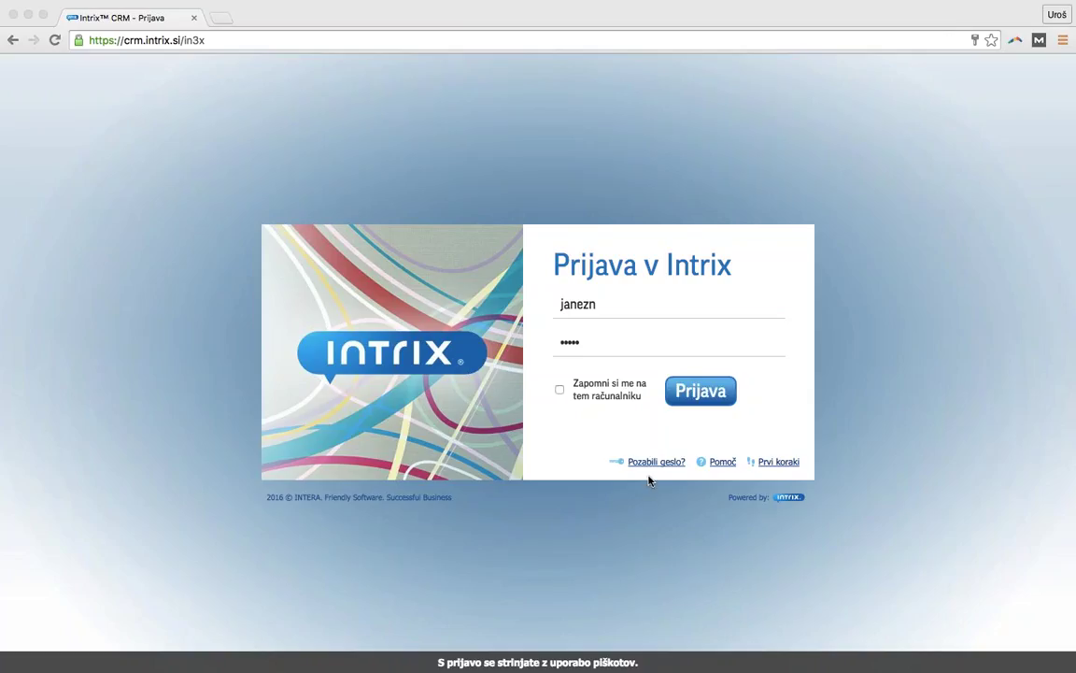
- Log in to Intrix CRM with the entered username and password
{"action": "left_click", "coordinate": [704, 397]}
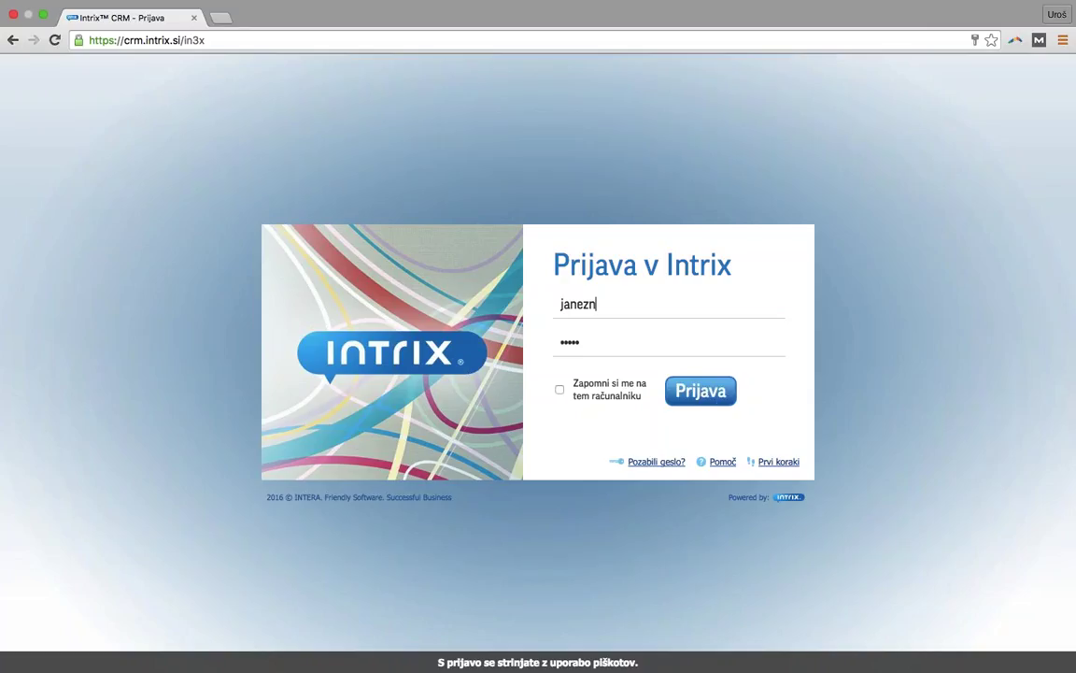
{"action": "left_click", "coordinate": [704, 394]}
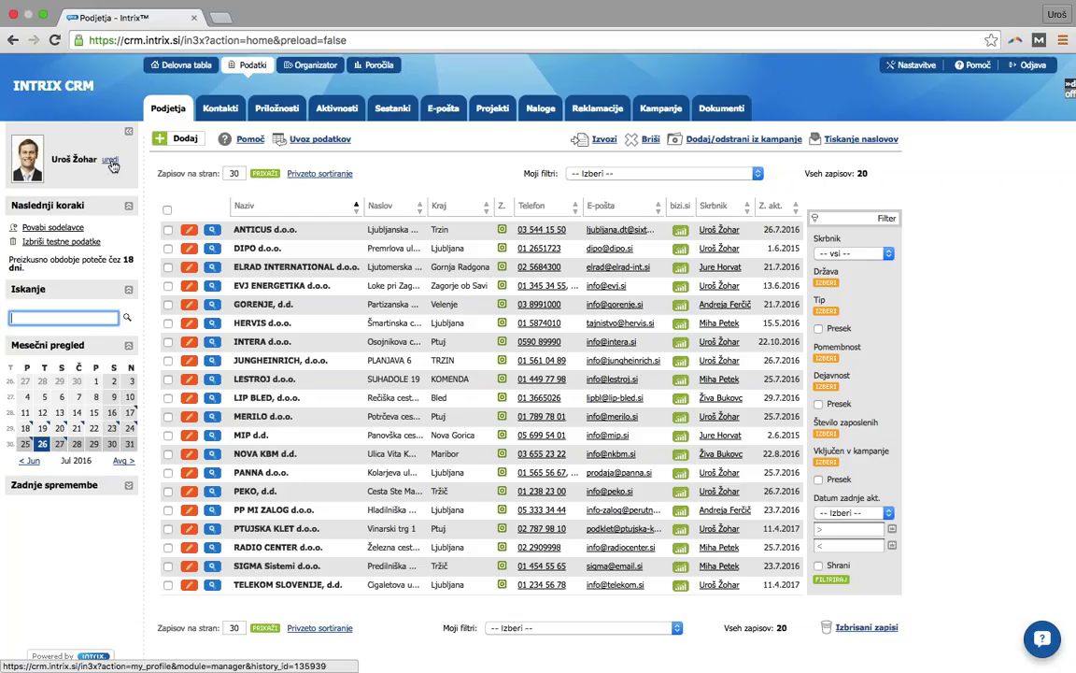
- Enter the user's mobile number in Mobilni telefon on their own profile and save it
{"action": "left_click", "coordinate": [111, 163]}
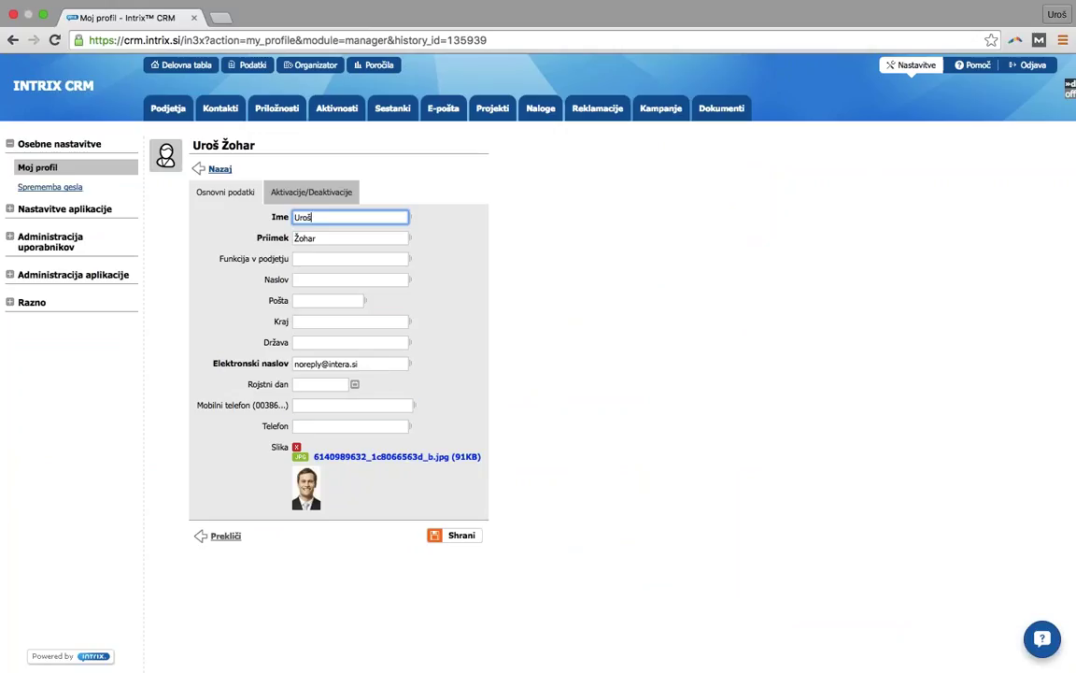
{"action": "left_click", "coordinate": [308, 403]}
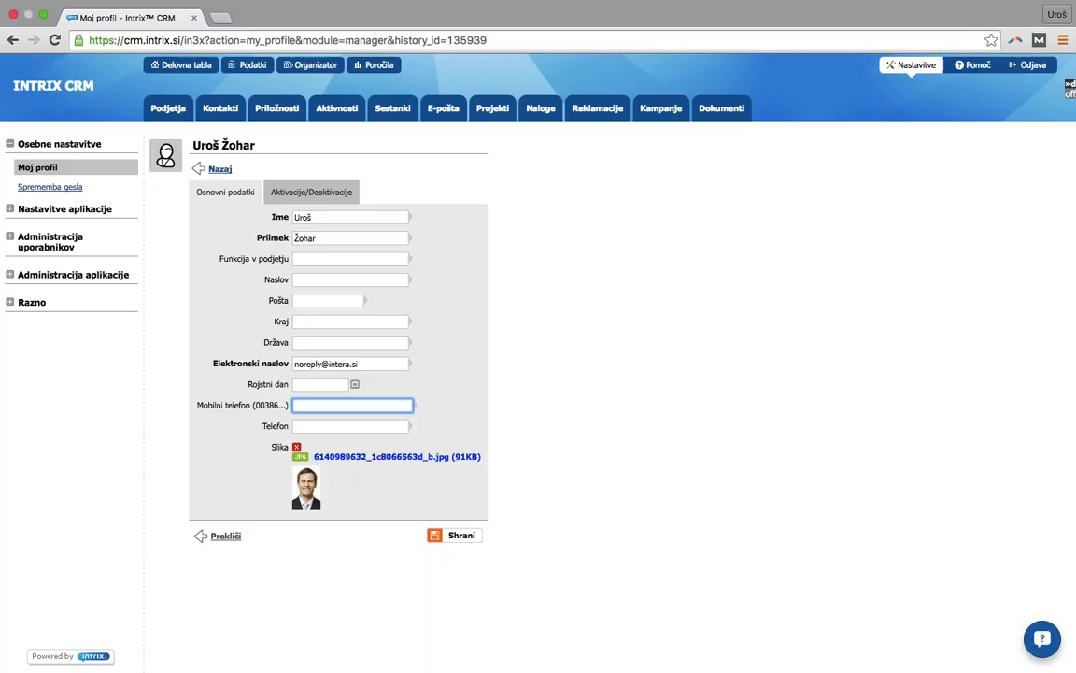
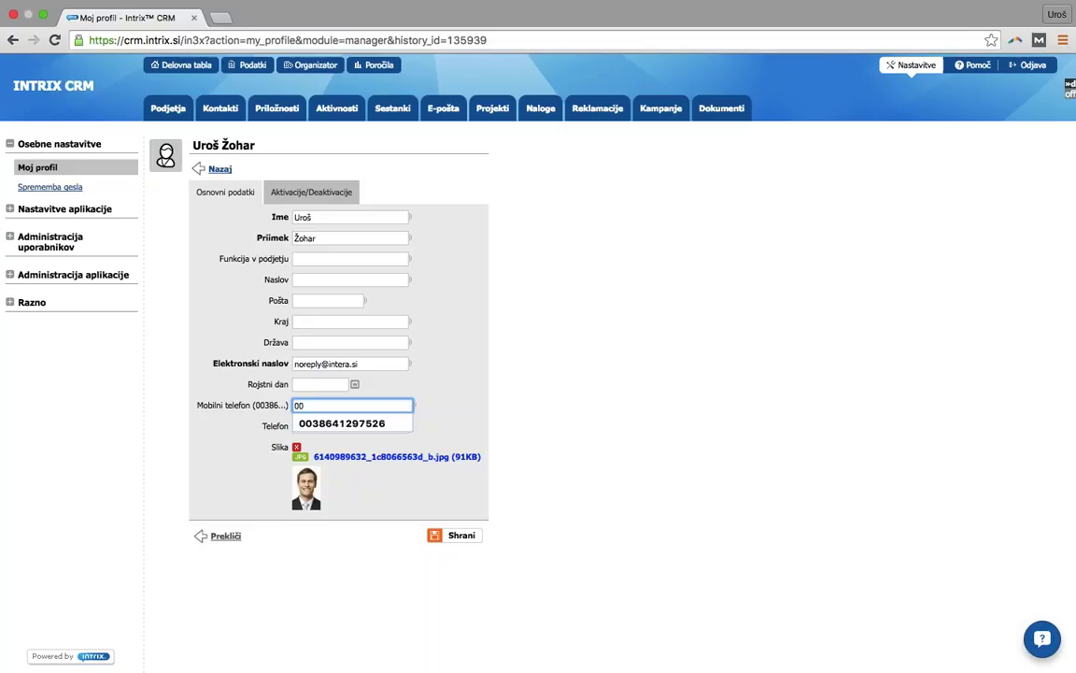
{"action": "left_click", "coordinate": [395, 387]}
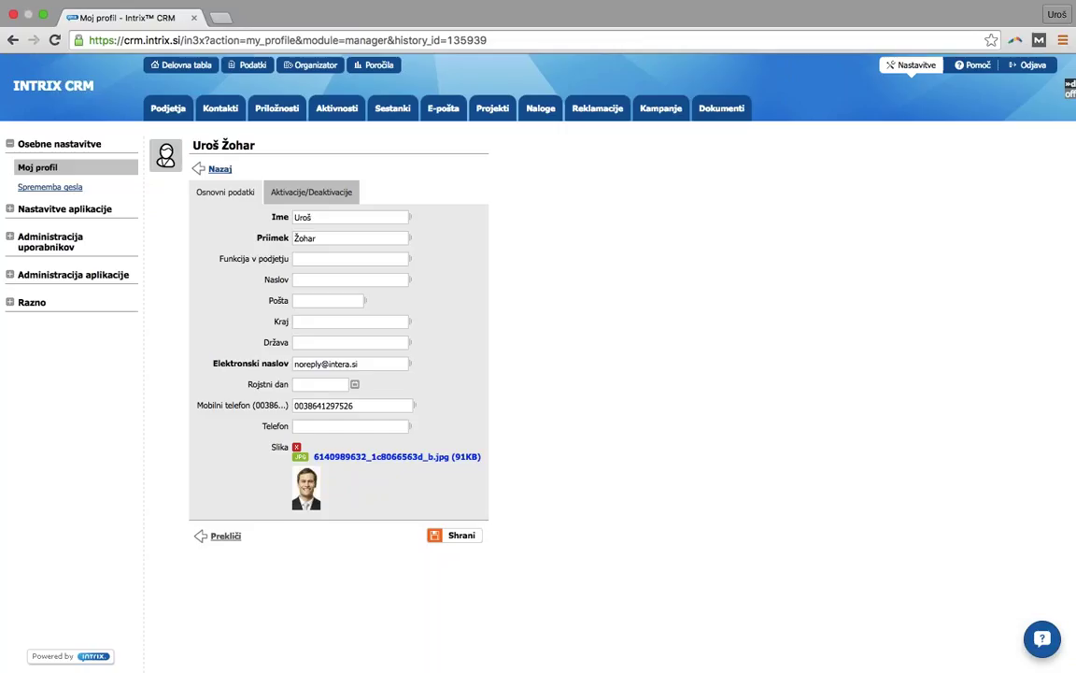
{"action": "left_click", "coordinate": [465, 537]}
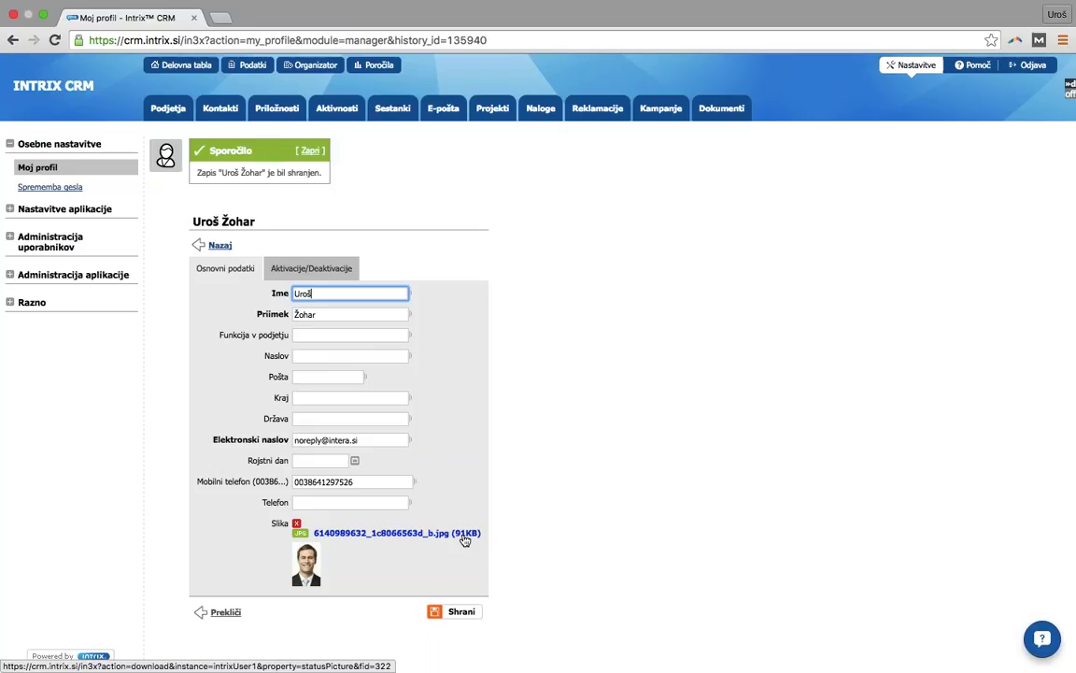
- View the Podatki list and the Organizator schedule, then the Delovna tabla dashboard
{"action": "left_click", "coordinate": [263, 73]}
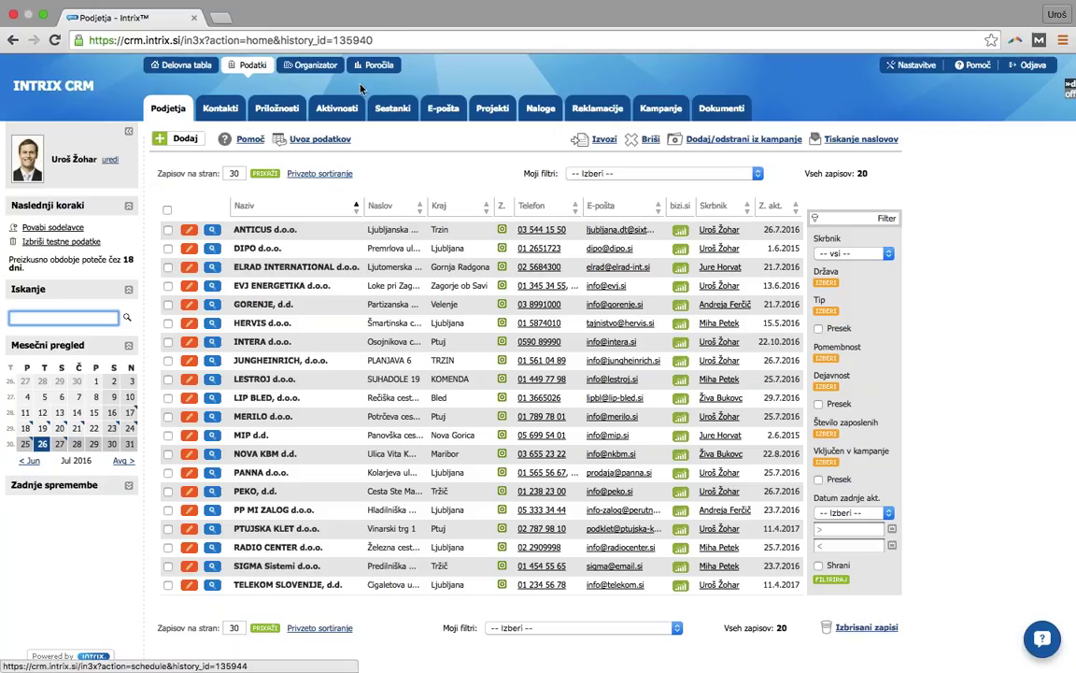
{"action": "left_click", "coordinate": [303, 67]}
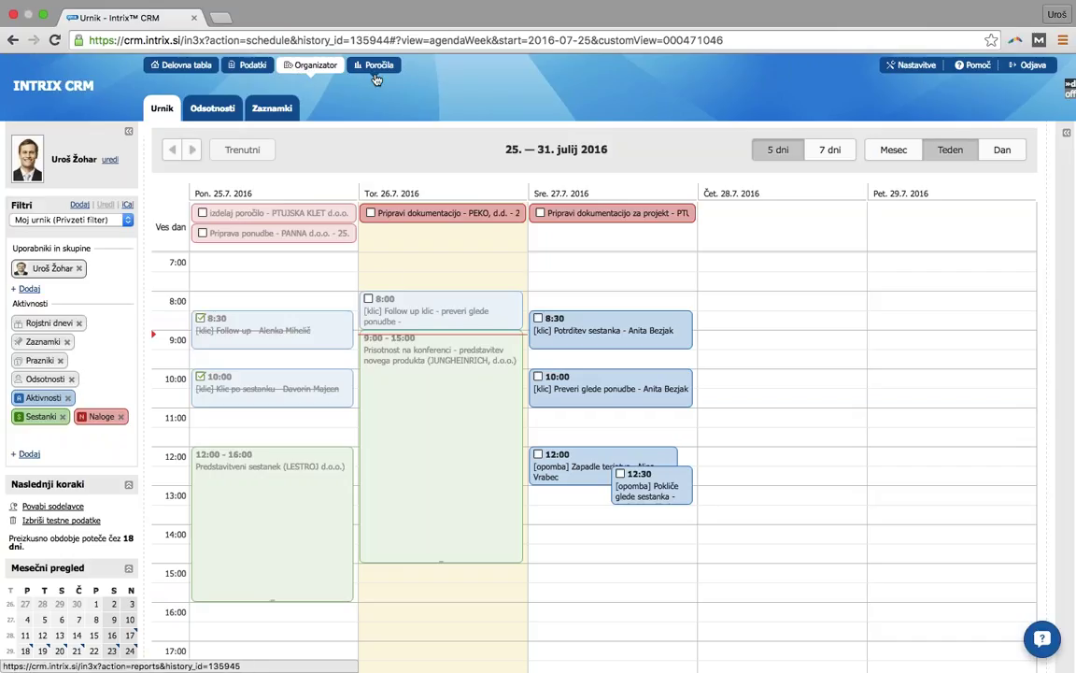
{"action": "left_click", "coordinate": [204, 67]}
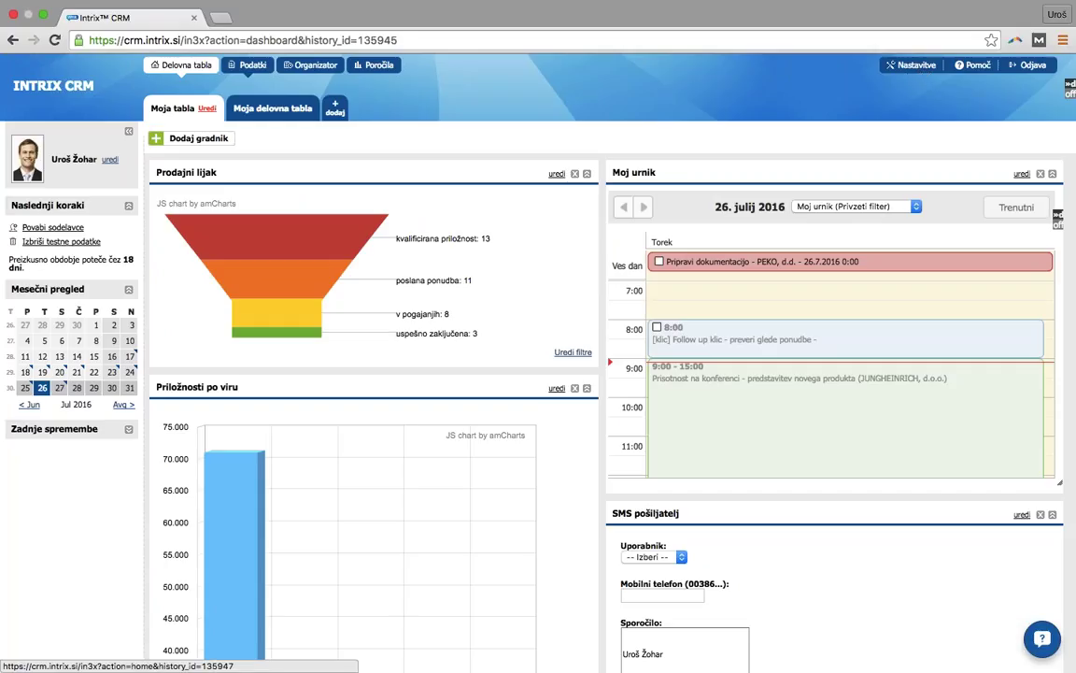
- Go to the Podatki > Podjetja list and start a Novo podjetje form with Dodaj
{"action": "left_click", "coordinate": [251, 67]}
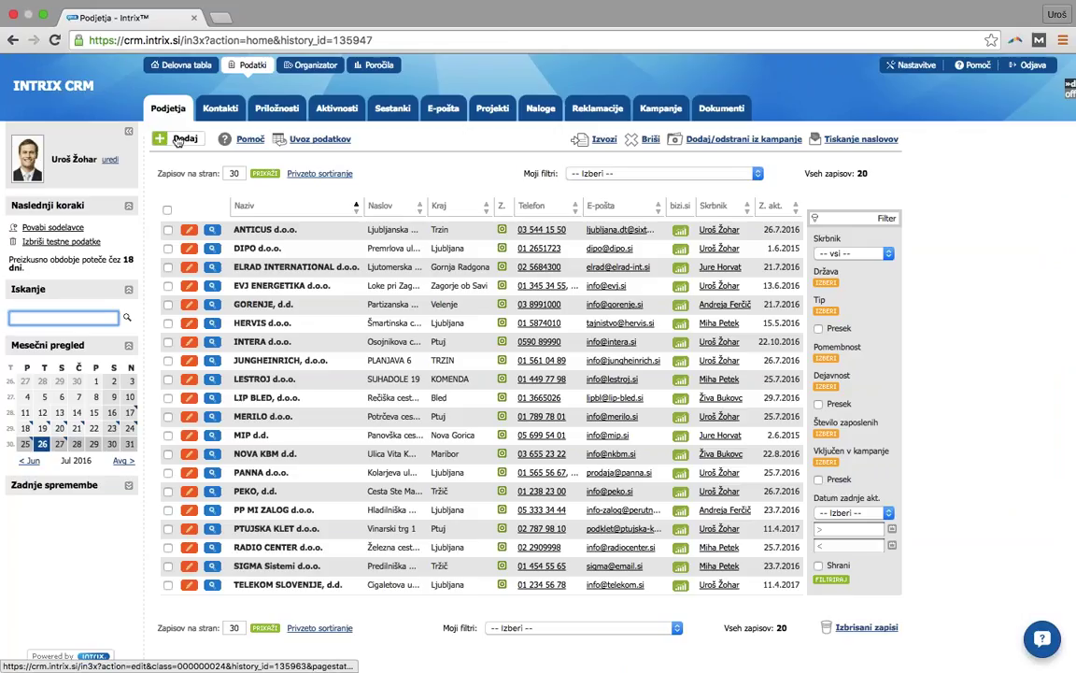
{"action": "left_click", "coordinate": [177, 140]}
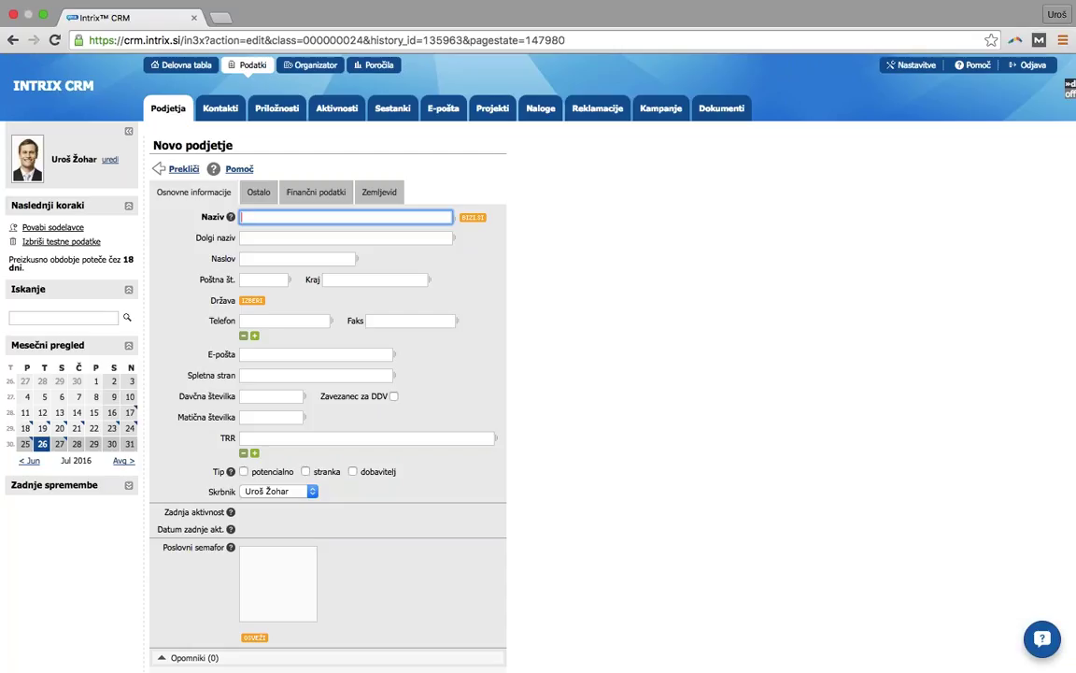
- Enter 'Hoteli bernardin' as Naziv and prefill the form from BIZI.SI with Hoteli Bernardin d.d. Portorož
{"action": "type", "text": "Hoteli bernardin"}
{"action": "key", "text": "Tab"}
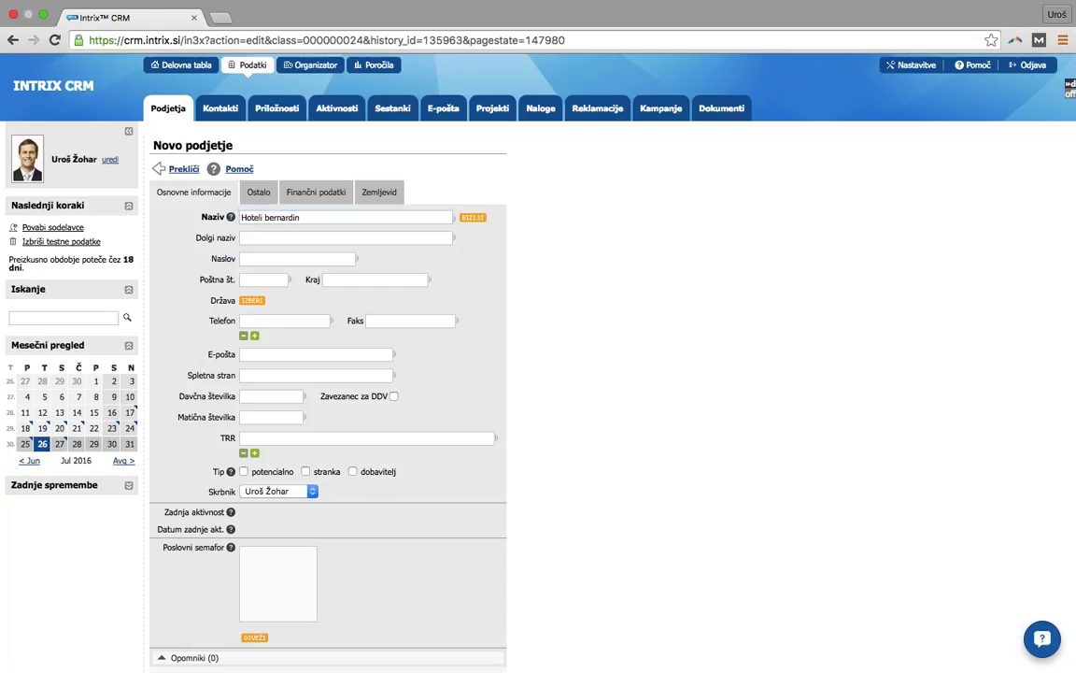
{"action": "left_click", "coordinate": [472, 217]}
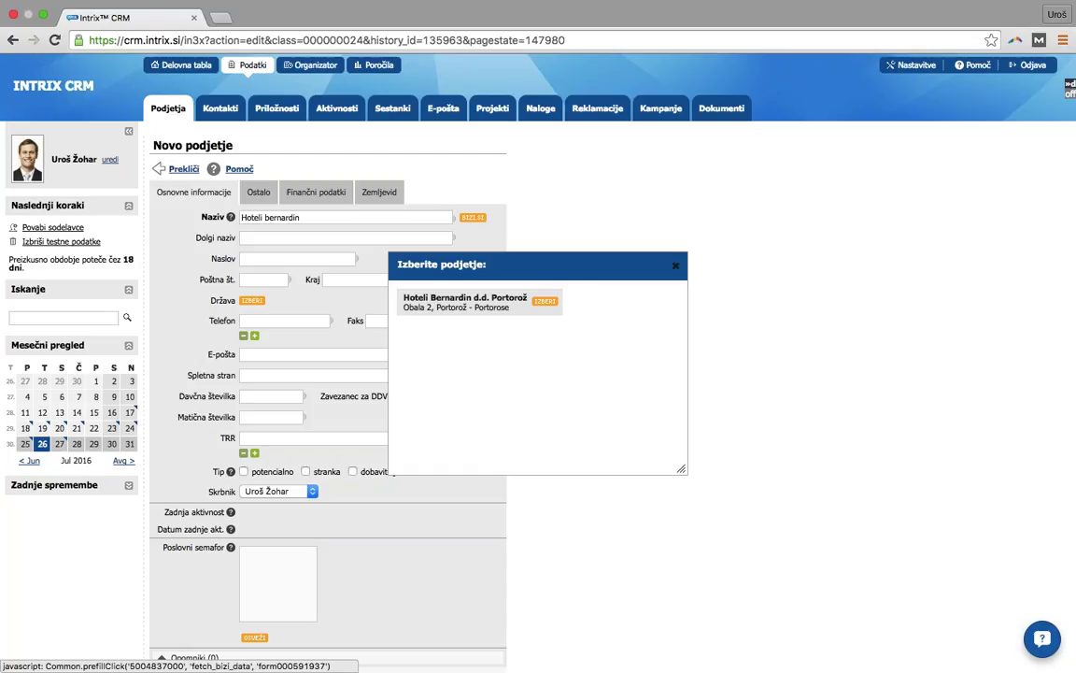
{"action": "left_click", "coordinate": [464, 298]}
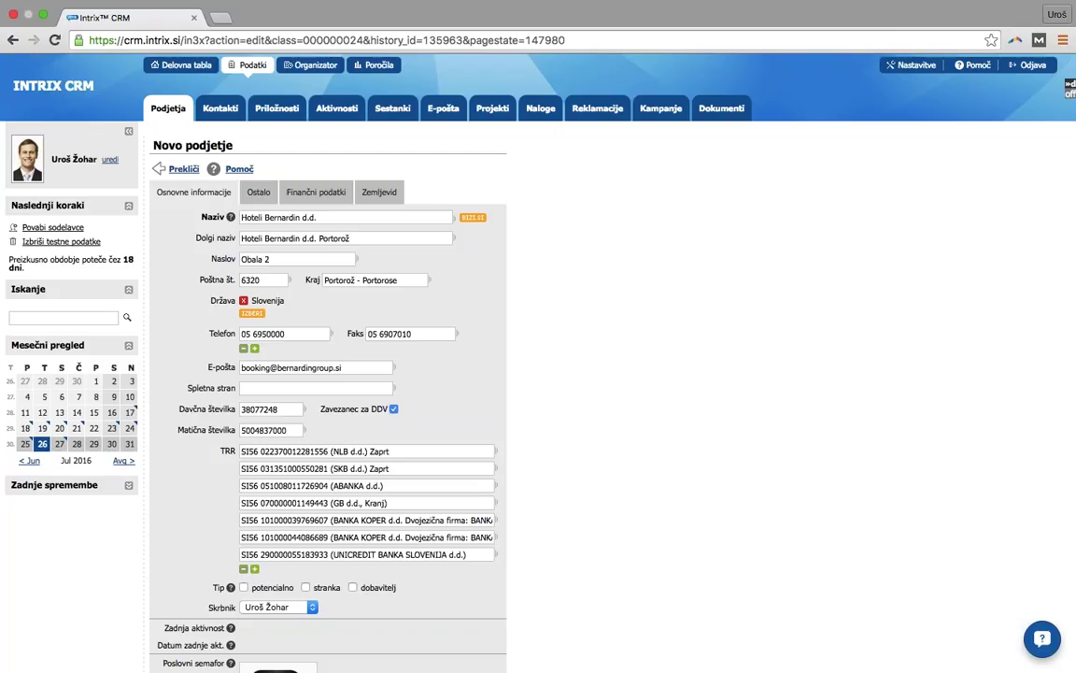
{"action": "scroll", "coordinate": [617, 320], "scroll_direction": "down", "scroll_amount": 3}
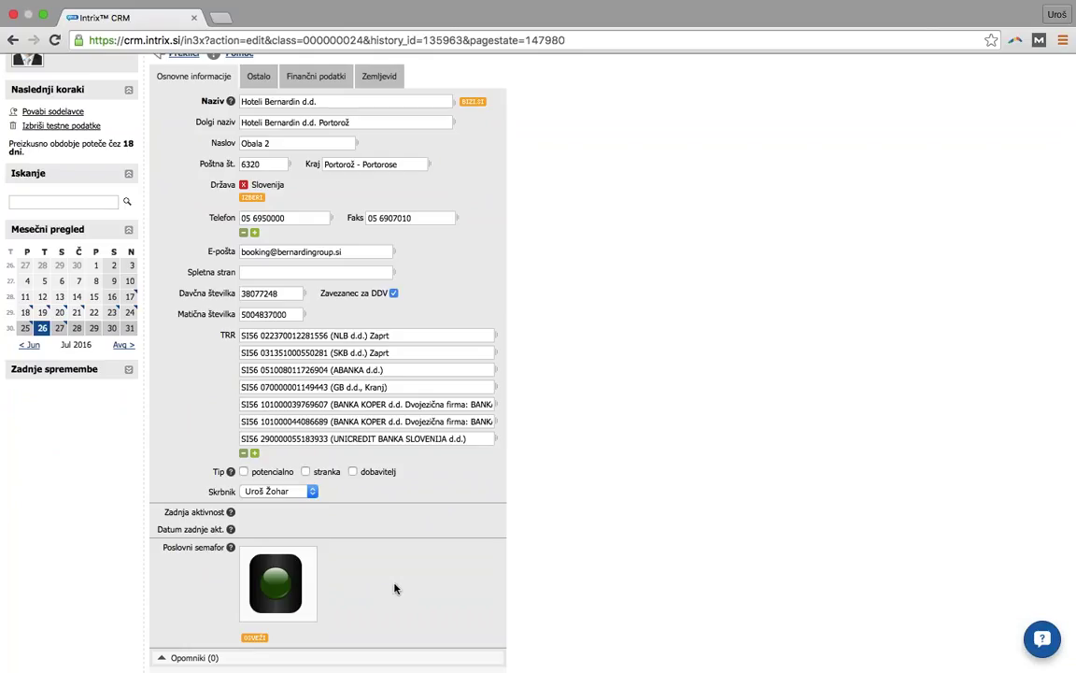
{"action": "scroll", "coordinate": [394, 588], "scroll_direction": "up", "scroll_amount": 3}
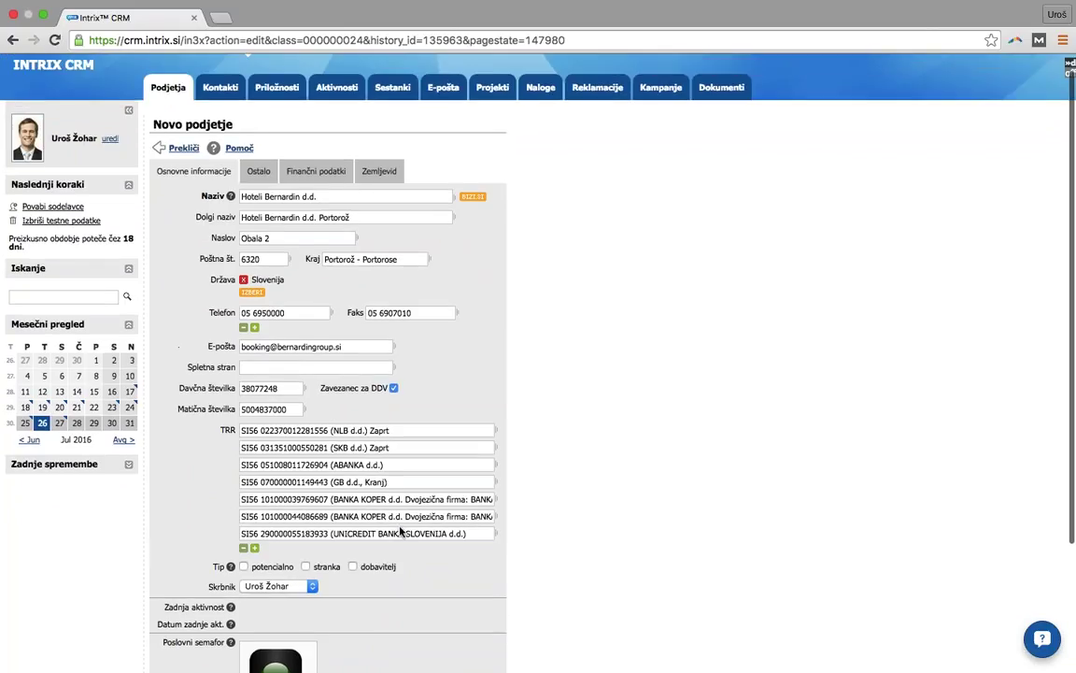
- Review Hoteli Bernardin's Finančni podatki: 2014–2015 bizi.si revenue, Bisnode credit rating and ERP sales
{"action": "left_click", "coordinate": [258, 175]}
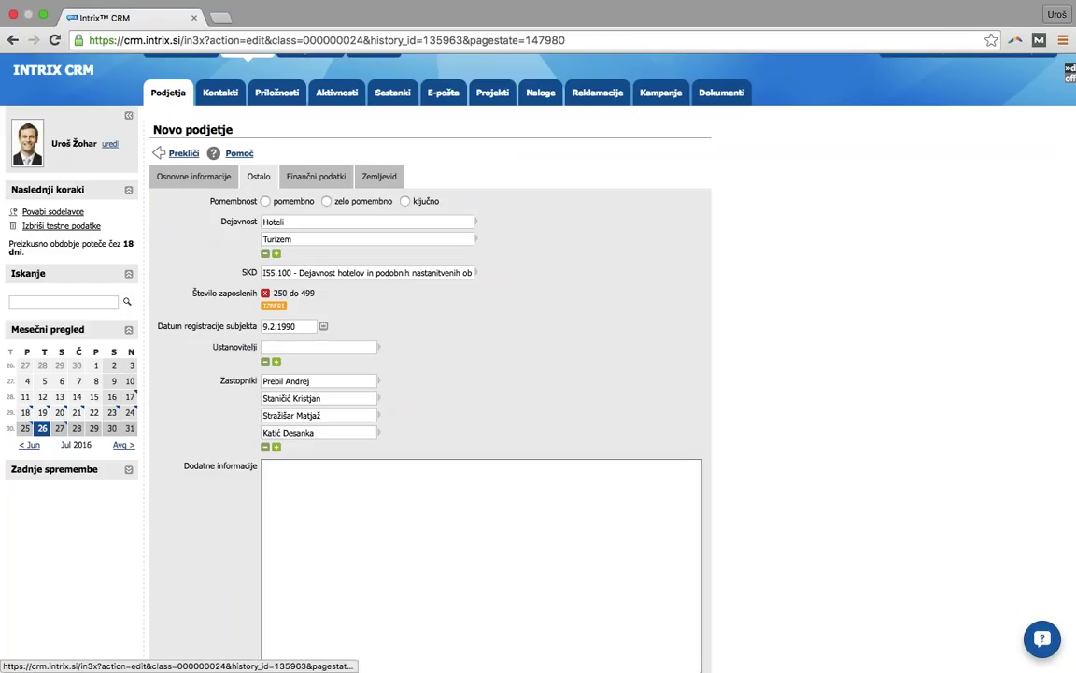
{"action": "left_click", "coordinate": [316, 176]}
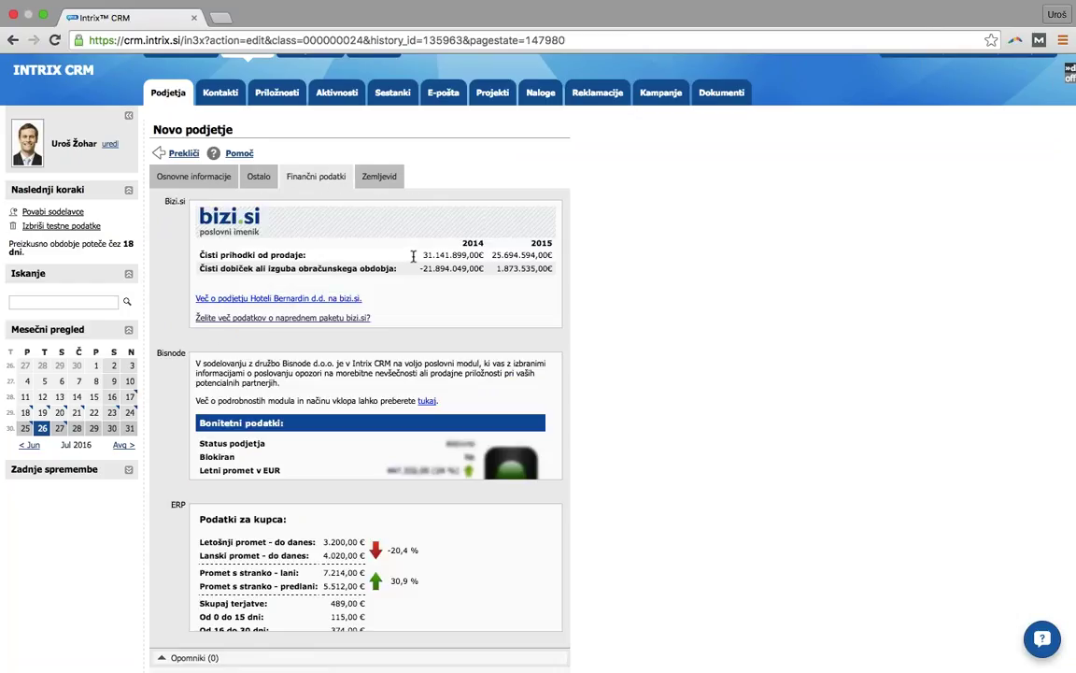
{"action": "left_click_drag", "start_coordinate": [413, 252], "coordinate": [547, 271]}
{"action": "left_click", "coordinate": [551, 270]}
{"action": "scroll", "coordinate": [683, 321], "scroll_direction": "down", "scroll_amount": 2}
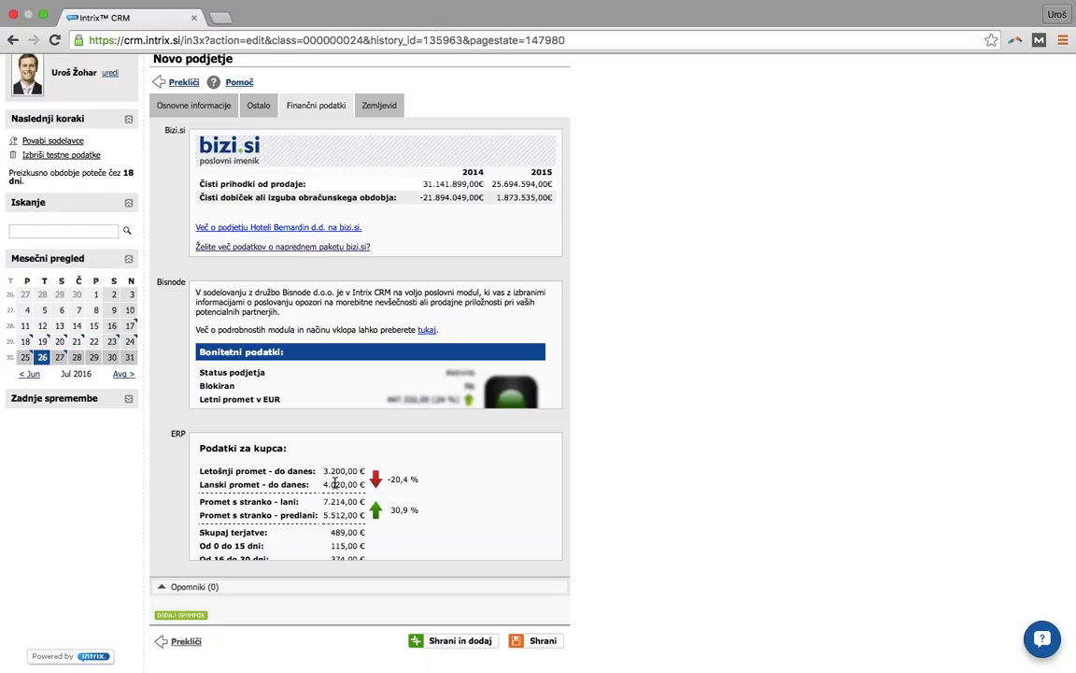
{"action": "scroll", "coordinate": [335, 483], "scroll_direction": "down", "scroll_amount": 3}
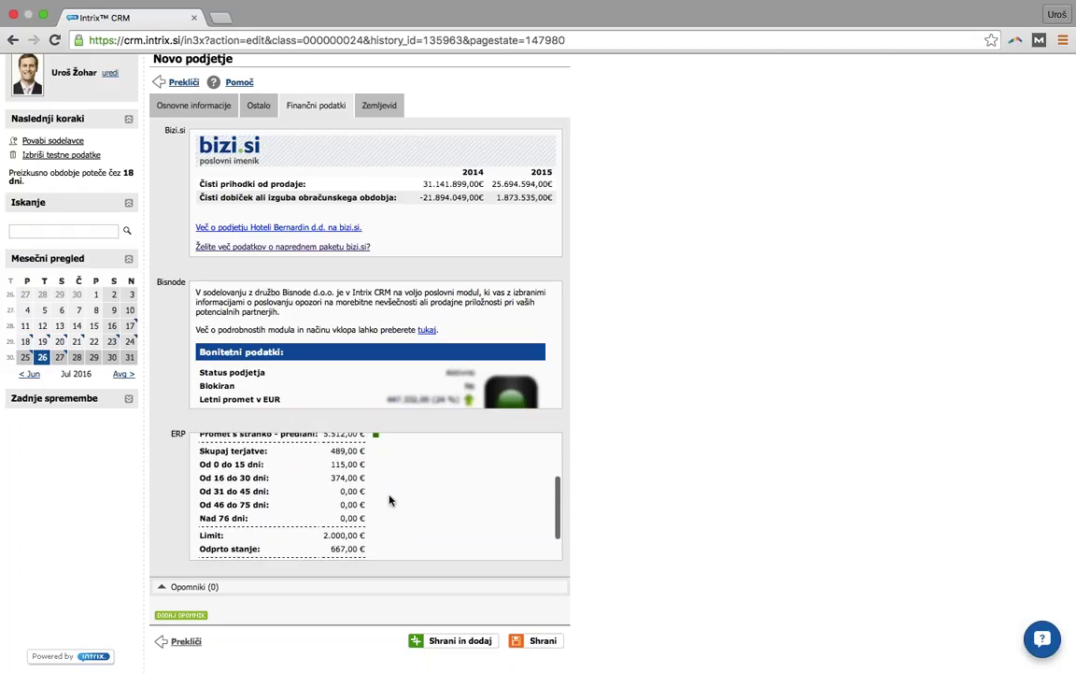
{"action": "scroll", "coordinate": [391, 501], "scroll_direction": "down", "scroll_amount": 2}
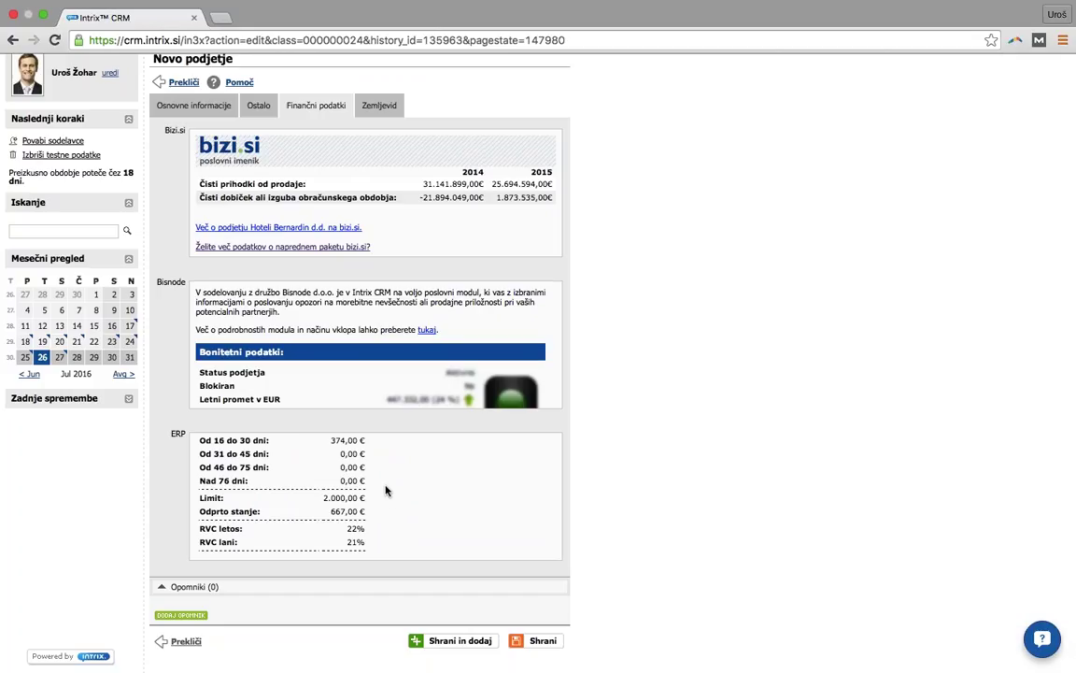
{"action": "scroll", "coordinate": [387, 495], "scroll_direction": "up", "scroll_amount": 5}
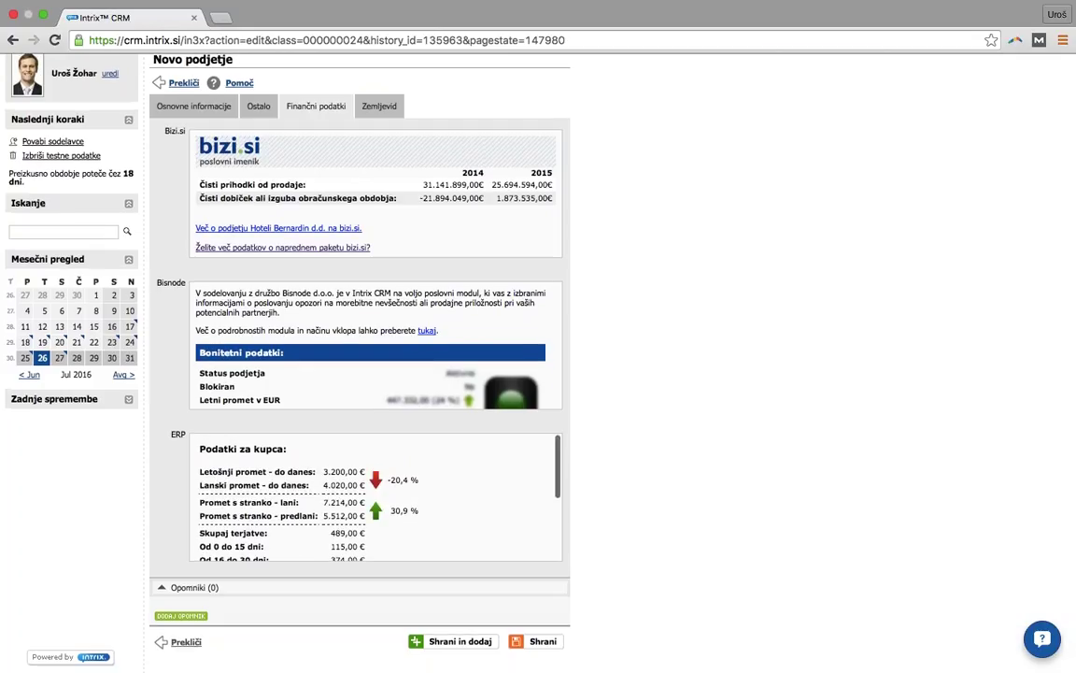
{"action": "scroll", "coordinate": [379, 498], "scroll_direction": "up", "scroll_amount": 2}
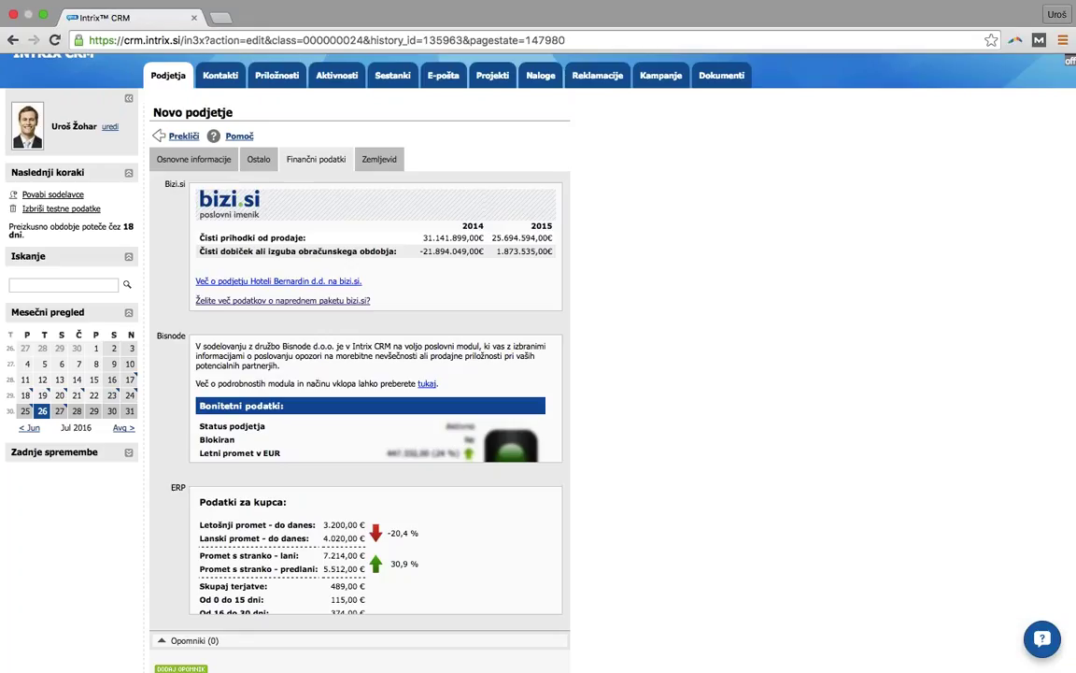
- Keep the current user as Skrbnik and set the company Tip to potencialno
{"action": "left_click", "coordinate": [187, 157]}
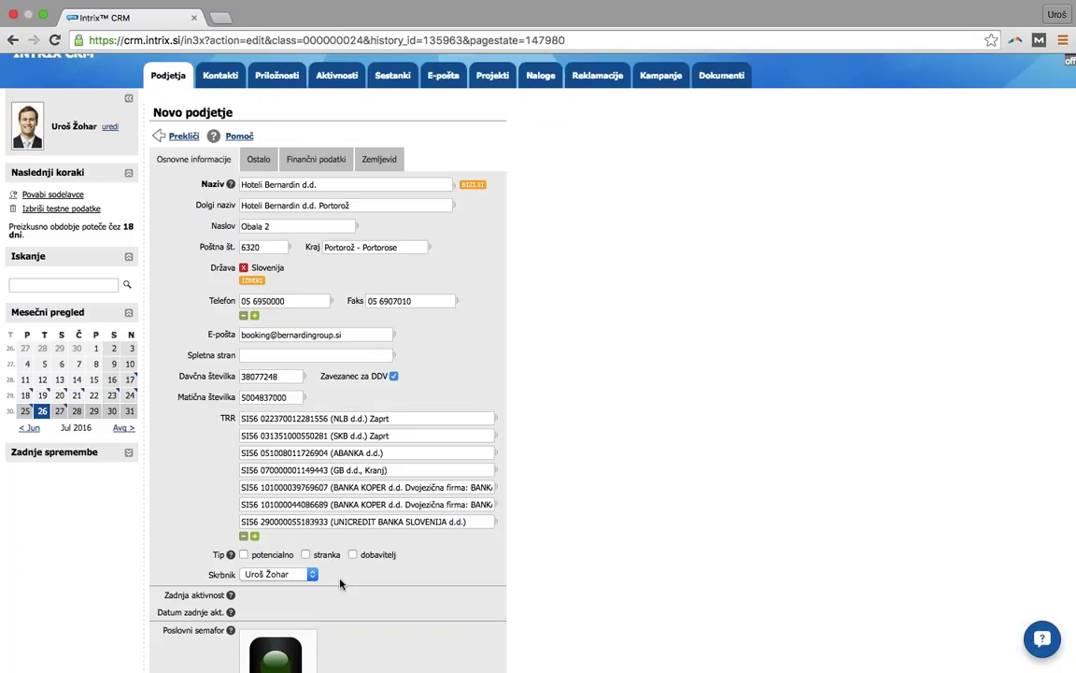
{"action": "left_click", "coordinate": [281, 575]}
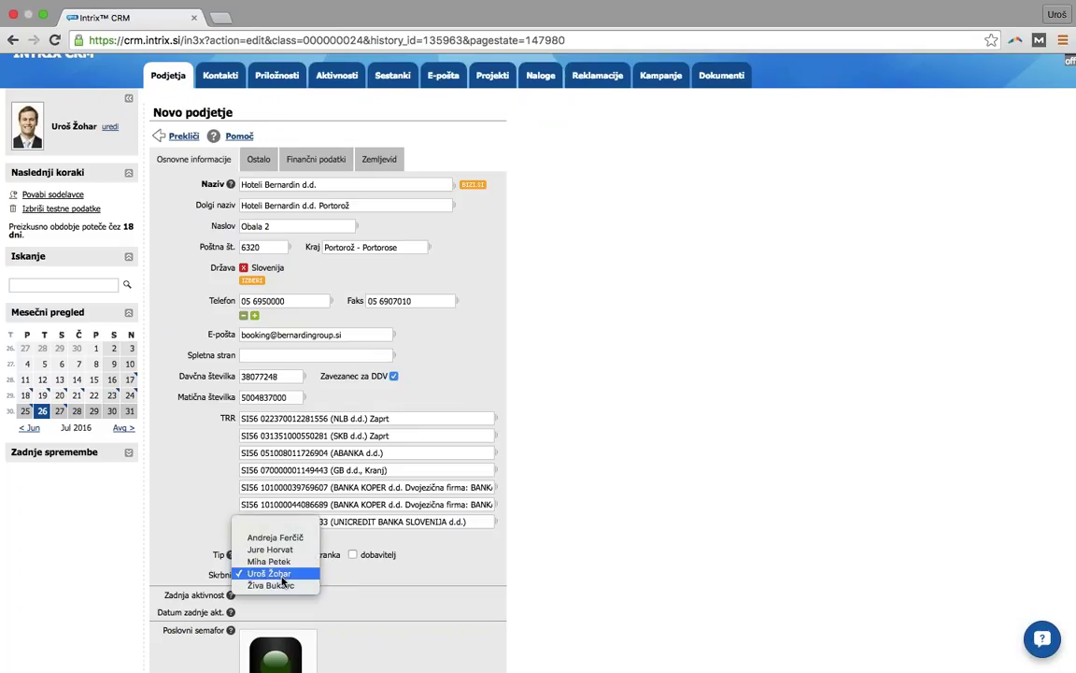
{"action": "left_click", "coordinate": [280, 575]}
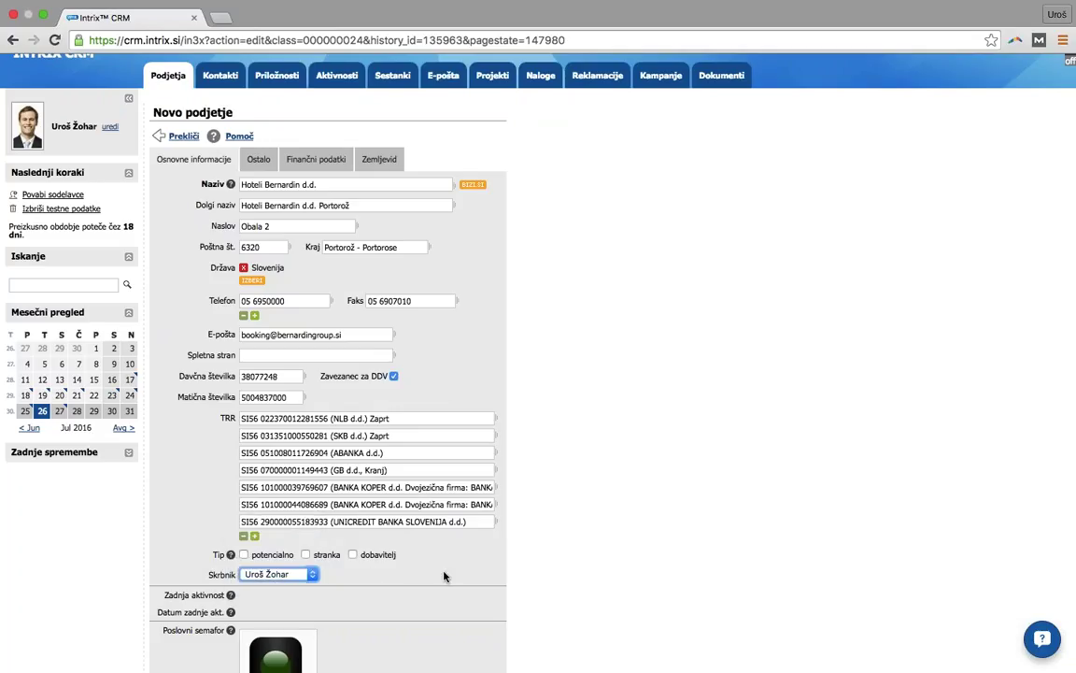
{"action": "left_click", "coordinate": [266, 558]}
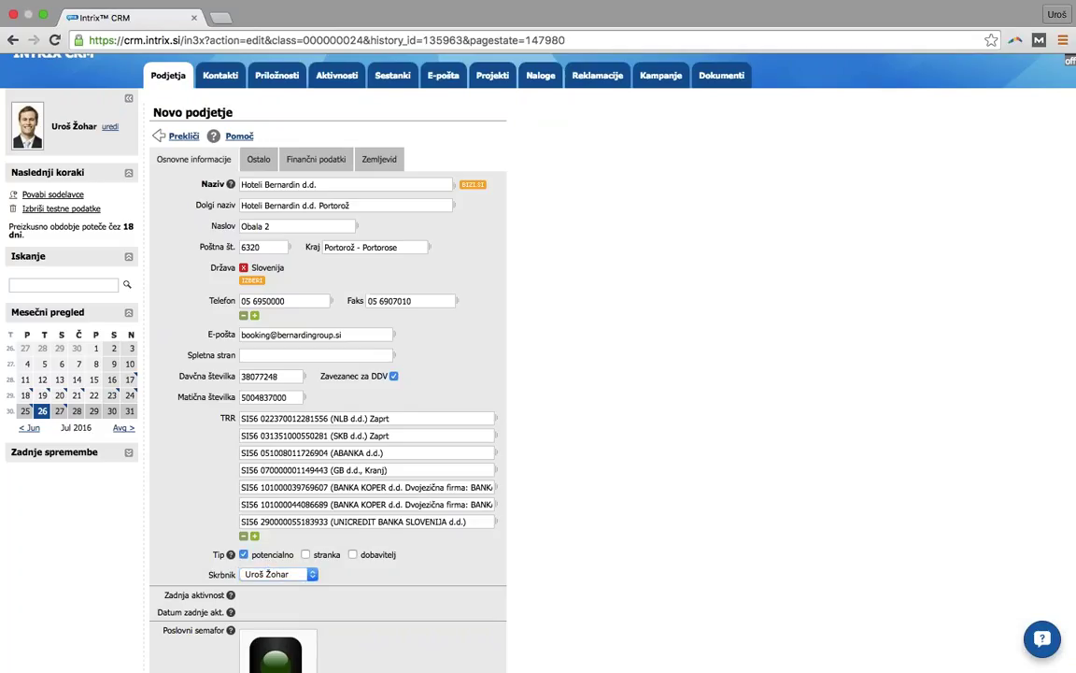
- Check the Ostalo tab's notes field and save the new company record
{"action": "left_click", "coordinate": [258, 158]}
{"action": "left_click", "coordinate": [358, 498]}
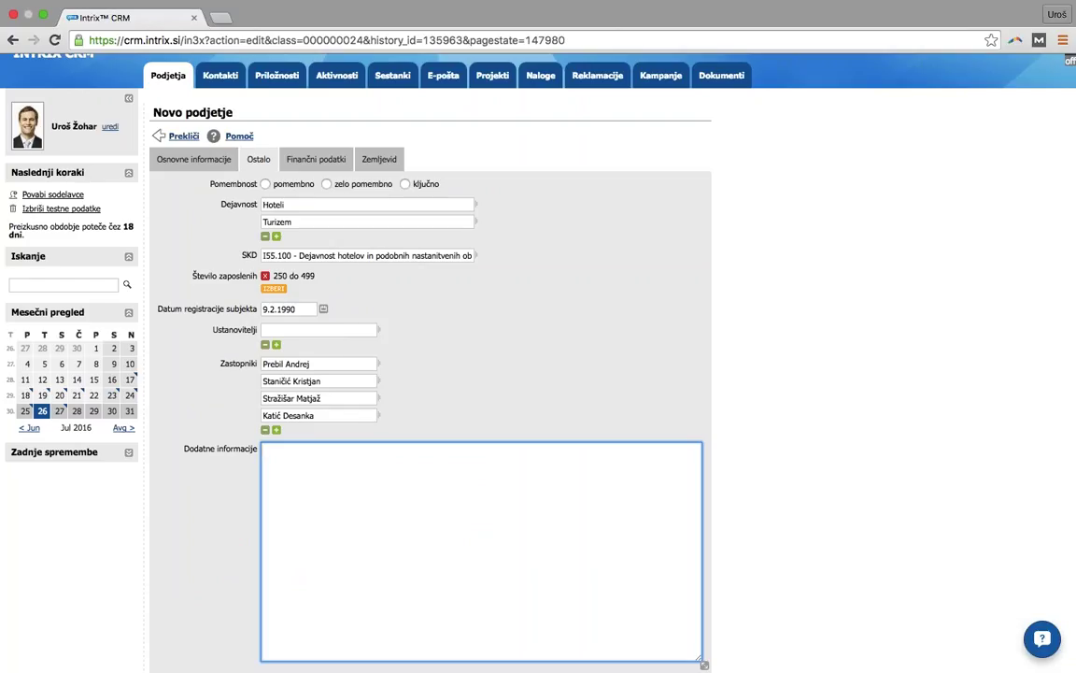
{"action": "scroll", "coordinate": [358, 498], "scroll_direction": "down", "scroll_amount": 3}
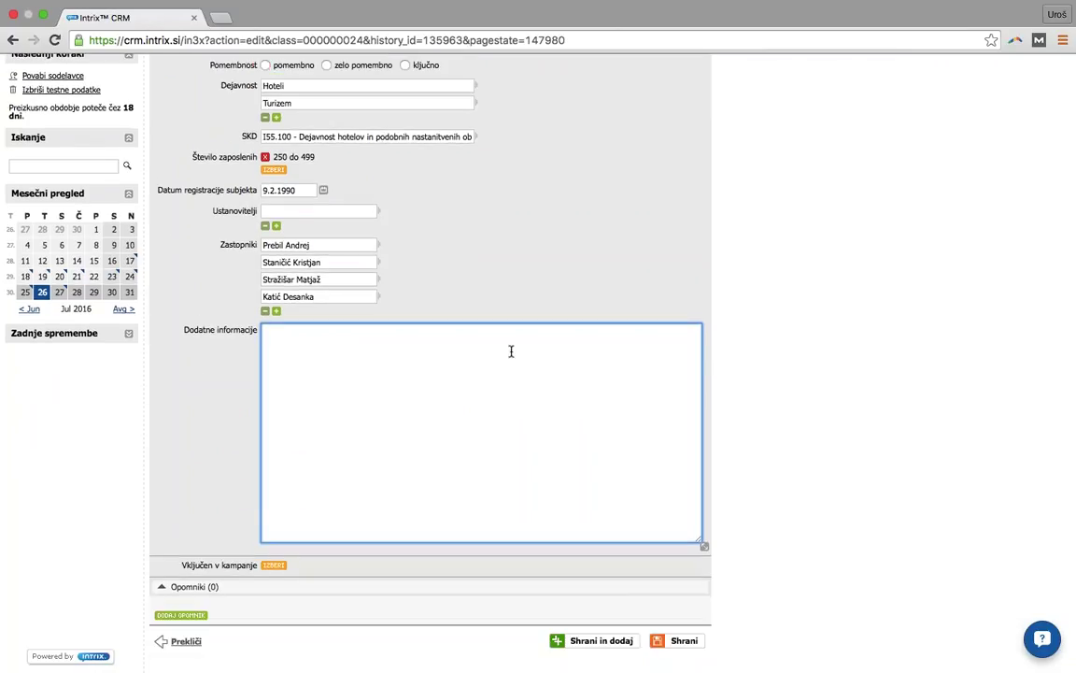
{"action": "left_click", "coordinate": [660, 643]}
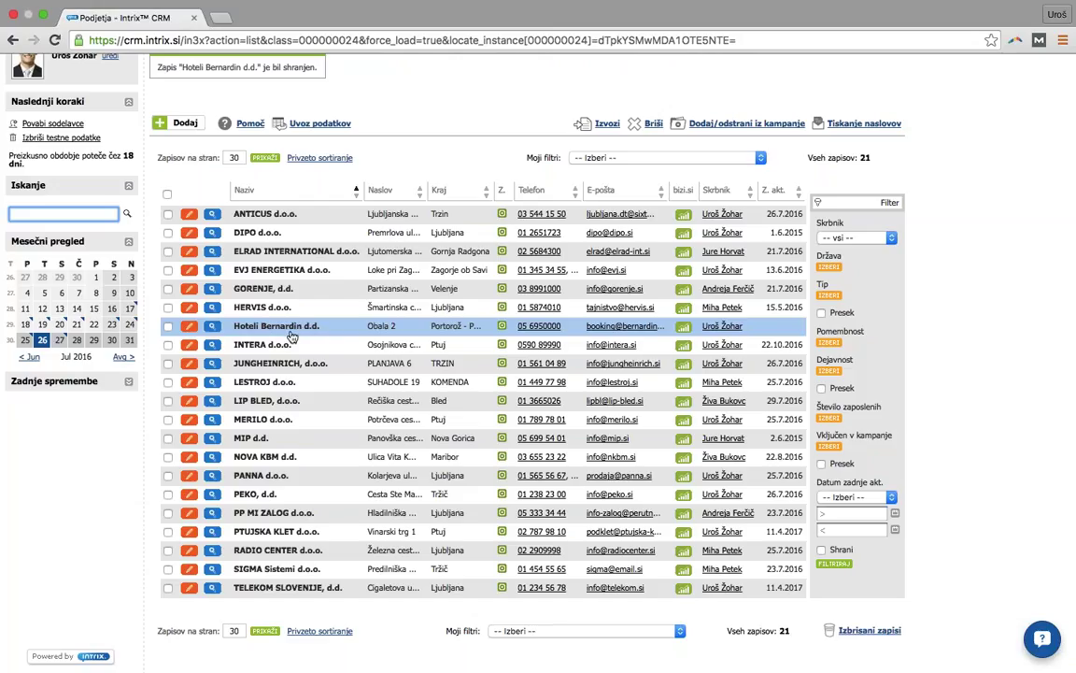
- Scroll up the 21-record companies list to read the Sporočilo save confirmation
{"action": "scroll", "coordinate": [291, 336], "scroll_direction": "up", "scroll_amount": 2}
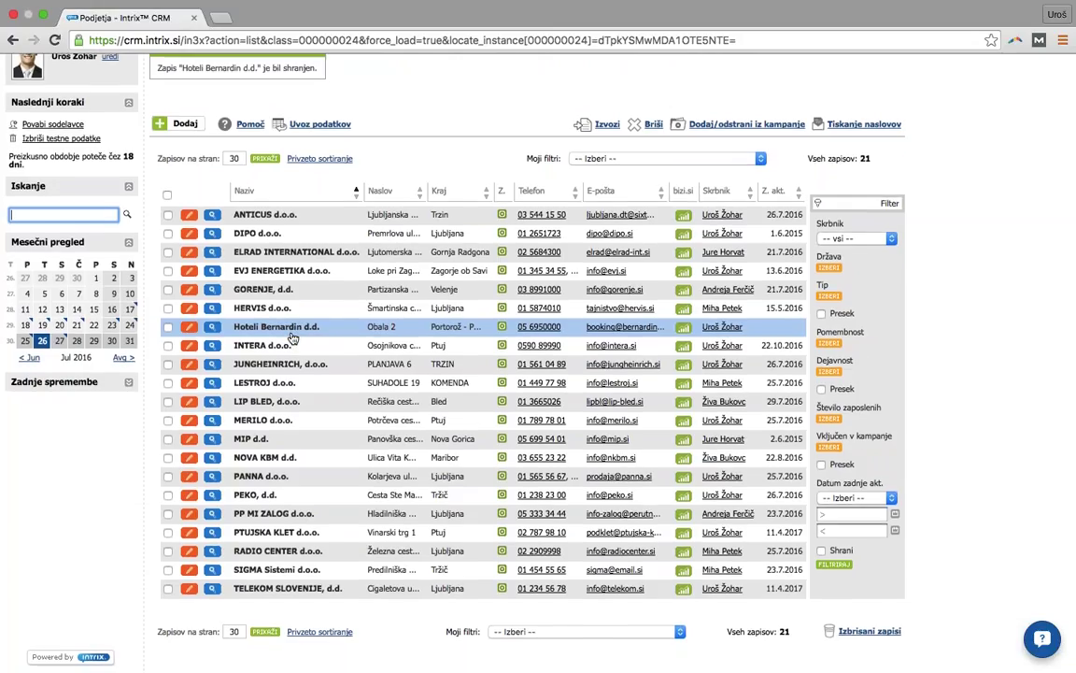
{"action": "scroll", "coordinate": [292, 337], "scroll_direction": "up", "scroll_amount": 1}
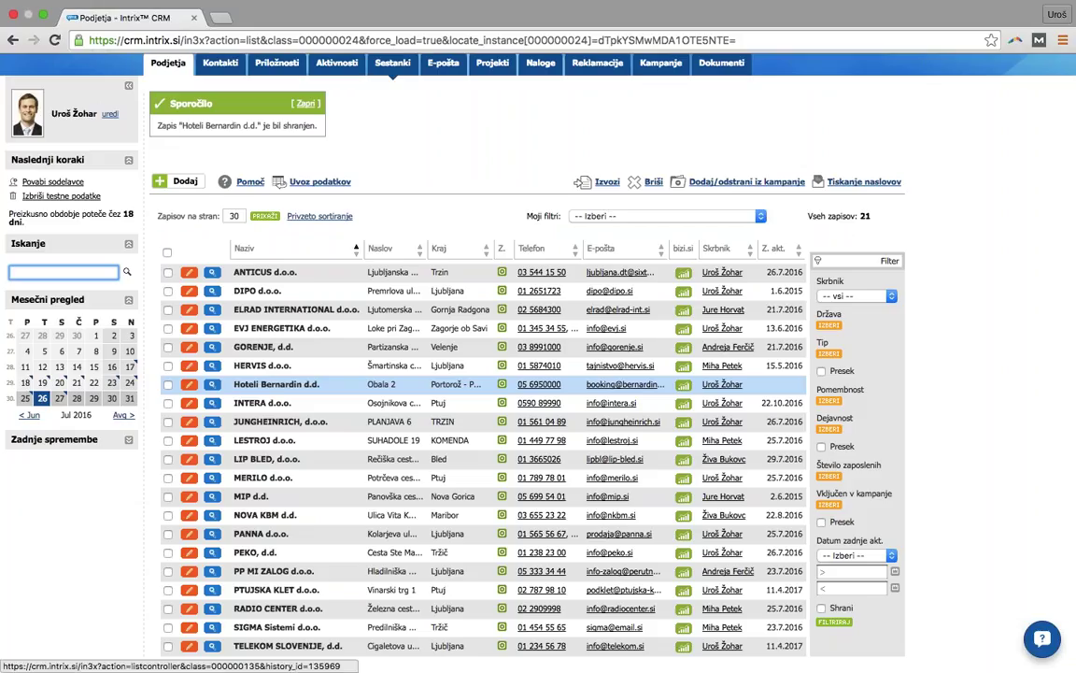
- Set the filter to Skrbnik current user, Država Slovenija and Tip potencialno
{"action": "left_click", "coordinate": [883, 297]}
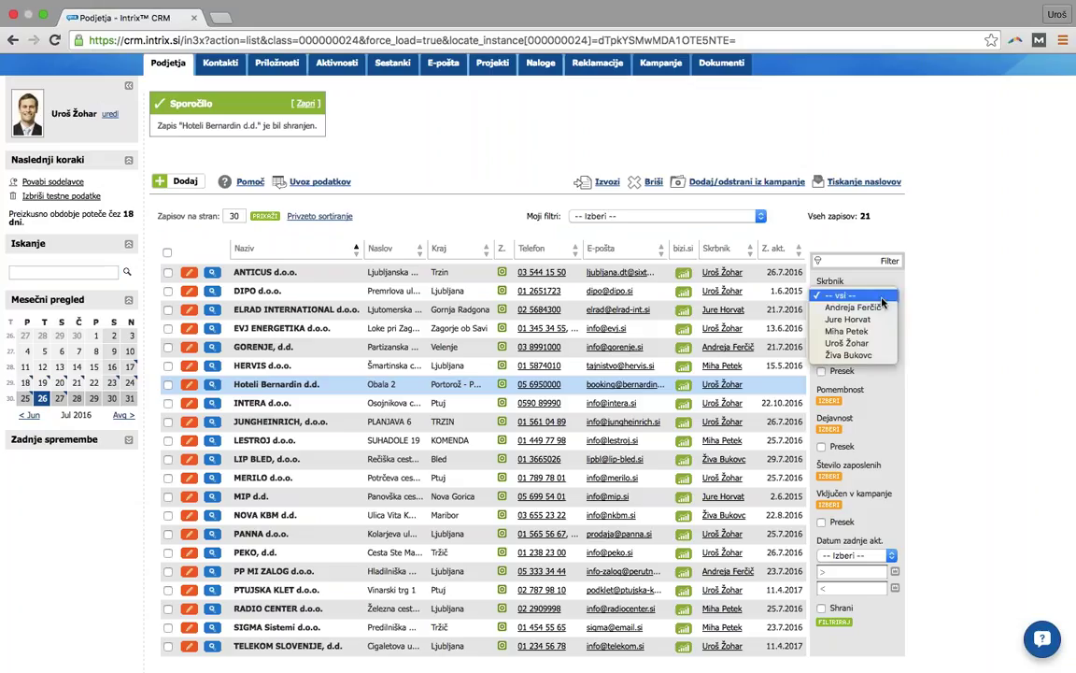
{"action": "left_click", "coordinate": [858, 344]}
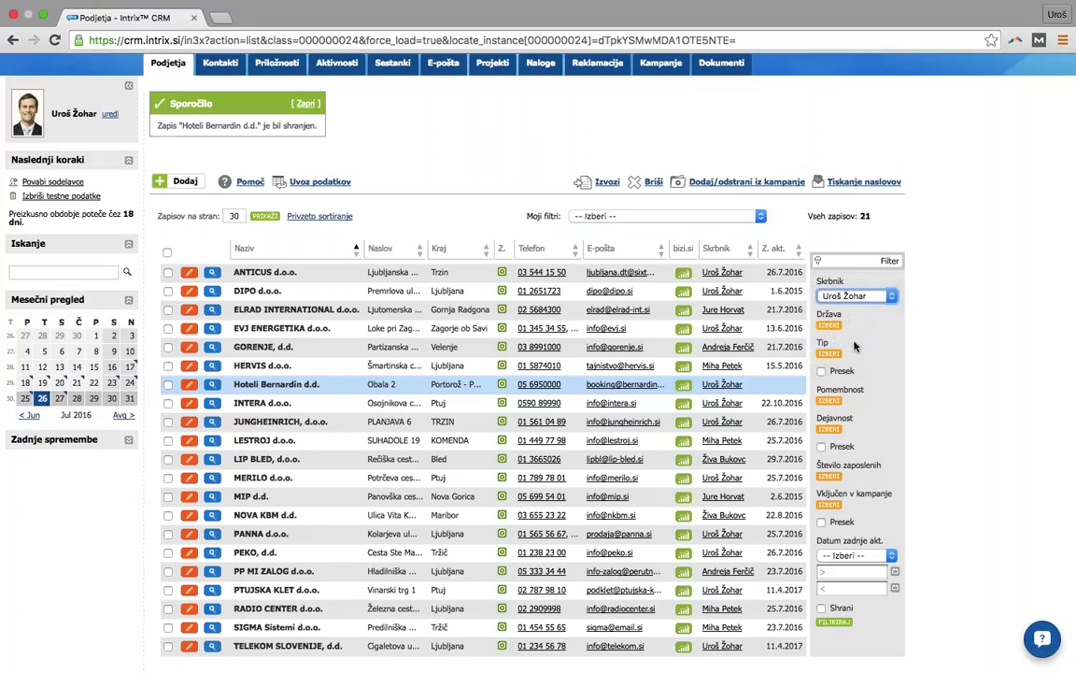
{"action": "left_click", "coordinate": [829, 324]}
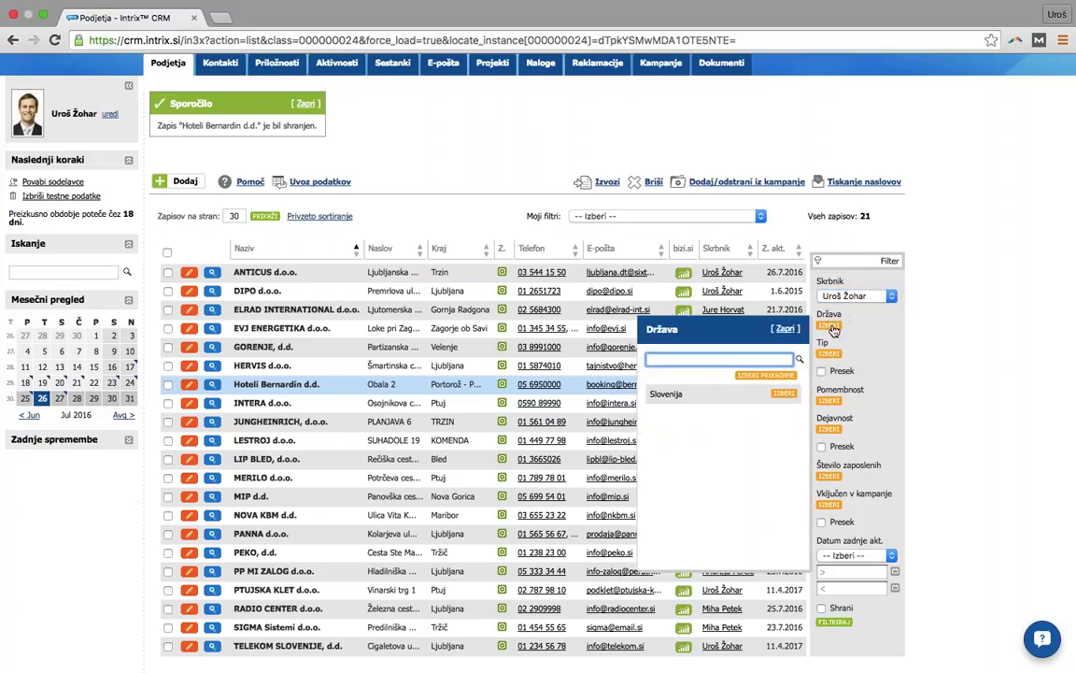
{"action": "left_click", "coordinate": [781, 395]}
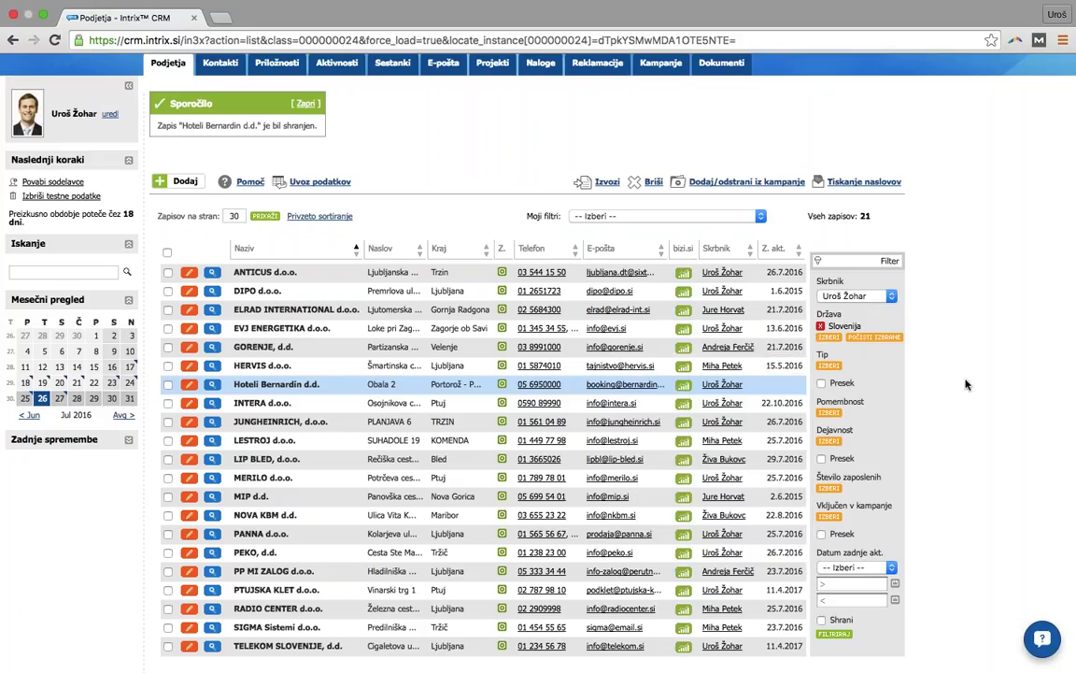
{"action": "left_click", "coordinate": [829, 365]}
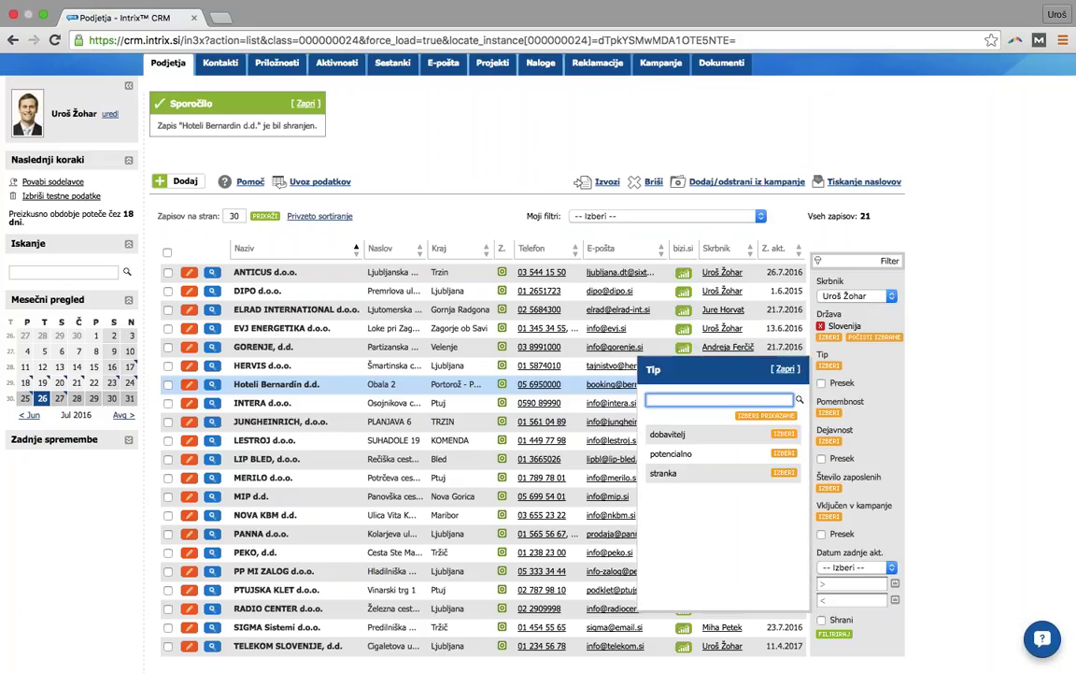
{"action": "left_click", "coordinate": [783, 454]}
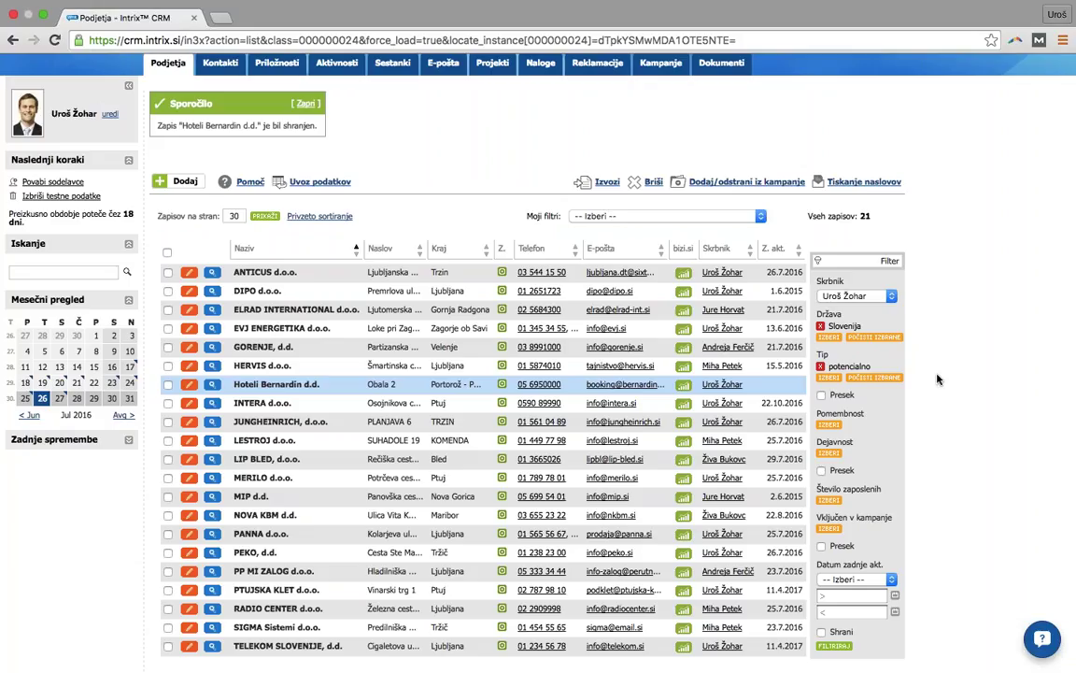
{"action": "scroll", "coordinate": [968, 318], "scroll_direction": "down", "scroll_amount": 2}
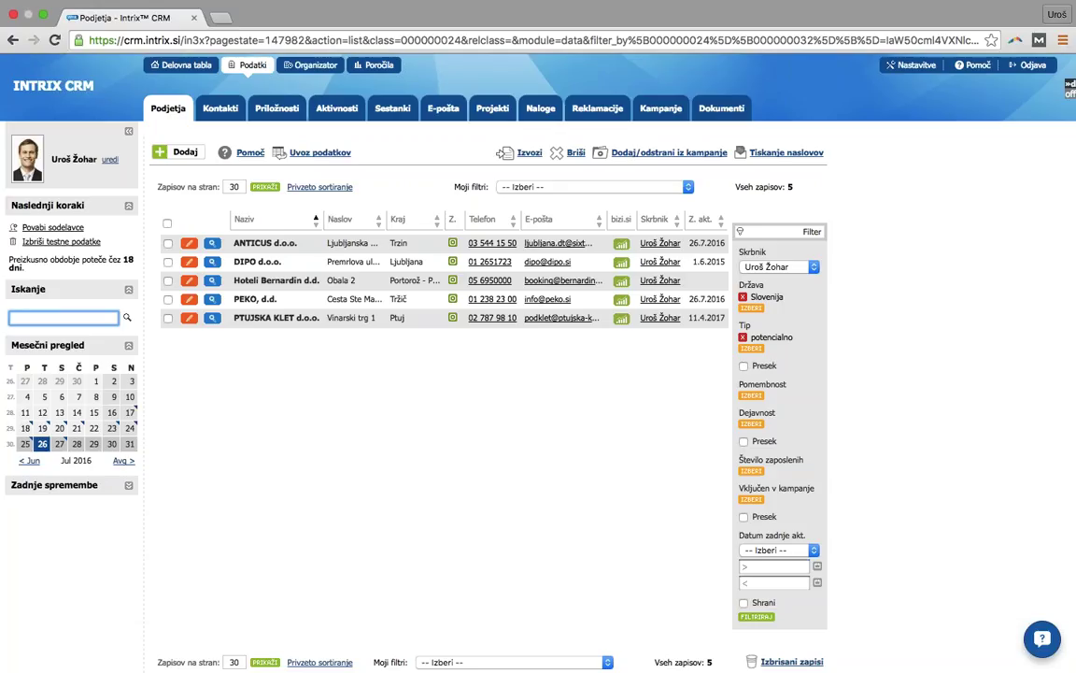
- Apply the company filter and mark it to be saved as a new filter
{"action": "left_click", "coordinate": [593, 188]}
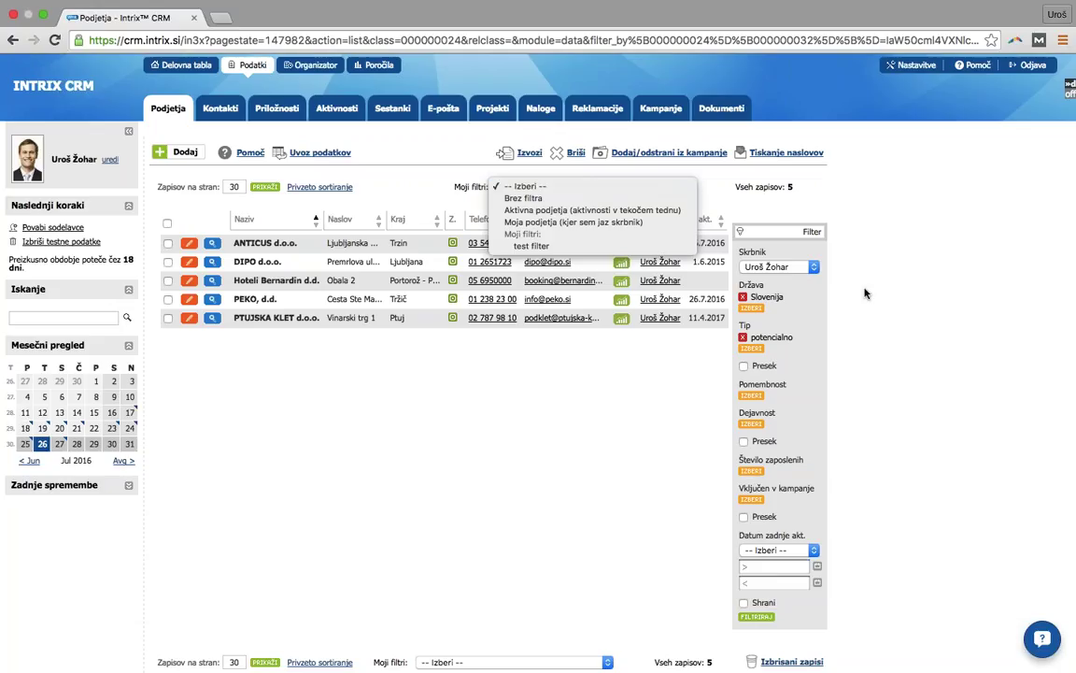
{"action": "left_click", "coordinate": [835, 222]}
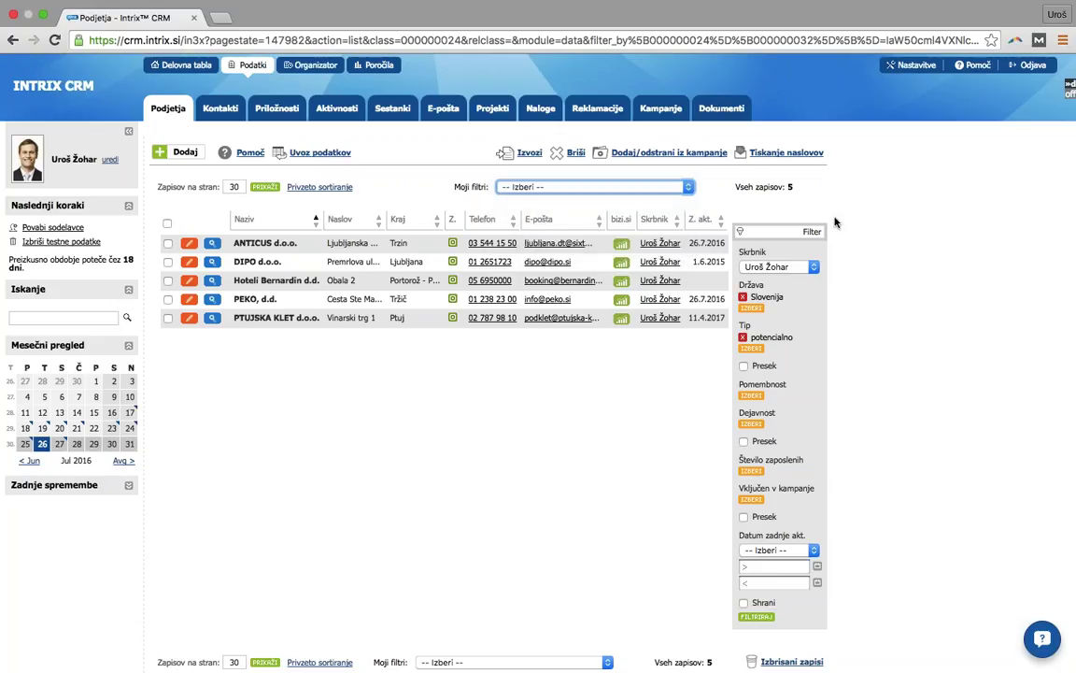
{"action": "left_click", "coordinate": [744, 602]}
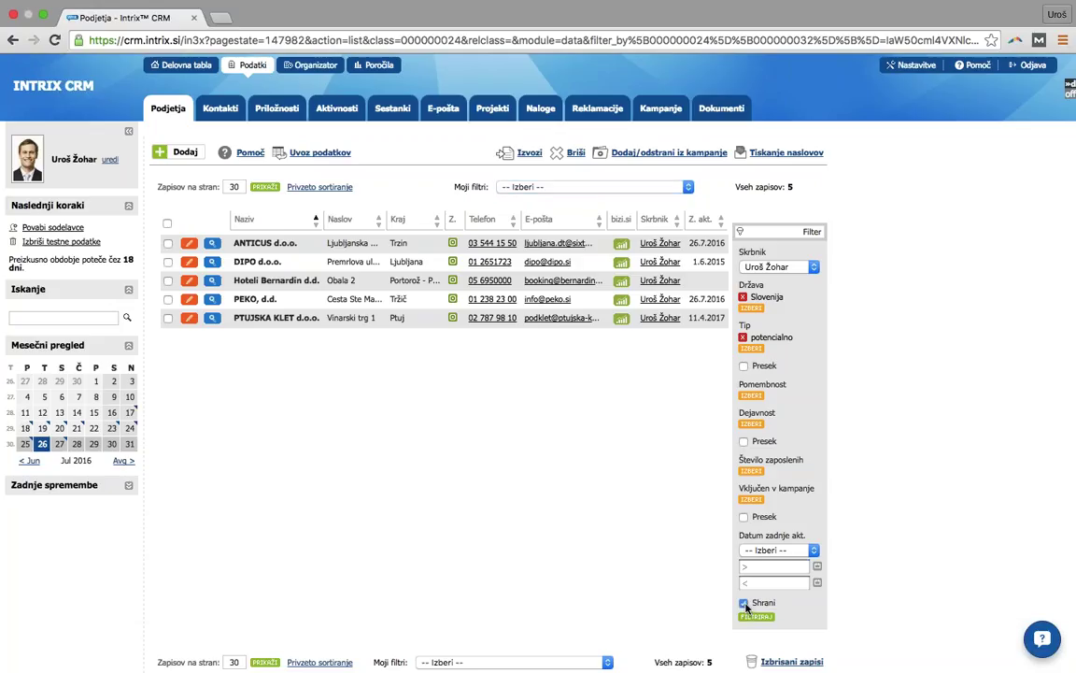
{"action": "left_click", "coordinate": [748, 614]}
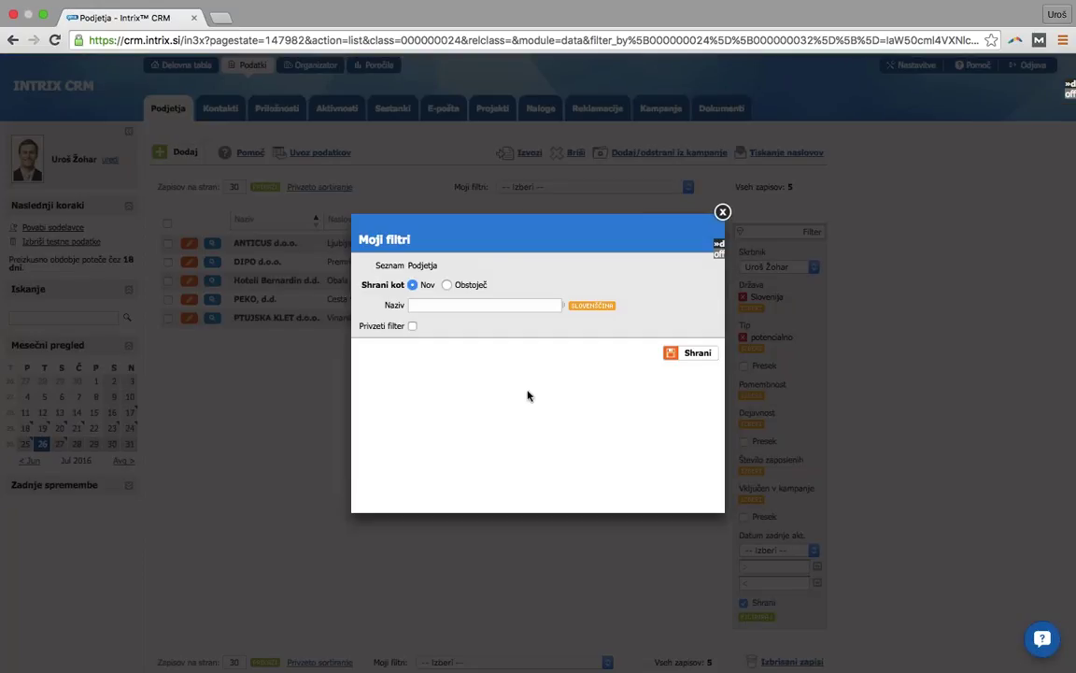
- Name the filter 'Potencialna [user's] podjetja iz Slovenije' and save it
{"action": "left_click", "coordinate": [444, 305]}
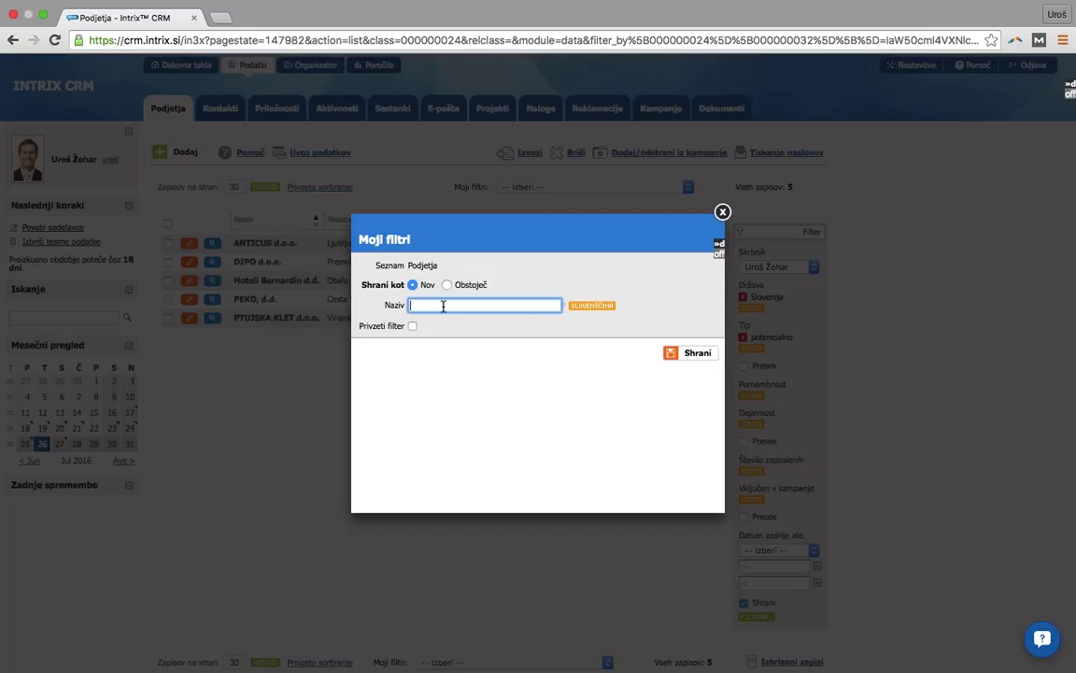
{"action": "type", "text": "A"}
{"action": "key", "text": "BackSpace"}
{"action": "type", "text": "Potencialna Uroševa podjetja iz S"}
{"action": "type", "text": "lovenije"}
{"action": "left_click", "coordinate": [675, 356]}
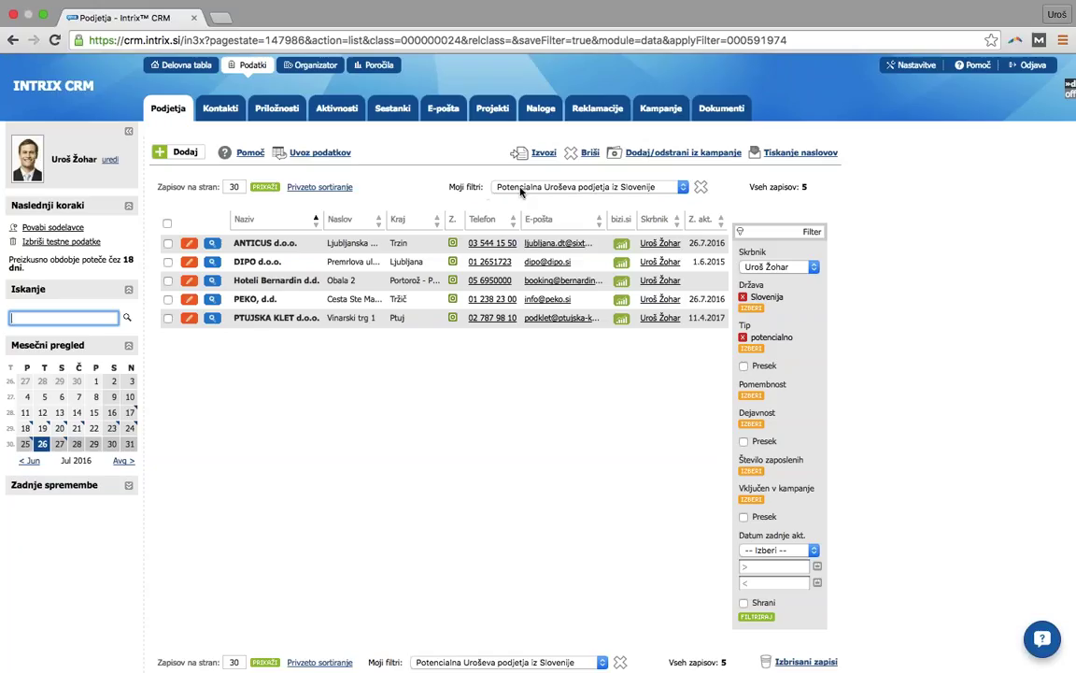
- Apply the saved filter 'Aktivna podjetja (aktivnosti v tekočem tednu)' to list the 8 companies active this week
{"action": "left_click", "coordinate": [520, 188]}
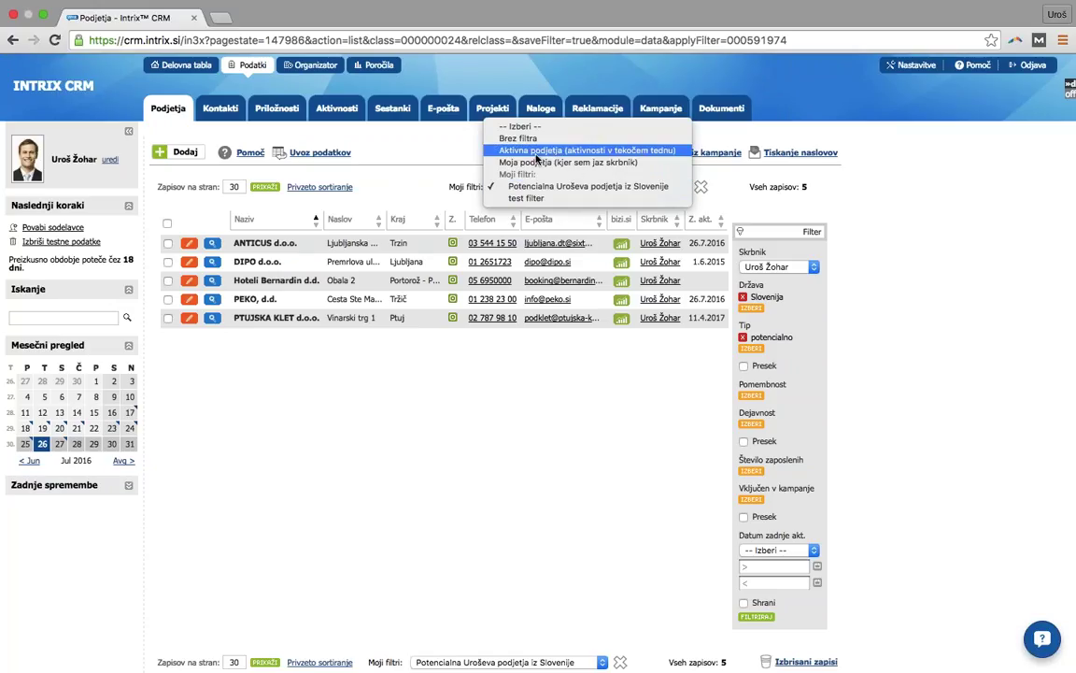
{"action": "left_click", "coordinate": [537, 152]}
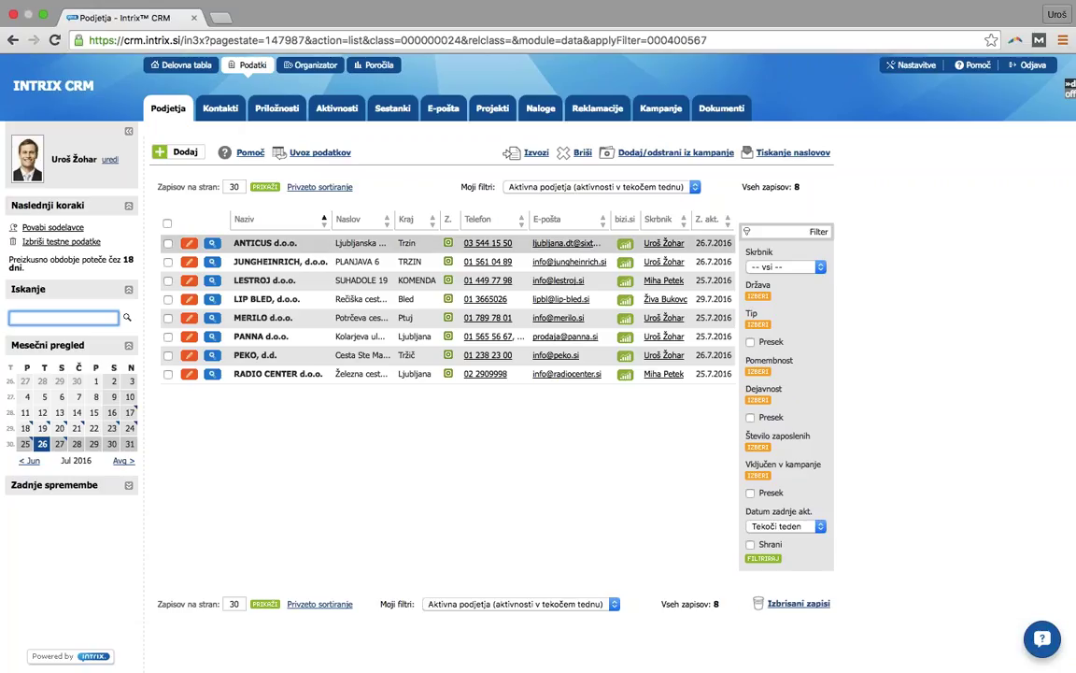
- Tick ANTICUS, JUNGHEINRICH, LESTROJ and LIP BLED, then reload the unfiltered list of 21 companies
{"action": "left_click", "coordinate": [168, 243]}
{"action": "left_click", "coordinate": [168, 261]}
{"action": "left_click", "coordinate": [169, 281]}
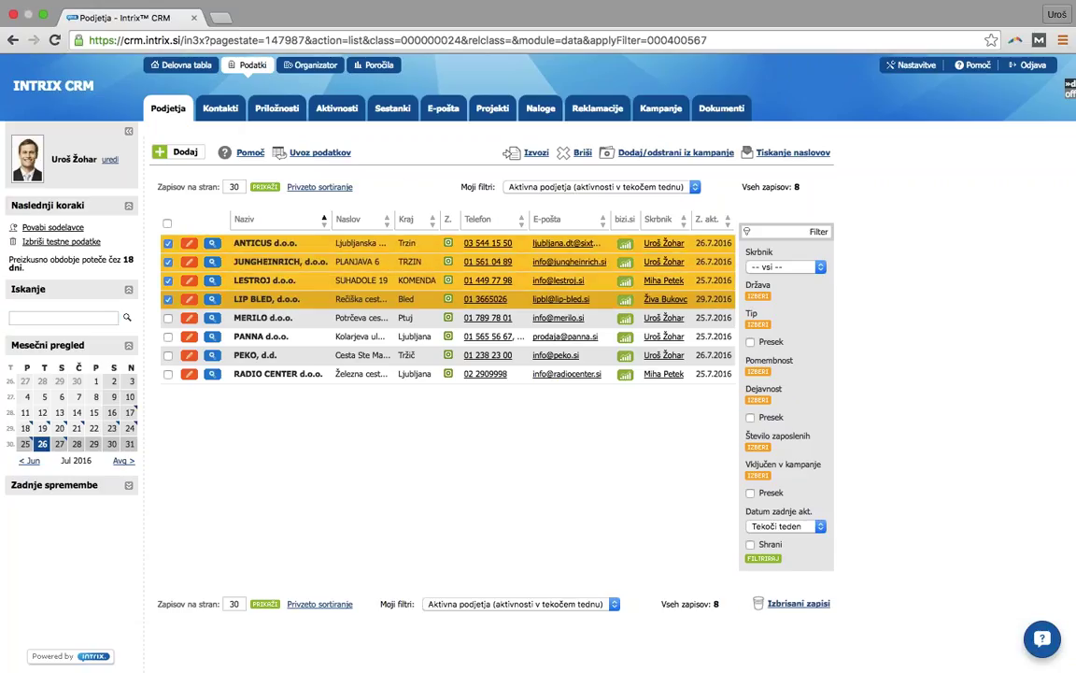
{"action": "left_click", "coordinate": [425, 304]}
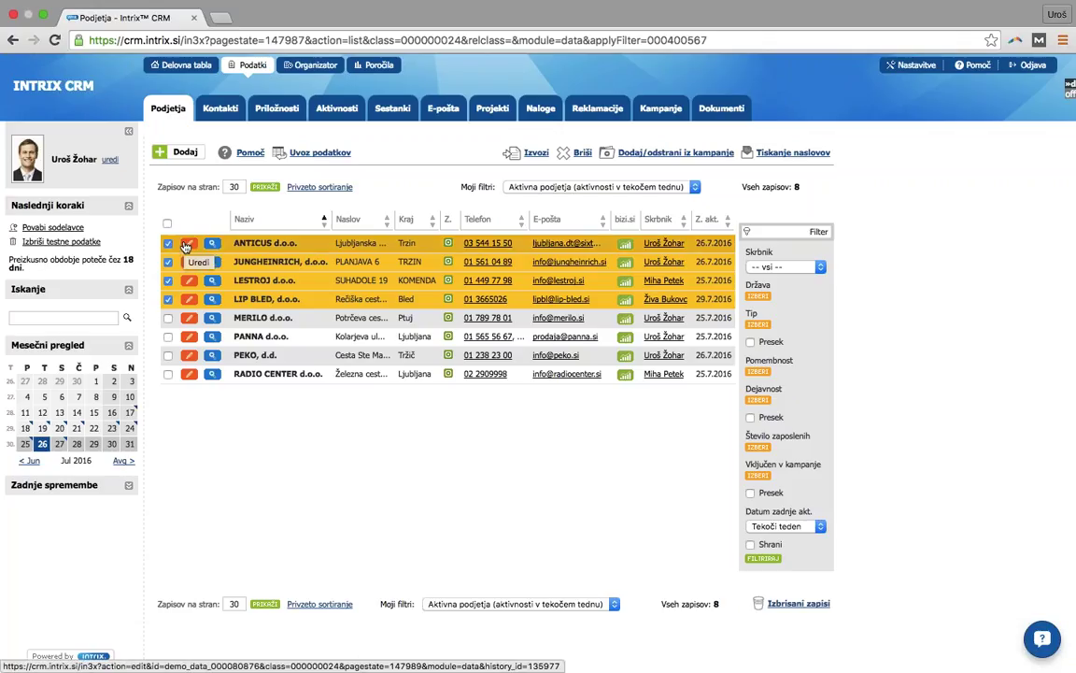
{"action": "left_click", "coordinate": [161, 112]}
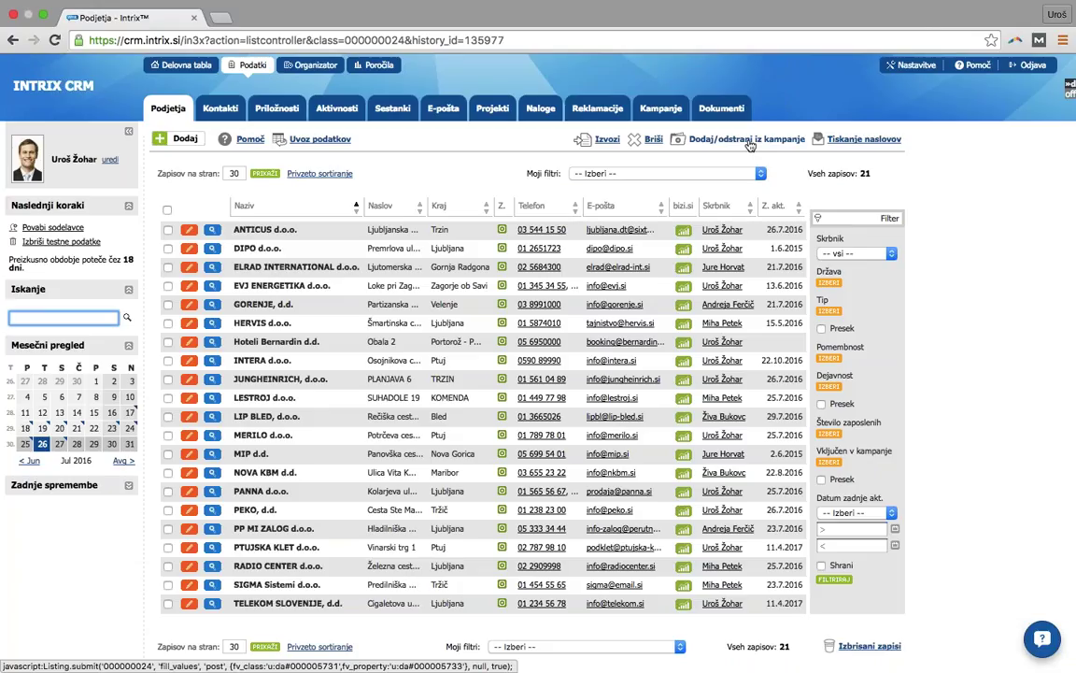
- Open the Hoteli Bernardin d.d. record and start a new contact under its Kontakti section
{"action": "left_click", "coordinate": [279, 345]}
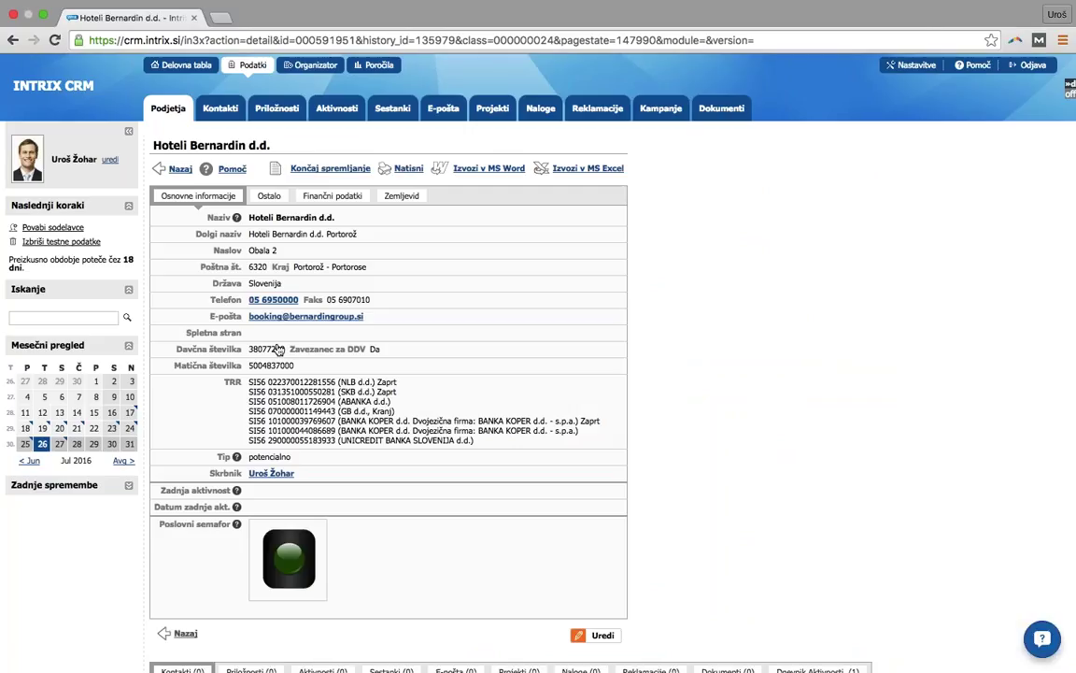
{"action": "scroll", "coordinate": [327, 365], "scroll_direction": "down", "scroll_amount": 3}
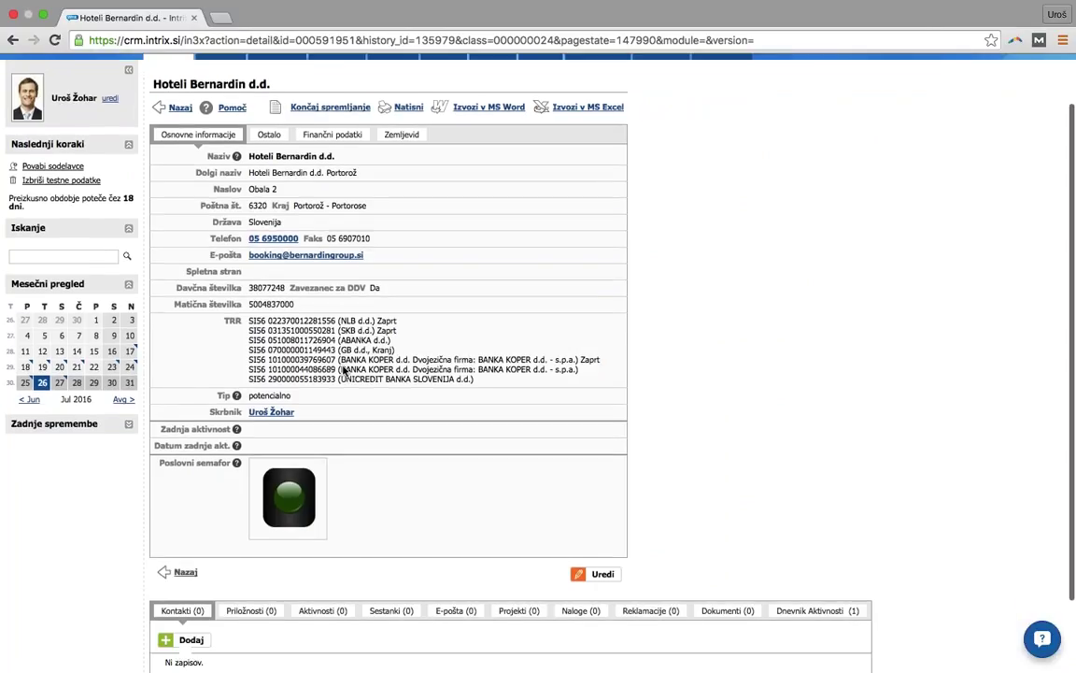
{"action": "scroll", "coordinate": [342, 372], "scroll_direction": "down", "scroll_amount": 2}
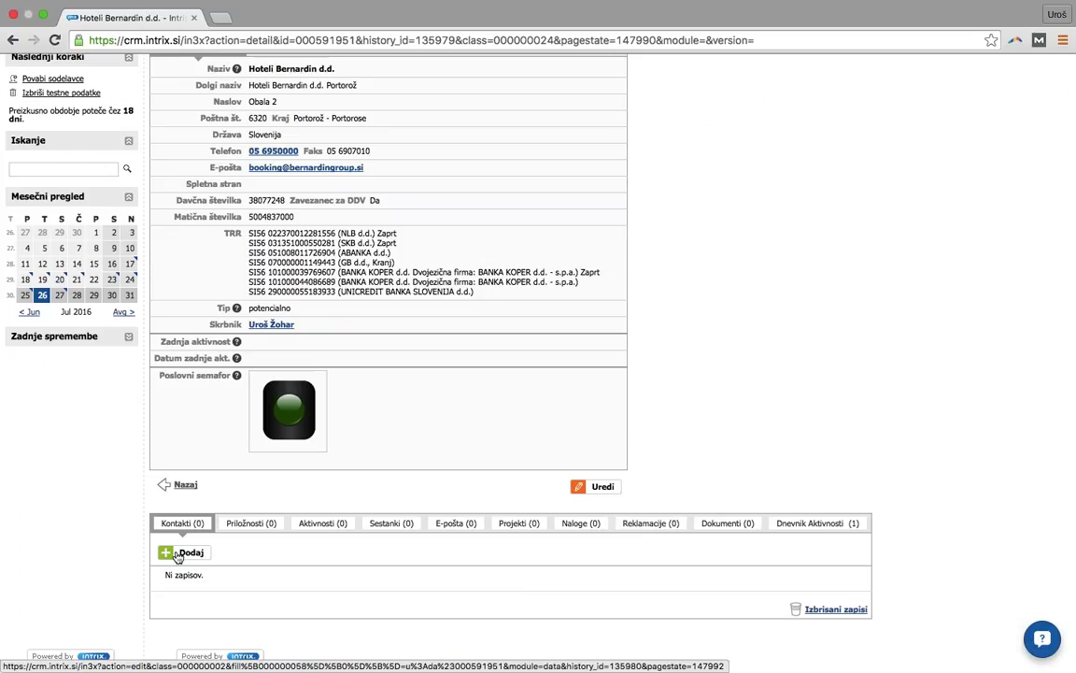
{"action": "left_click", "coordinate": [189, 553]}
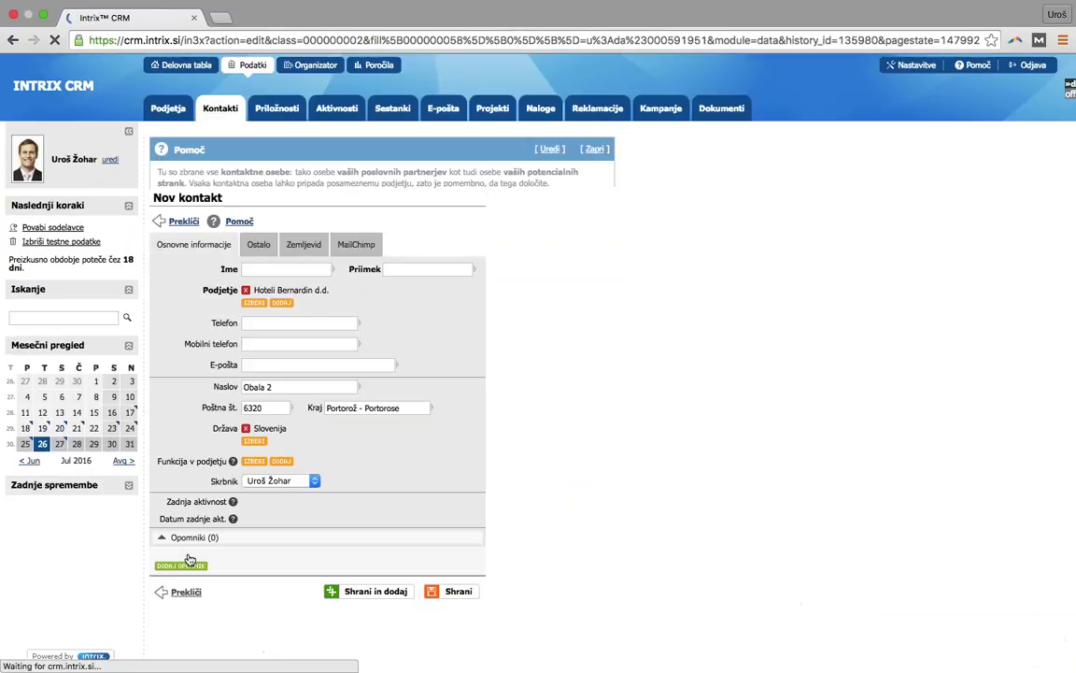
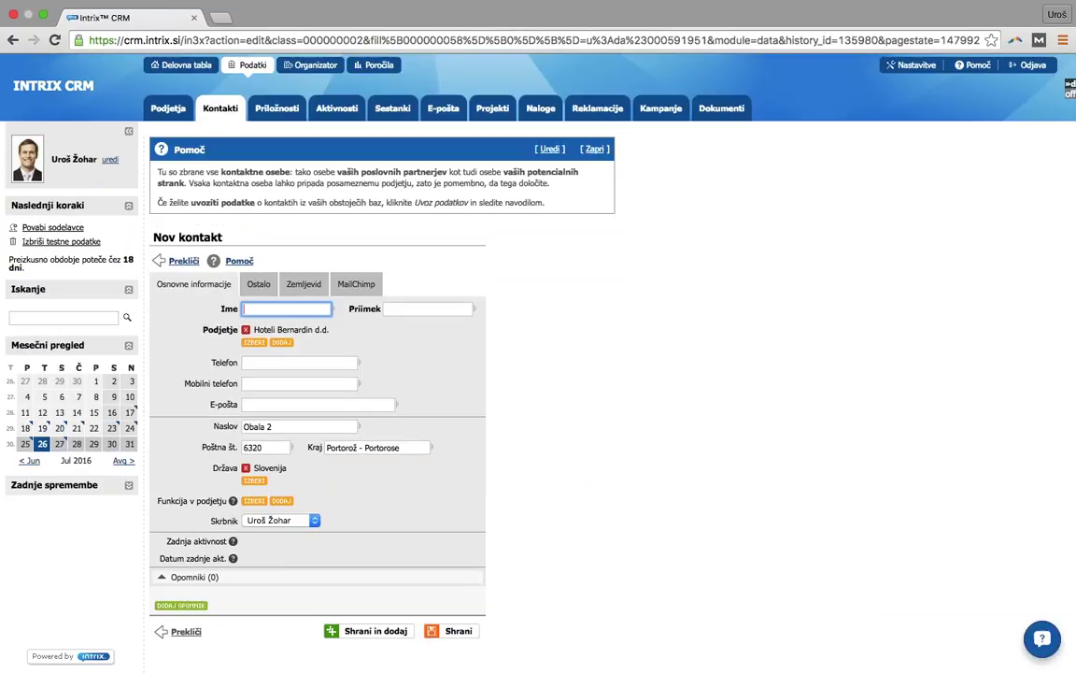
- Enter the contact's first name, surname, office phone number and e-mail address in the new contact form
{"action": "key", "text": "Tab"}
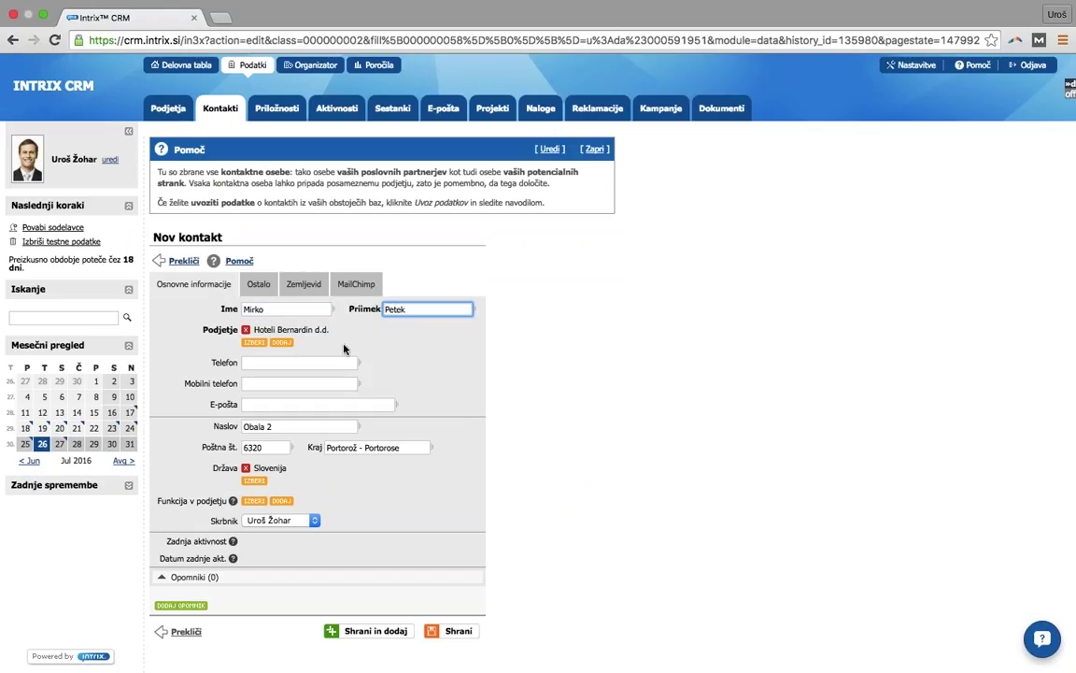
{"action": "left_click", "coordinate": [342, 362]}
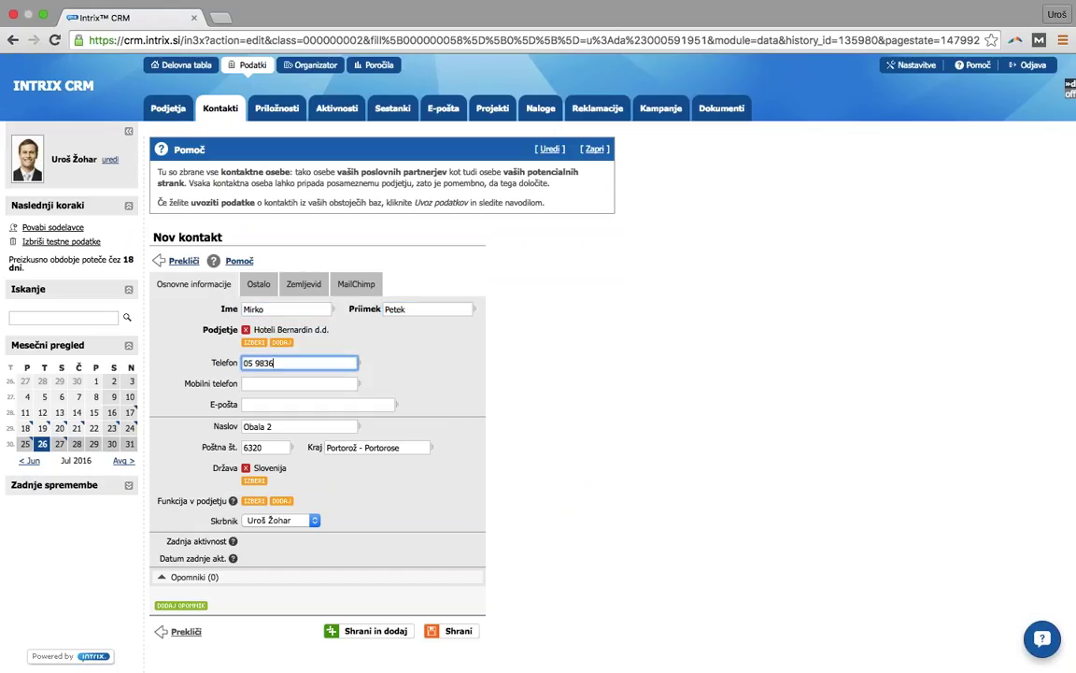
{"action": "left_click", "coordinate": [318, 403]}
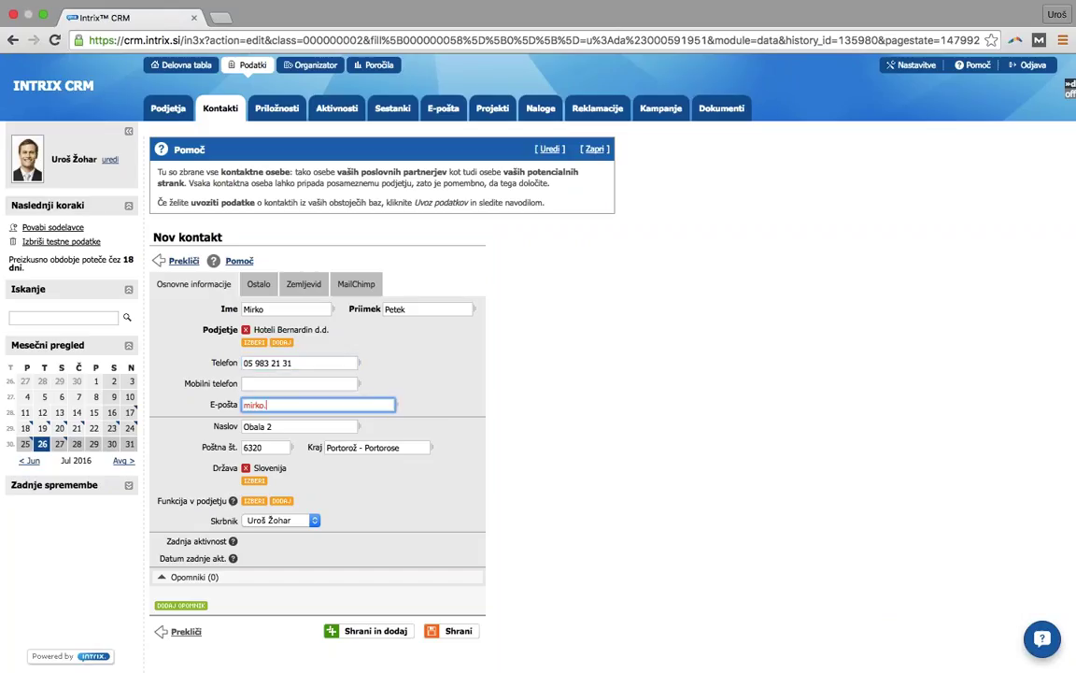
{"action": "left_click", "coordinate": [254, 501]}
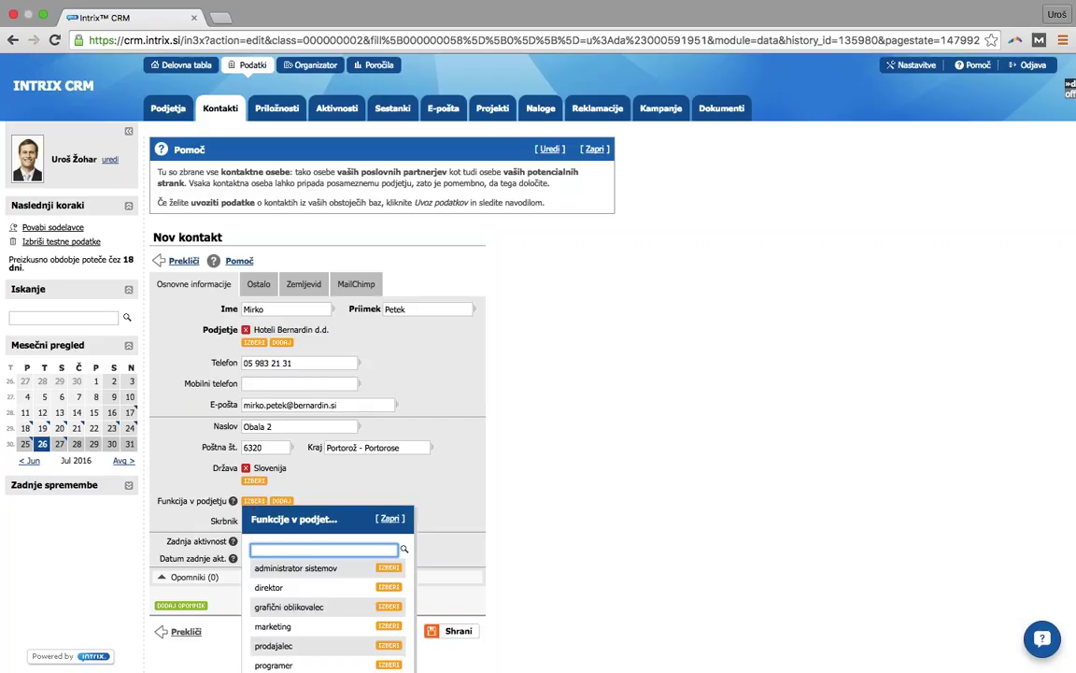
- Set the contact's company function to direktor and save the contact
{"action": "left_click", "coordinate": [388, 587]}
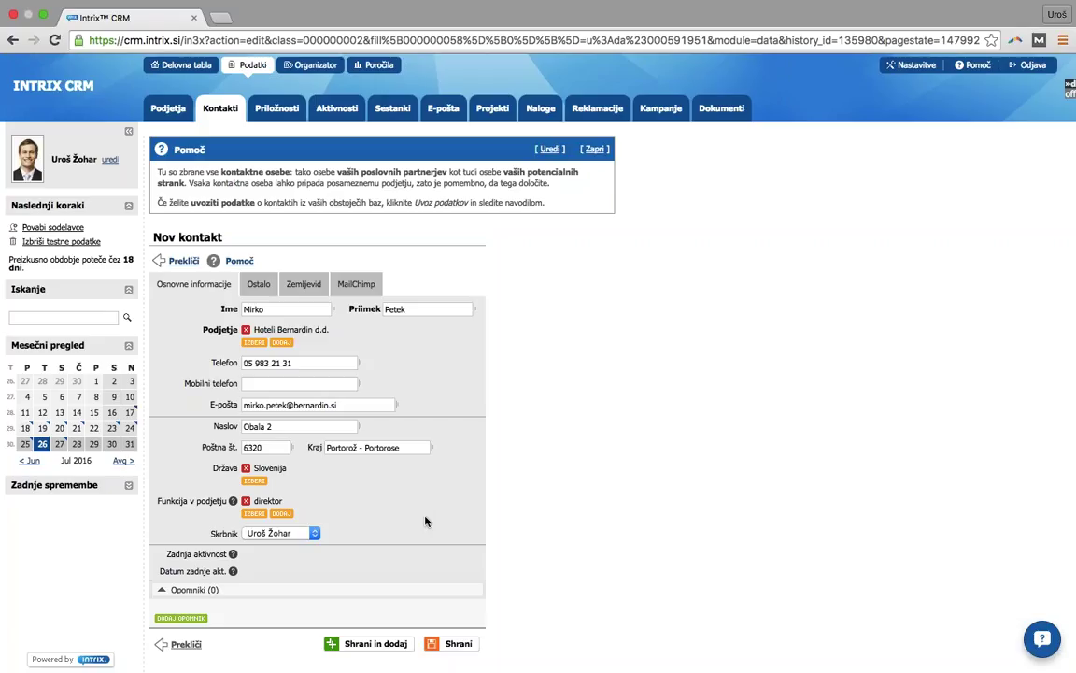
{"action": "left_click", "coordinate": [452, 644]}
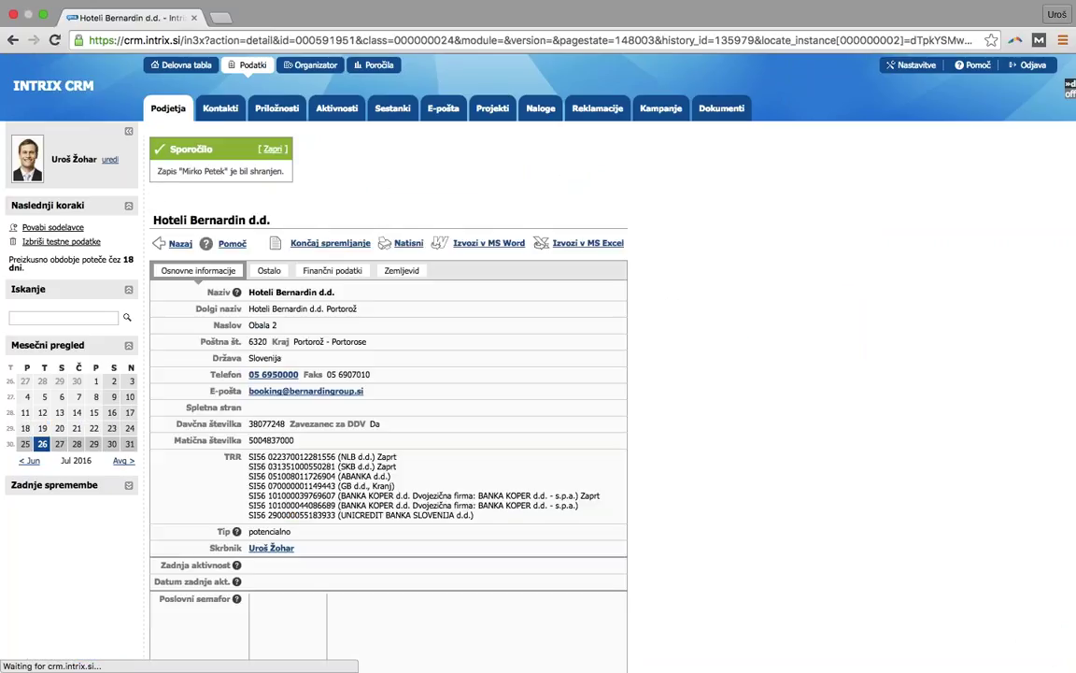
{"action": "scroll", "coordinate": [659, 574], "scroll_direction": "down", "scroll_amount": 5}
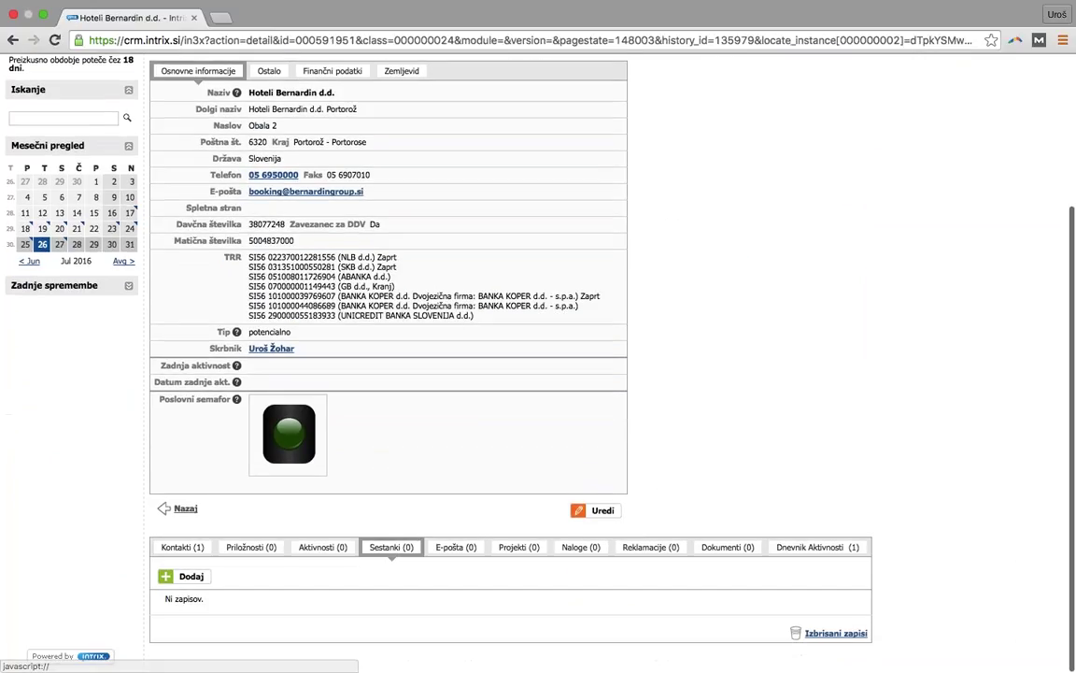
{"action": "left_click", "coordinate": [182, 547]}
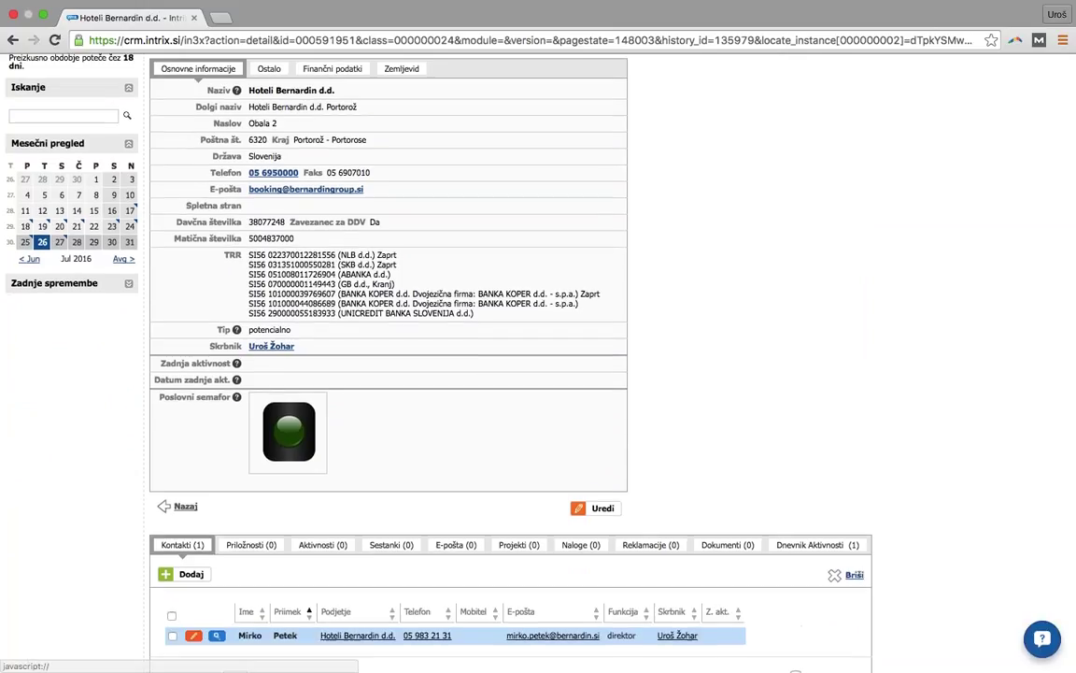
{"action": "scroll", "coordinate": [591, 606], "scroll_direction": "down", "scroll_amount": 1}
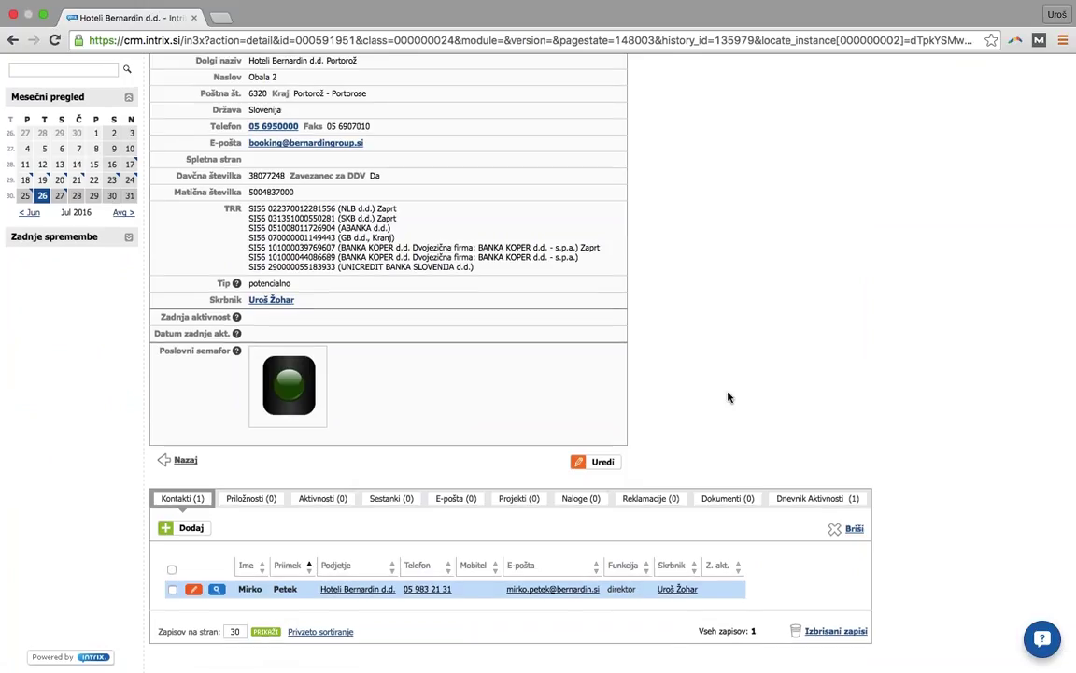
{"action": "scroll", "coordinate": [729, 397], "scroll_direction": "up", "scroll_amount": 3}
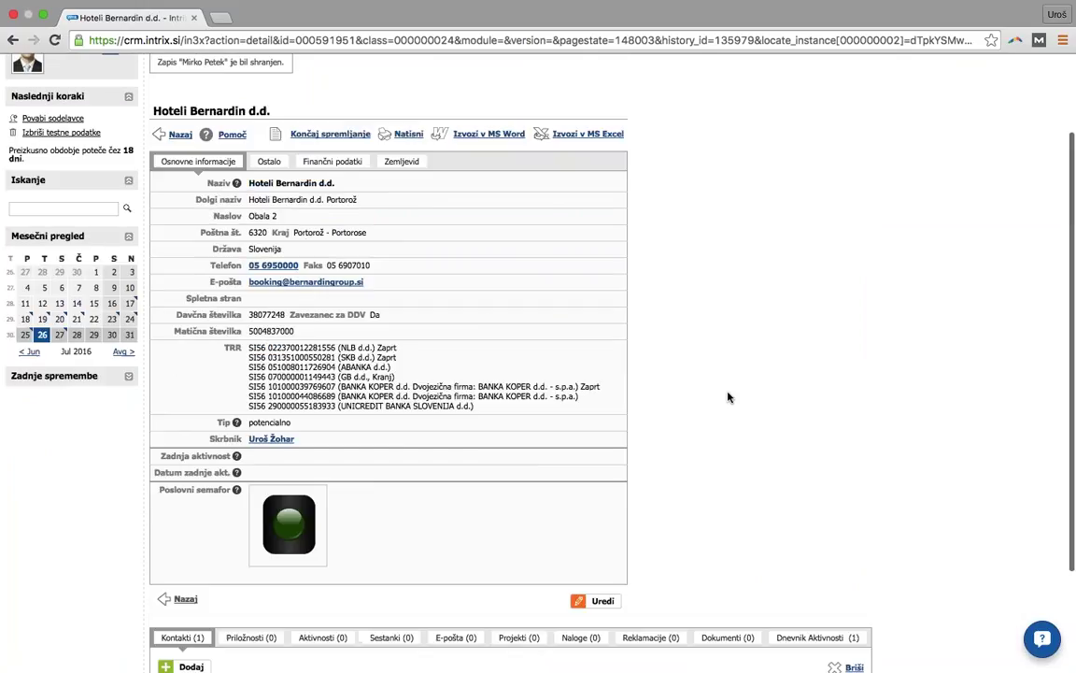
{"action": "scroll", "coordinate": [728, 397], "scroll_direction": "up", "scroll_amount": 2}
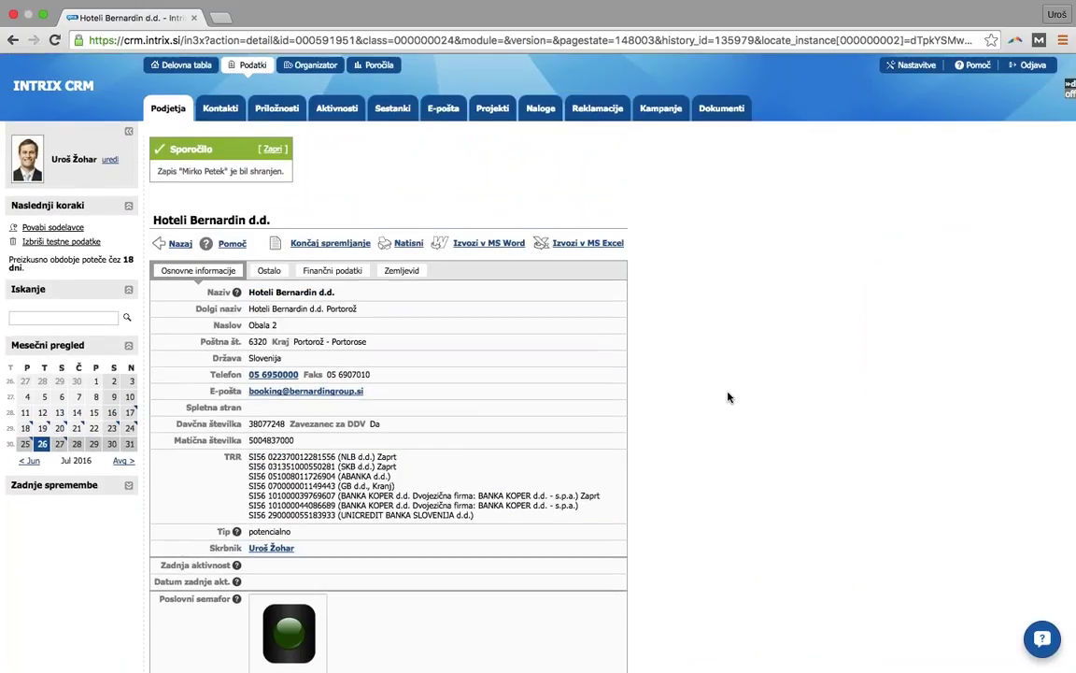
{"action": "scroll", "coordinate": [729, 397], "scroll_direction": "down", "scroll_amount": 3}
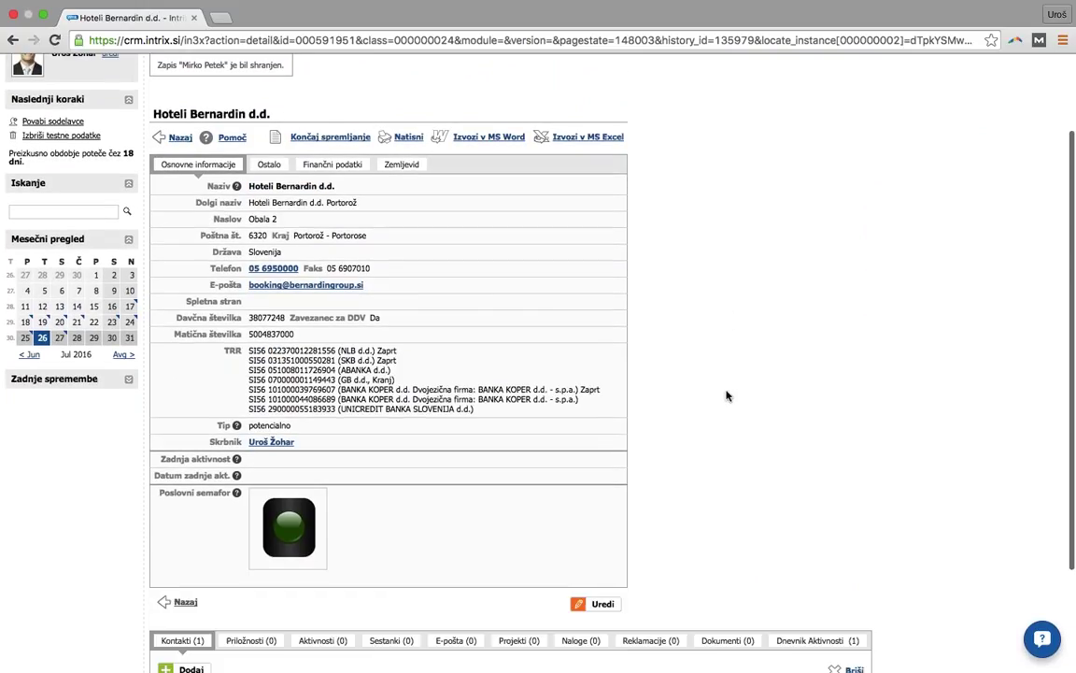
{"action": "scroll", "coordinate": [728, 396], "scroll_direction": "down", "scroll_amount": 3}
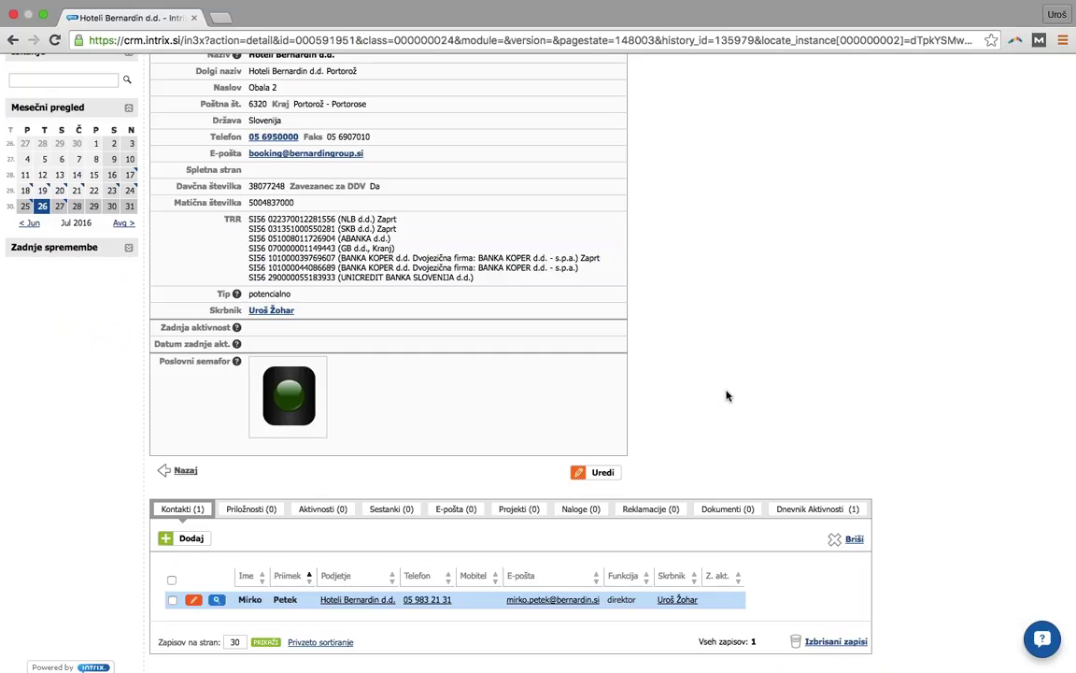
{"action": "scroll", "coordinate": [727, 396], "scroll_direction": "up", "scroll_amount": 6}
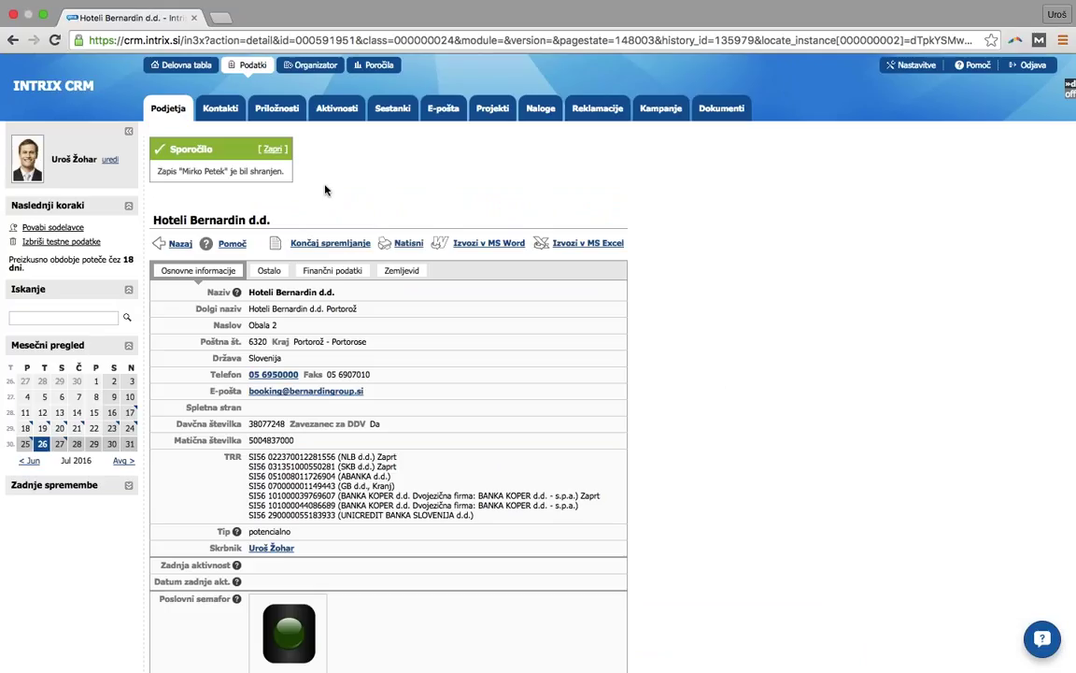
- Dismiss the save notice, check Hoteli Bernardin's empty Priložnosti (0) subtab, then go to all opportunities
{"action": "left_click", "coordinate": [271, 150]}
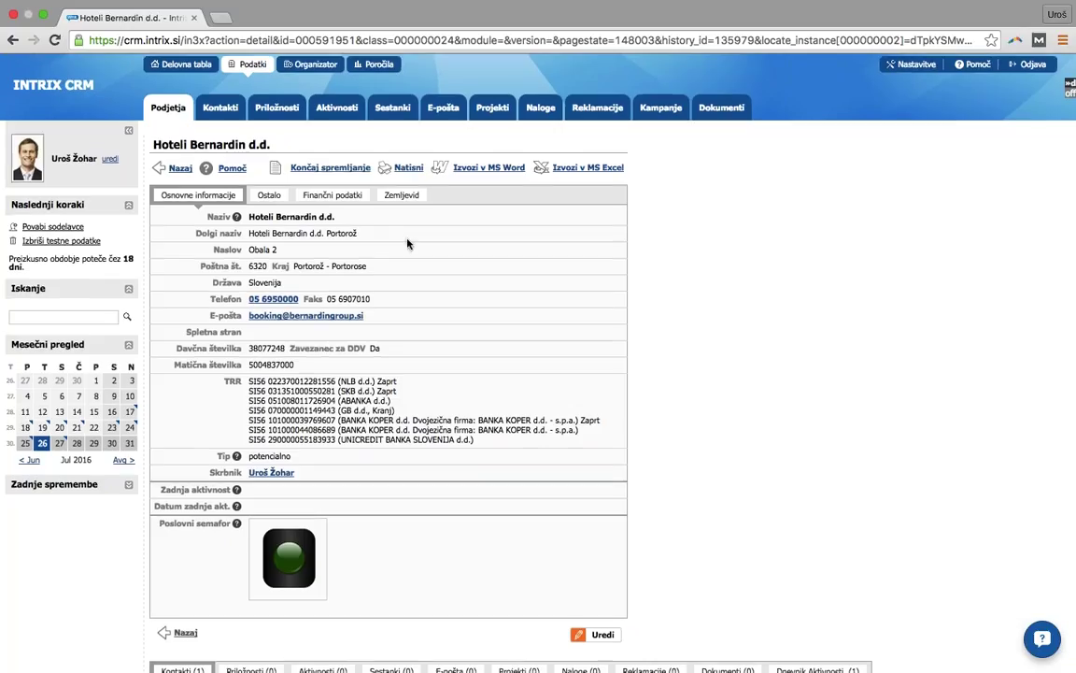
{"action": "scroll", "coordinate": [409, 276], "scroll_direction": "down", "scroll_amount": 3}
{"action": "scroll", "coordinate": [408, 243], "scroll_direction": "down", "scroll_amount": 1}
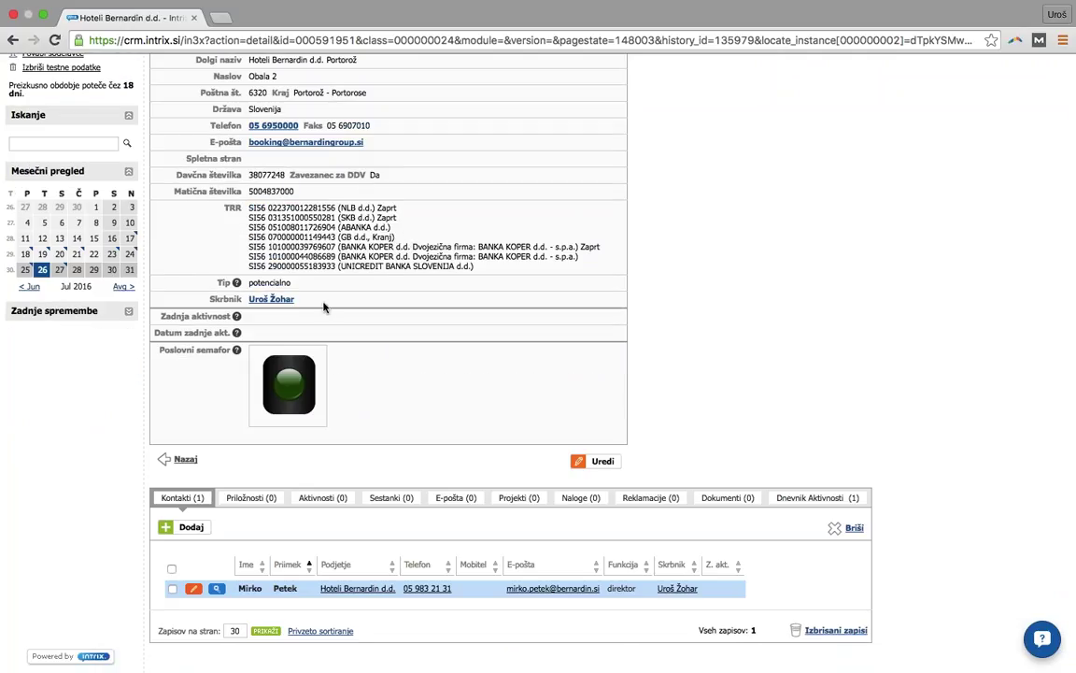
{"action": "left_click", "coordinate": [250, 497]}
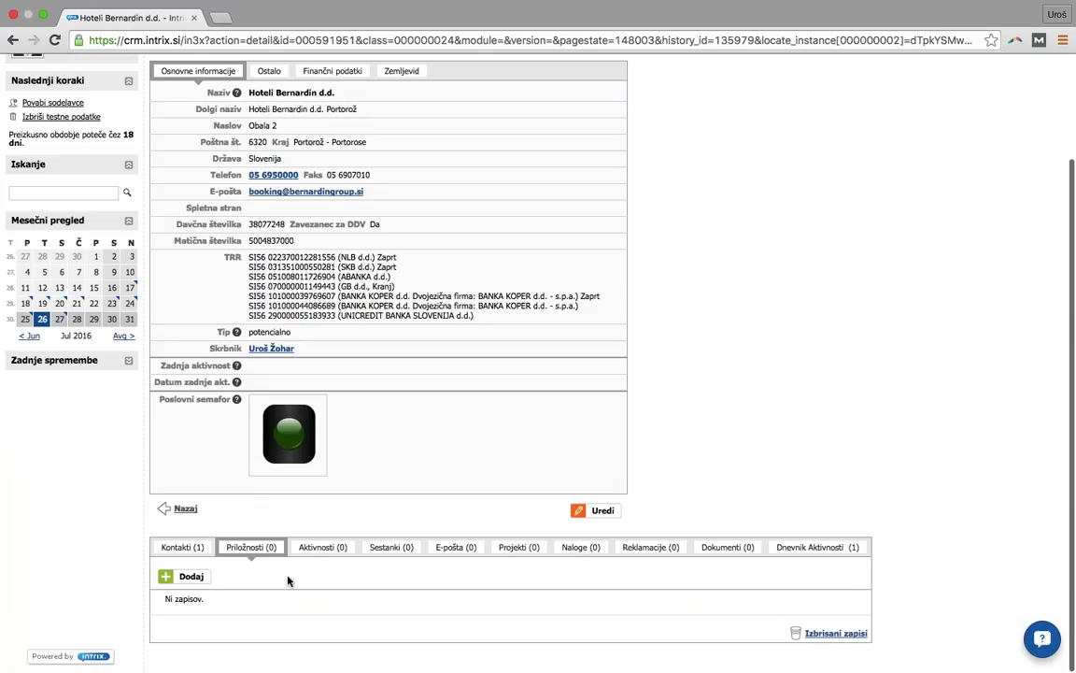
{"action": "scroll", "coordinate": [323, 493], "scroll_direction": "up", "scroll_amount": 3}
{"action": "left_click", "coordinate": [273, 117]}
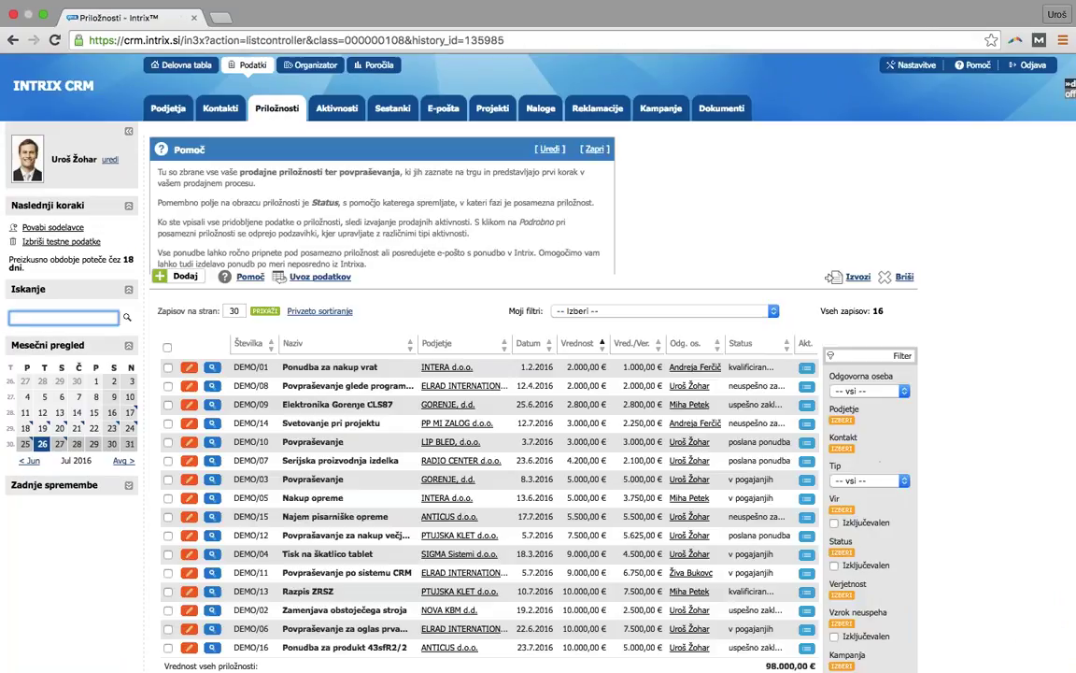
- Start a new opportunity and name it 'Nov sistem za varovanje'
{"action": "left_click", "coordinate": [174, 329]}
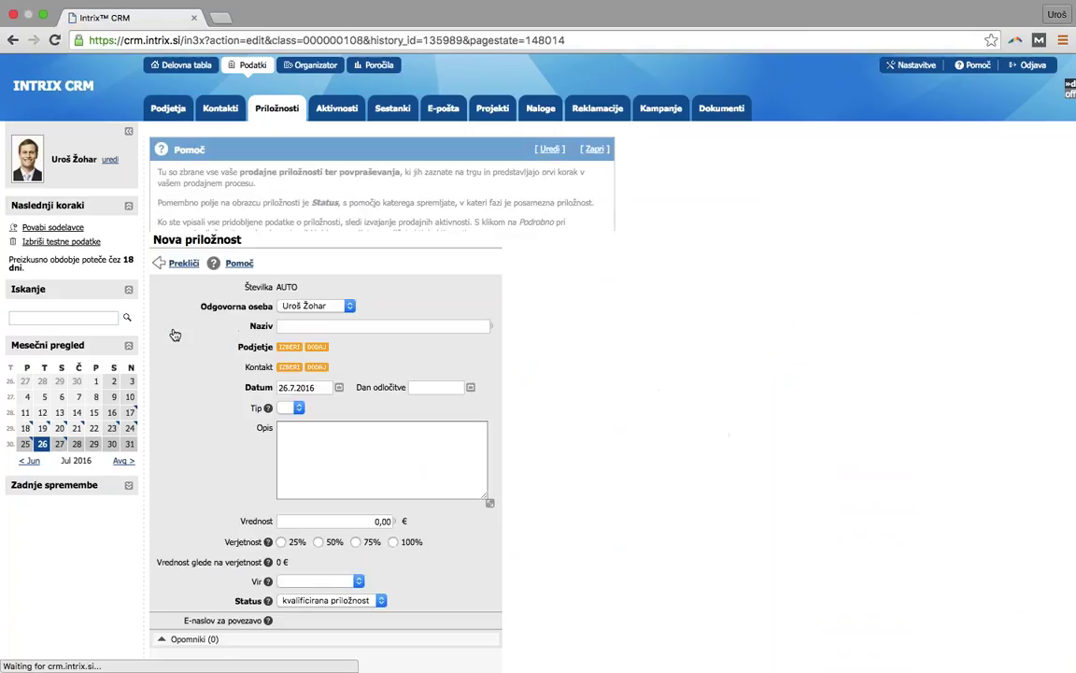
{"action": "left_click", "coordinate": [374, 531]}
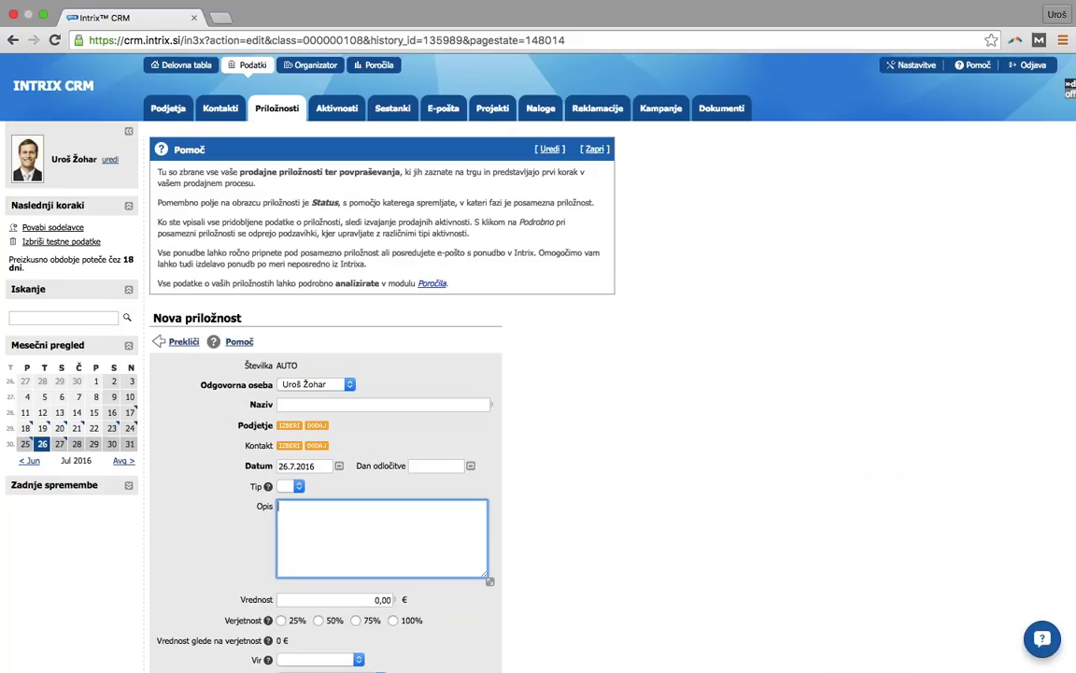
{"action": "left_click", "coordinate": [383, 403]}
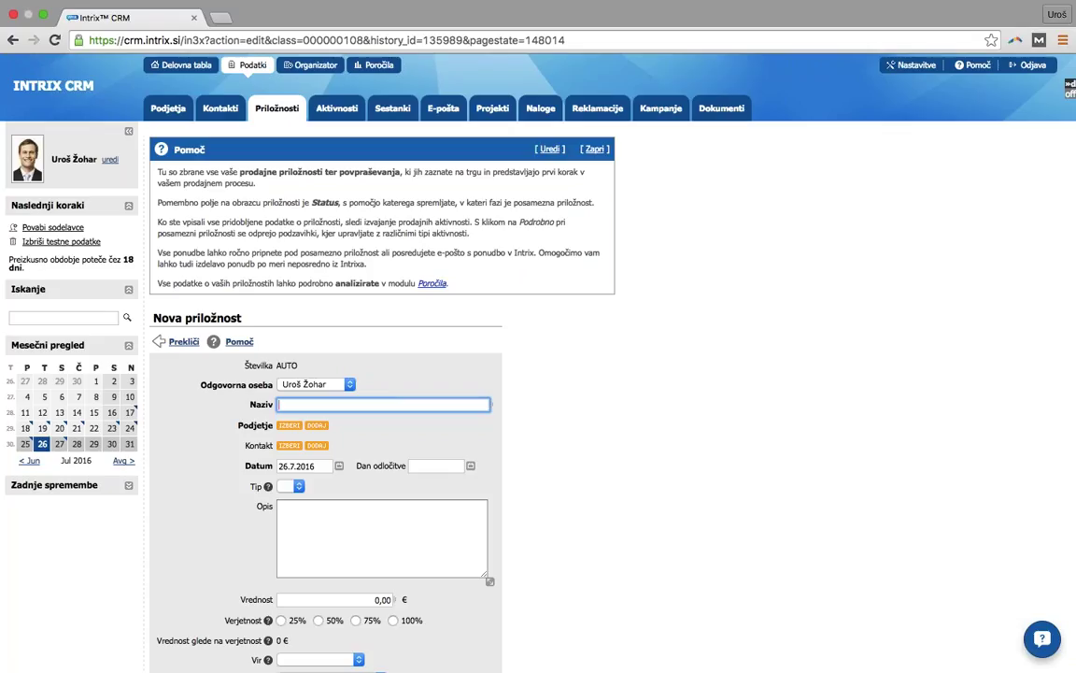
{"action": "type", "text": "Nov sistem za varovanje"}
- Link the opportunity to Hoteli Bernardin d.d. and choose that company's contact person
{"action": "left_click", "coordinate": [290, 426]}
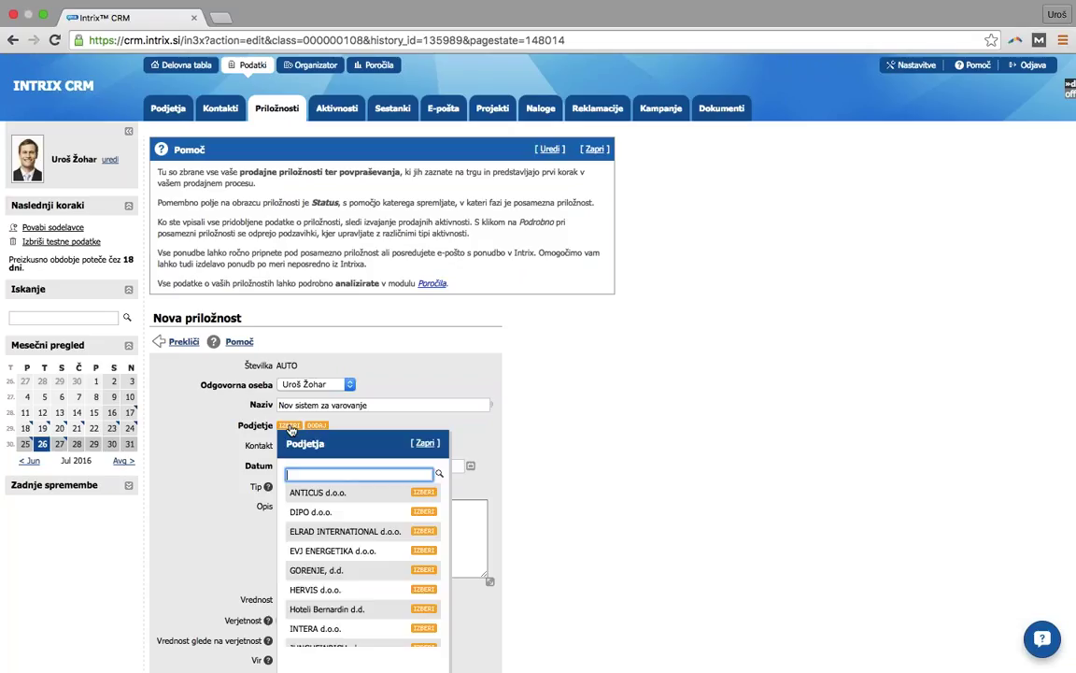
{"action": "left_click", "coordinate": [383, 608]}
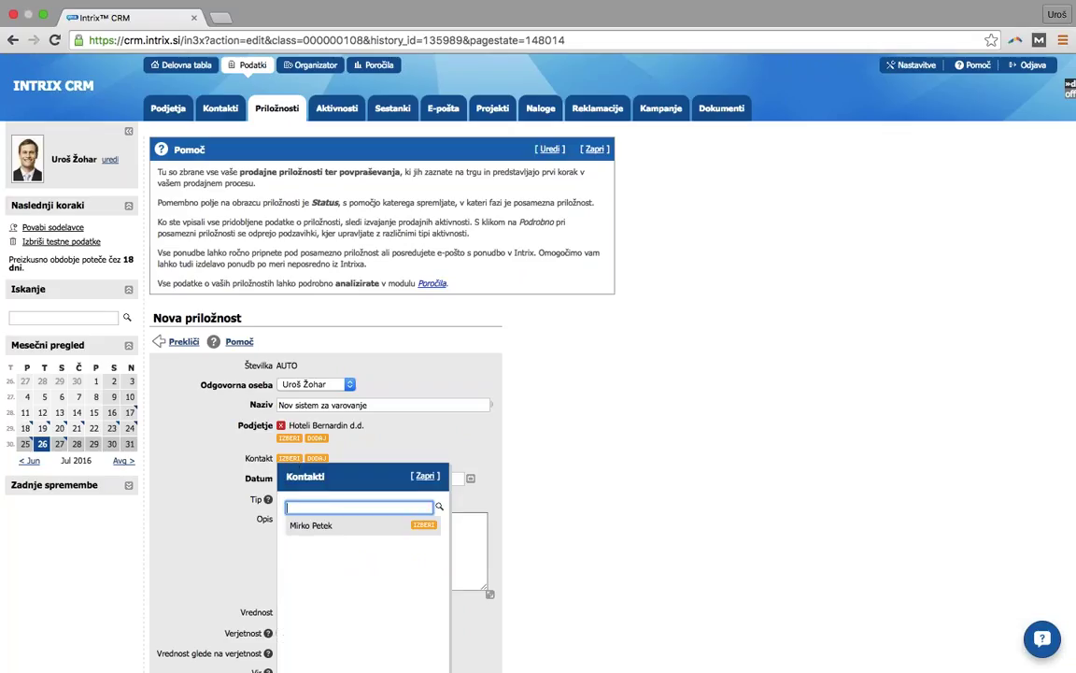
{"action": "left_click", "coordinate": [423, 526]}
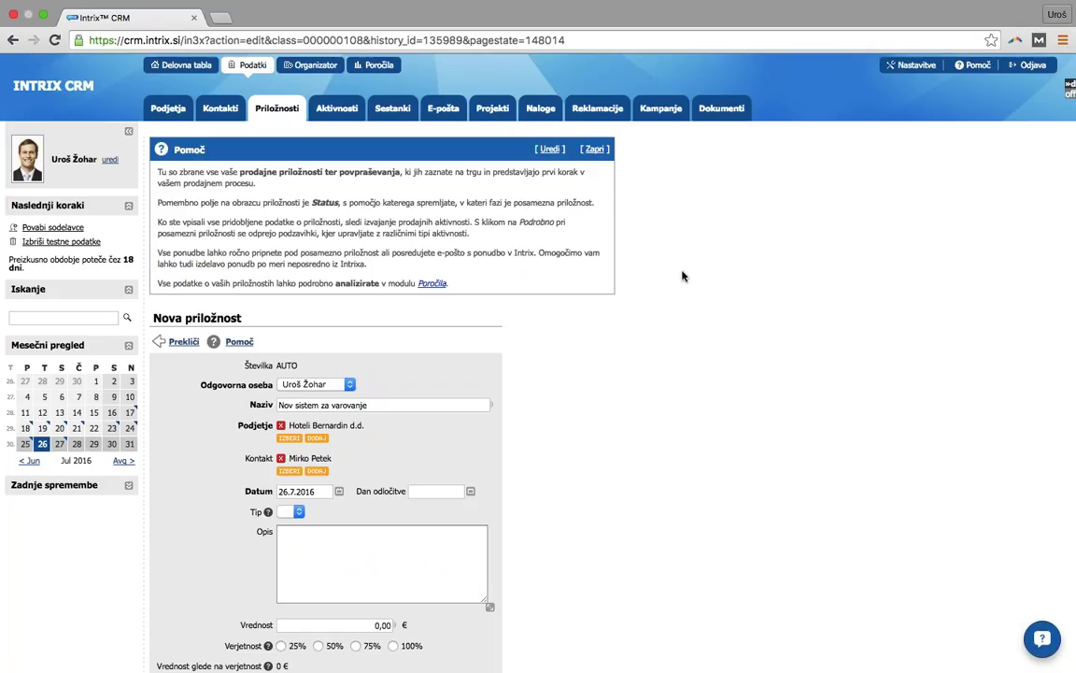
- Close the help notes and set the decision date (Dan odločitve) to 19.8.2016
{"action": "left_click", "coordinate": [593, 149]}
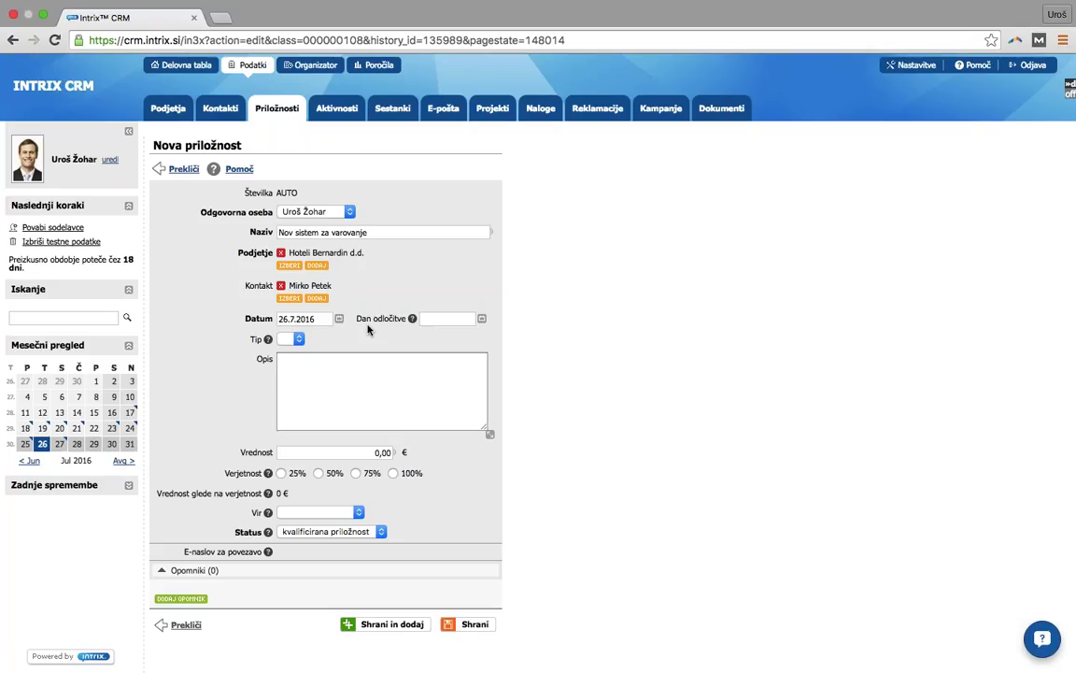
{"action": "left_click", "coordinate": [482, 320]}
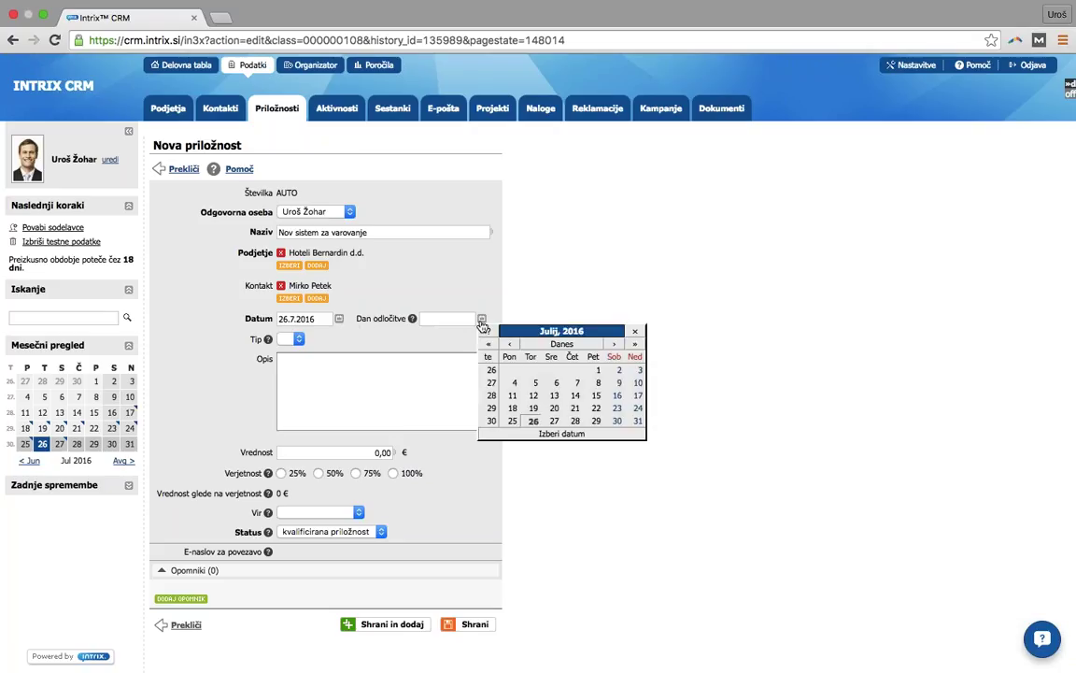
{"action": "left_click", "coordinate": [609, 344]}
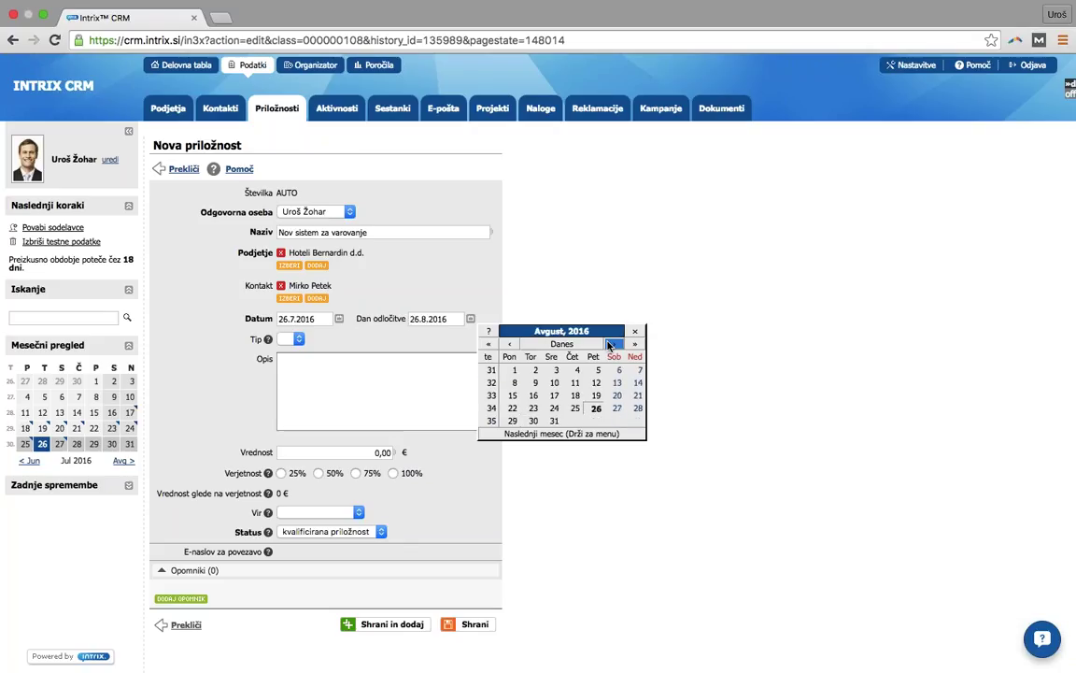
{"action": "left_click", "coordinate": [595, 396]}
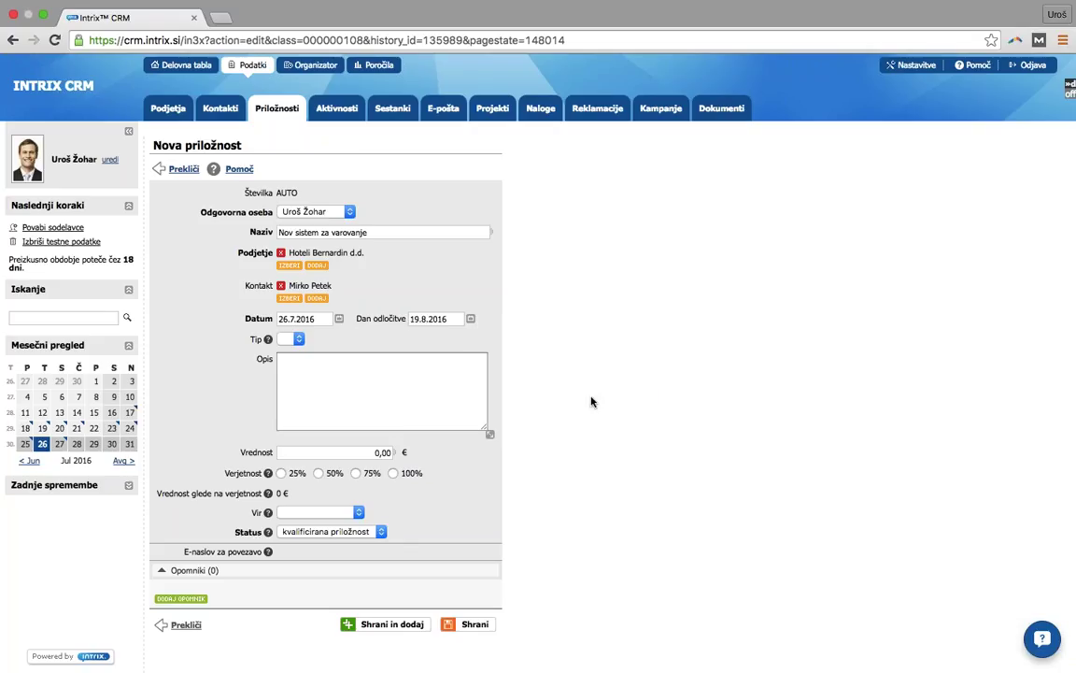
{"action": "left_click", "coordinate": [299, 340]}
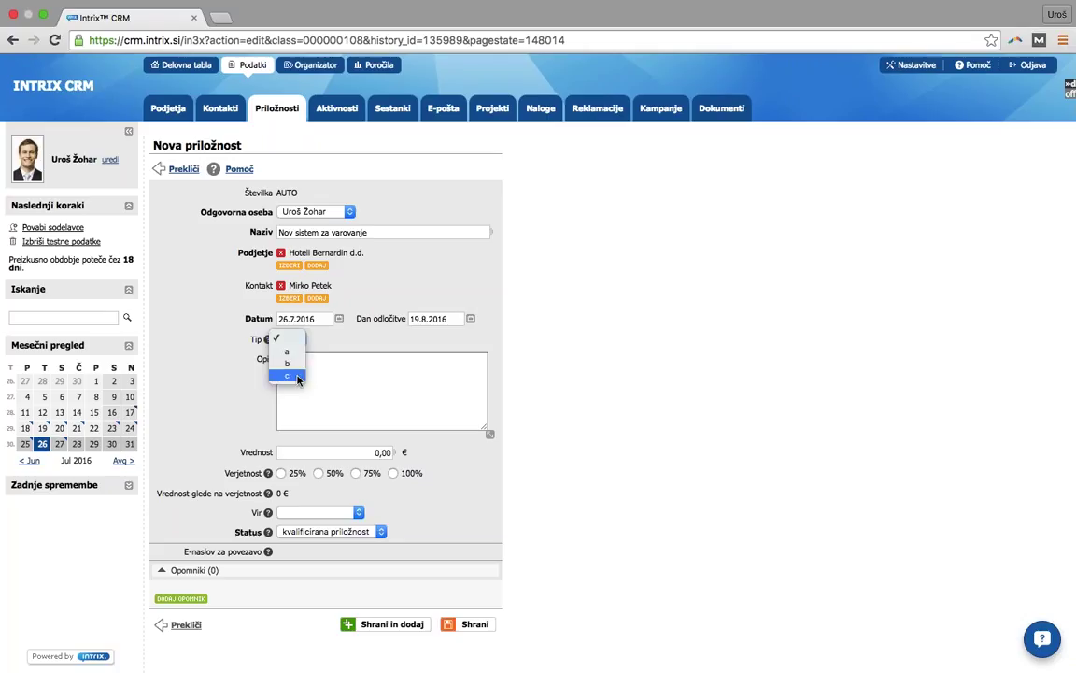
{"action": "left_click", "coordinate": [320, 350]}
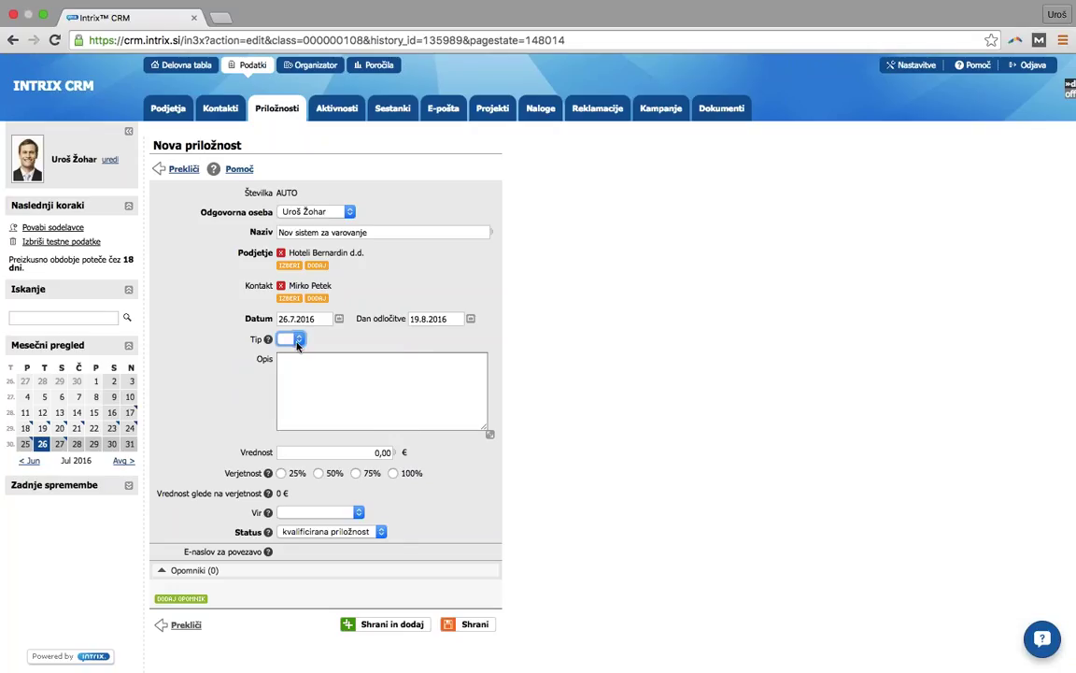
- Write the description as two lines: '- 2 poslovna prostora' and '- 24 urop varovanje'
{"action": "left_click", "coordinate": [390, 351]}
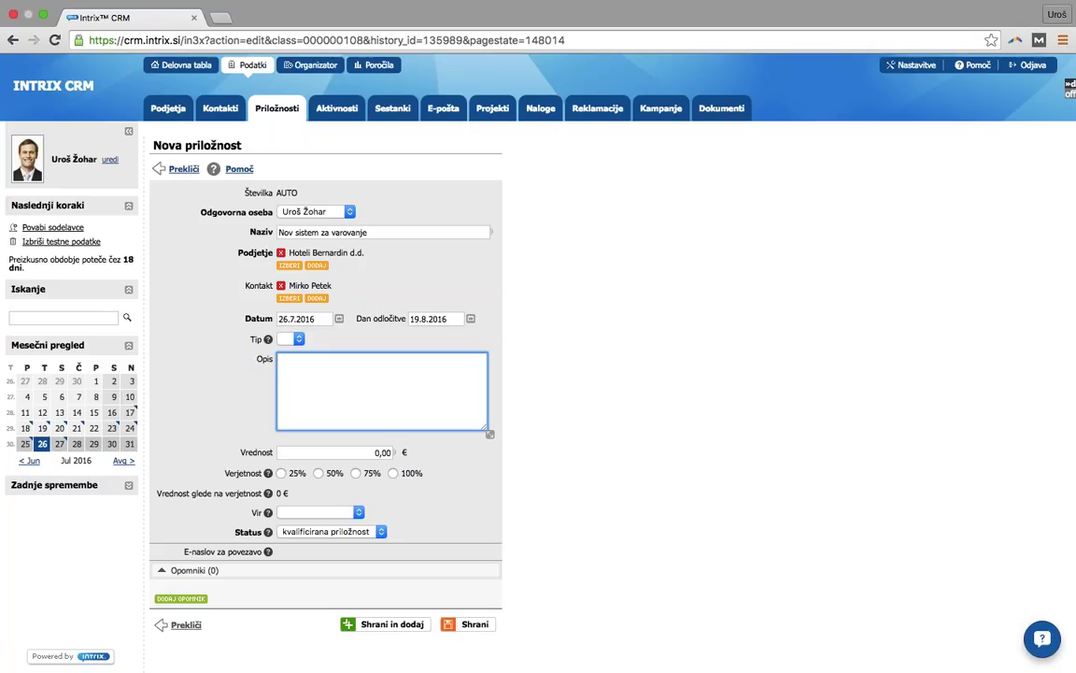
{"action": "type", "text": "- 2 poslovna prostora"}
{"action": "key", "text": "Return"}
{"action": "type", "text": "-"}
{"action": "type", "text": " 24 urop"}
{"action": "type", "text": " varovanje"}
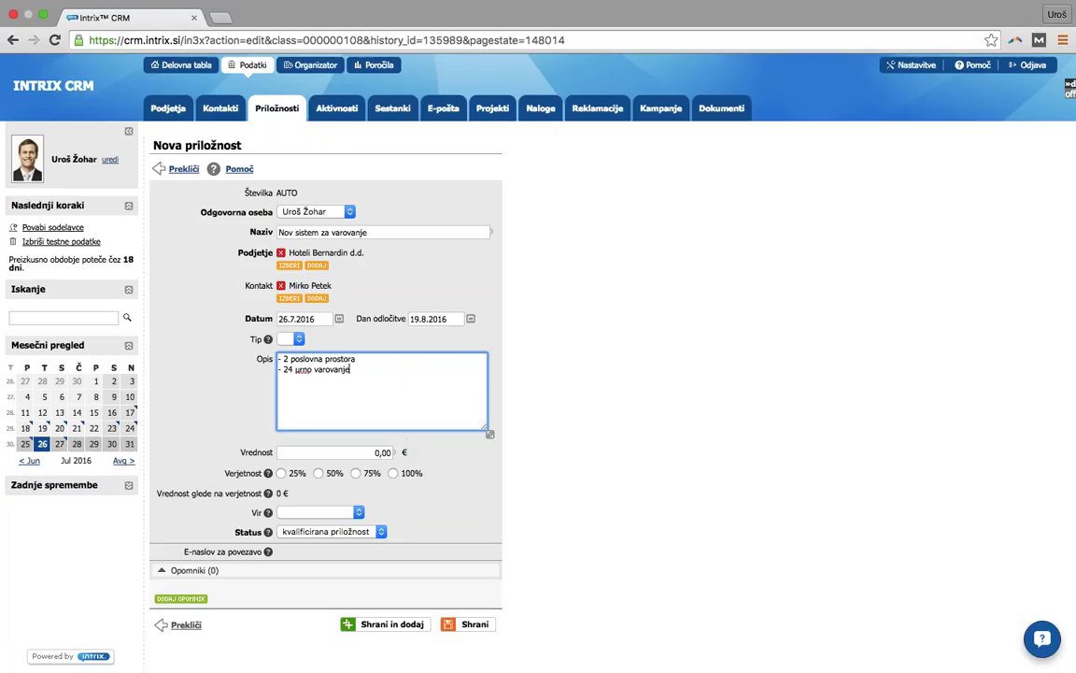
{"action": "left_click", "coordinate": [358, 453]}
- Enter a 50.000,00 € value at 75% win probability, then open the Vir source list
{"action": "type", "text": "5000"}
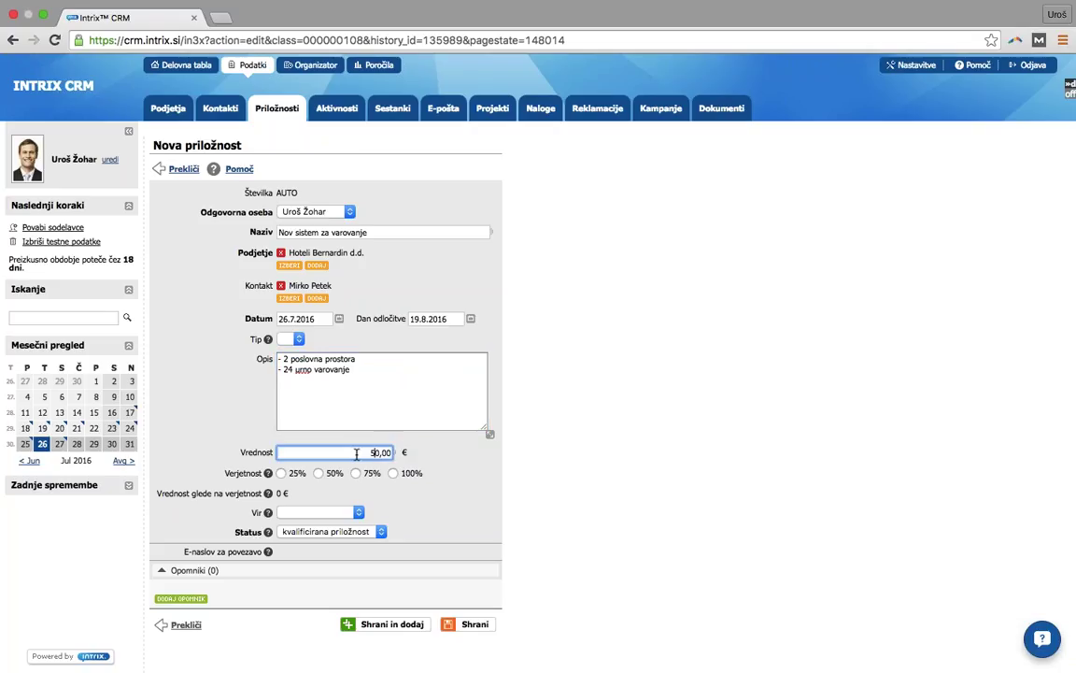
{"action": "left_click", "coordinate": [435, 468]}
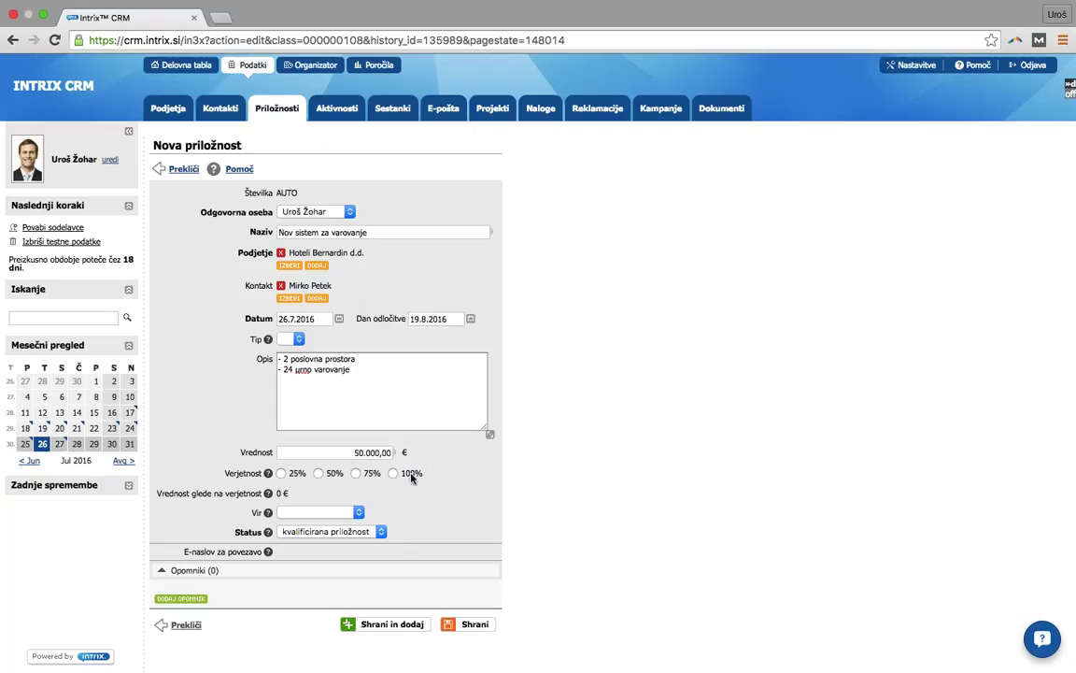
{"action": "left_click", "coordinate": [355, 473]}
{"action": "left_click", "coordinate": [314, 517]}
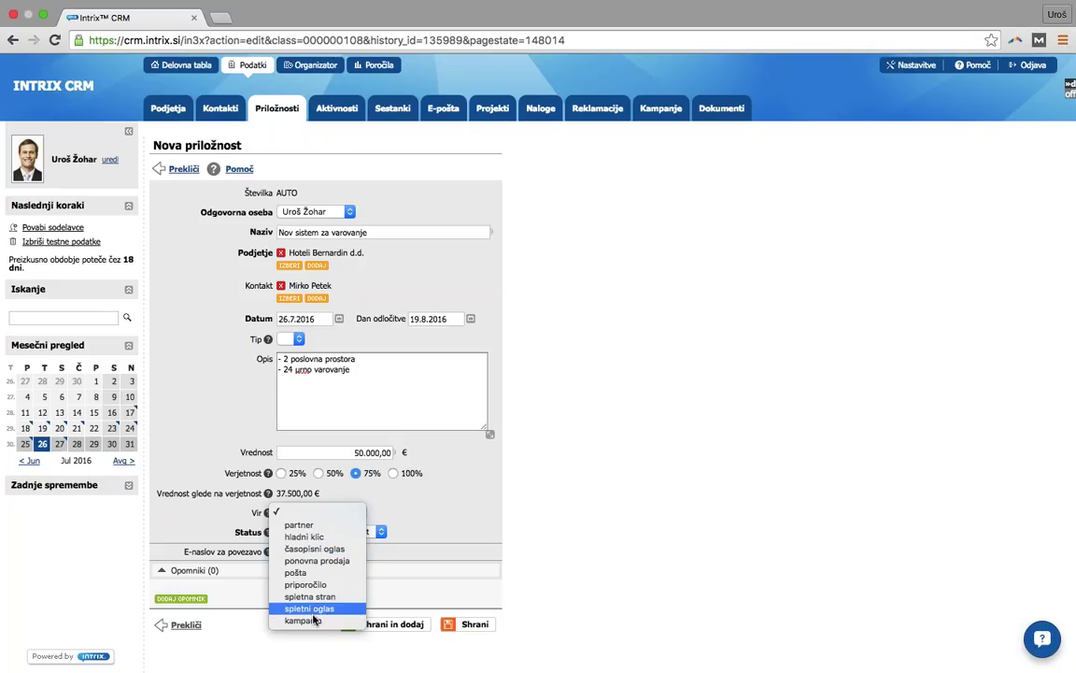
- Choose 'partner' as the opportunity's Vir (source)
{"action": "left_click", "coordinate": [314, 526]}
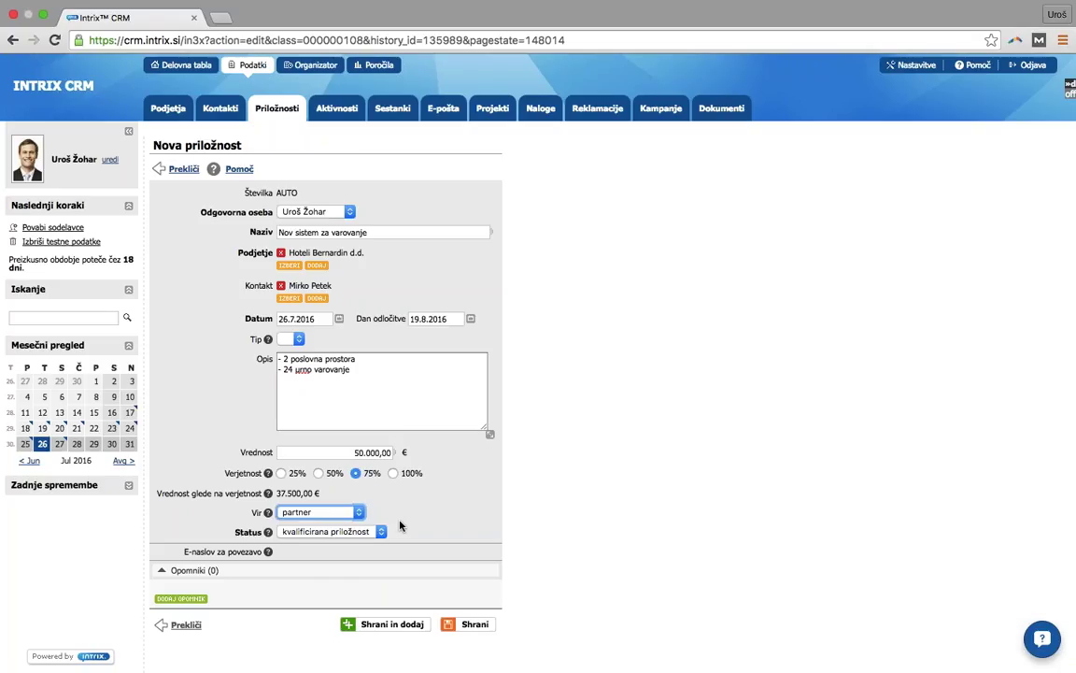
{"action": "left_click", "coordinate": [396, 515]}
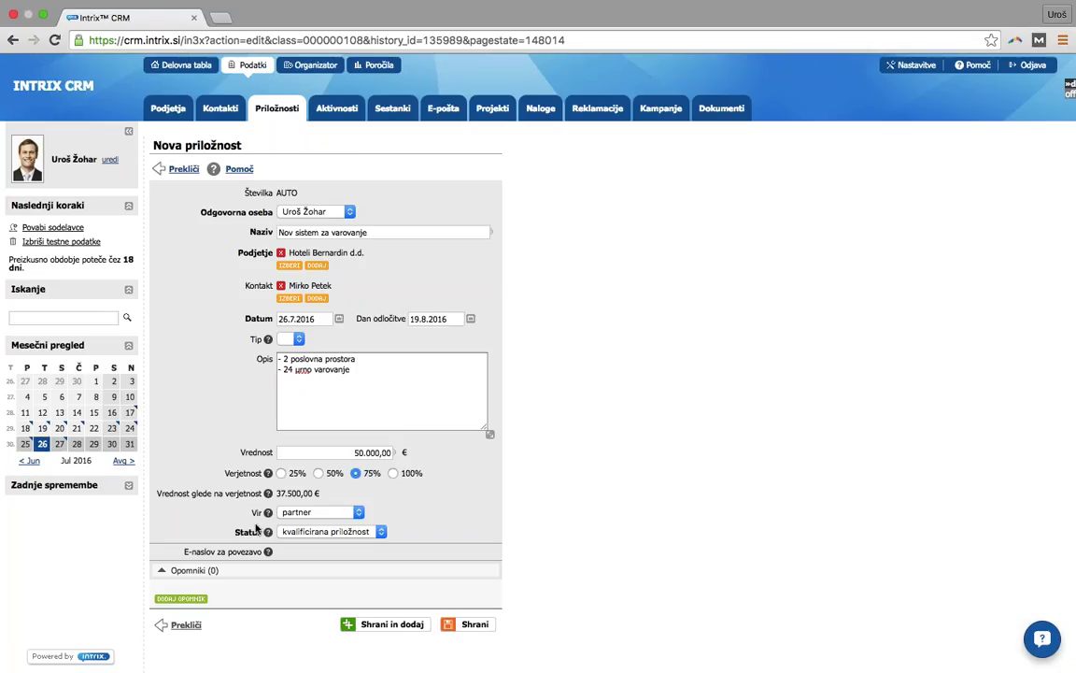
- Keep the status at 'kvalificirana priložnost' and save the opportunity with Shrani
{"action": "left_click", "coordinate": [370, 532]}
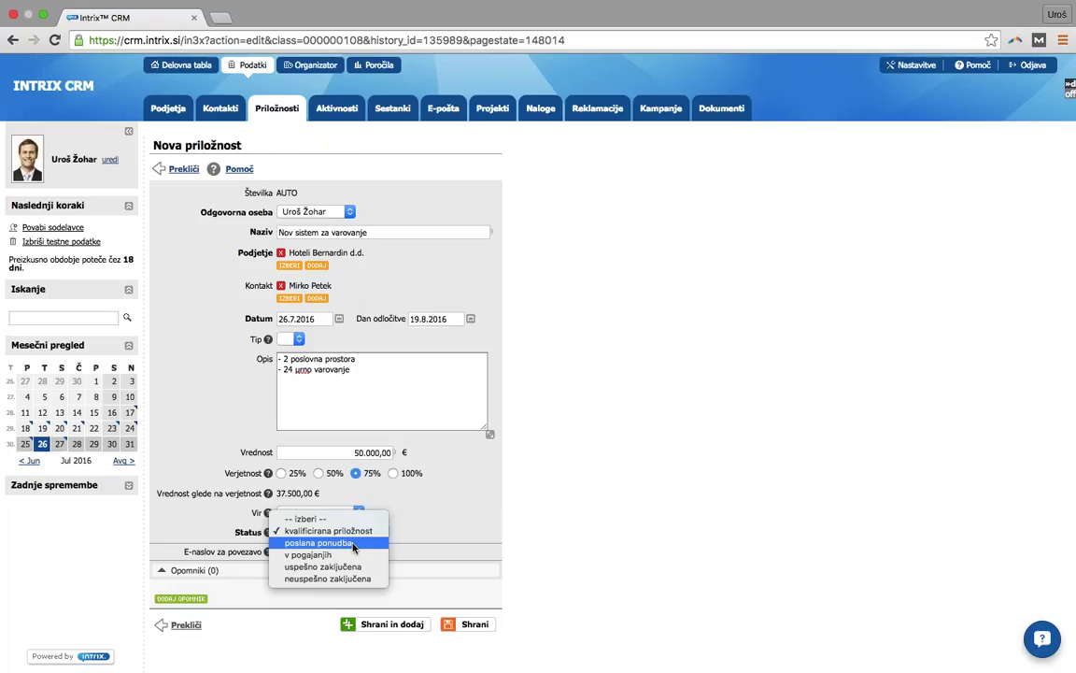
{"action": "left_click", "coordinate": [432, 522]}
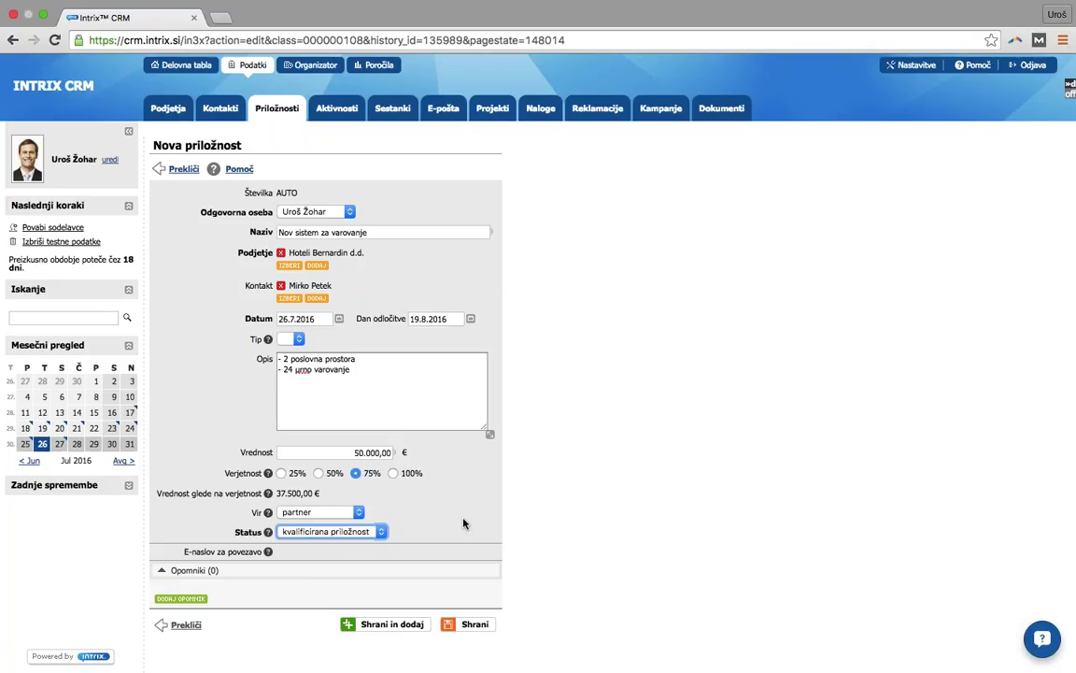
{"action": "left_click", "coordinate": [334, 530]}
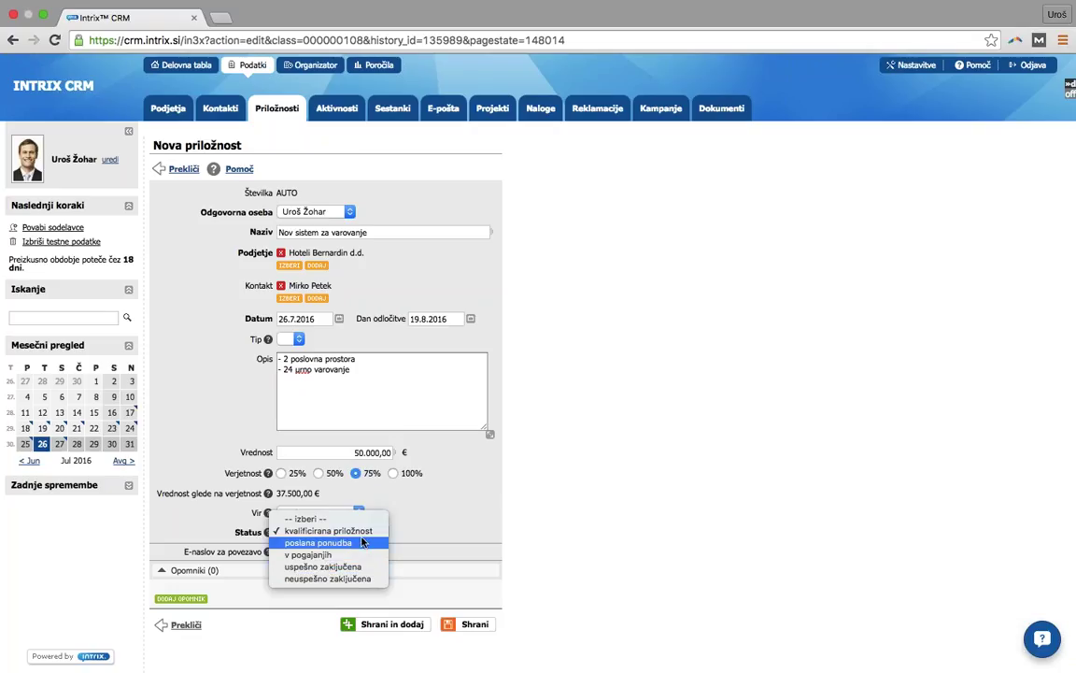
{"action": "left_click", "coordinate": [406, 519]}
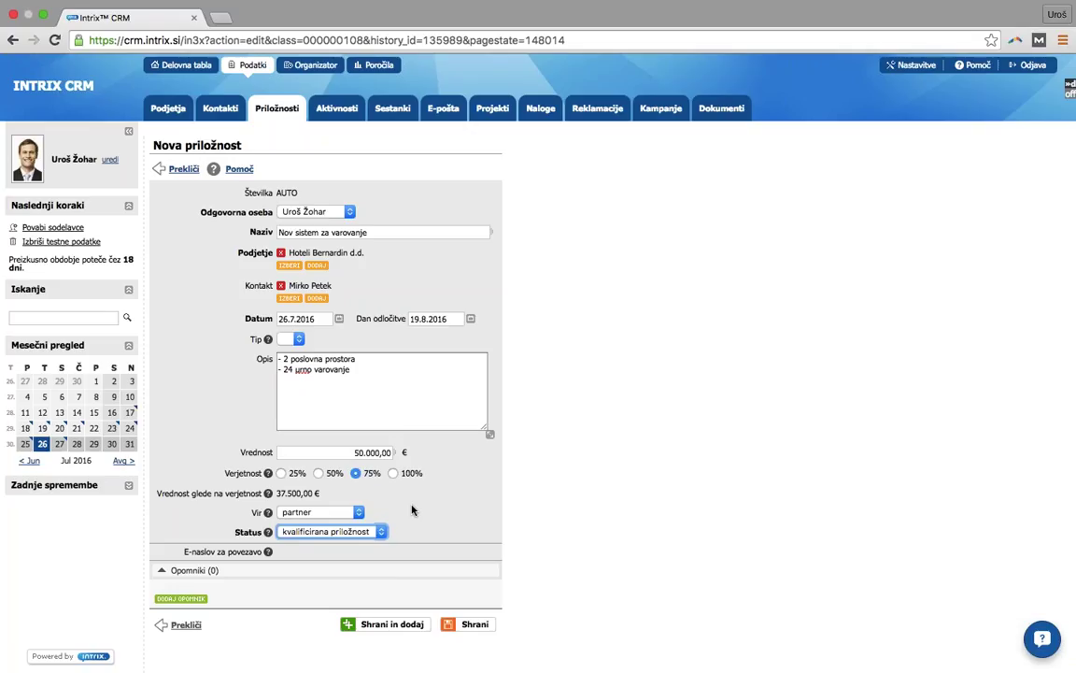
{"action": "left_click", "coordinate": [465, 626]}
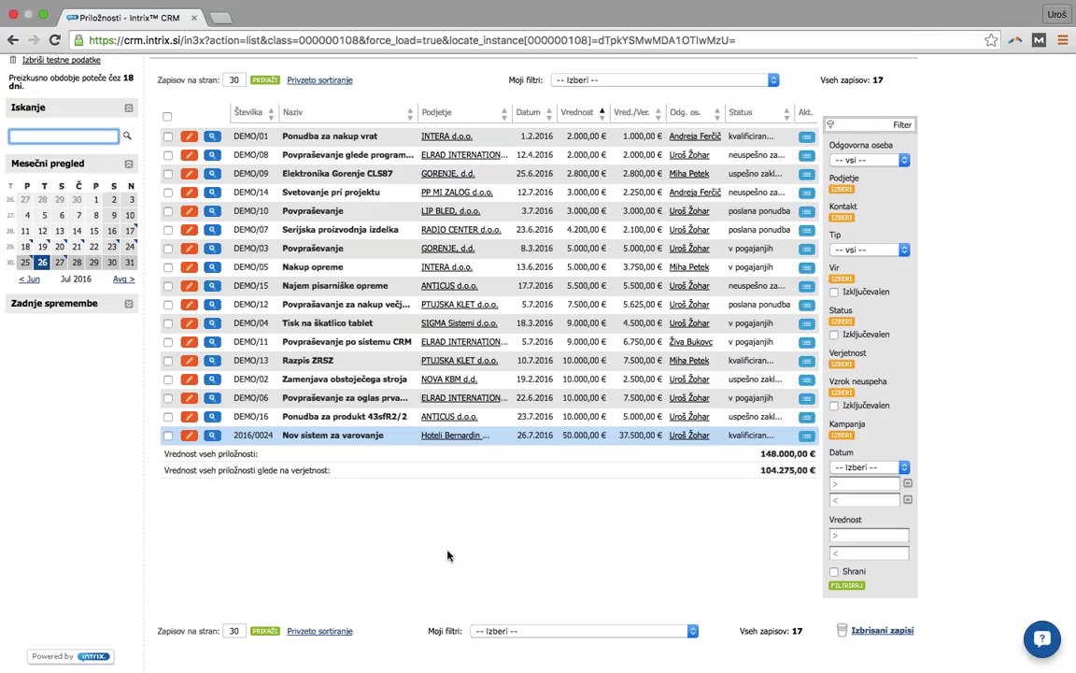
{"action": "scroll", "coordinate": [448, 555], "scroll_direction": "up", "scroll_amount": 3}
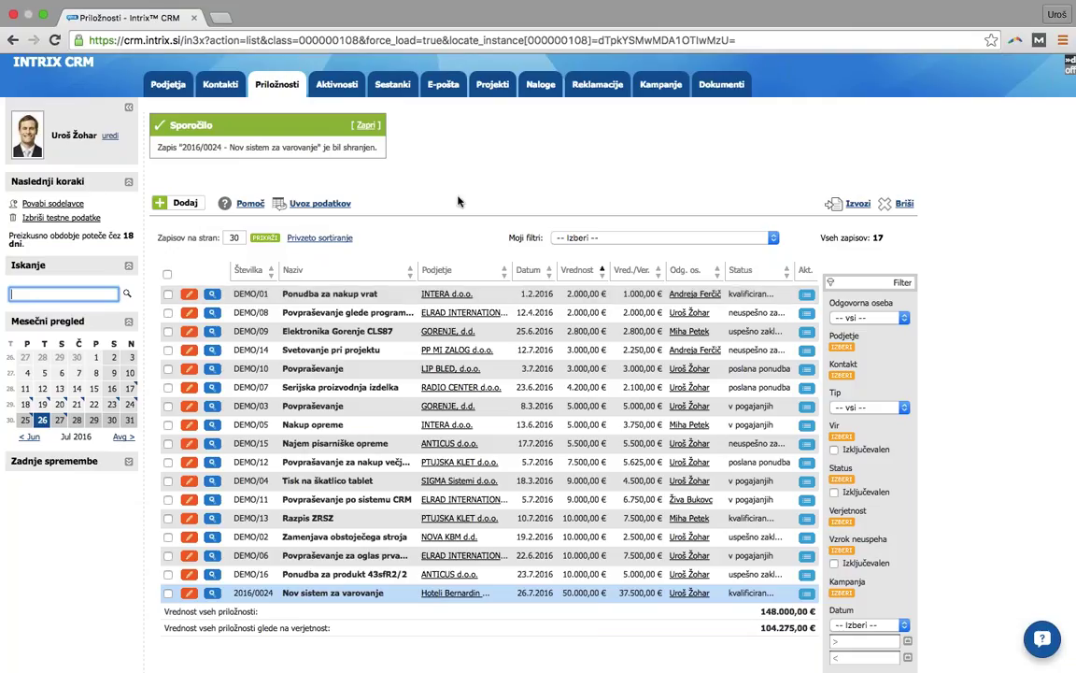
{"action": "left_click", "coordinate": [169, 89]}
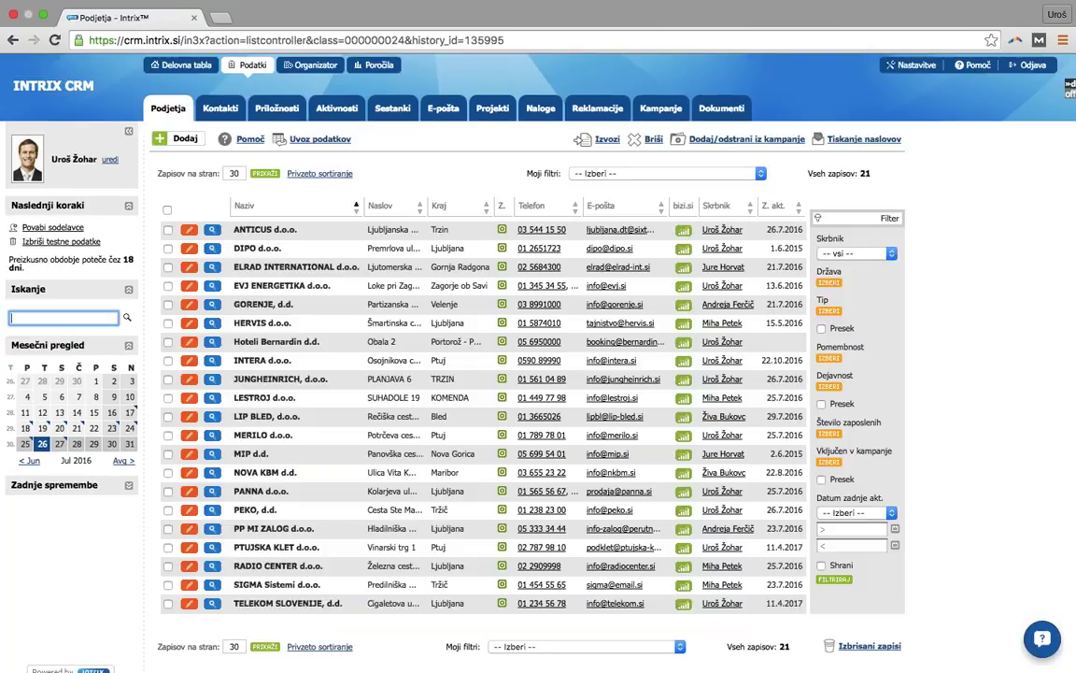
{"action": "left_click", "coordinate": [268, 109]}
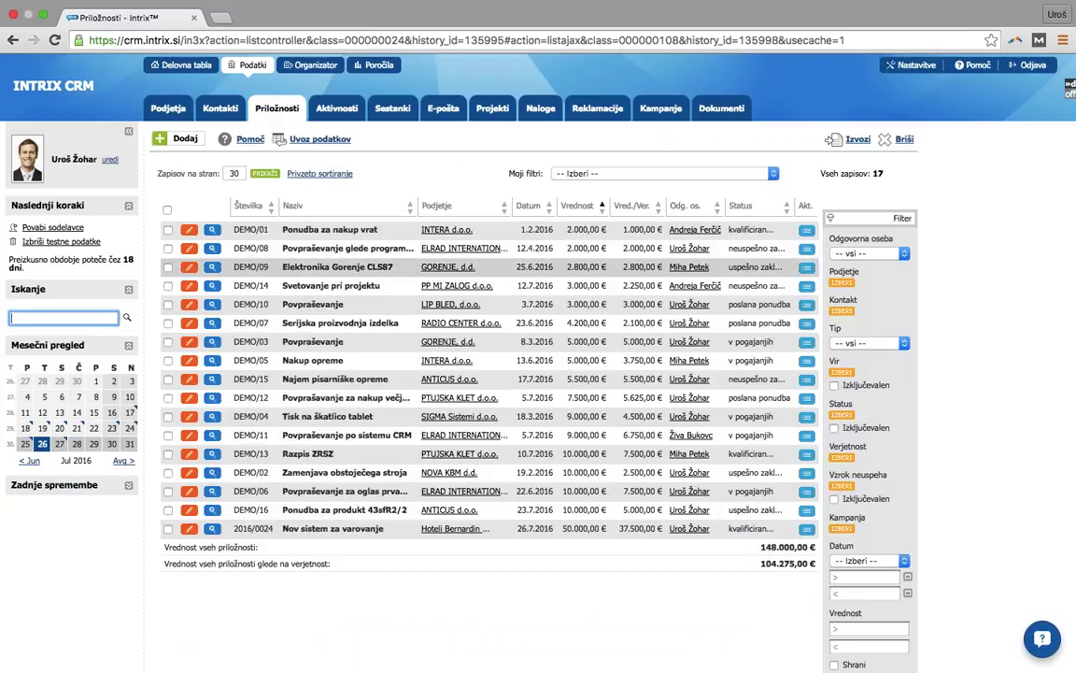
- Apply the saved filter 'Moje odprte priložnosti' from Moji filtri to the opportunity list
{"action": "left_click", "coordinate": [614, 174]}
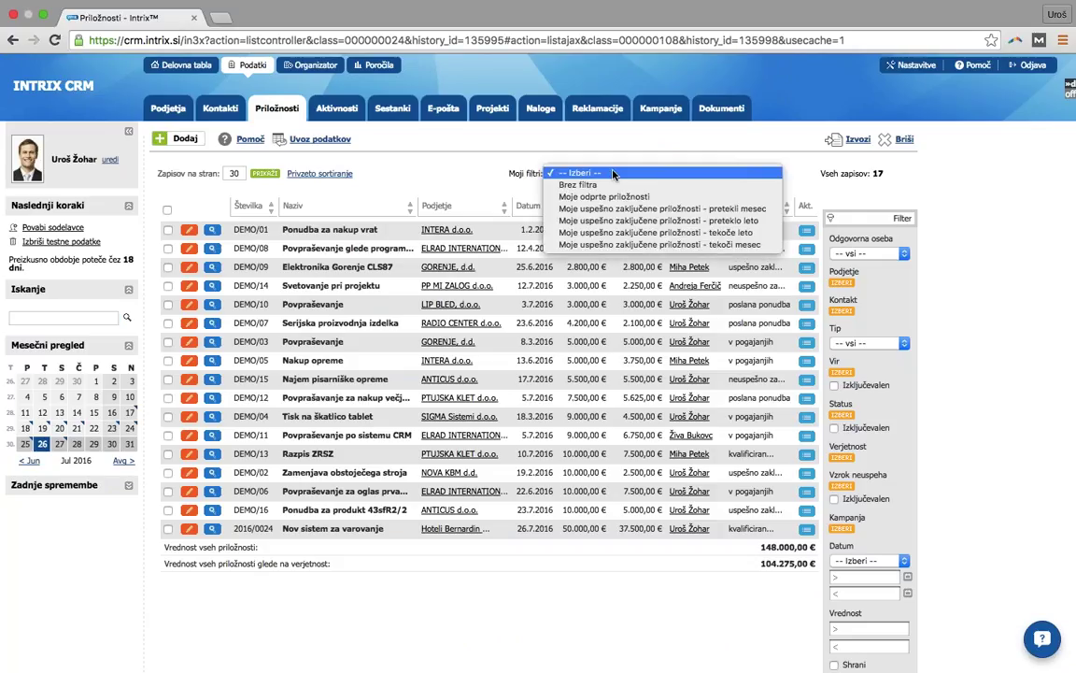
{"action": "left_click", "coordinate": [607, 196]}
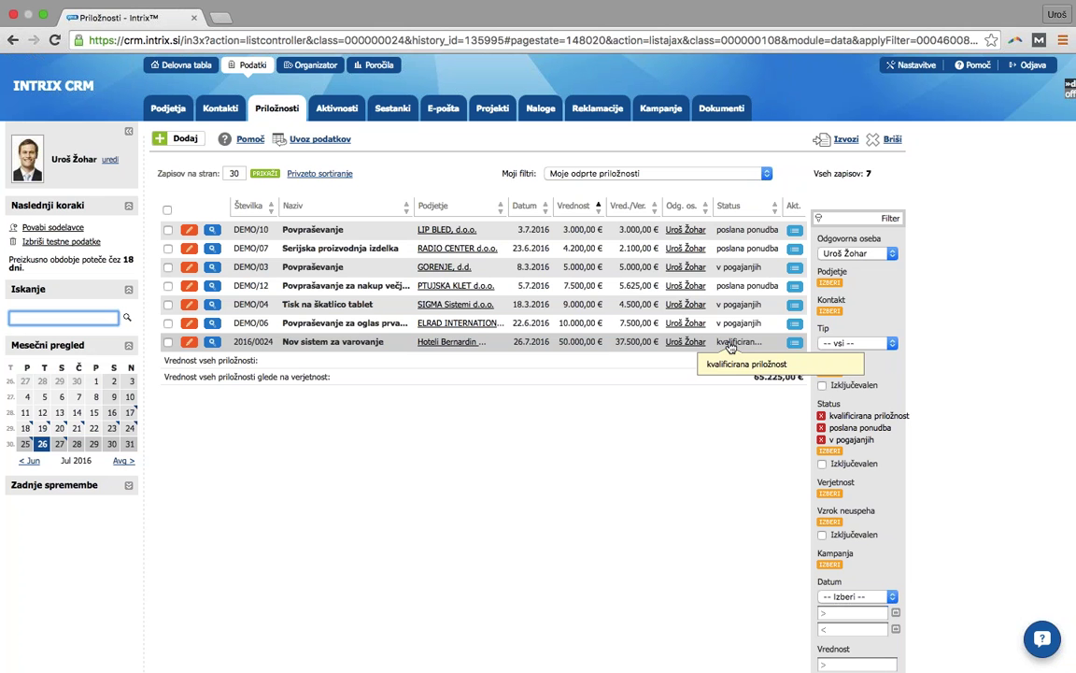
- Open Hoteli Bernardin d.d. from Podjetja and go to its opportunity 'Nov sistem za varovanje'
{"action": "left_click", "coordinate": [182, 113]}
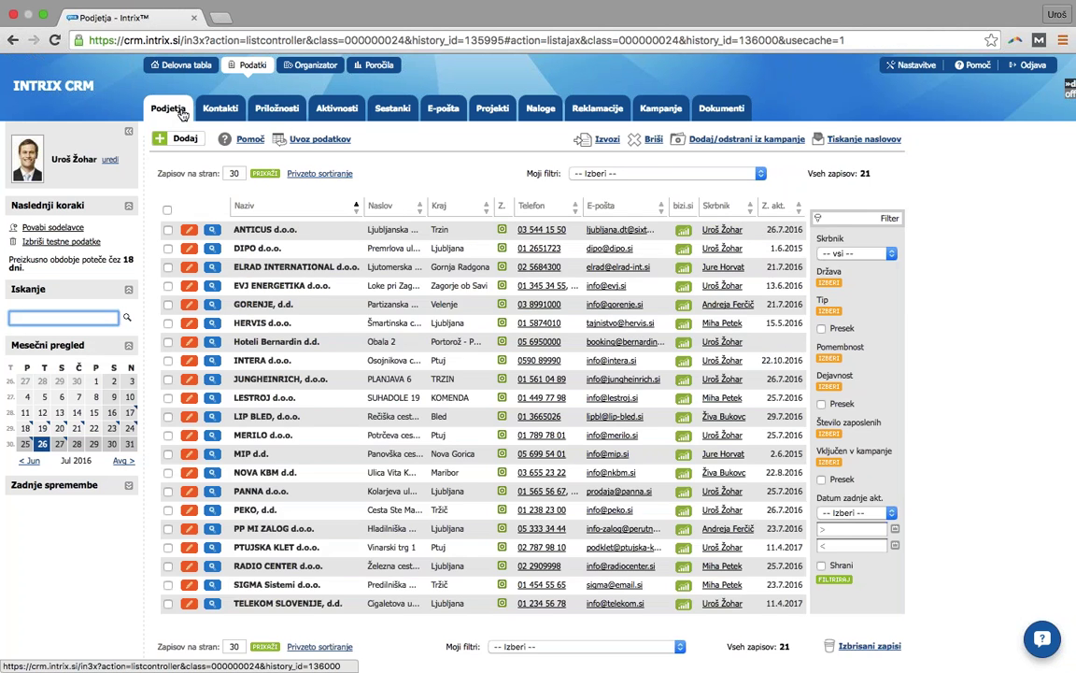
{"action": "left_click", "coordinate": [264, 344]}
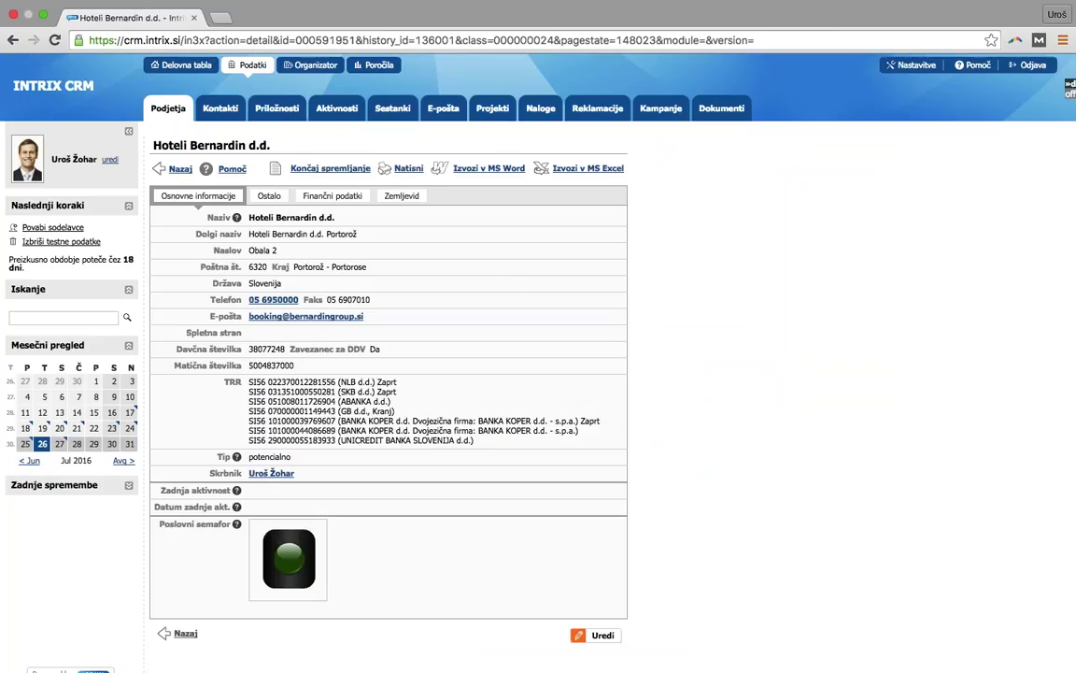
{"action": "scroll", "coordinate": [297, 491], "scroll_direction": "down", "scroll_amount": 4}
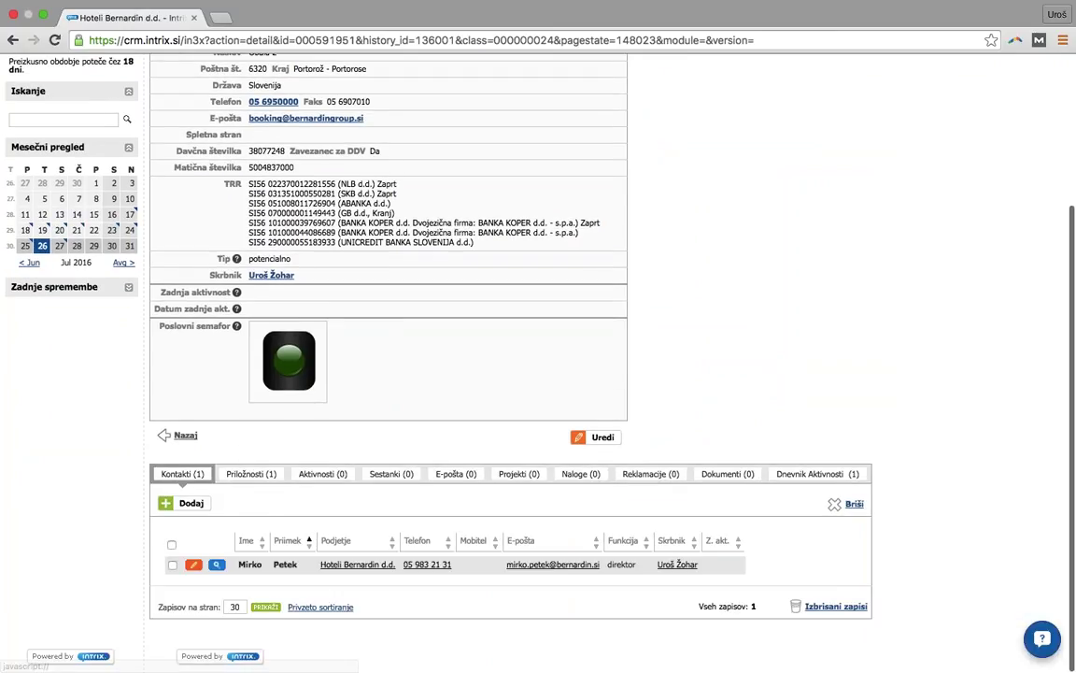
{"action": "left_click", "coordinate": [250, 474]}
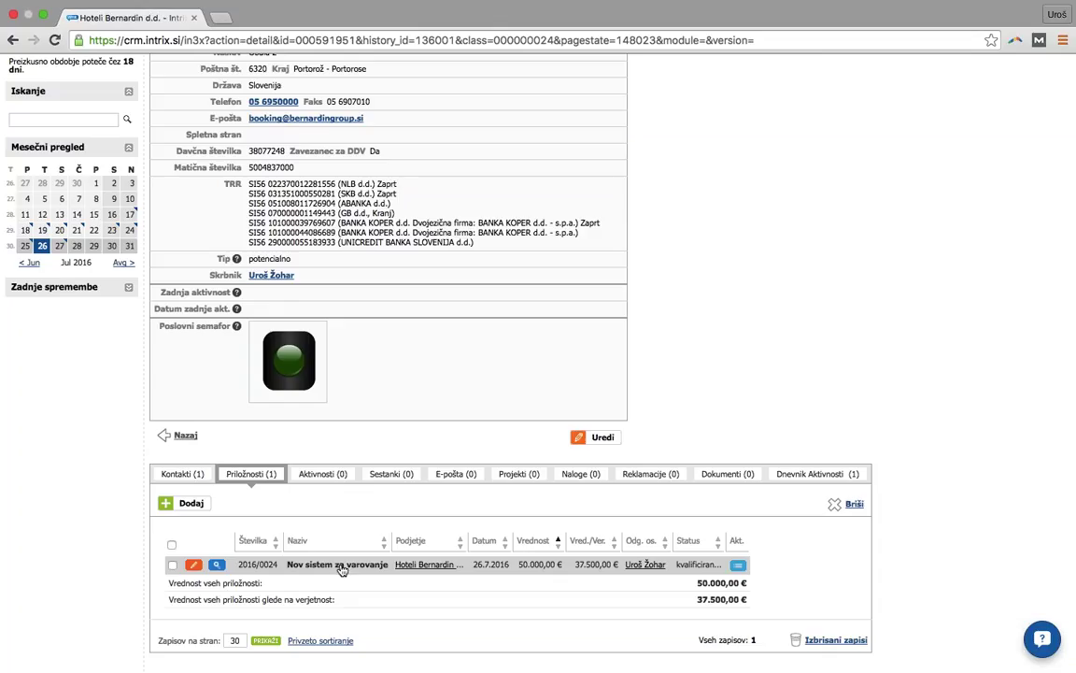
{"action": "scroll", "coordinate": [342, 570], "scroll_direction": "down", "scroll_amount": 1}
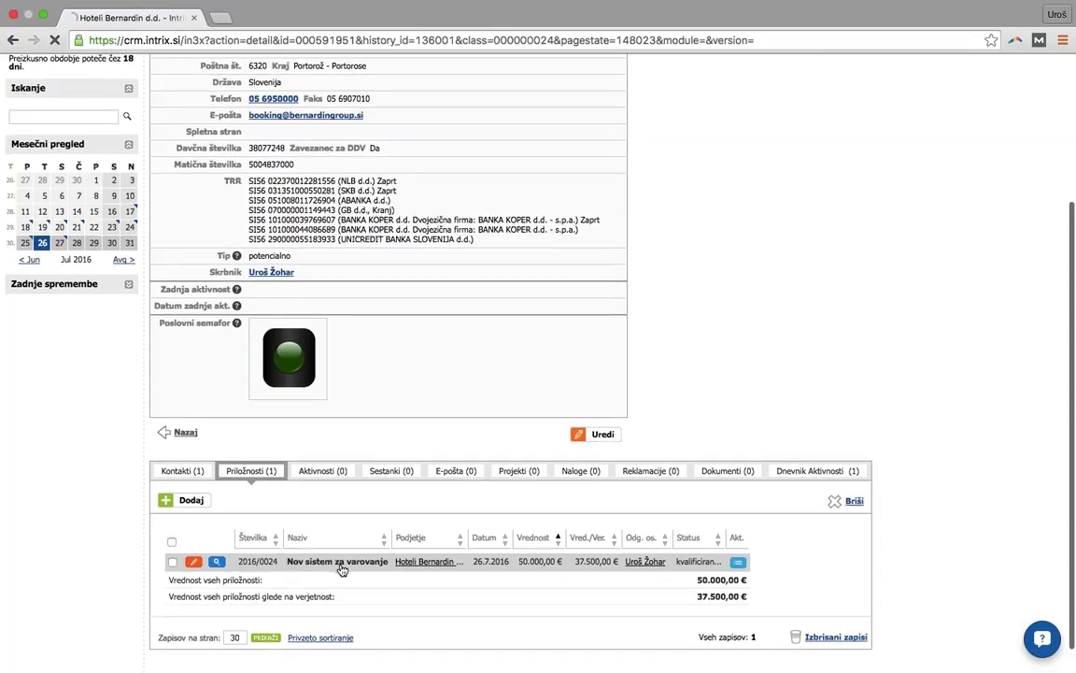
{"action": "left_click", "coordinate": [342, 565]}
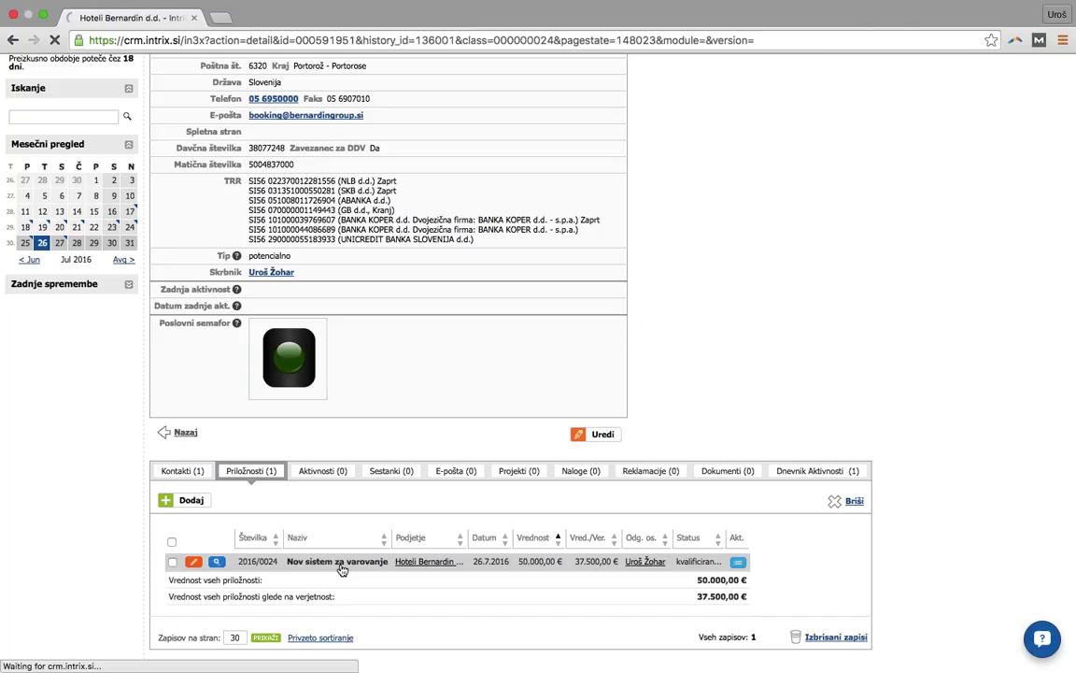
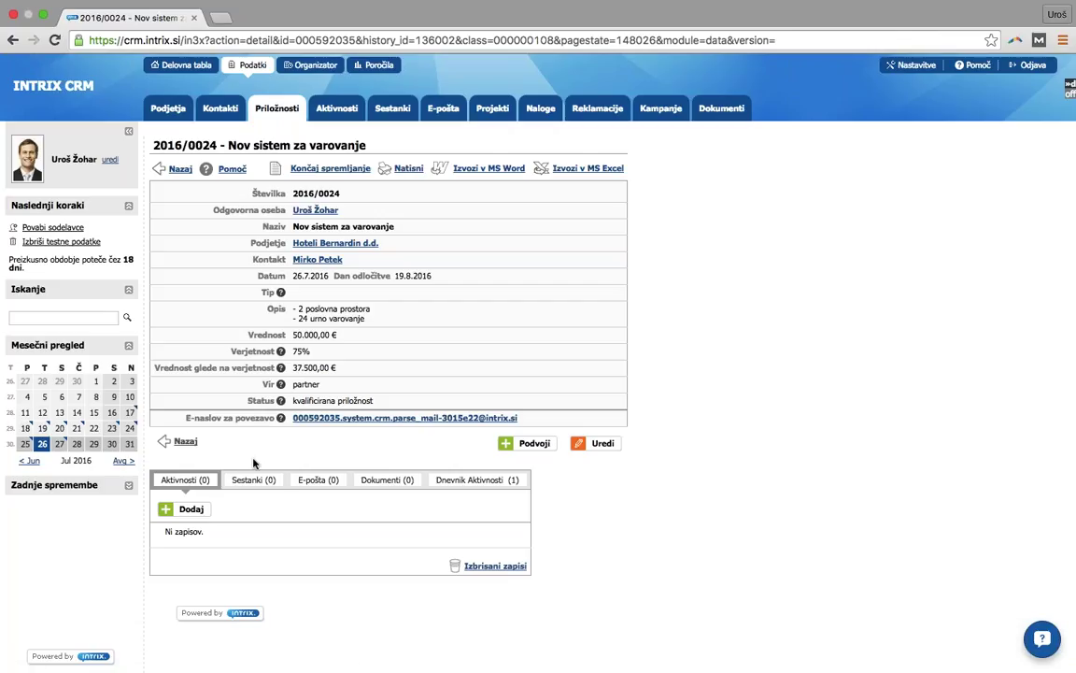
- Start a new activity 'Prodajni klic po ponudbi' as an outgoing call (Tip klic, odhodni)
{"action": "left_click", "coordinate": [192, 509]}
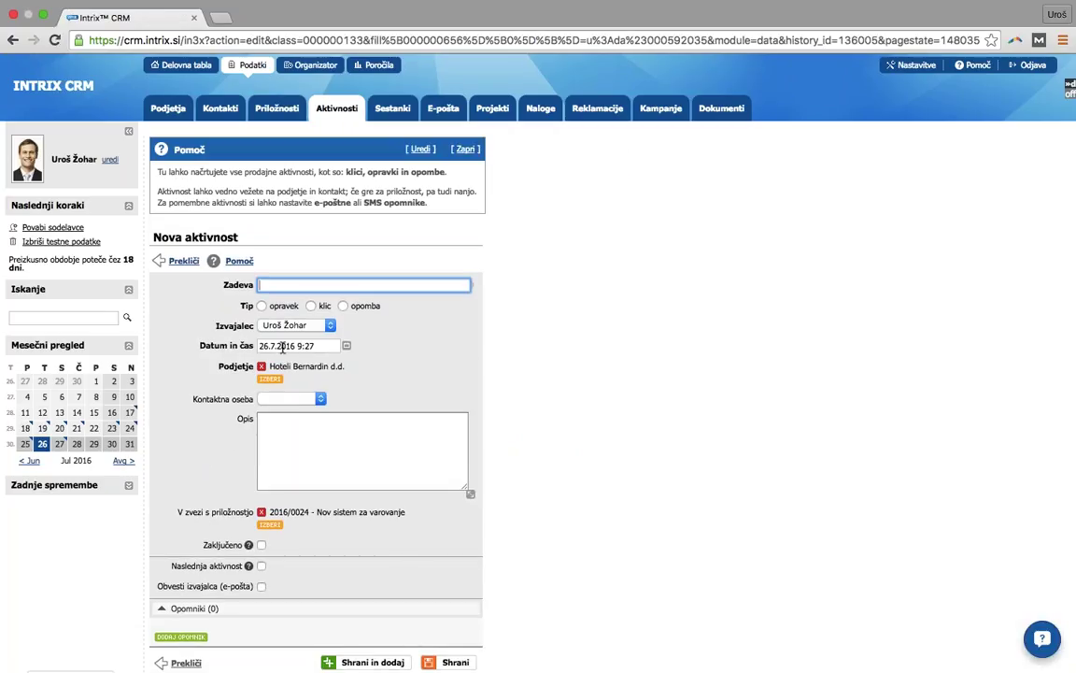
{"action": "type", "text": "P"}
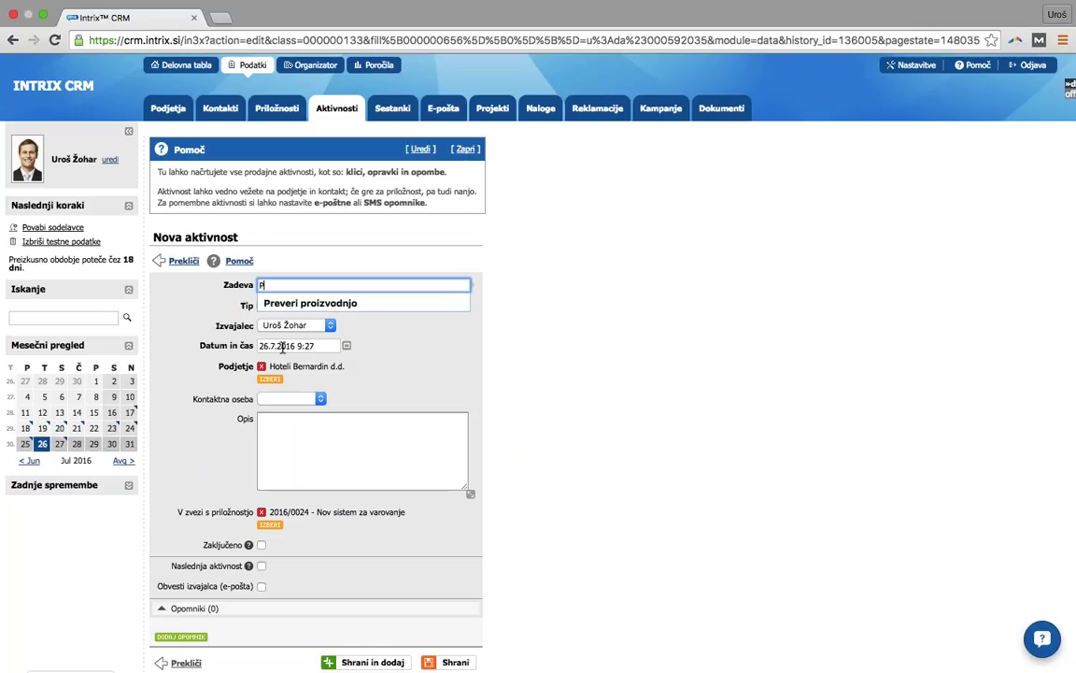
{"action": "type", "text": "rodajni klic po ponudbi"}
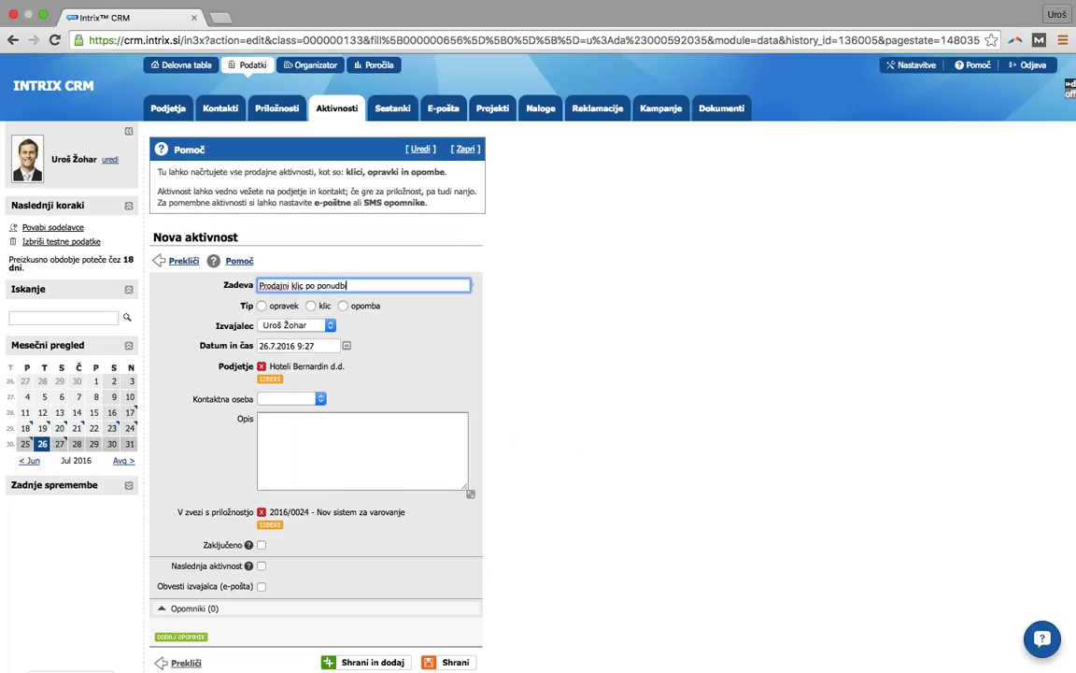
{"action": "left_click", "coordinate": [312, 306]}
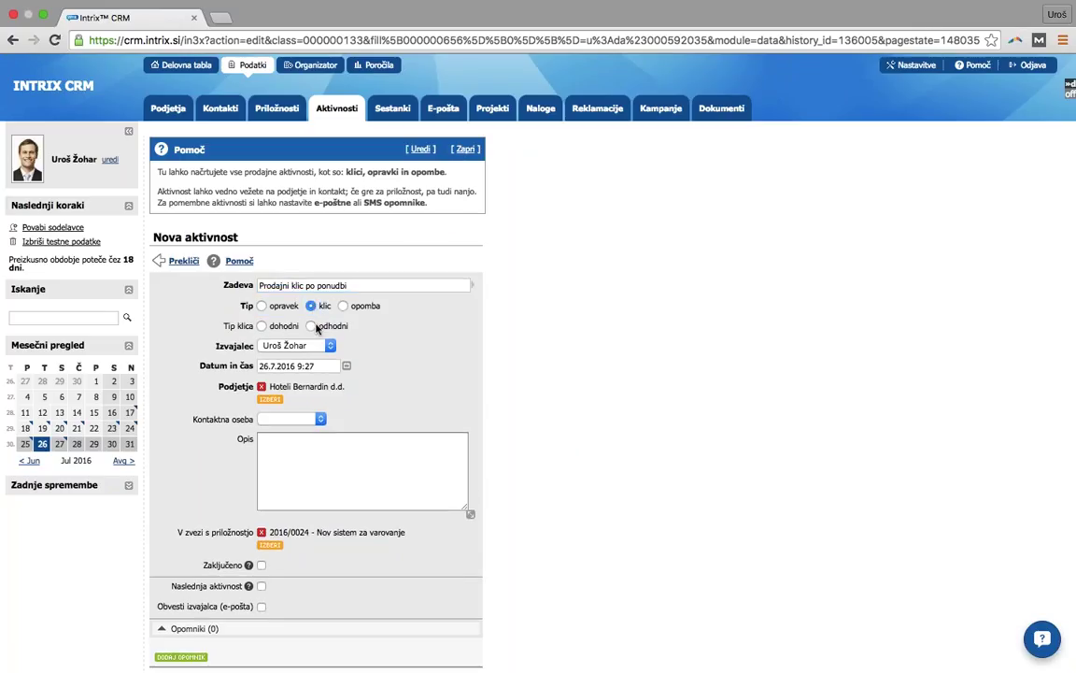
{"action": "double_click", "coordinate": [312, 326]}
{"action": "left_click", "coordinate": [314, 330]}
- Keep the current user as performer, date the call 29.7.2016, and choose the company's contact person
{"action": "left_click", "coordinate": [297, 345]}
{"action": "left_click", "coordinate": [292, 344]}
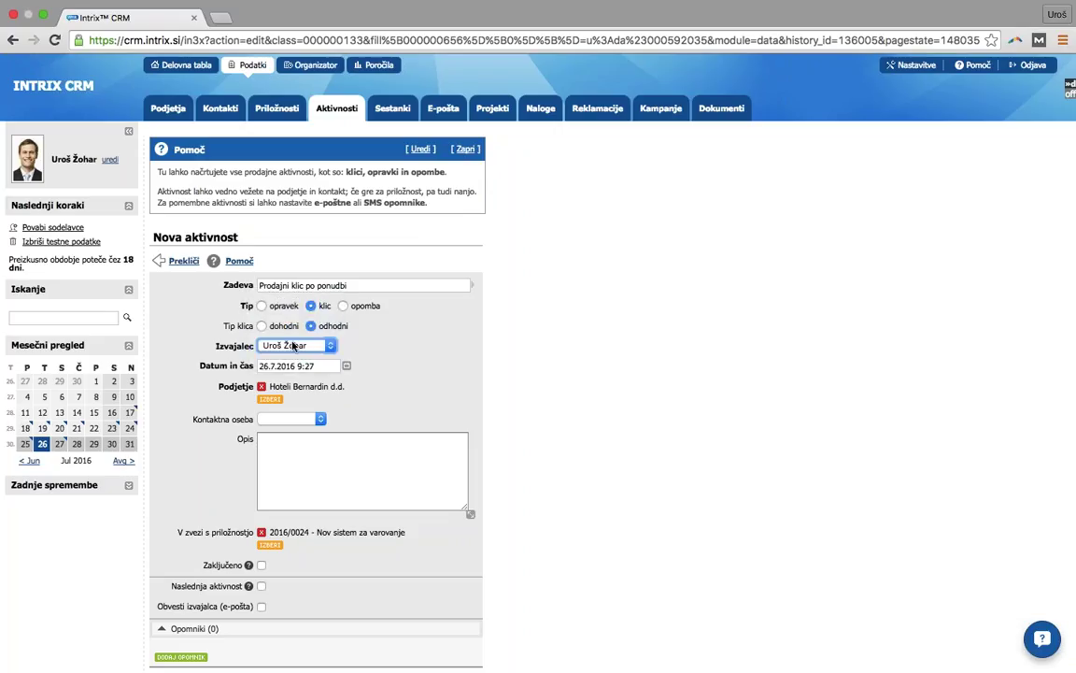
{"action": "left_click", "coordinate": [346, 366]}
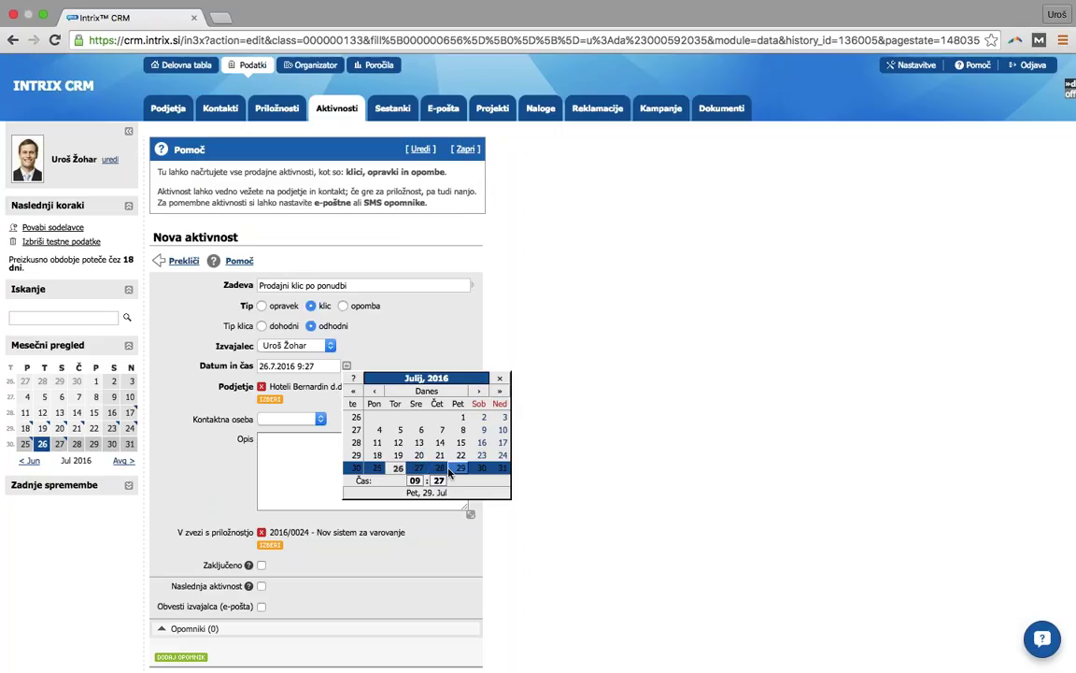
{"action": "left_click", "coordinate": [461, 467]}
{"action": "left_click", "coordinate": [309, 419]}
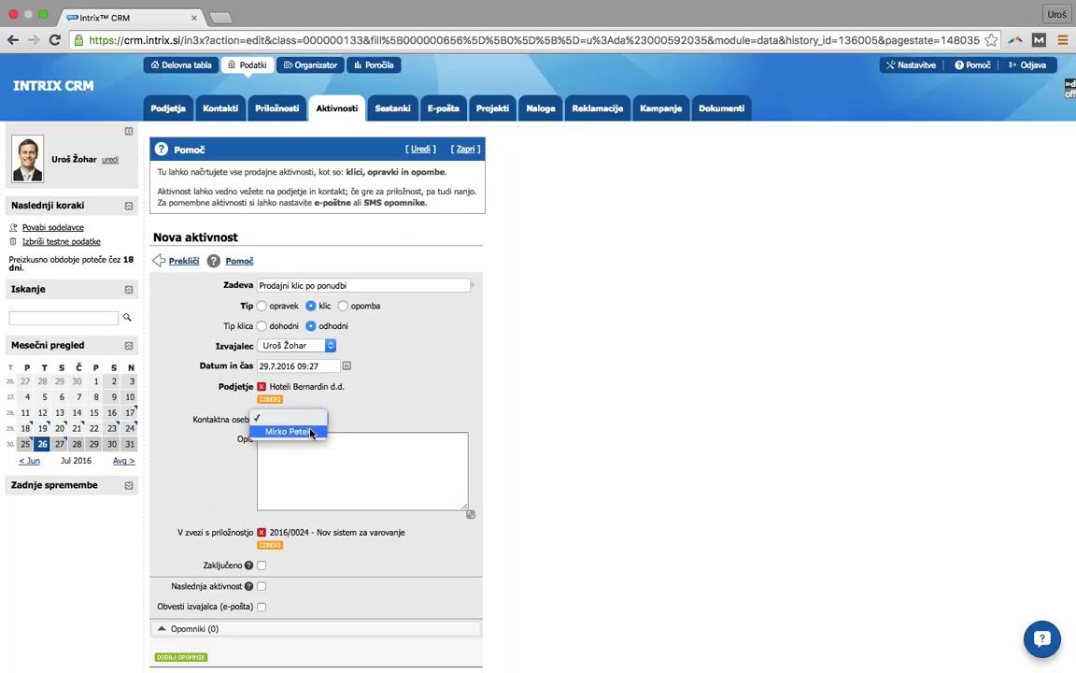
{"action": "left_click", "coordinate": [299, 432]}
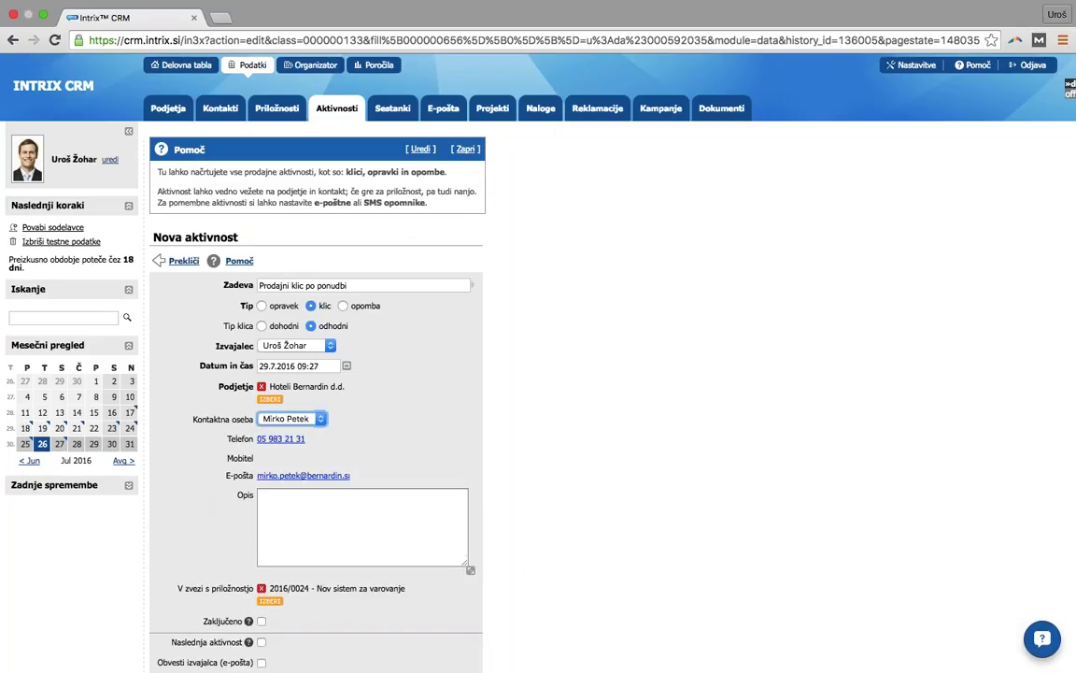
- Add a reminder to the call, leaving the performer's e-mail notification off
{"action": "scroll", "coordinate": [503, 575], "scroll_direction": "down", "scroll_amount": 2}
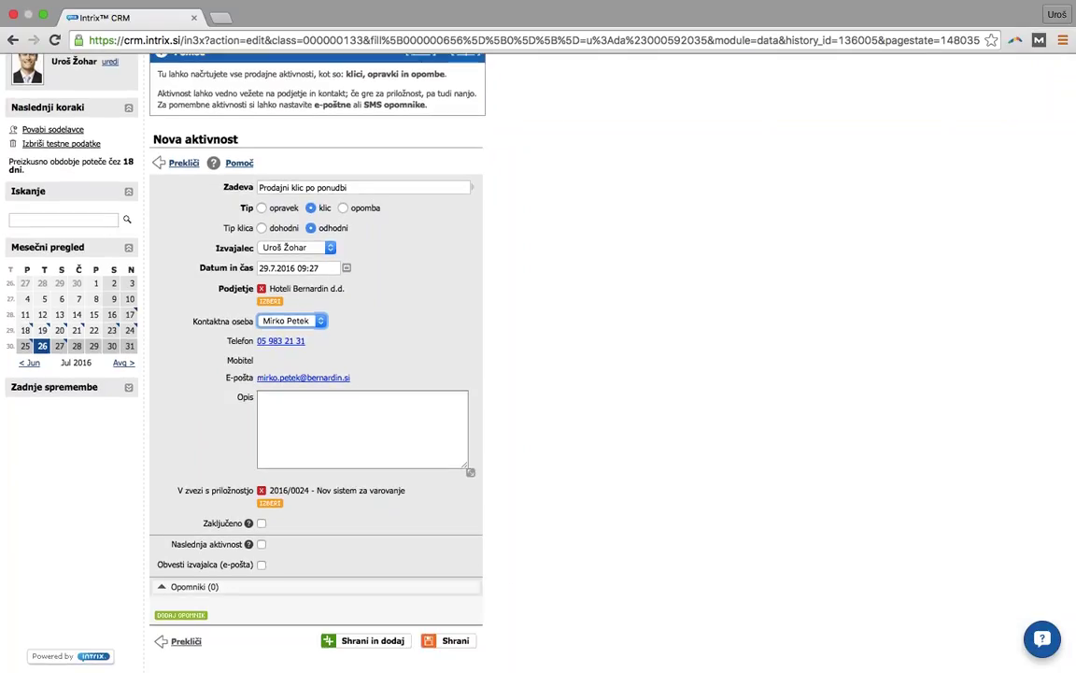
{"action": "left_click", "coordinate": [262, 566]}
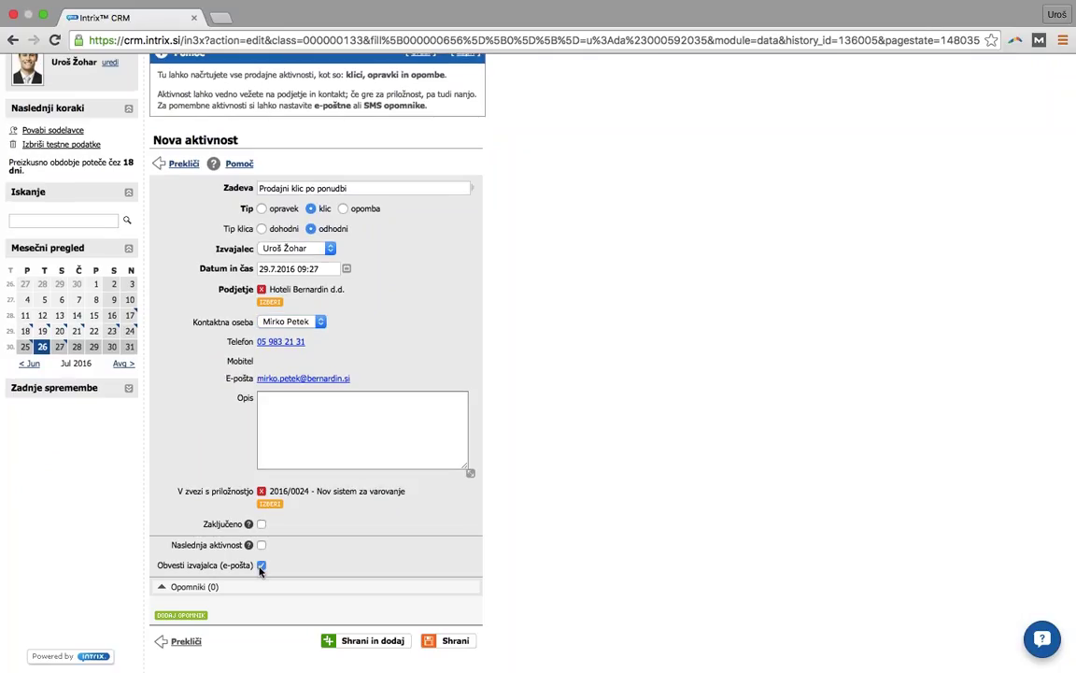
{"action": "left_click", "coordinate": [261, 566]}
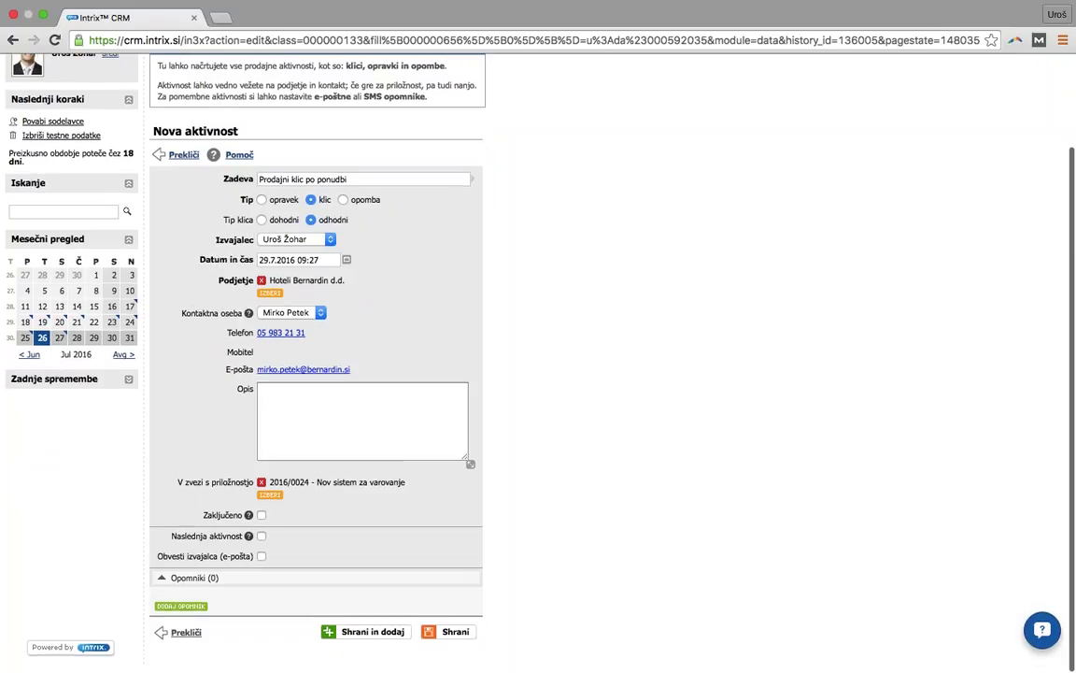
{"action": "left_click", "coordinate": [180, 614]}
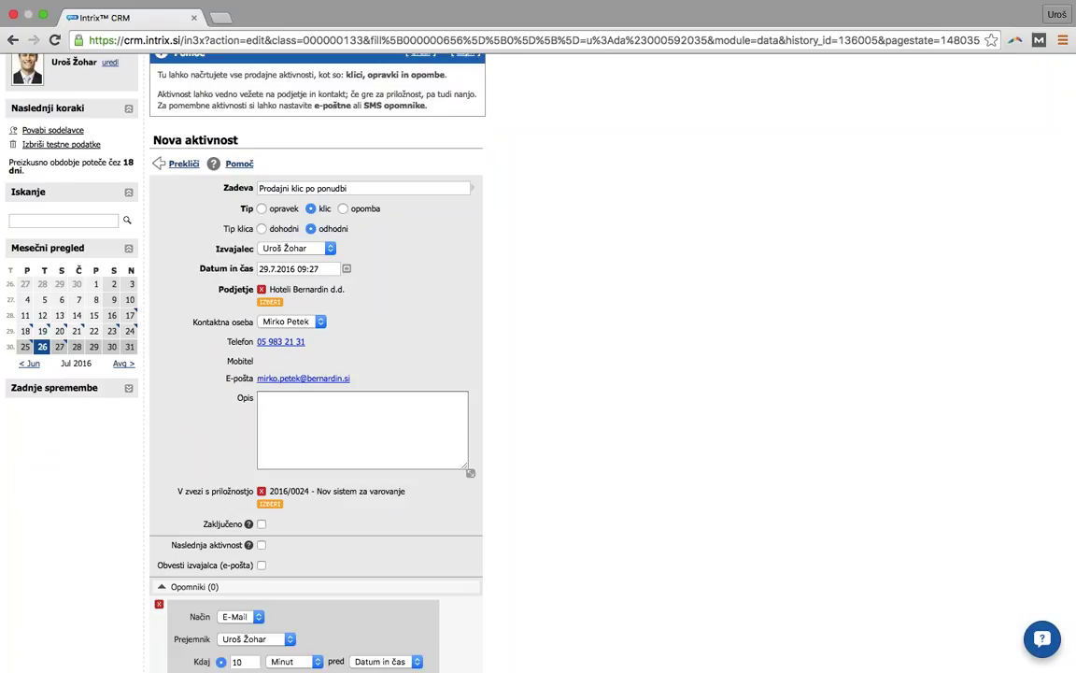
- Change the reminder's delivery method (Način) from e-mail to SMS
{"action": "scroll", "coordinate": [187, 585], "scroll_direction": "down", "scroll_amount": 5}
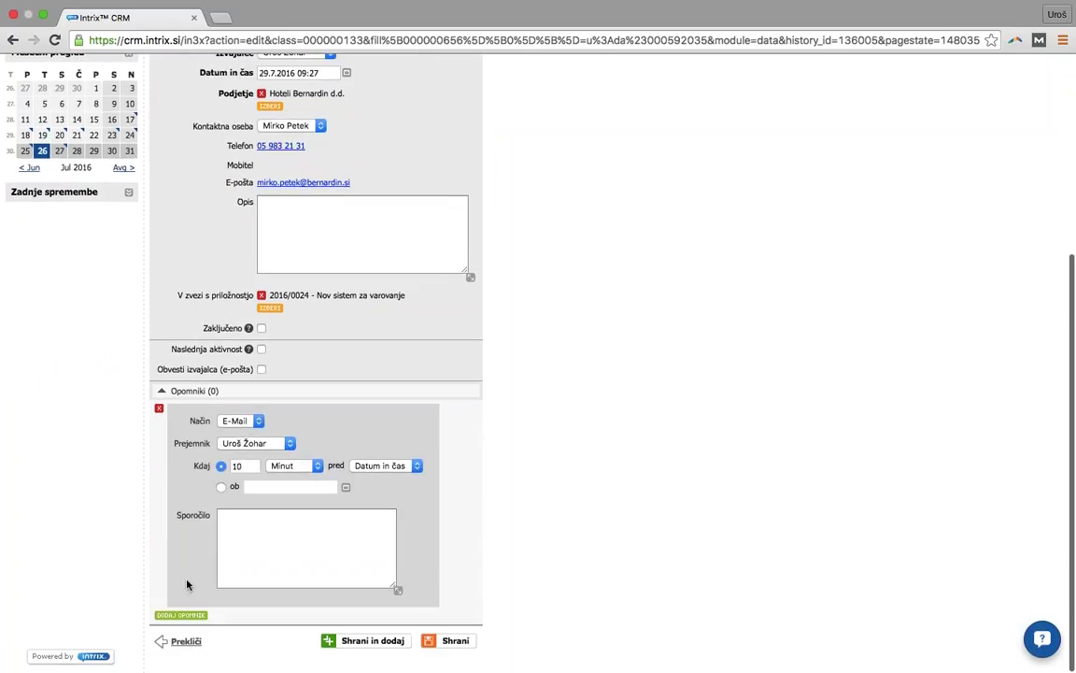
{"action": "left_click", "coordinate": [239, 420]}
{"action": "left_click", "coordinate": [240, 433]}
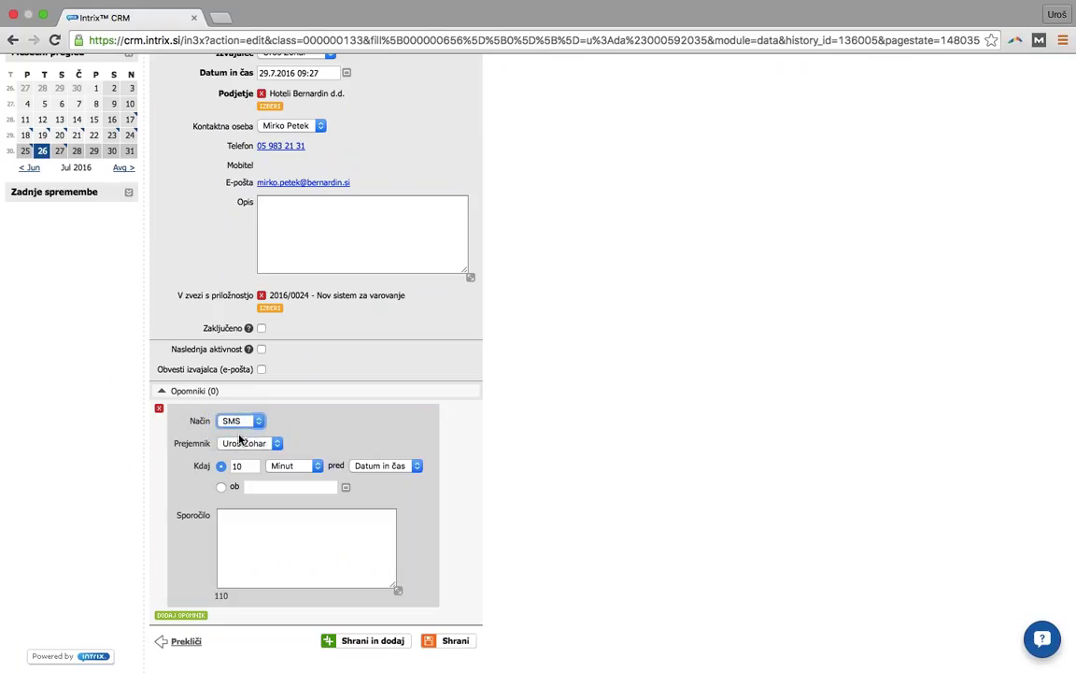
- Save the new call activity under the opportunity
{"action": "scroll", "coordinate": [240, 439], "scroll_direction": "up", "scroll_amount": 2}
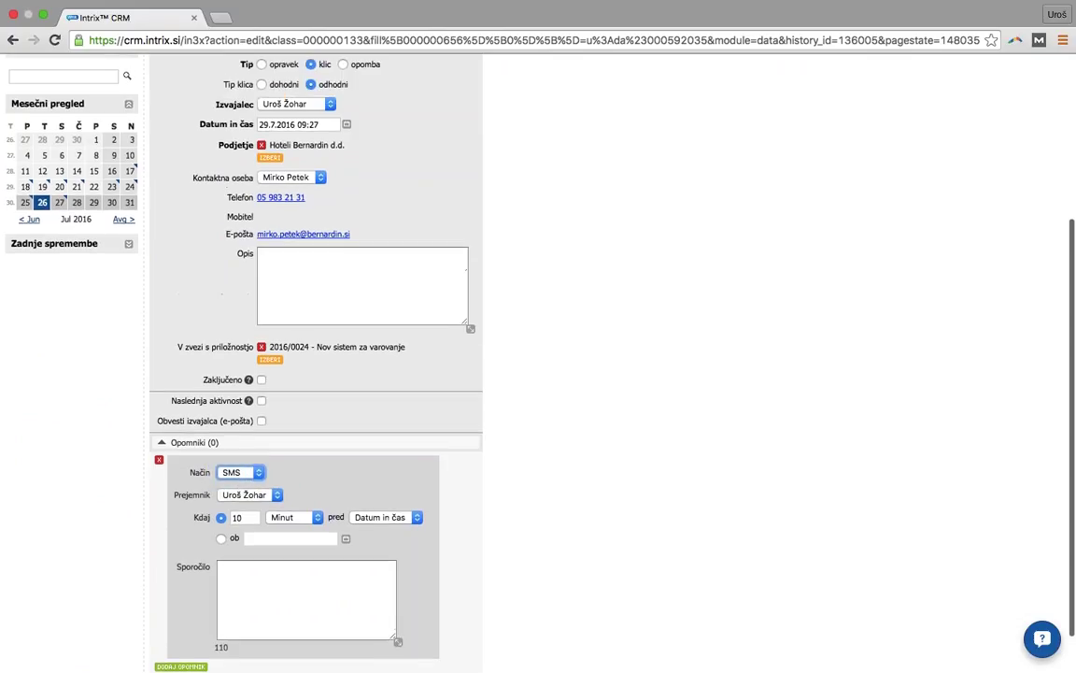
{"action": "scroll", "coordinate": [602, 390], "scroll_direction": "down", "scroll_amount": 2}
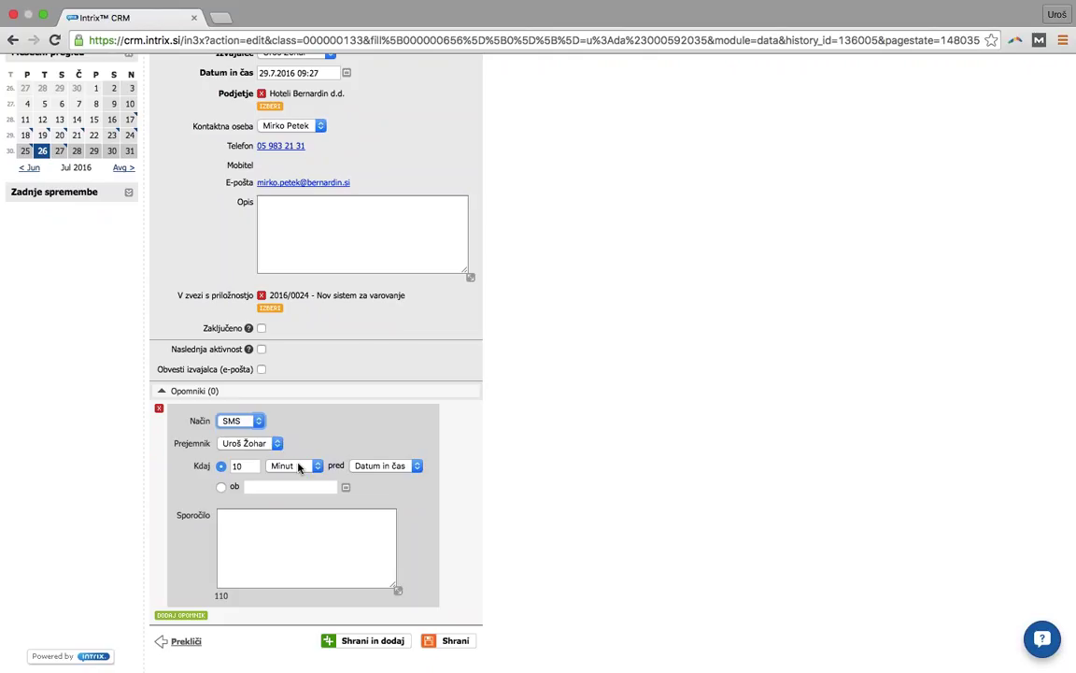
{"action": "left_click", "coordinate": [444, 645]}
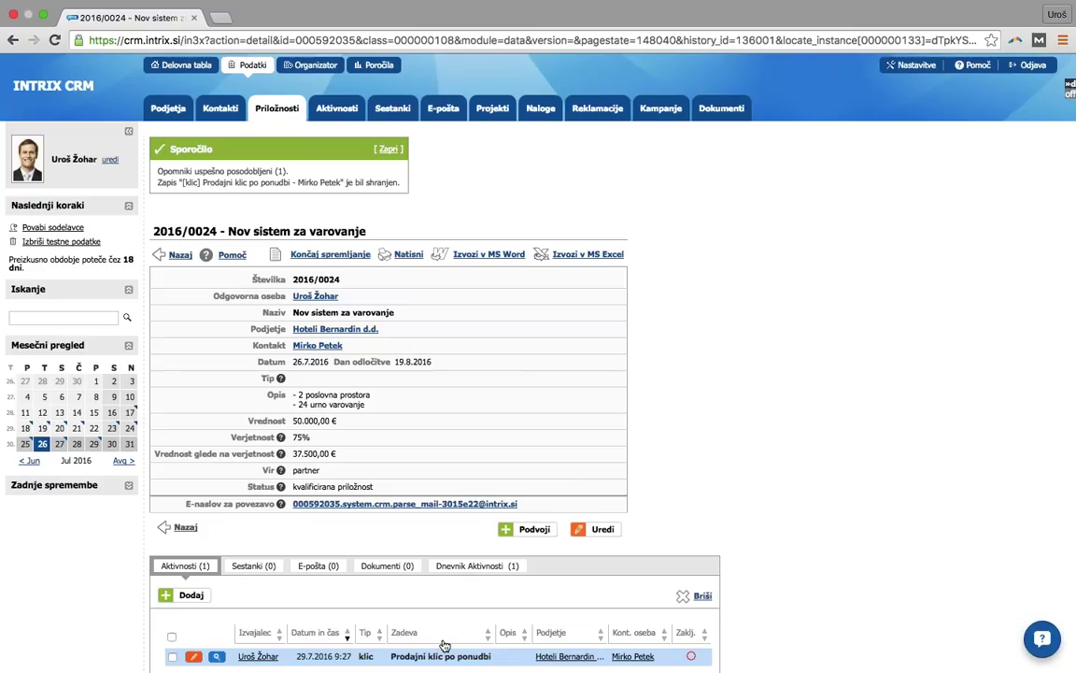
- Open the Organizator weekly schedule for 25–31 July 2016
{"action": "scroll", "coordinate": [774, 413], "scroll_direction": "down", "scroll_amount": 1}
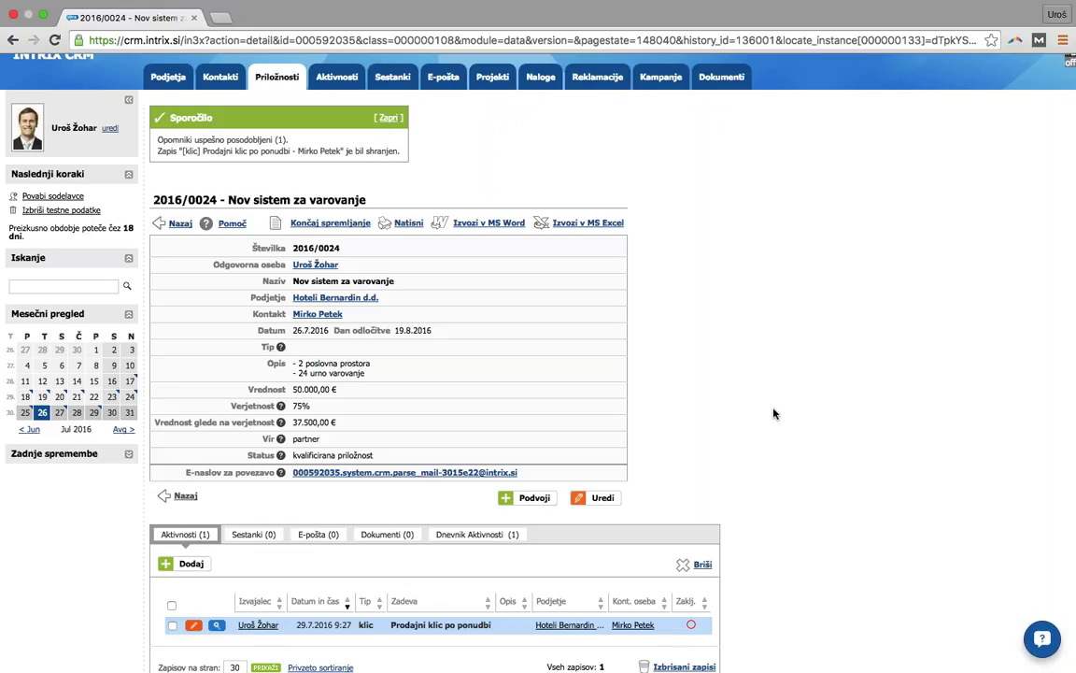
{"action": "scroll", "coordinate": [774, 413], "scroll_direction": "down", "scroll_amount": 1}
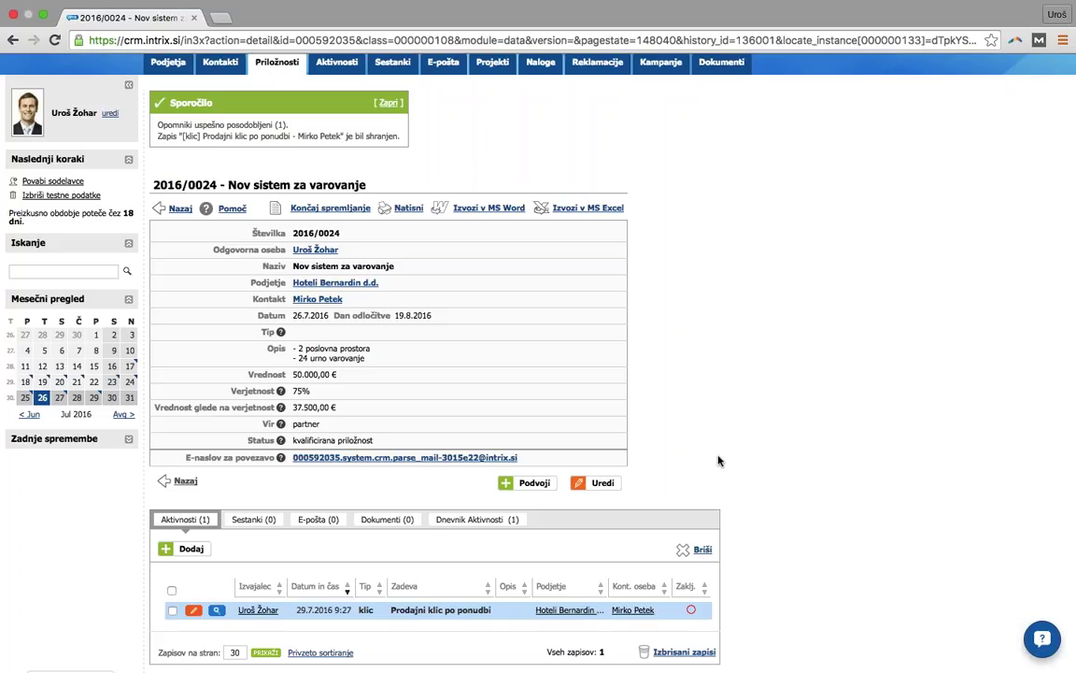
{"action": "scroll", "coordinate": [718, 459], "scroll_direction": "up", "scroll_amount": 2}
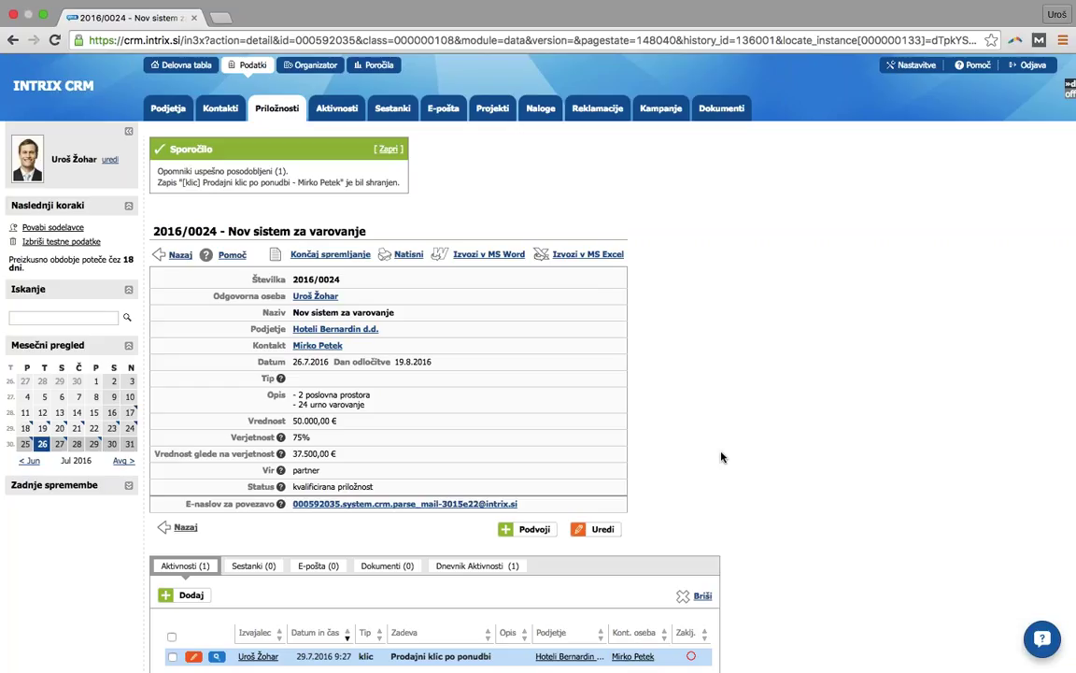
{"action": "left_click", "coordinate": [322, 73]}
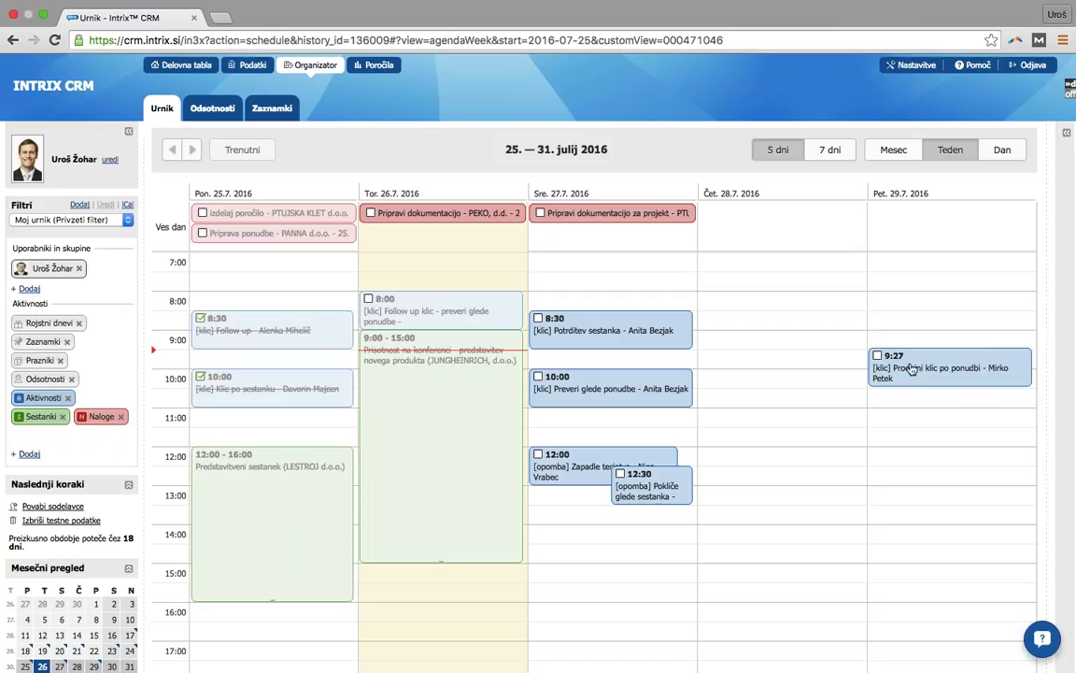
- Drag the Friday 'Prodajni klic po ponudbi' call from 9:27 to 11:57
{"action": "left_click_drag", "start_coordinate": [920, 367], "coordinate": [921, 465]}
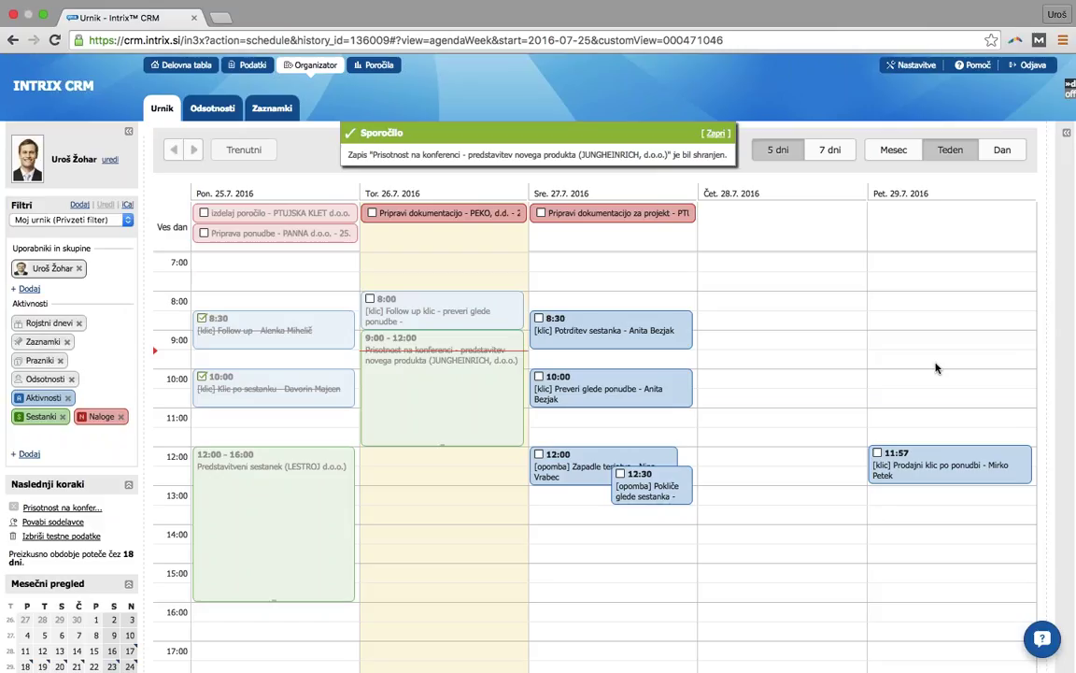
{"action": "left_click", "coordinate": [920, 460]}
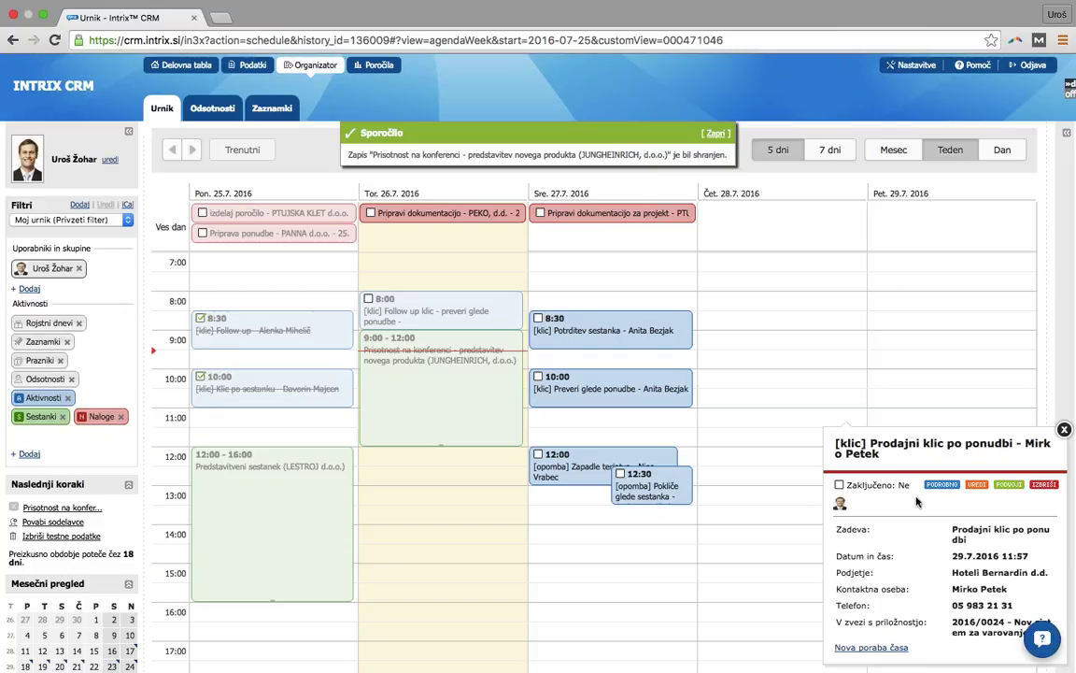
{"action": "scroll", "coordinate": [917, 502], "scroll_direction": "down", "scroll_amount": 1}
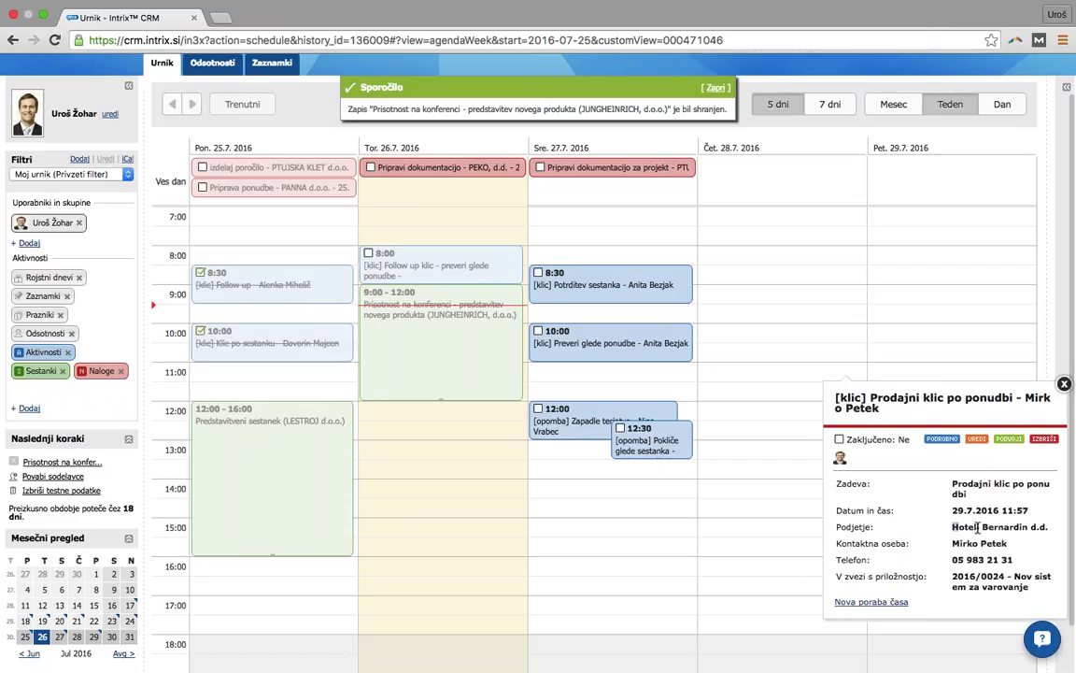
{"action": "left_click_drag", "start_coordinate": [952, 526], "coordinate": [1018, 526]}
{"action": "key", "text": "Escape"}
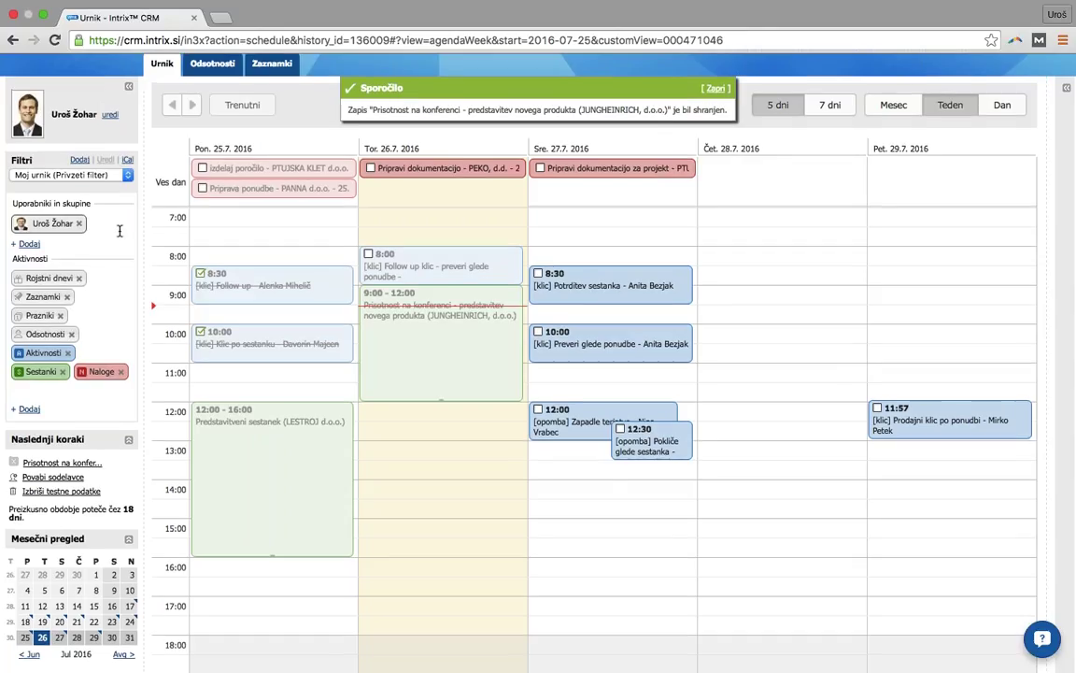
- Add two colleagues in Uporabniki in skupine and toggle user tags to highlight their events
{"action": "scroll", "coordinate": [112, 243], "scroll_direction": "up", "scroll_amount": 2}
{"action": "left_click", "coordinate": [110, 268]}
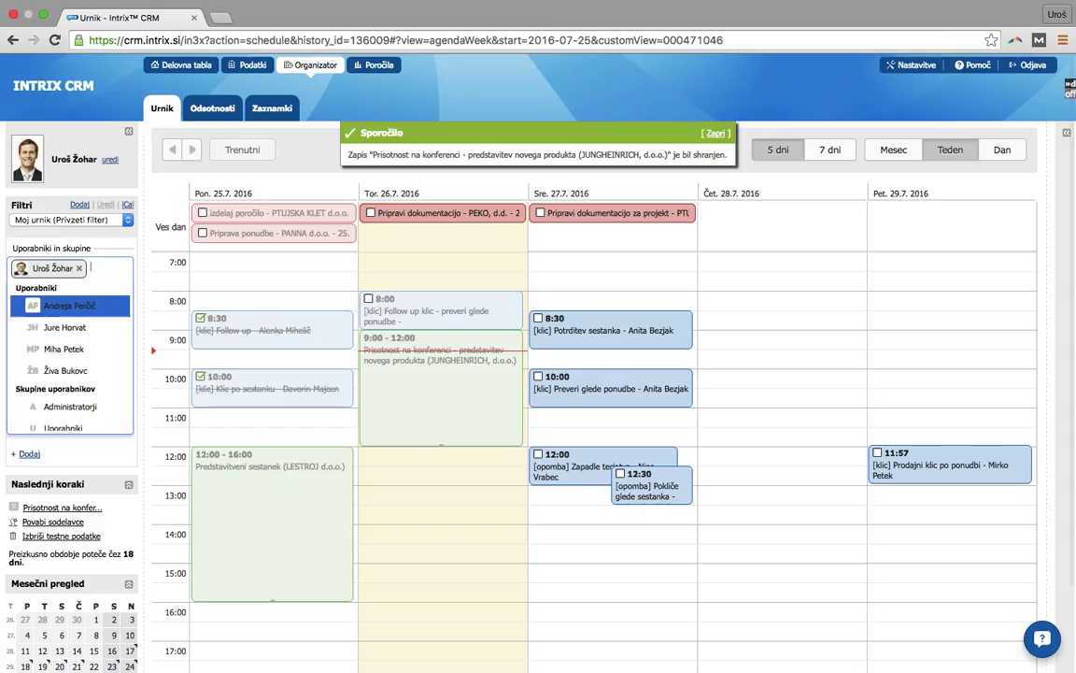
{"action": "left_click", "coordinate": [89, 335]}
{"action": "left_click", "coordinate": [89, 331]}
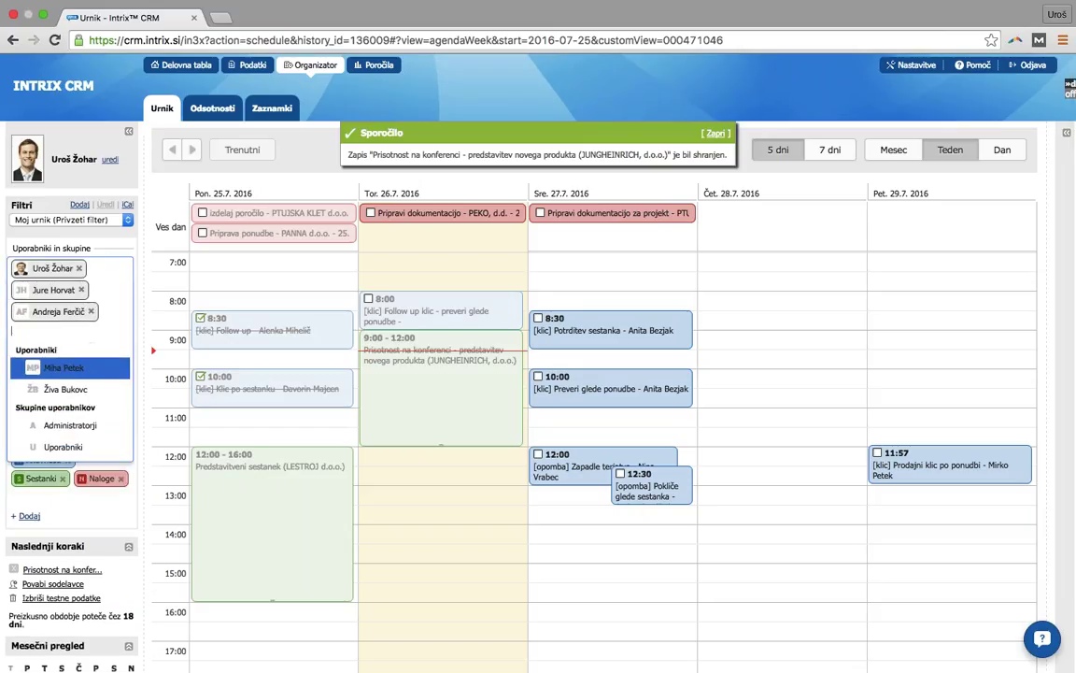
{"action": "left_click", "coordinate": [112, 248]}
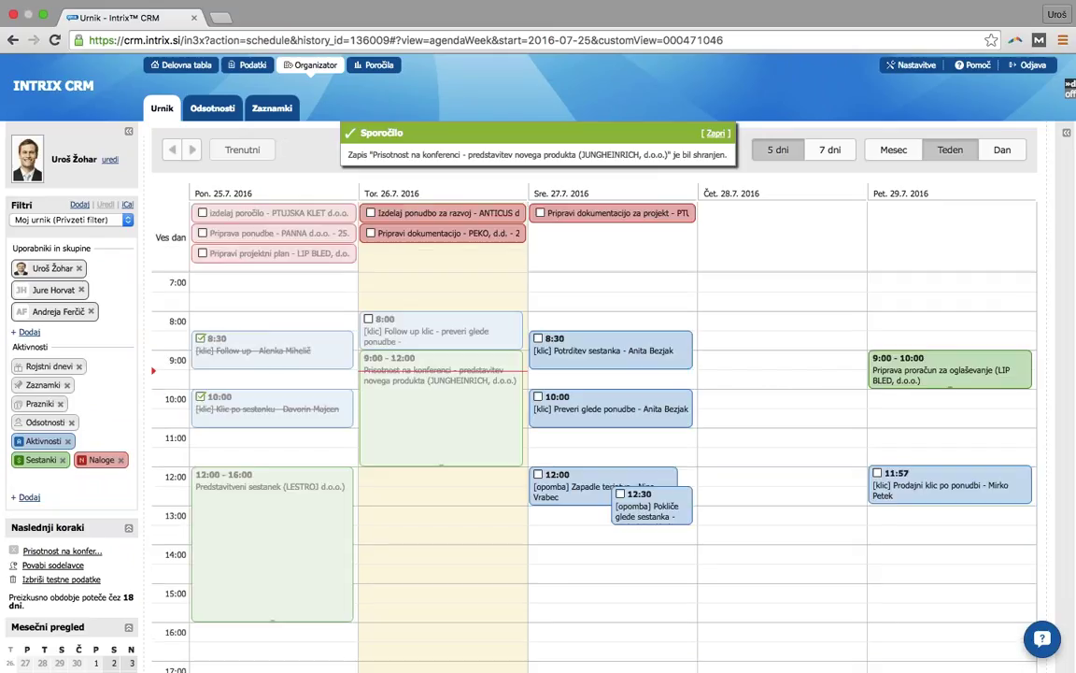
{"action": "left_click", "coordinate": [30, 268]}
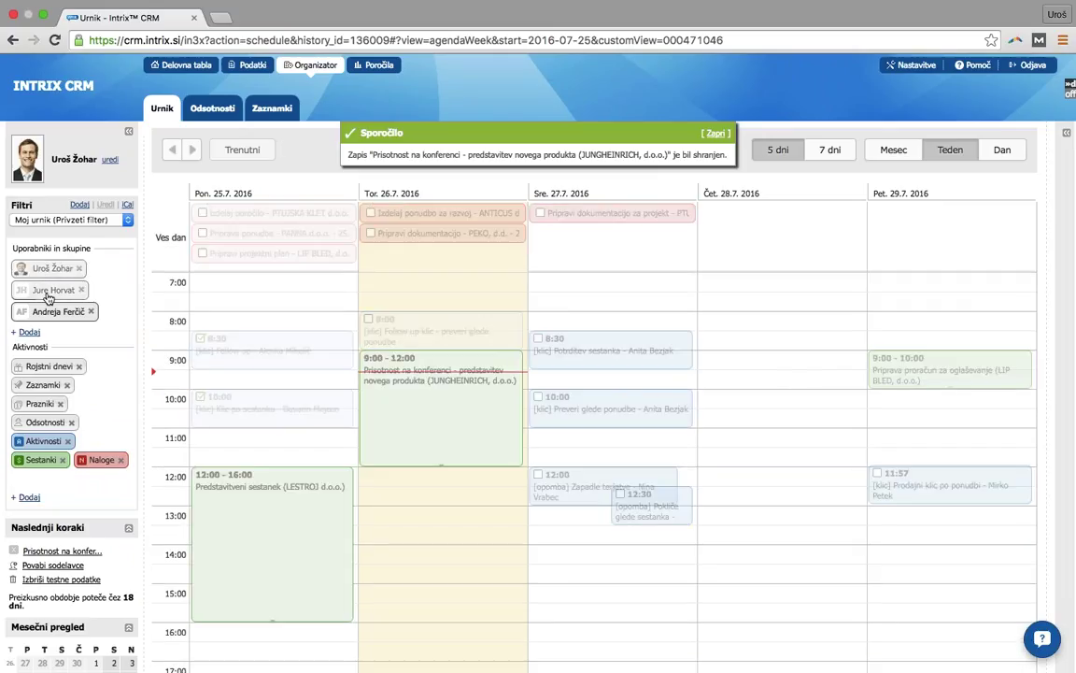
{"action": "left_click", "coordinate": [51, 270]}
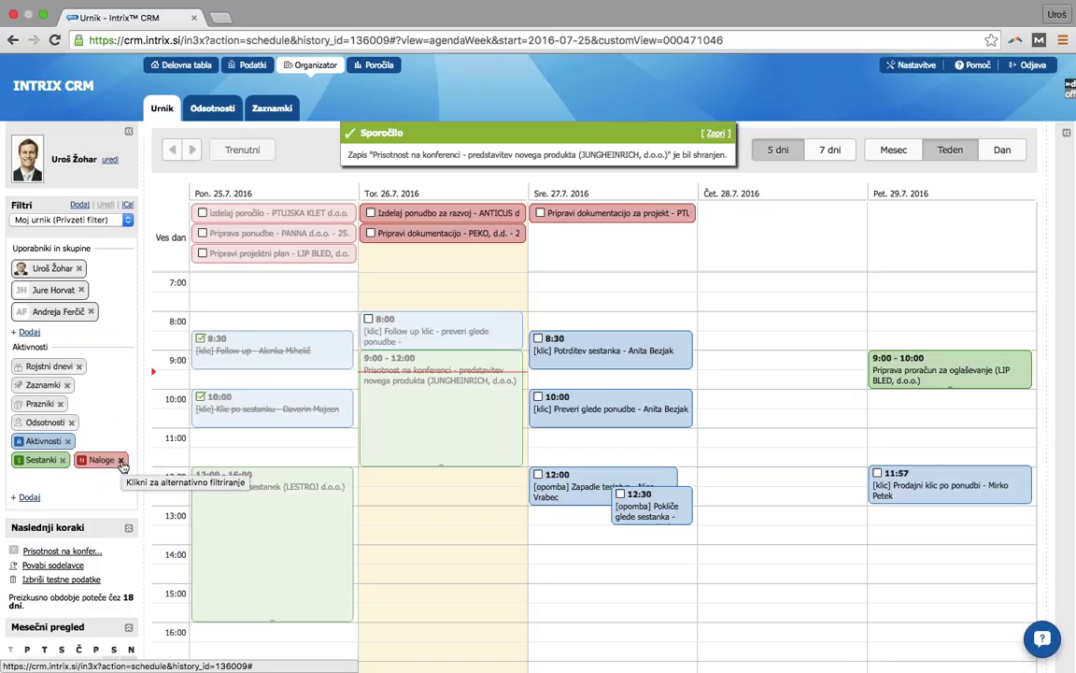
- Remove the Naloge filter tag to hide tasks, then add Naloge back under Aktivnosti
{"action": "left_click", "coordinate": [121, 462]}
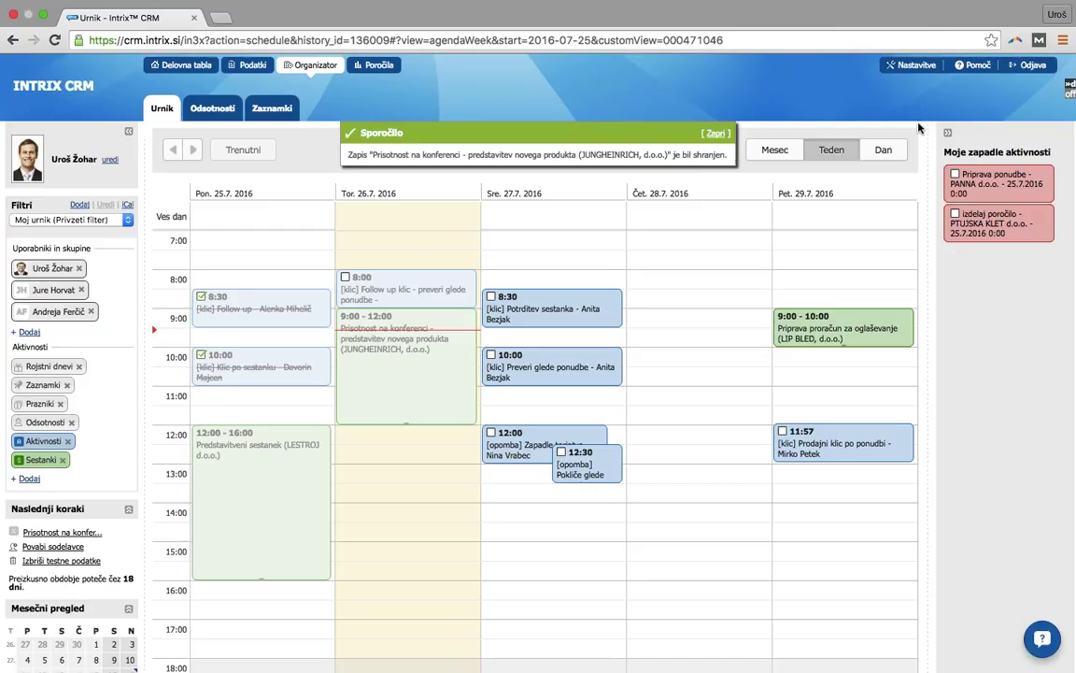
{"action": "left_click", "coordinate": [25, 479]}
{"action": "left_click", "coordinate": [56, 429]}
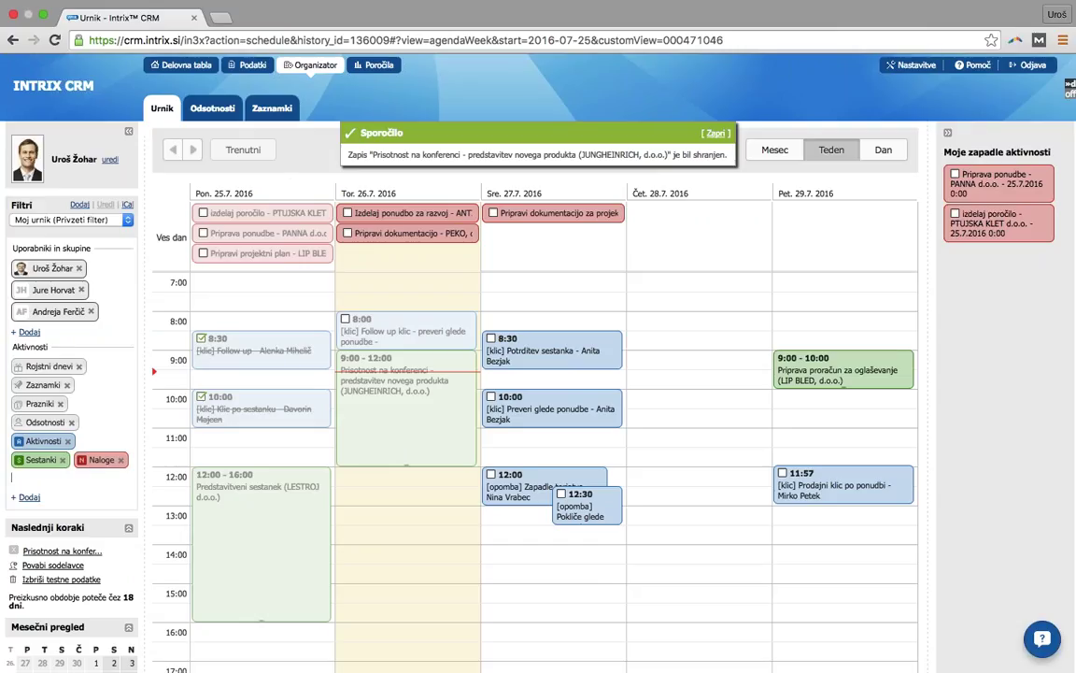
- Mark the LIP BLED project plan task done, leaving the PANNA and PTUJSKA KLET tasks open
{"action": "left_click", "coordinate": [203, 213]}
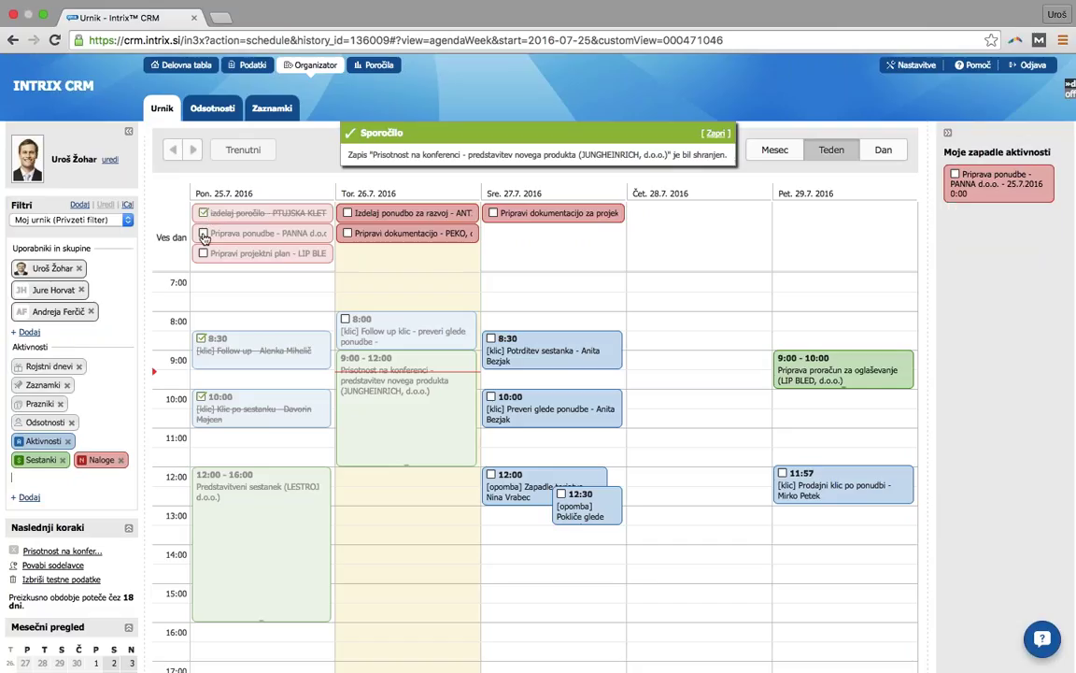
{"action": "left_click", "coordinate": [203, 234]}
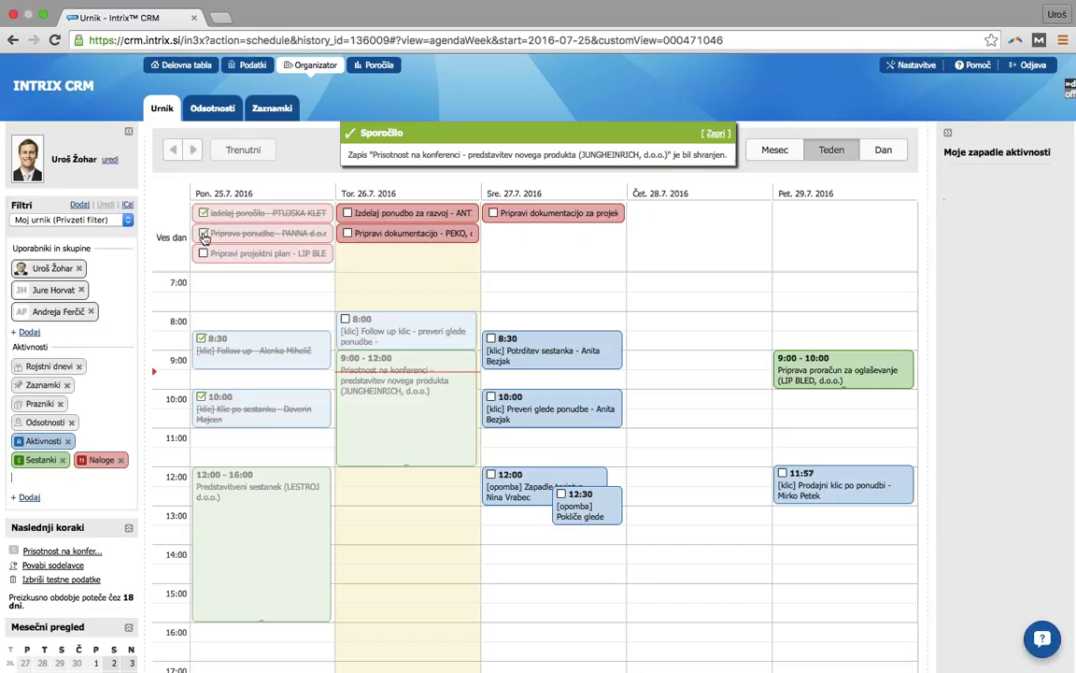
{"action": "left_click", "coordinate": [202, 253]}
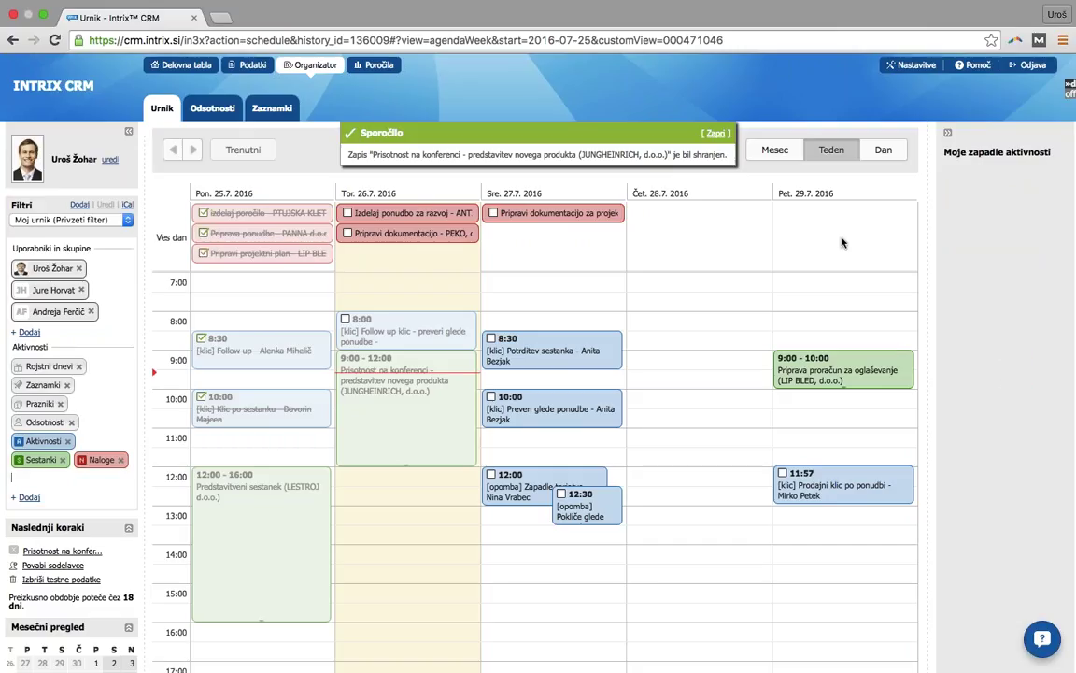
{"action": "left_click", "coordinate": [203, 232]}
{"action": "left_click", "coordinate": [202, 212]}
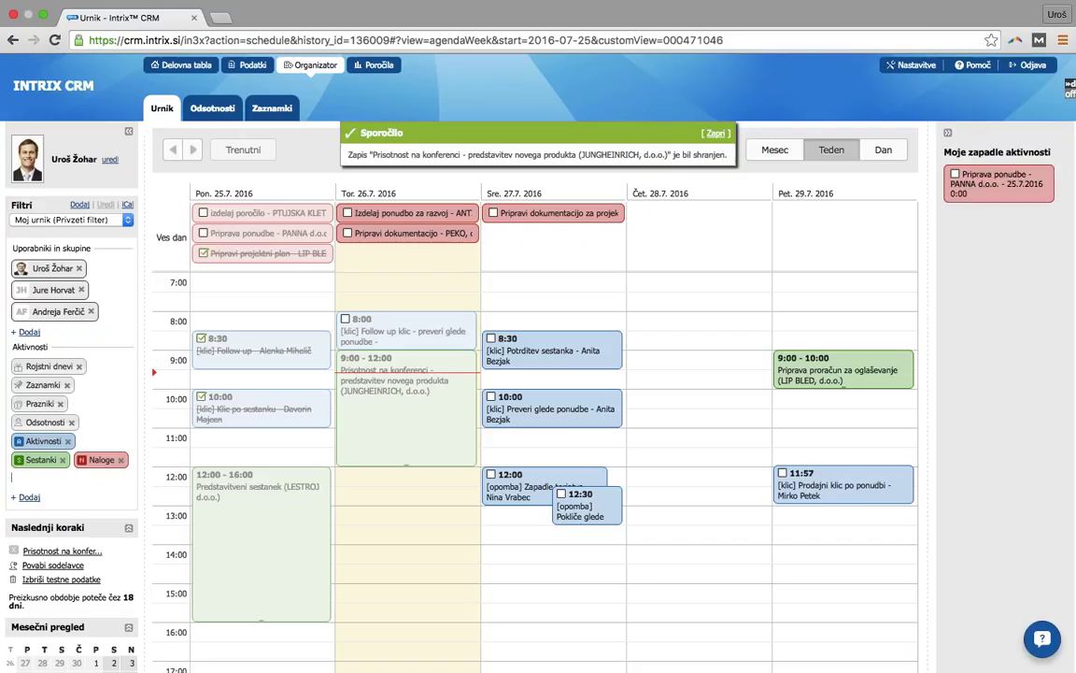
- Move the overdue PANNA offer and PTUJSKA KLET report tasks onto Friday 29.7, then close the confirmation
{"action": "left_click_drag", "start_coordinate": [1000, 182], "coordinate": [848, 251]}
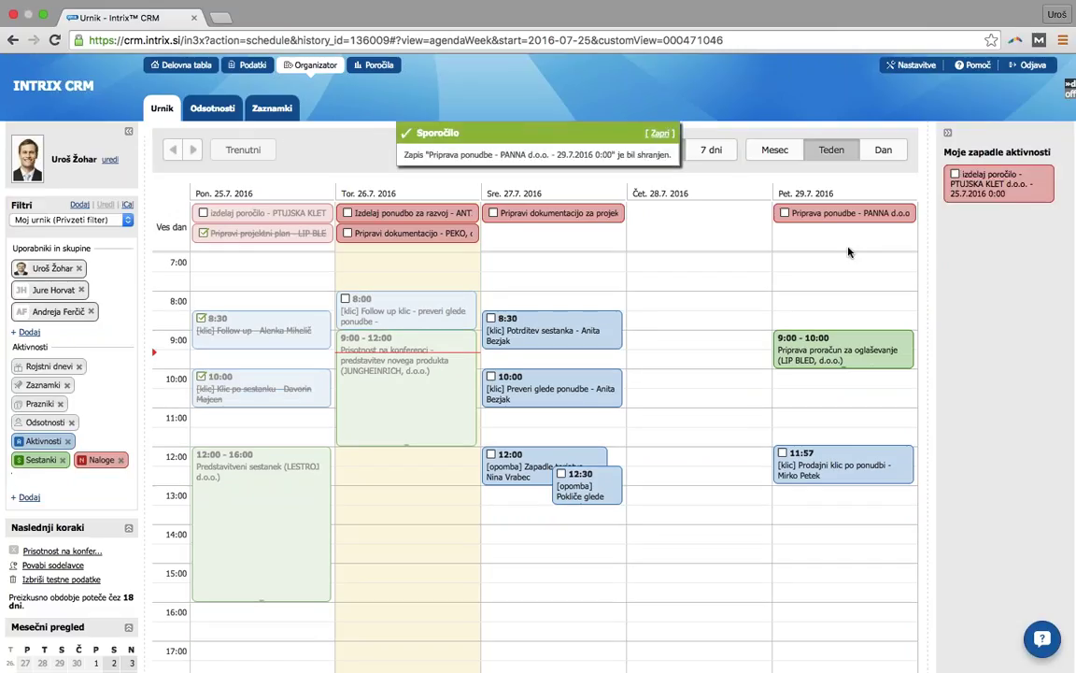
{"action": "left_click_drag", "start_coordinate": [1008, 187], "coordinate": [846, 249]}
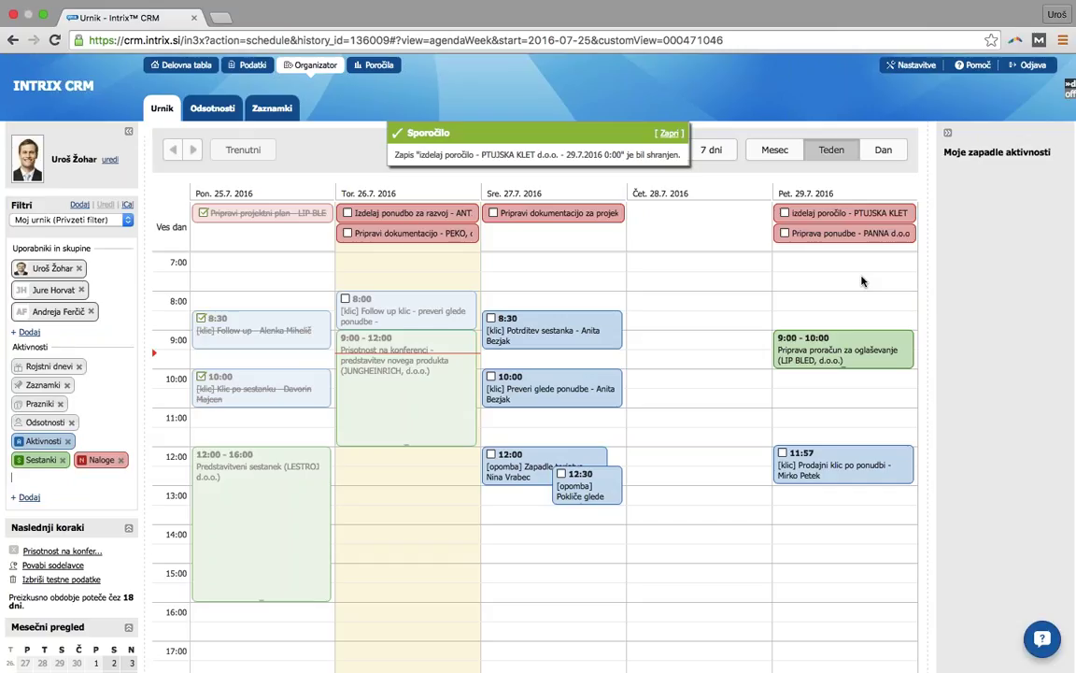
{"action": "left_click", "coordinate": [668, 139]}
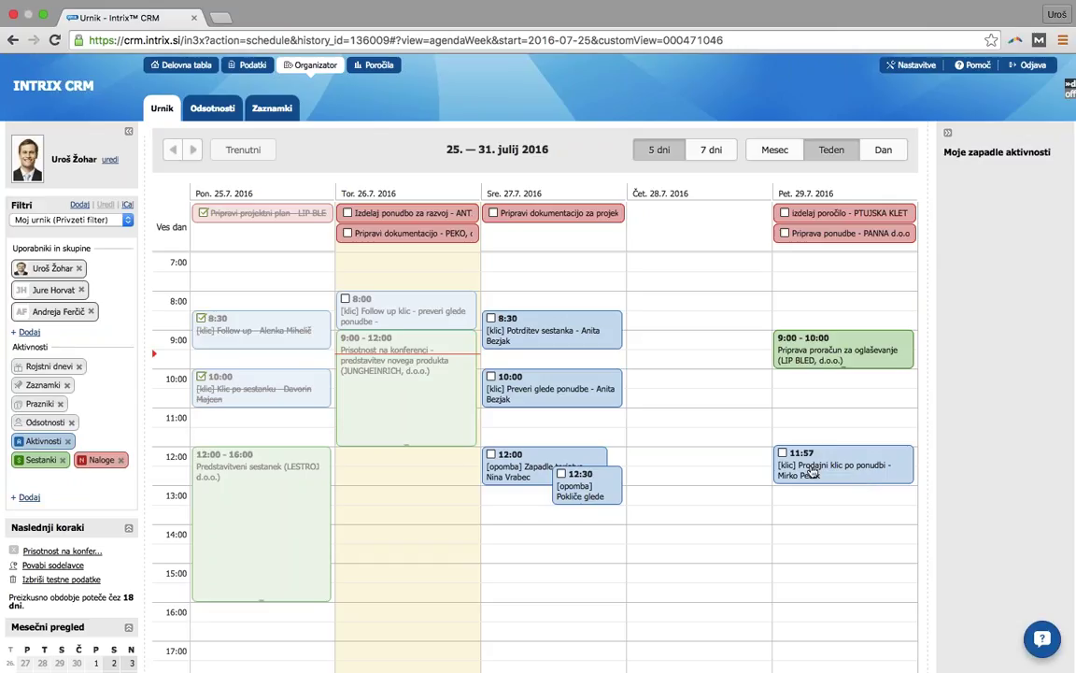
- Open the Friday 11:57 'Prodajni klic po ponudbi' call in its edit form via UREDI
{"action": "left_click", "coordinate": [812, 476]}
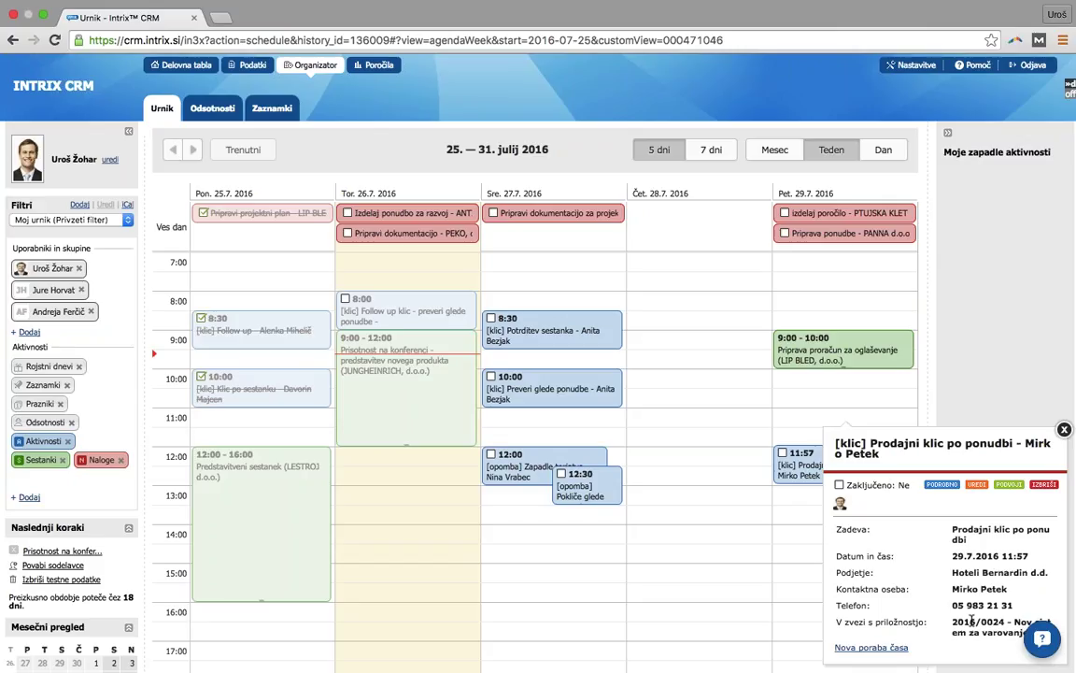
{"action": "left_click", "coordinate": [974, 485]}
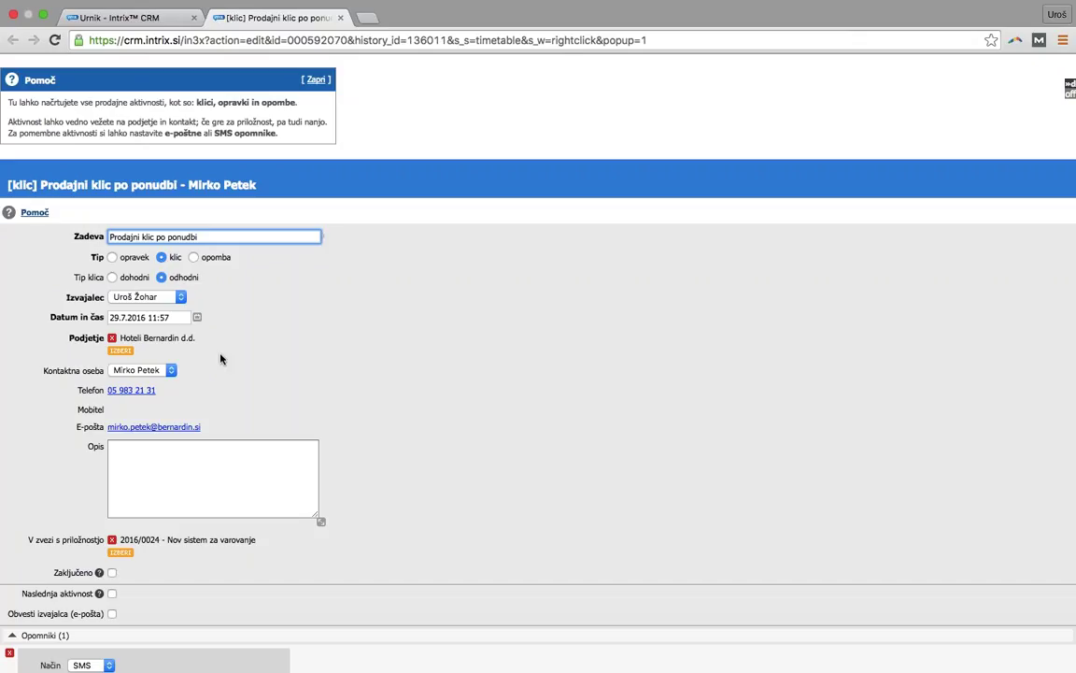
{"action": "scroll", "coordinate": [233, 380], "scroll_direction": "down", "scroll_amount": 1}
{"action": "scroll", "coordinate": [233, 380], "scroll_direction": "down", "scroll_amount": 2}
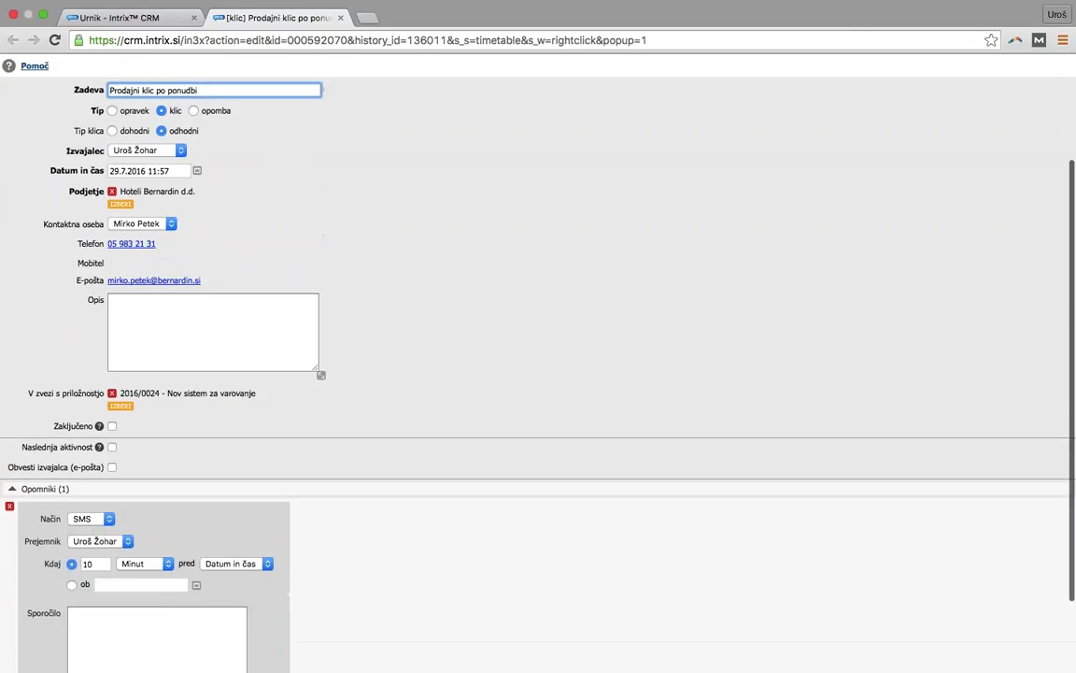
{"action": "scroll", "coordinate": [285, 404], "scroll_direction": "down", "scroll_amount": 1}
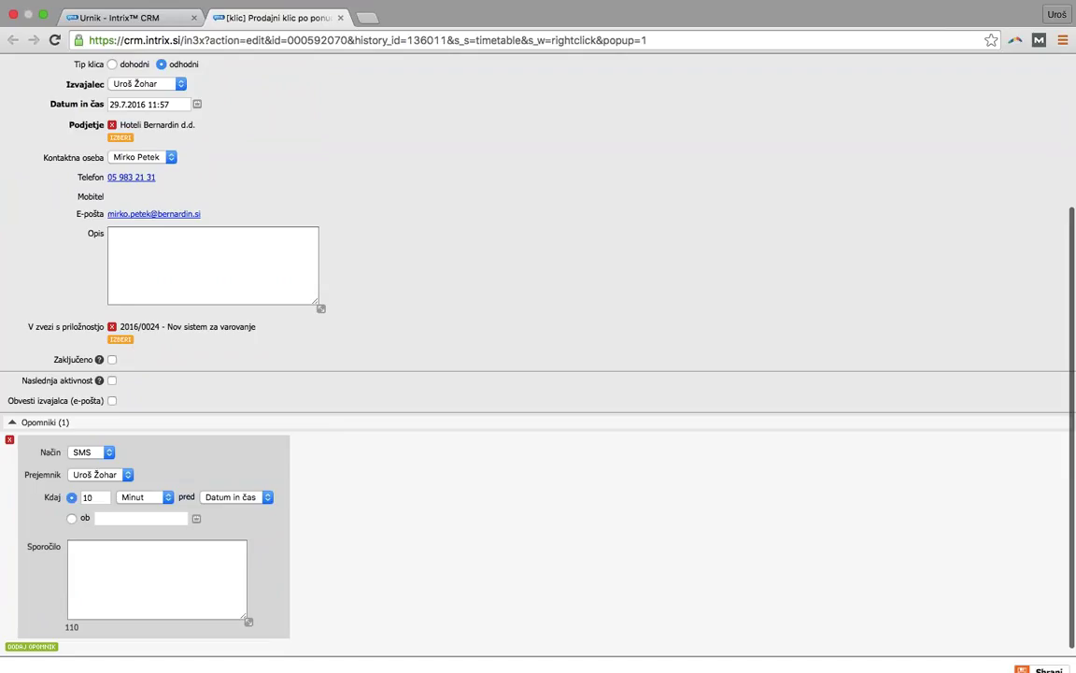
{"action": "scroll", "coordinate": [244, 420], "scroll_direction": "up", "scroll_amount": 2}
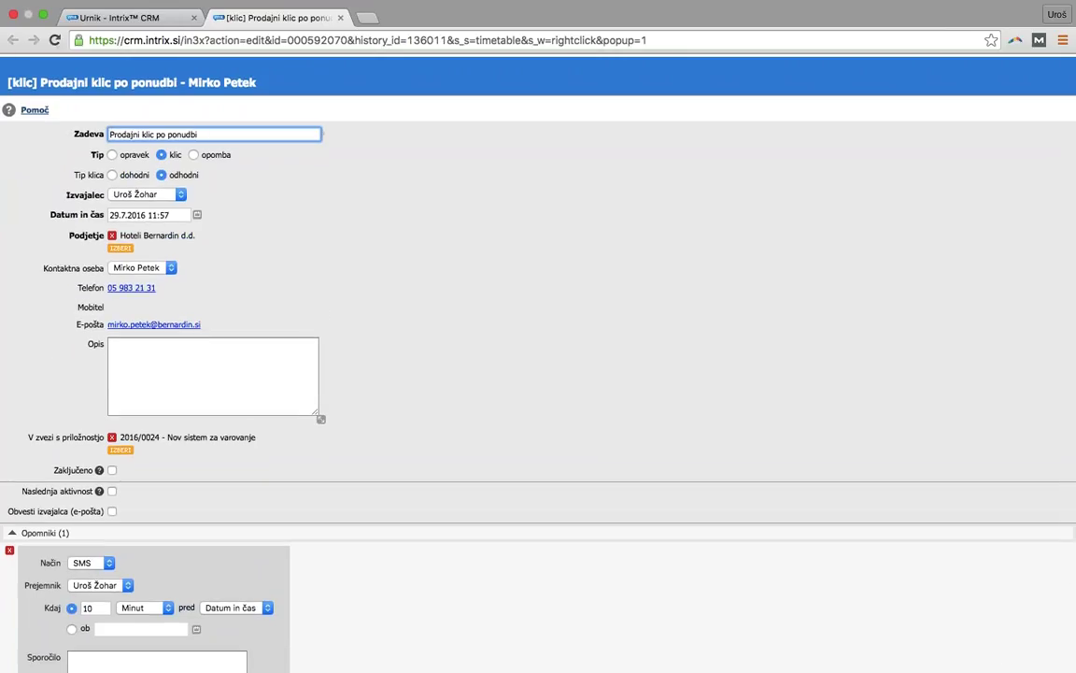
- Write the description 'trenutno še se niso odločili, slišimo se naslednji teden' and tick Zaključeno
{"action": "left_click", "coordinate": [224, 379]}
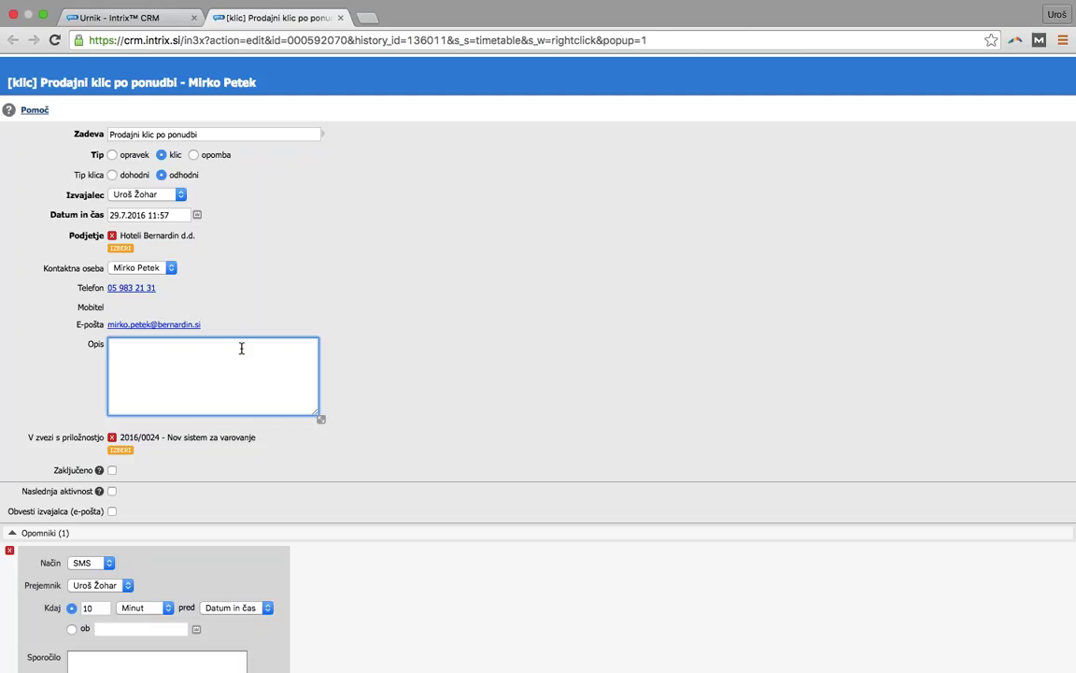
{"action": "type", "text": "trenutno še se niso odločili, slišim"}
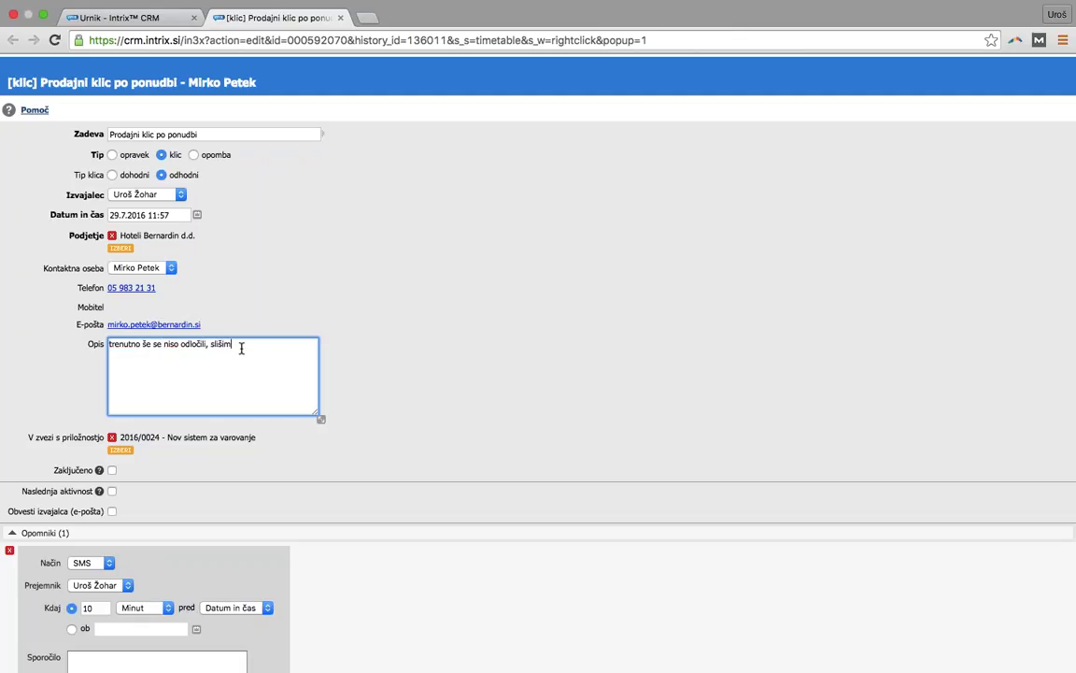
{"action": "type", "text": "o se naslednji teden"}
{"action": "left_click", "coordinate": [112, 471]}
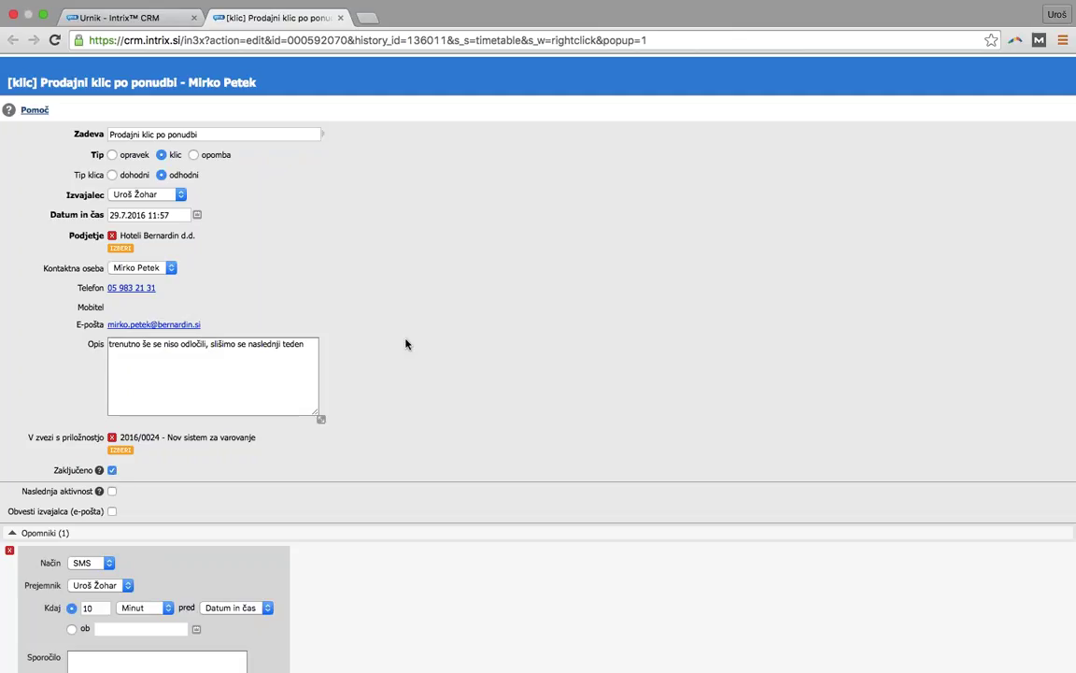
{"action": "scroll", "coordinate": [406, 347], "scroll_direction": "down", "scroll_amount": 1}
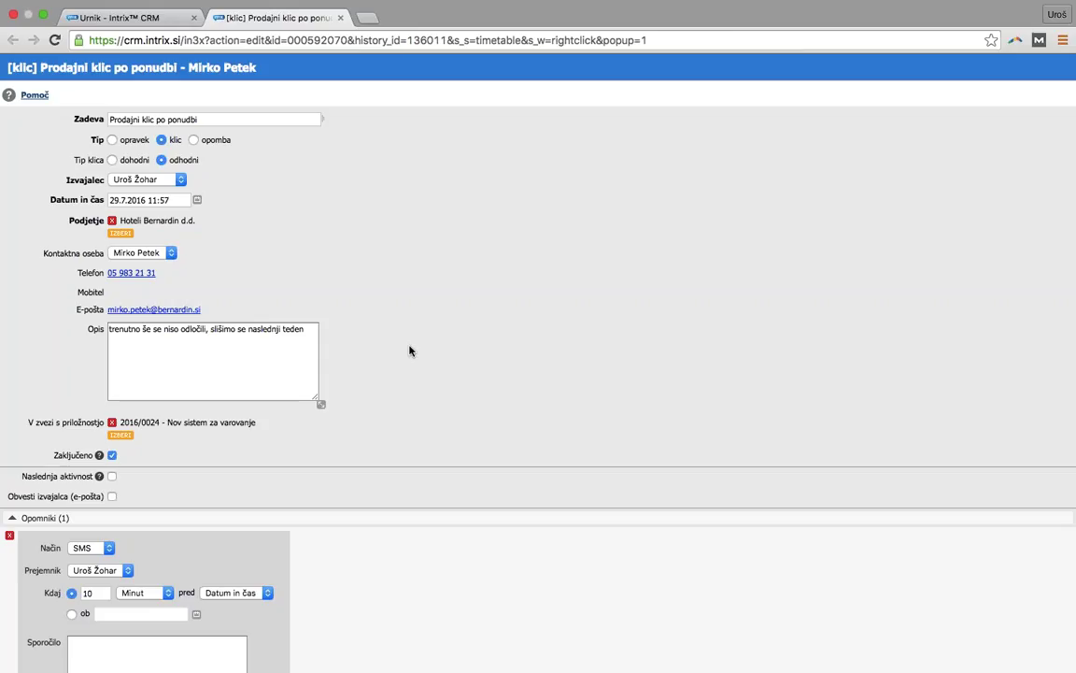
{"action": "scroll", "coordinate": [504, 360], "scroll_direction": "down", "scroll_amount": 2}
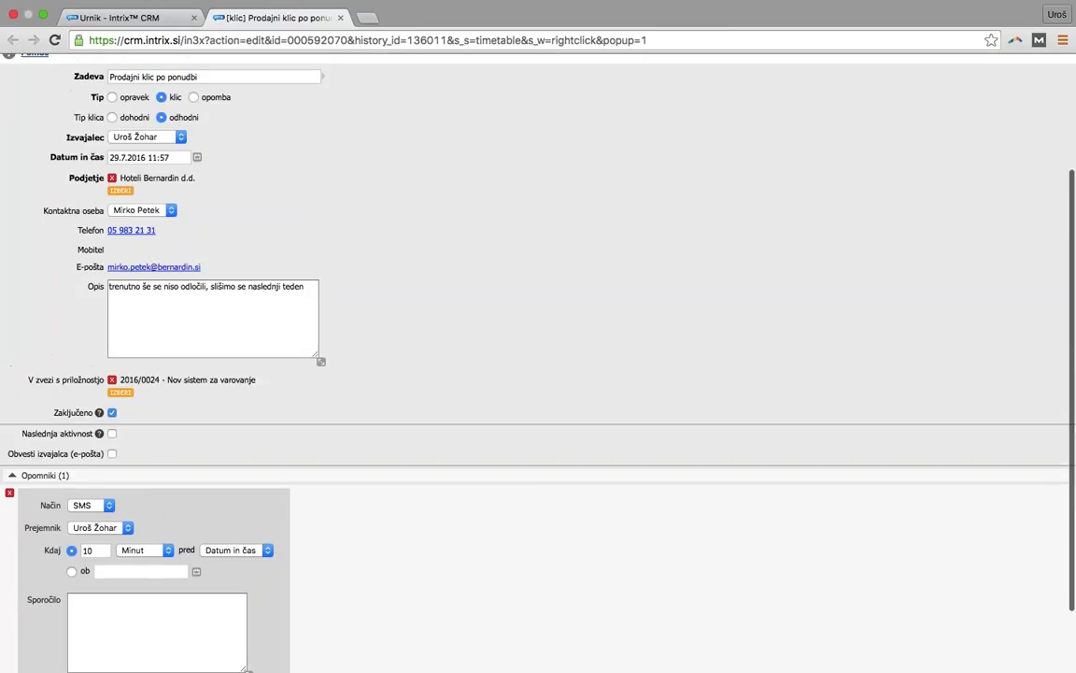
{"action": "scroll", "coordinate": [505, 360], "scroll_direction": "up", "scroll_amount": 3}
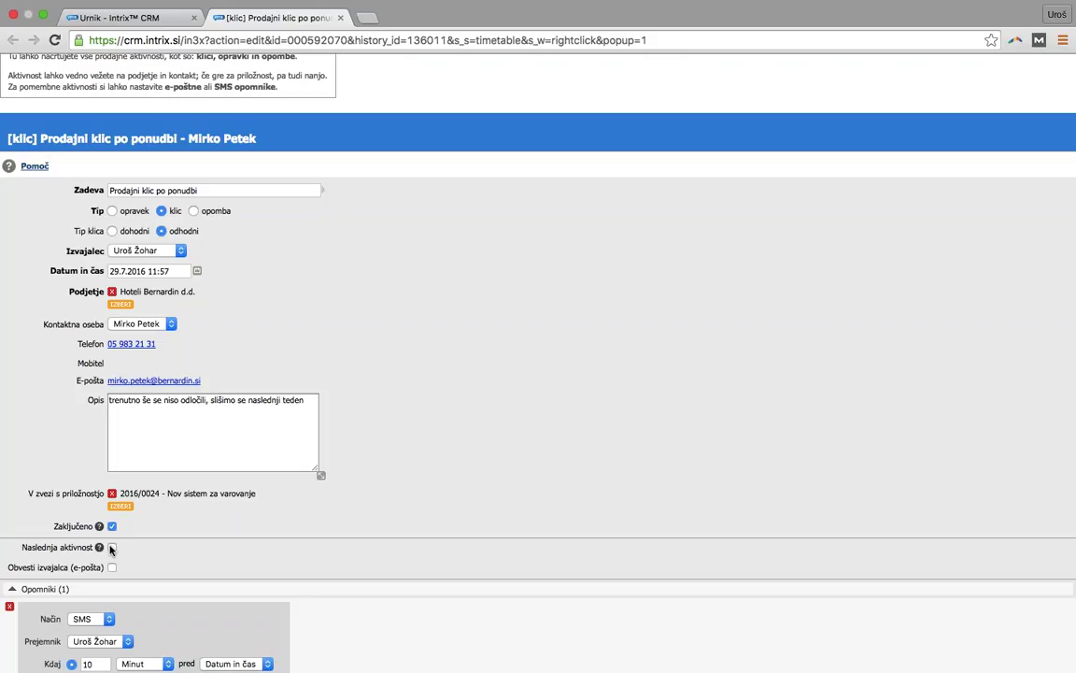
- Add a follow-up phone call with the subject 'Ponovni klic'
{"action": "left_click", "coordinate": [111, 548]}
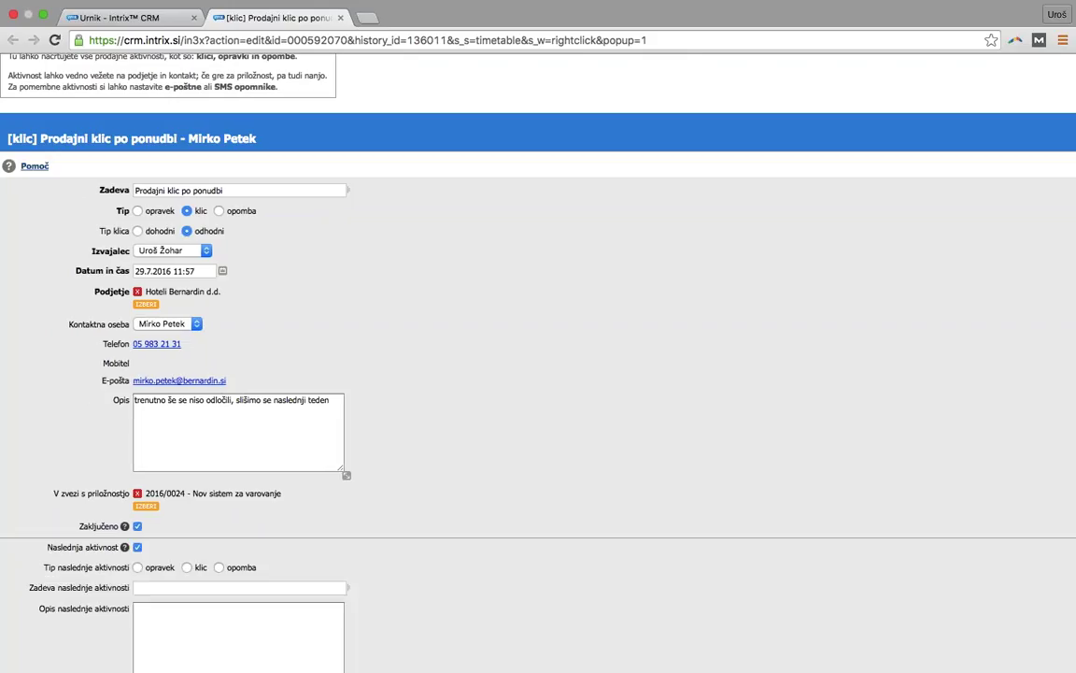
{"action": "left_click", "coordinate": [187, 567]}
{"action": "left_click", "coordinate": [187, 587]}
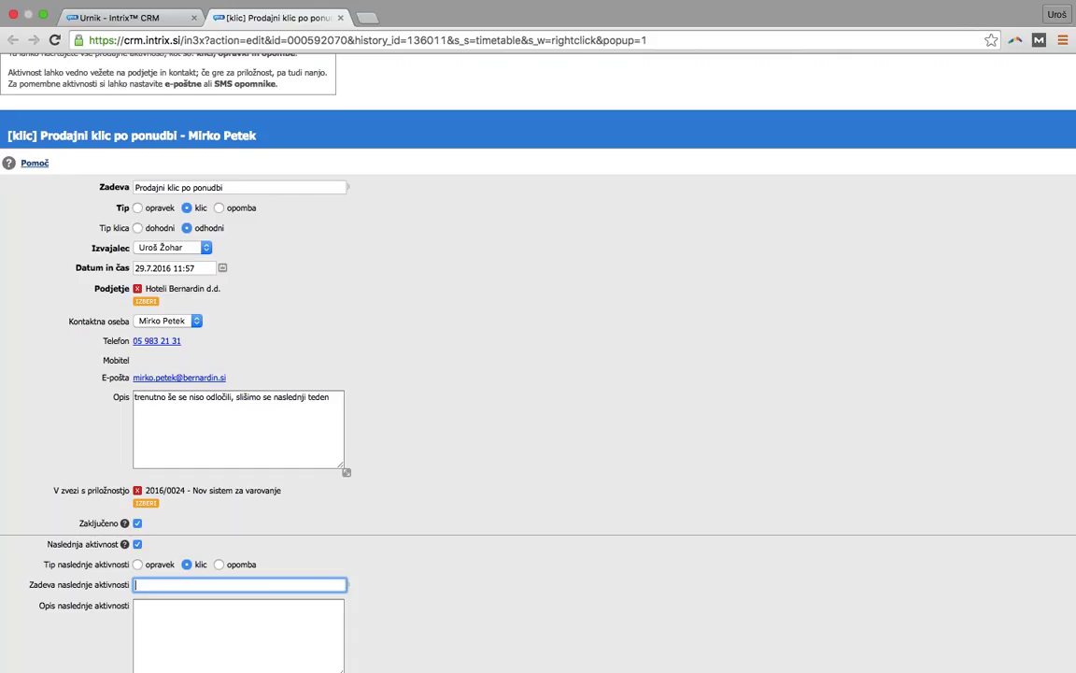
{"action": "type", "text": "Ponovni klic"}
{"action": "scroll", "coordinate": [538, 373], "scroll_direction": "down", "scroll_amount": 5}
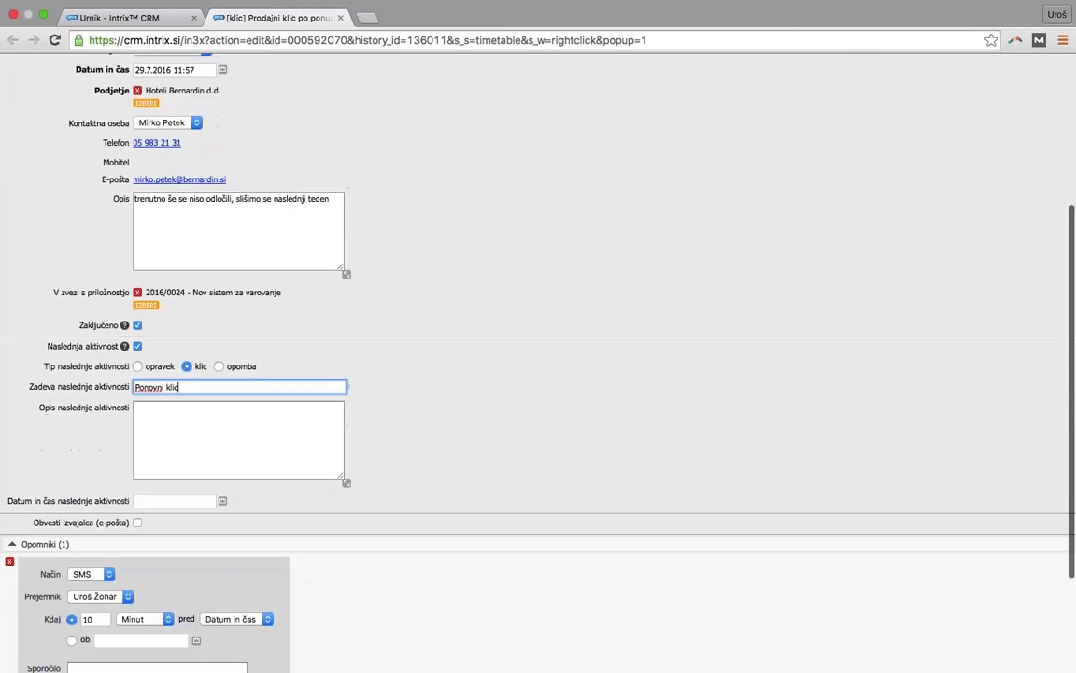
- Date the follow-up 3 August 2016 and save the call
{"action": "left_click", "coordinate": [222, 500]}
{"action": "left_click", "coordinate": [355, 526]}
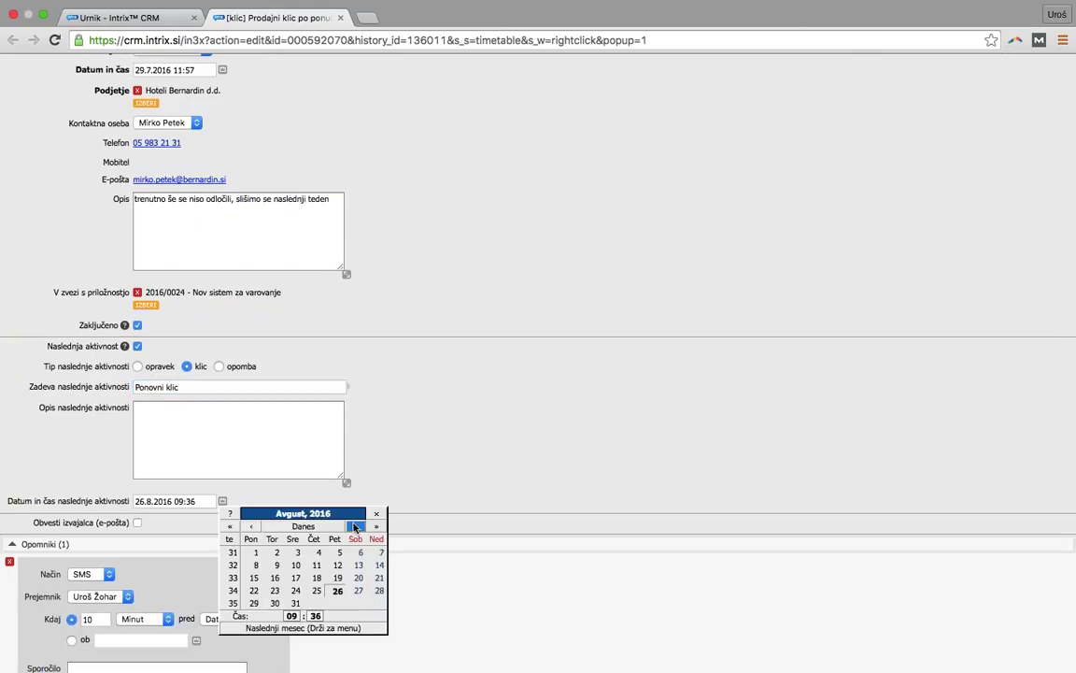
{"action": "left_click", "coordinate": [286, 553]}
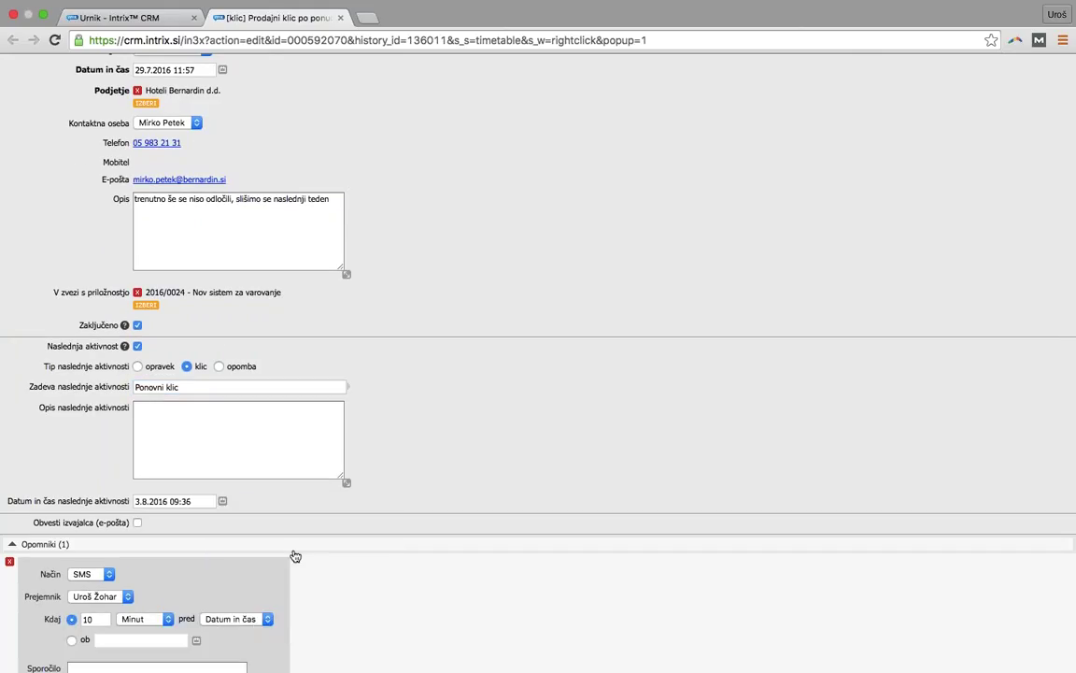
{"action": "scroll", "coordinate": [539, 374], "scroll_direction": "down", "scroll_amount": 3}
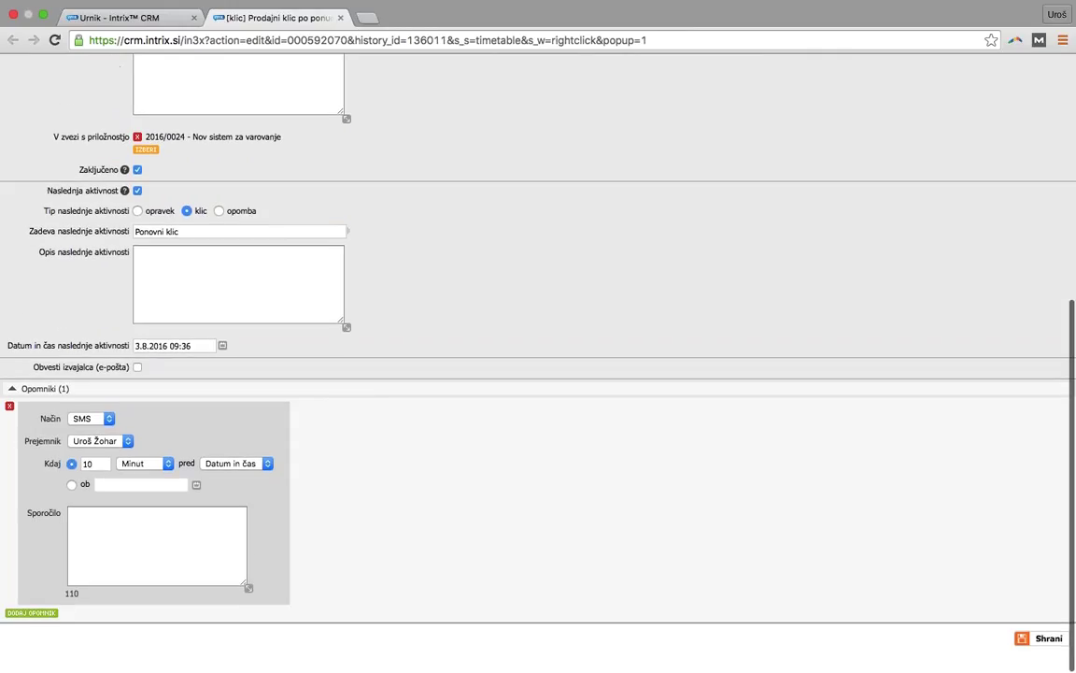
{"action": "left_click", "coordinate": [1046, 641]}
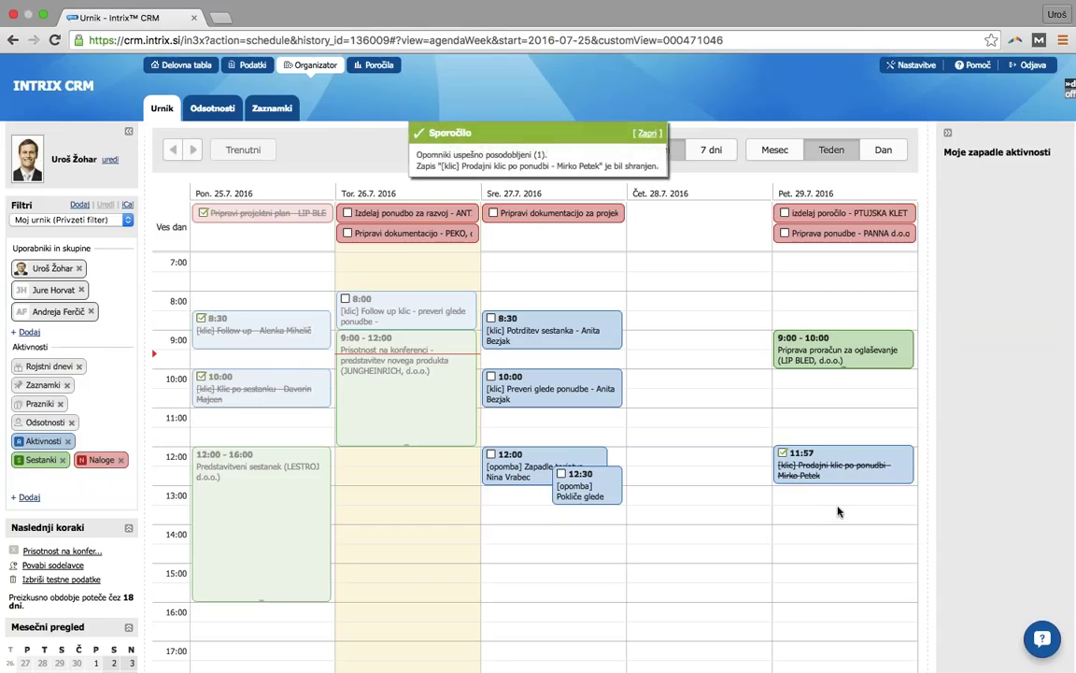
- Go to the week of 1–5 August 2016 and mark Wednesday's 9:36 'Ponovni klic' call done
{"action": "left_click", "coordinate": [841, 467]}
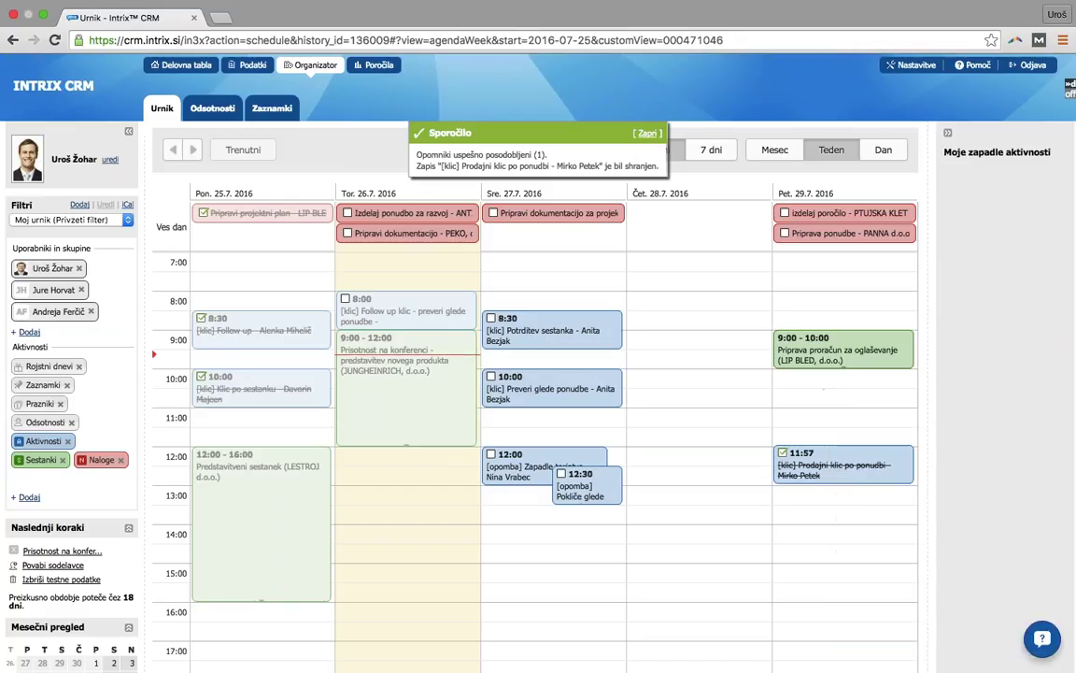
{"action": "left_click", "coordinate": [192, 150]}
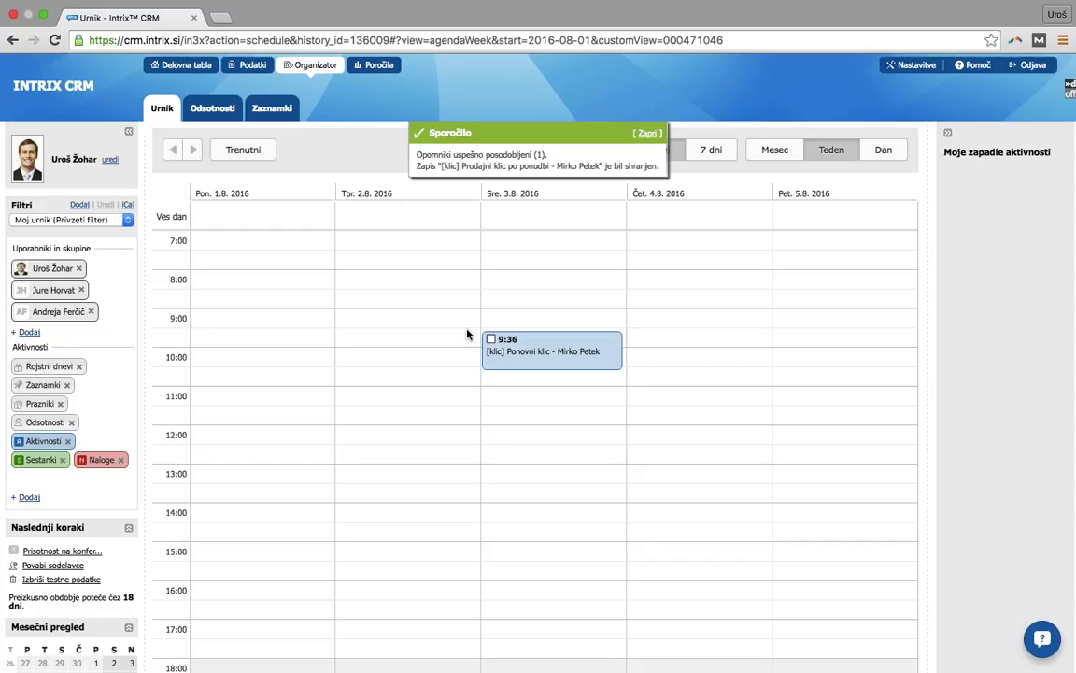
{"action": "left_click", "coordinate": [491, 340]}
- Start a new meeting (Sestanki) in the Friday 5.8.2016 9:00 slot
{"action": "scroll", "coordinate": [789, 323], "scroll_direction": "down", "scroll_amount": 1}
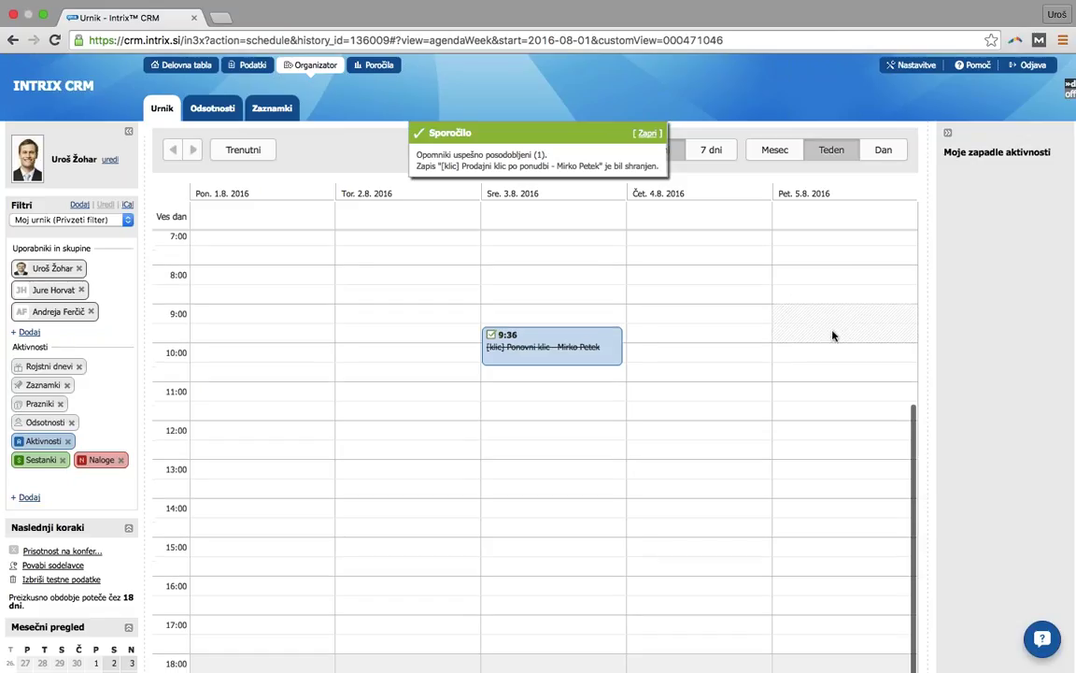
{"action": "left_click", "coordinate": [835, 339]}
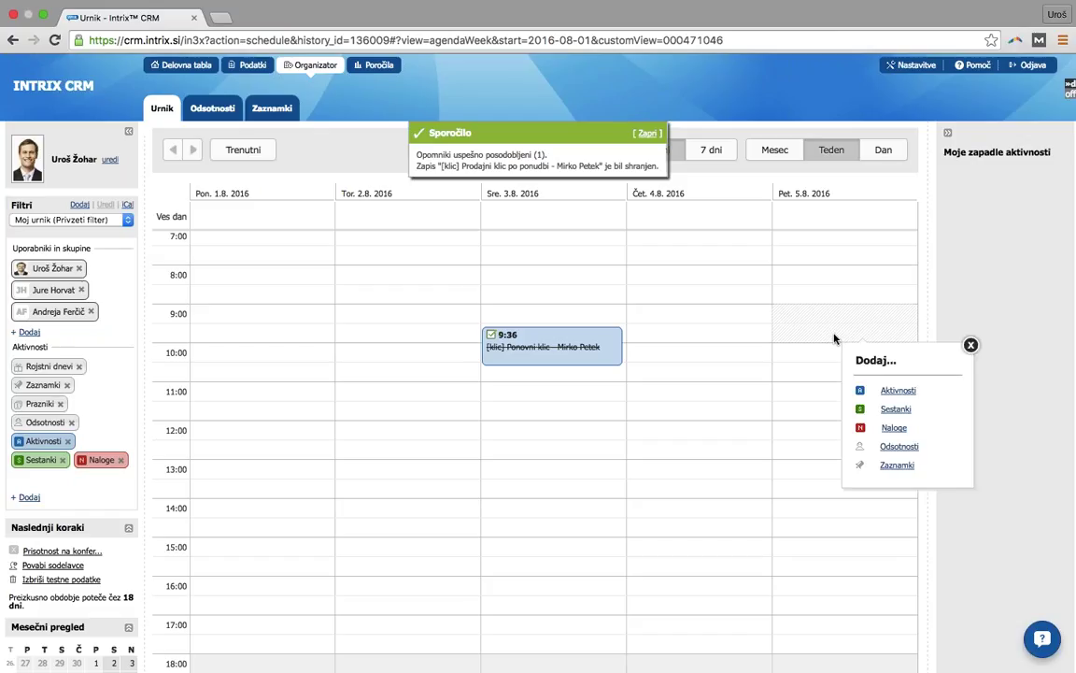
{"action": "left_click", "coordinate": [898, 389]}
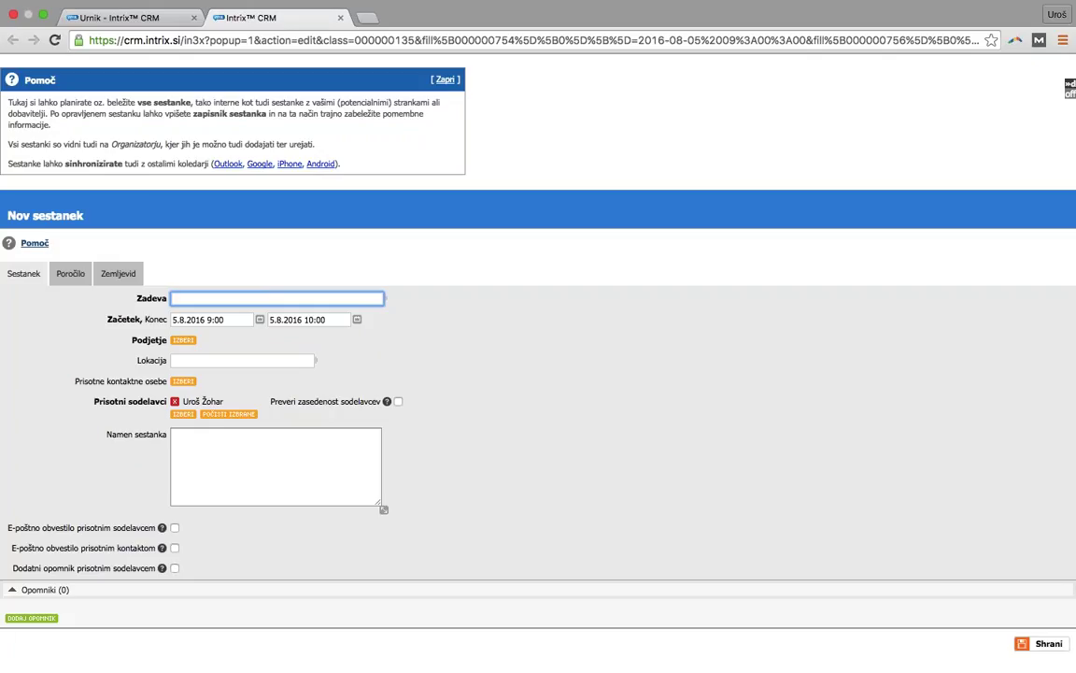
- Give the meeting the subject 'Prodajni obisk' and the company Hoteli Bernardin d.d
{"action": "type", "text": "Prodajni obisk"}
{"action": "left_click", "coordinate": [183, 340]}
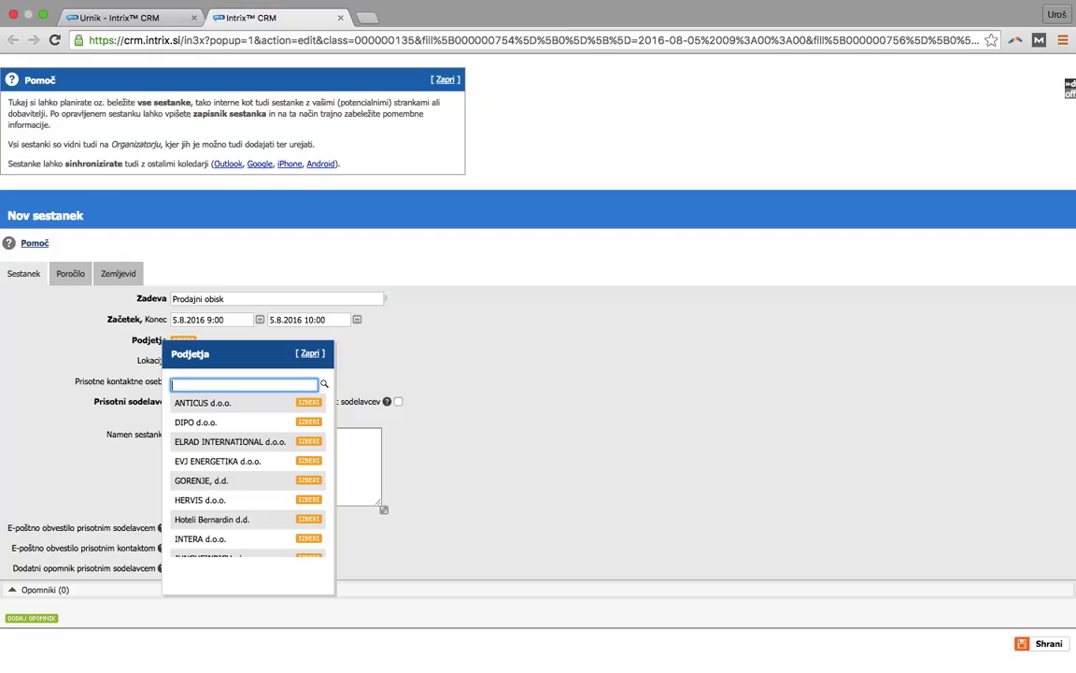
{"action": "type", "text": "bernardin"}
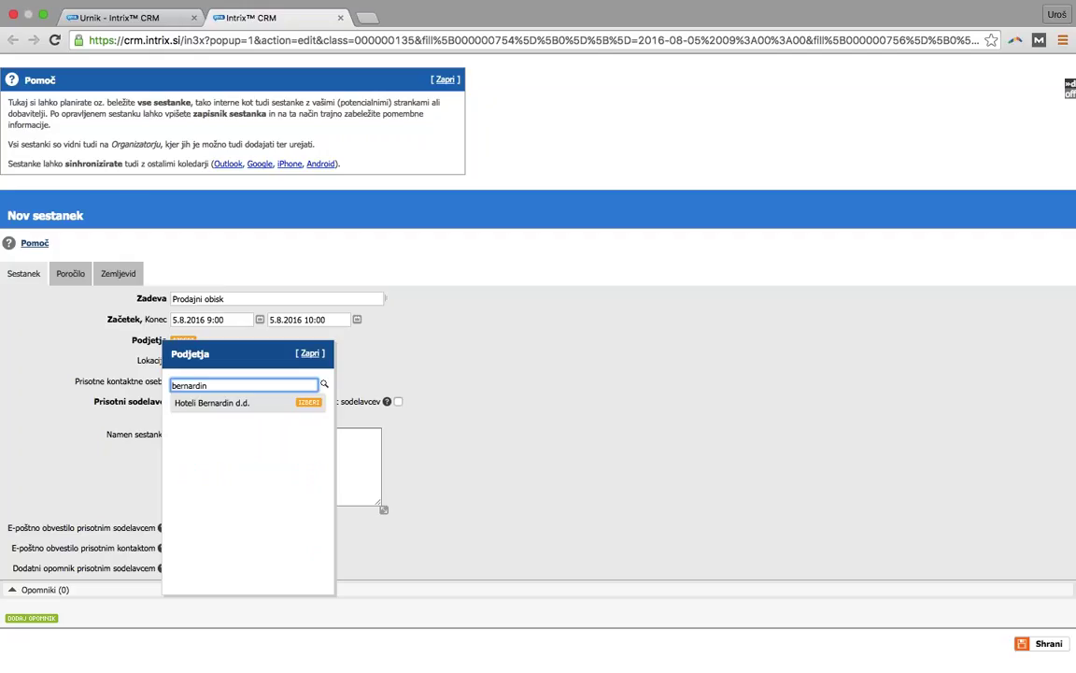
{"action": "left_click", "coordinate": [308, 402]}
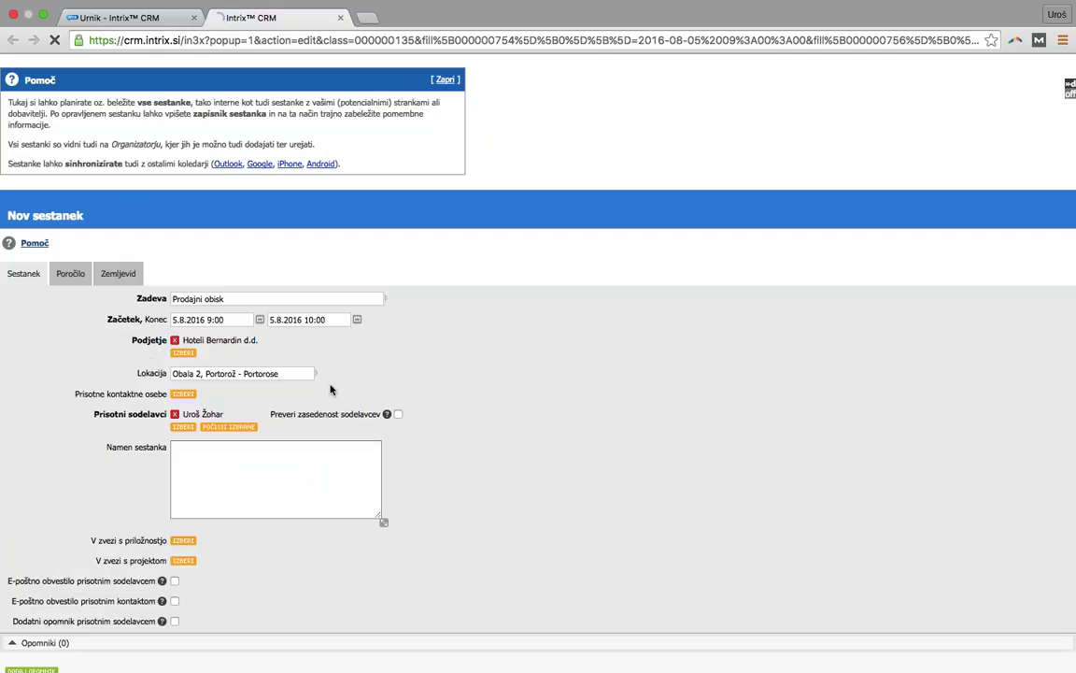
{"action": "scroll", "coordinate": [367, 381], "scroll_direction": "down", "scroll_amount": 2}
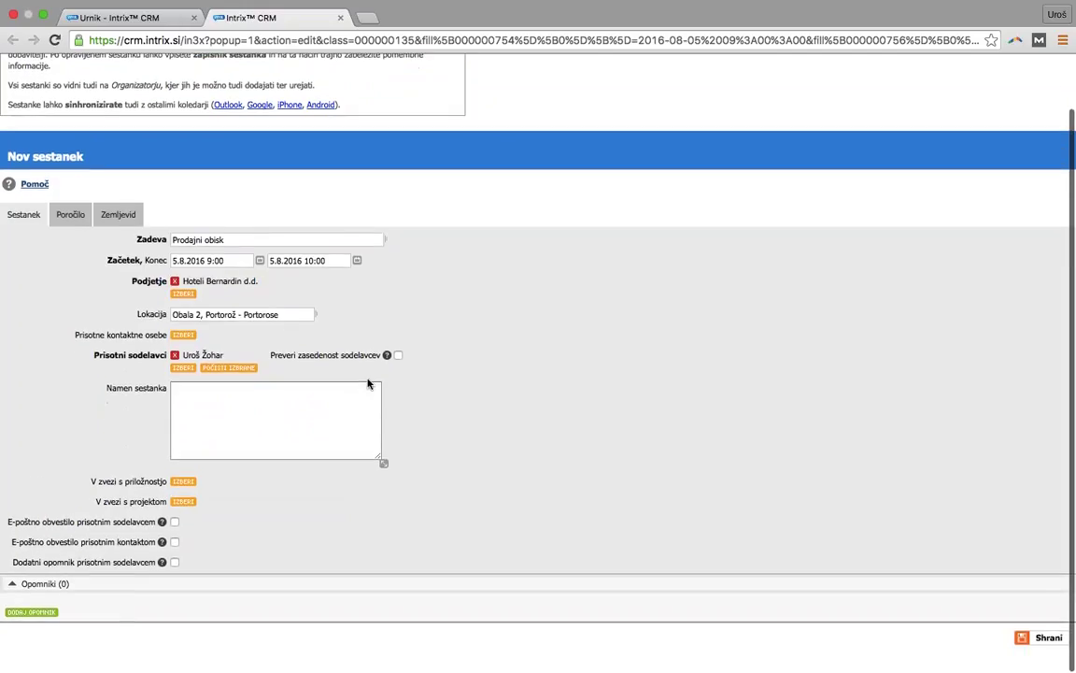
- Add the company's contact as attendee and link opportunity 2016/0024
{"action": "left_click", "coordinate": [184, 335]}
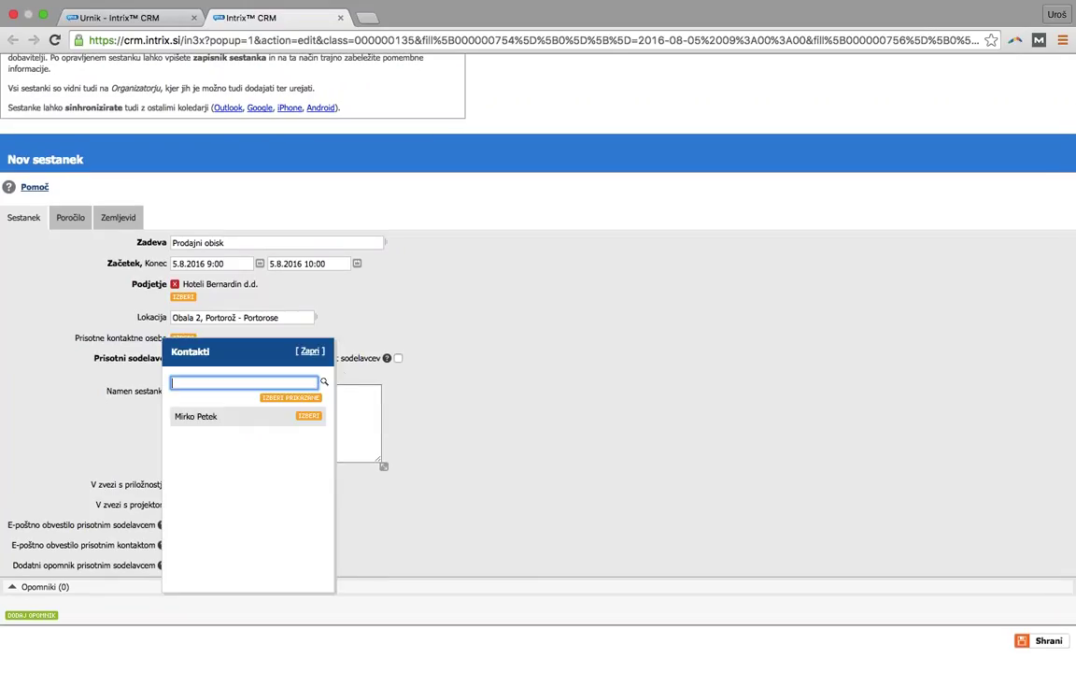
{"action": "left_click", "coordinate": [308, 416]}
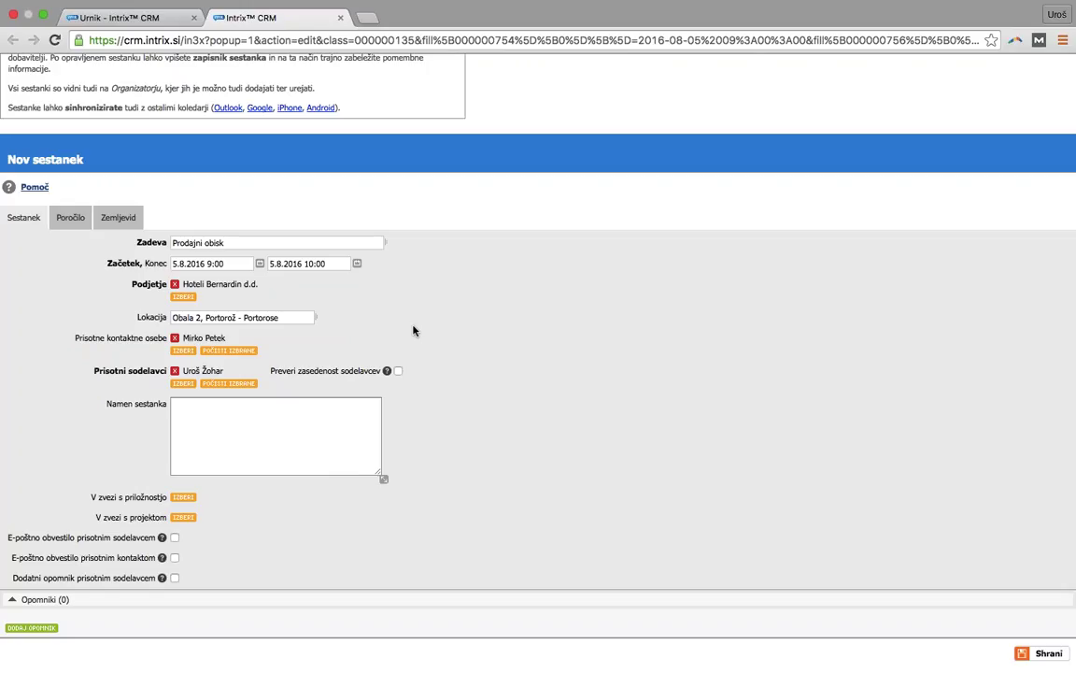
{"action": "left_click", "coordinate": [183, 496]}
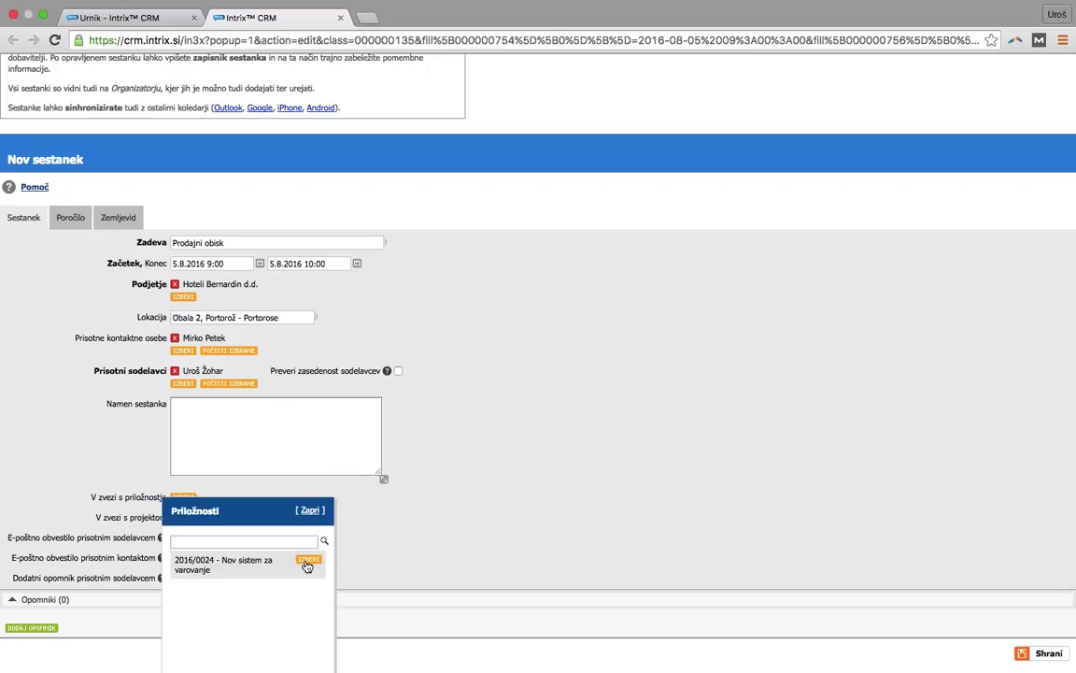
{"action": "left_click", "coordinate": [306, 563]}
{"action": "scroll", "coordinate": [466, 491], "scroll_direction": "down", "scroll_amount": 1}
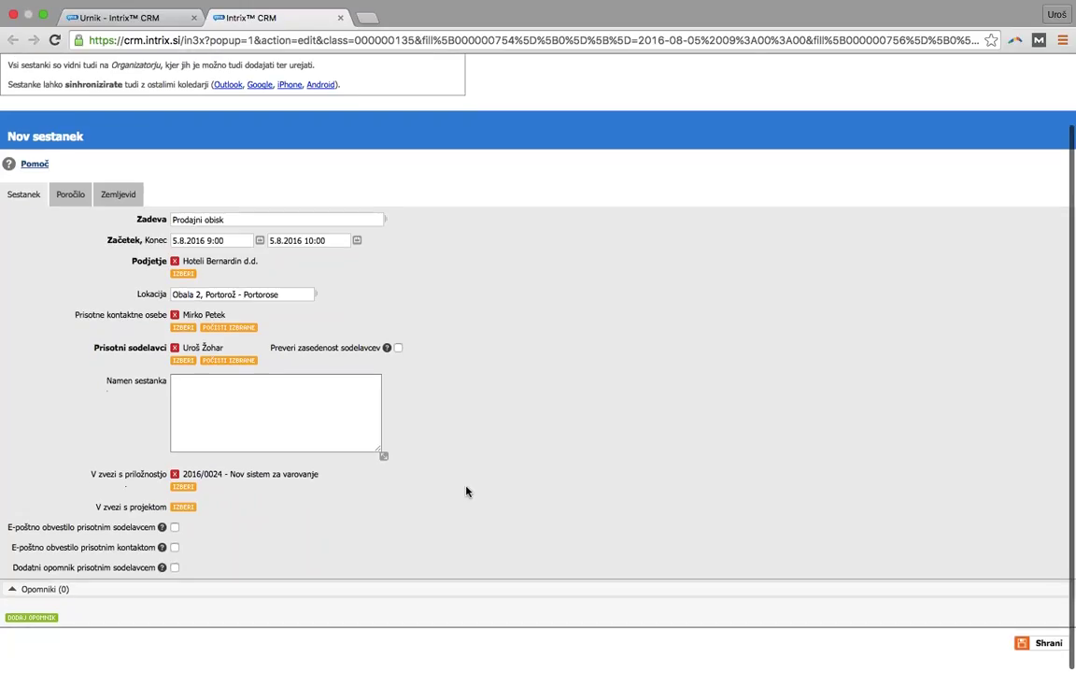
{"action": "scroll", "coordinate": [467, 492], "scroll_direction": "down", "scroll_amount": 1}
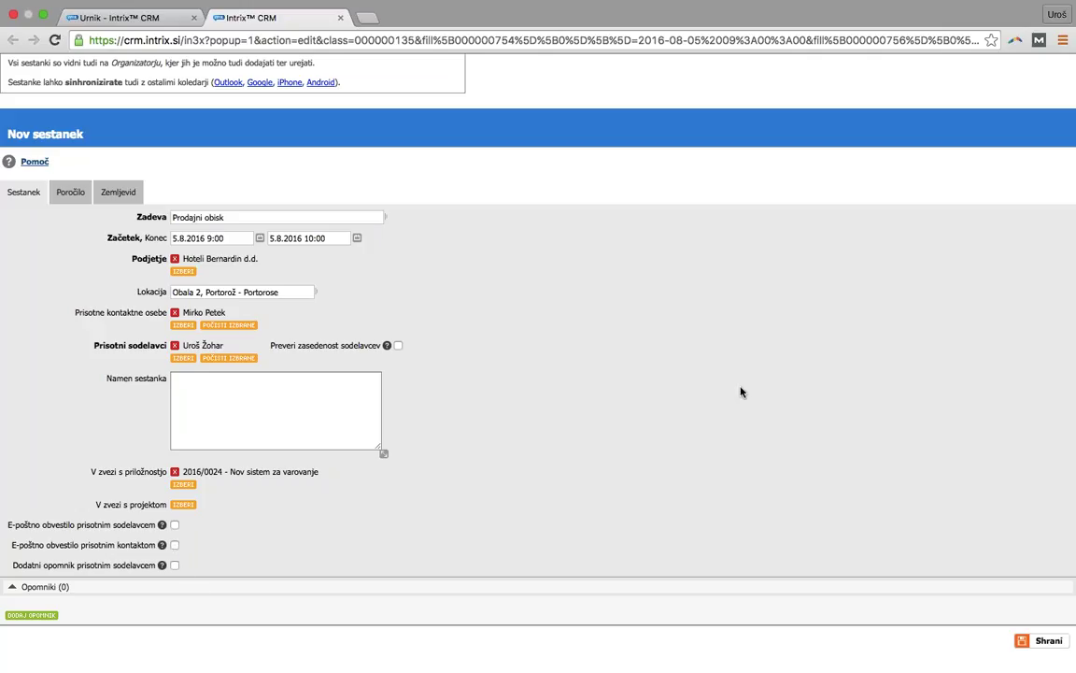
- Save the Prodajni obisk meeting and switch to the Podatki section
{"action": "left_click", "coordinate": [1037, 643]}
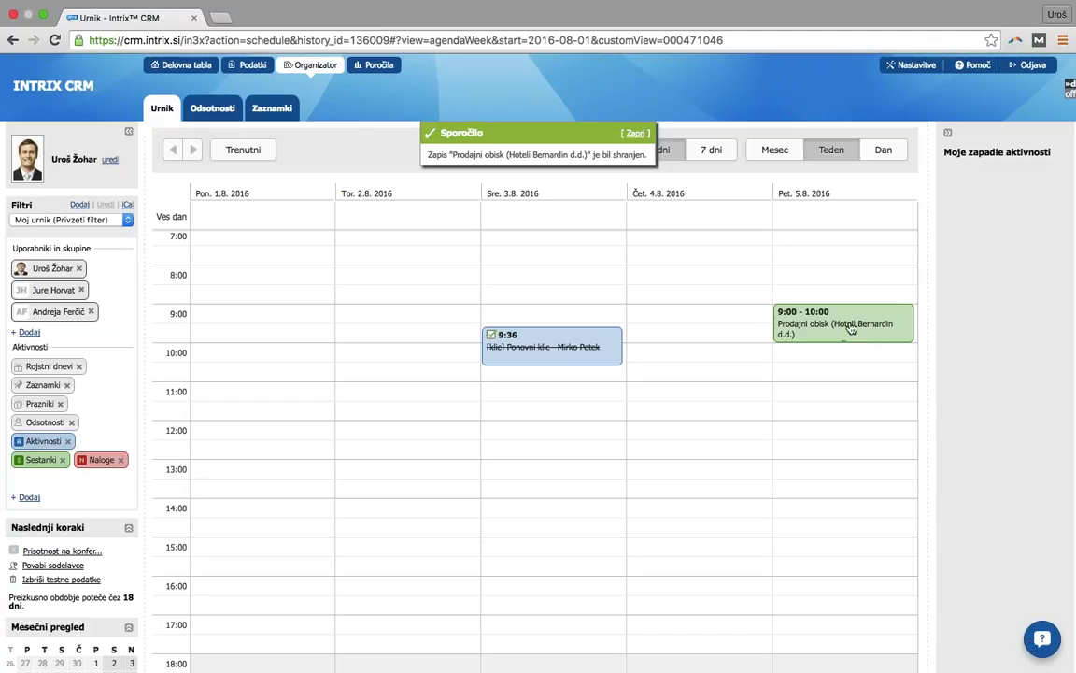
{"action": "left_click", "coordinate": [252, 66]}
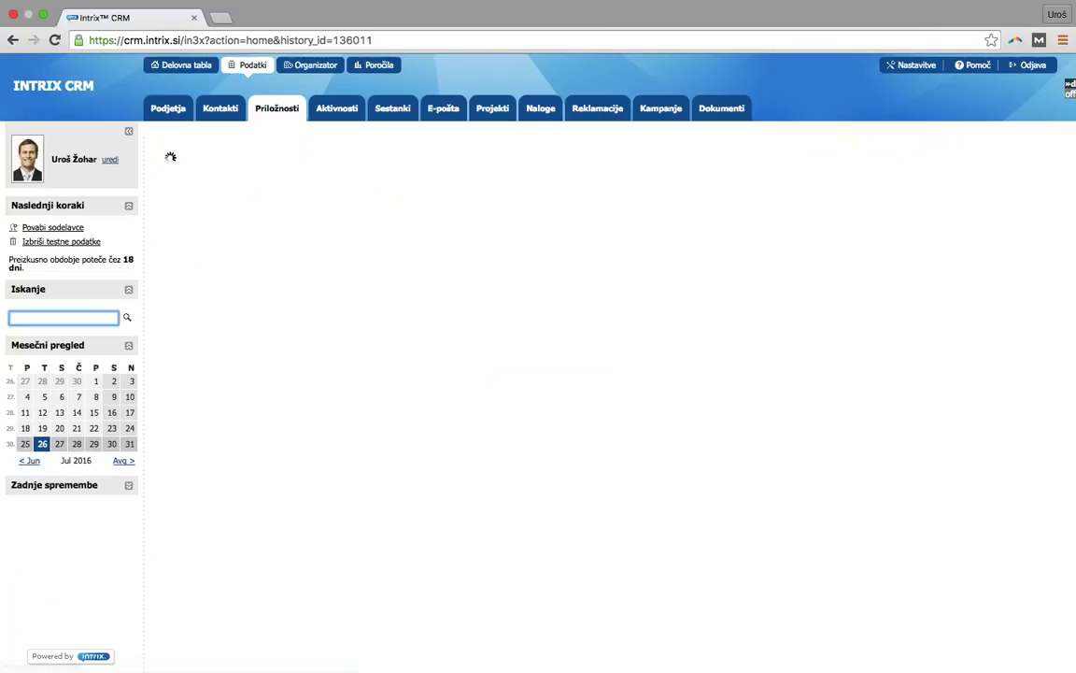
- Open Hoteli Bernardin d.d. under Podjetja and review its opportunities, activities and meetings
{"action": "left_click", "coordinate": [168, 108]}
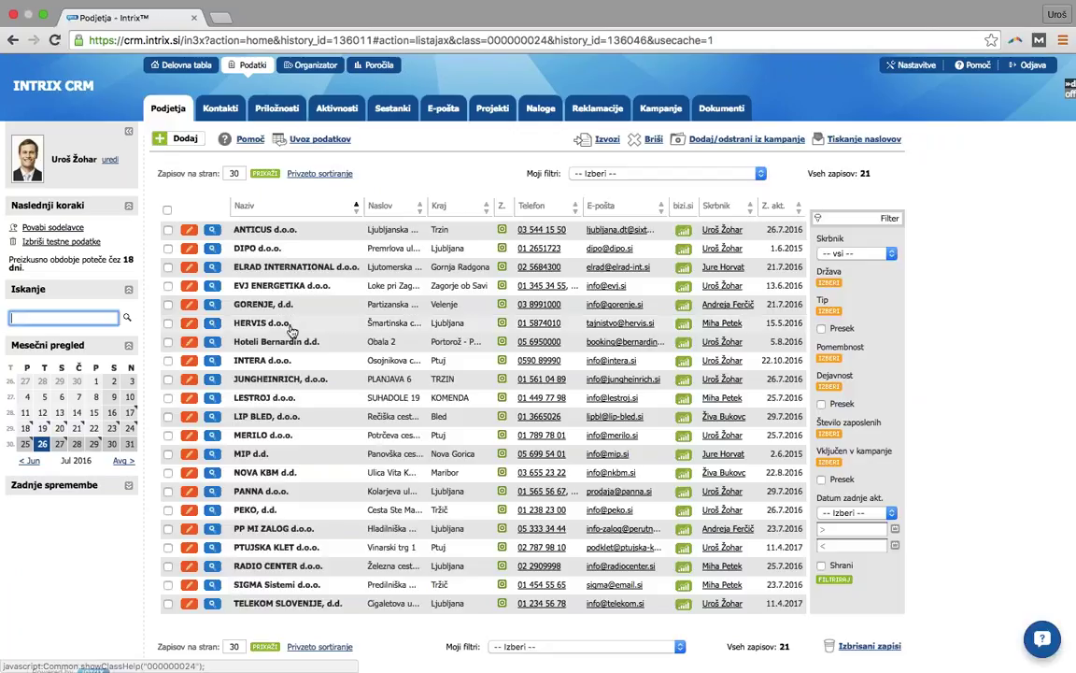
{"action": "left_click", "coordinate": [289, 341]}
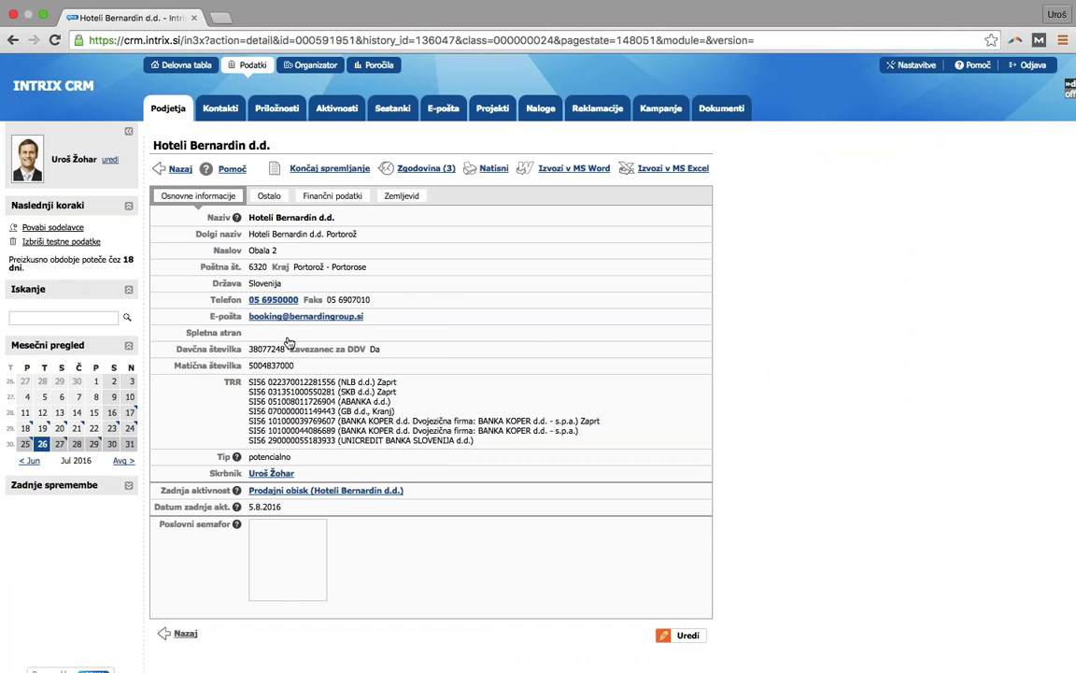
{"action": "scroll", "coordinate": [317, 456], "scroll_direction": "down", "scroll_amount": 3}
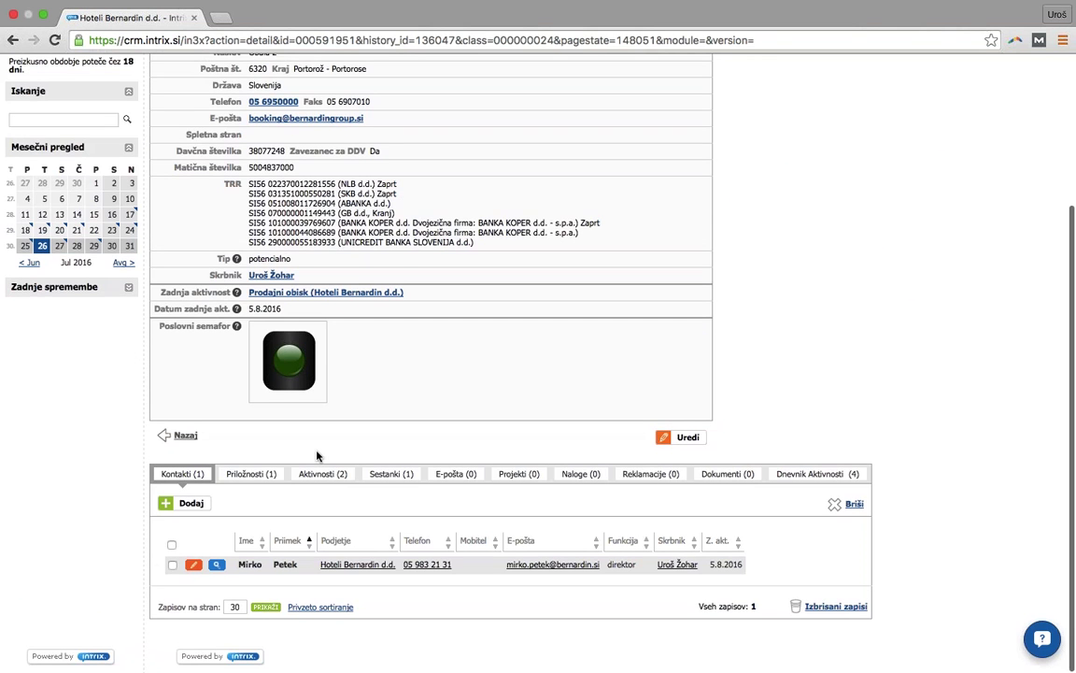
{"action": "left_click", "coordinate": [250, 474]}
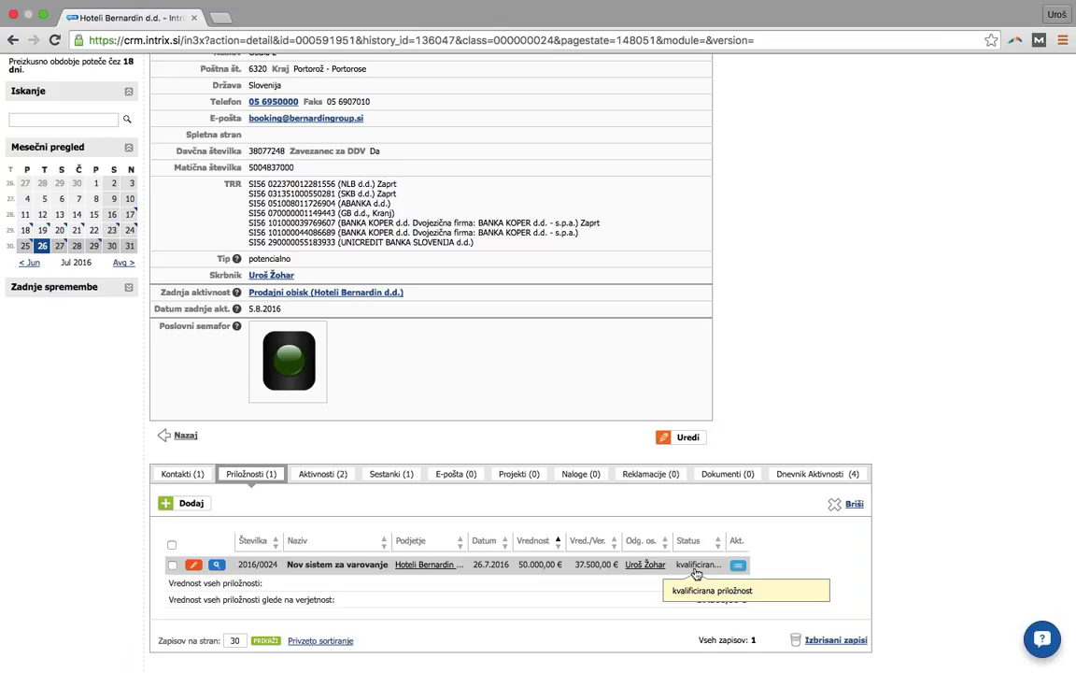
{"action": "left_click", "coordinate": [316, 474]}
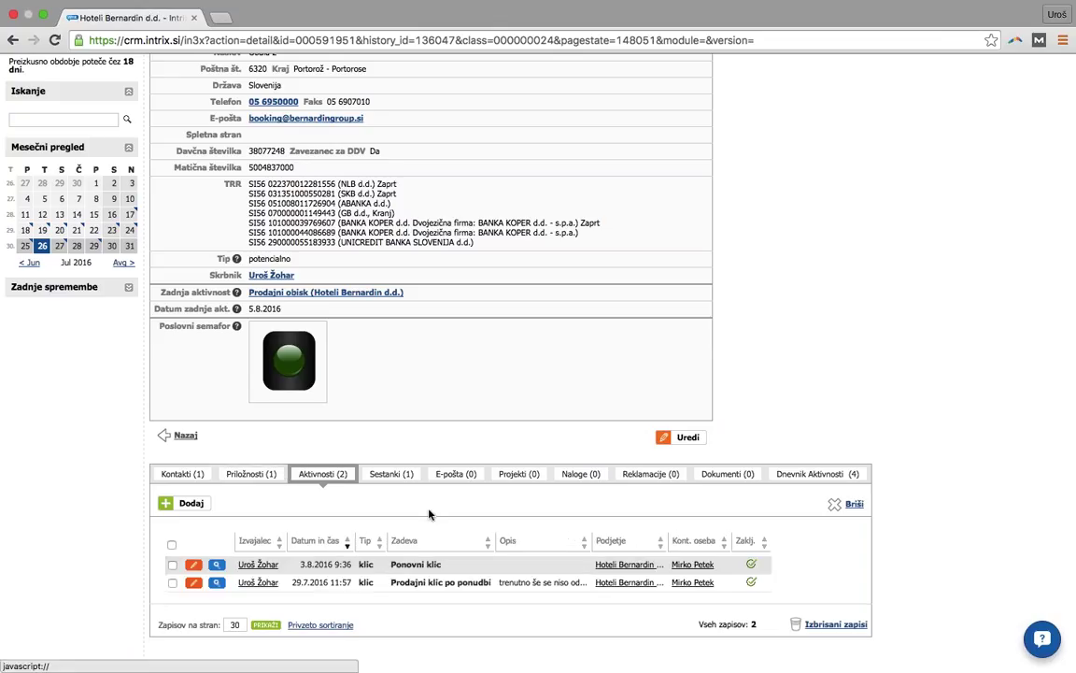
{"action": "left_click", "coordinate": [390, 474]}
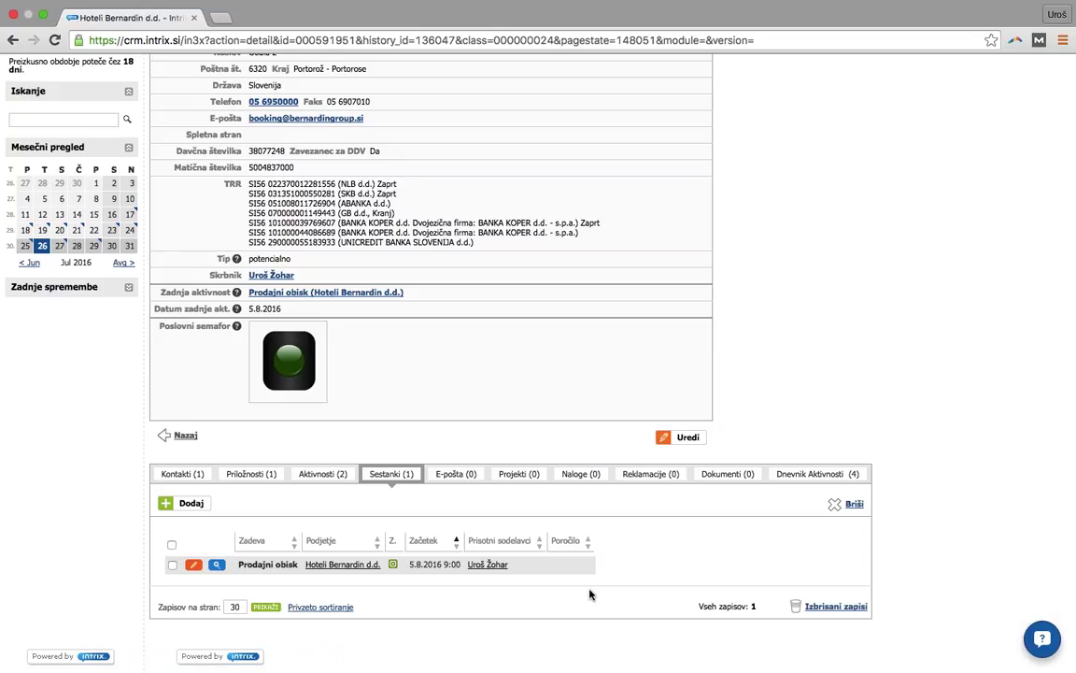
{"action": "left_click", "coordinate": [252, 473]}
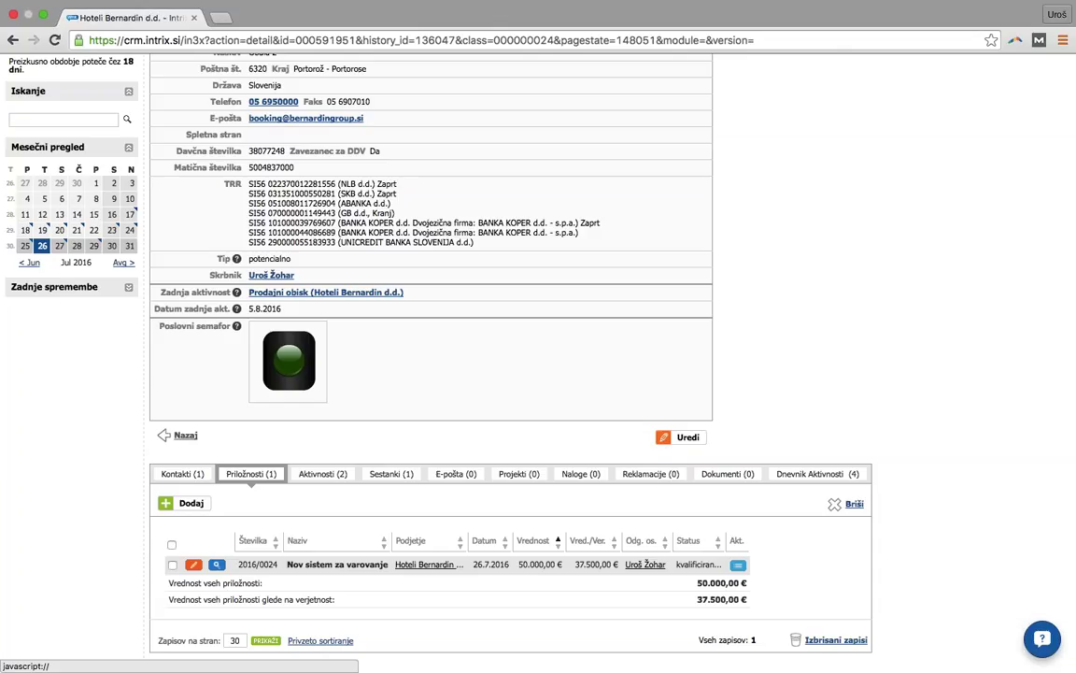
- Set opportunity 2016/0024 Nov sistem za varovanje to status uspešno zaključena and save
{"action": "left_click", "coordinate": [192, 566]}
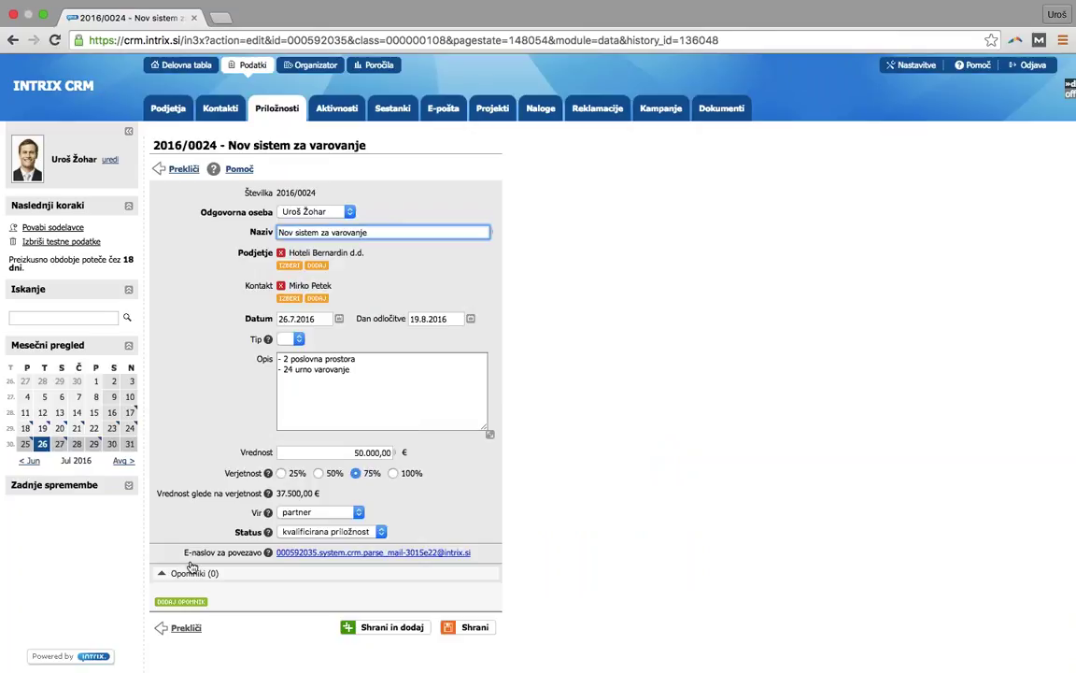
{"action": "left_click", "coordinate": [343, 532]}
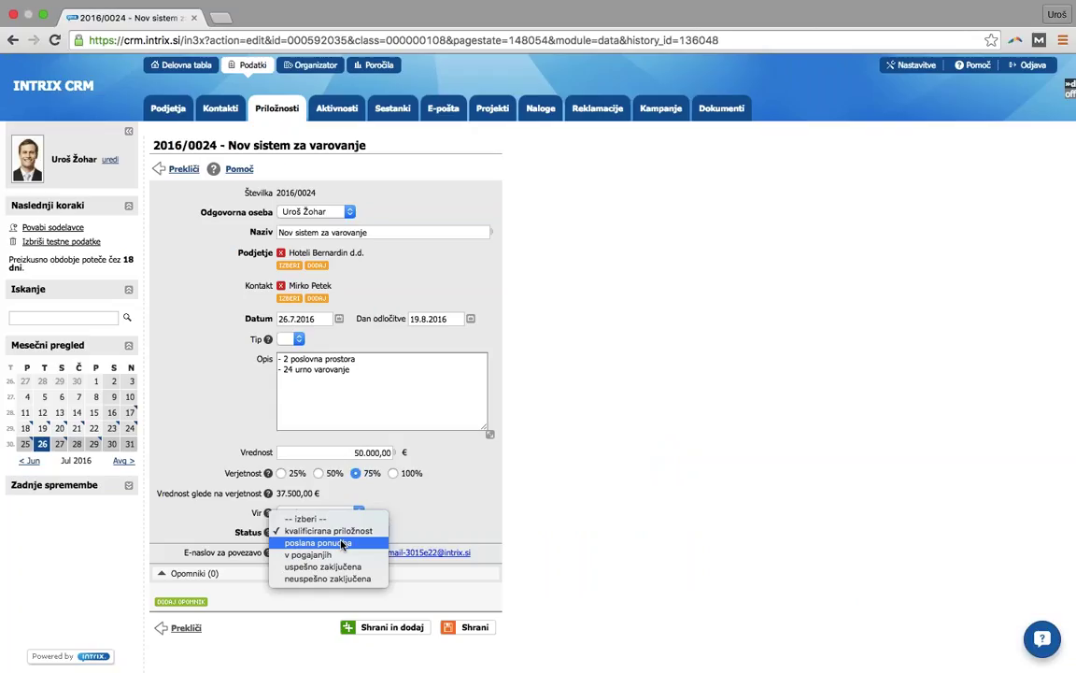
{"action": "left_click", "coordinate": [337, 566]}
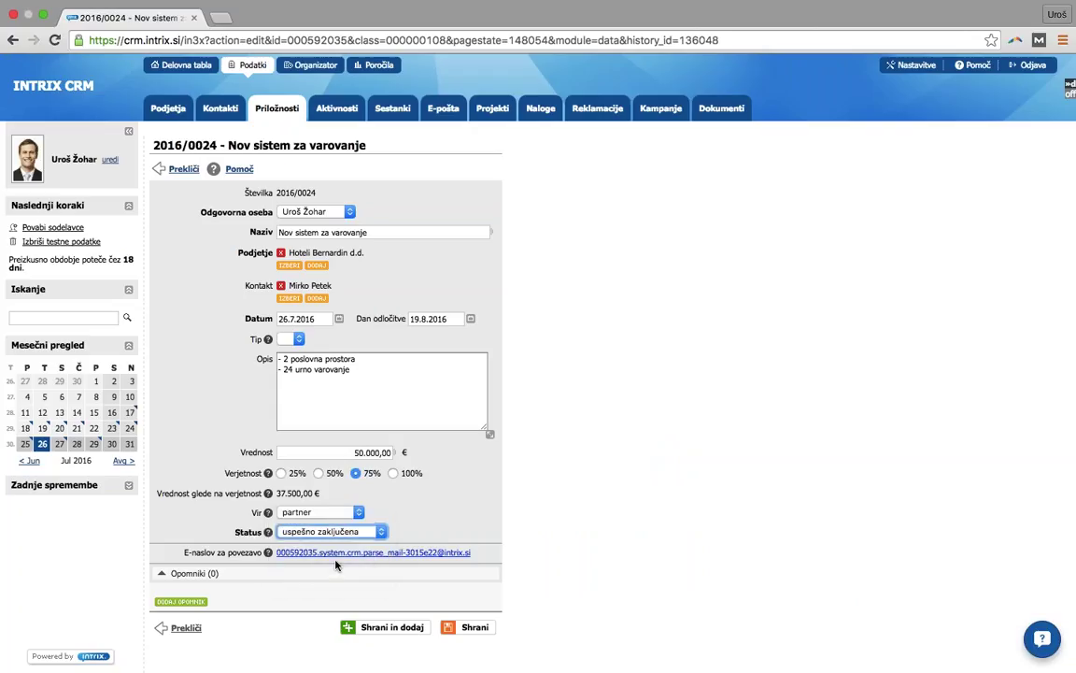
{"action": "left_click", "coordinate": [467, 627]}
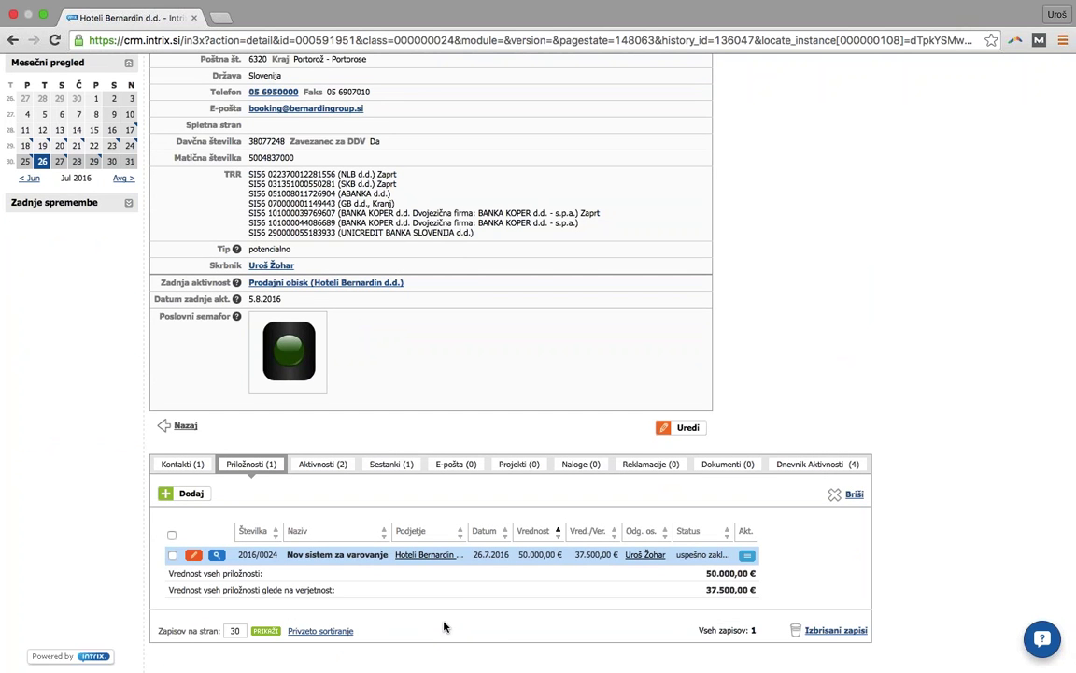
{"action": "scroll", "coordinate": [427, 404], "scroll_direction": "up", "scroll_amount": 6}
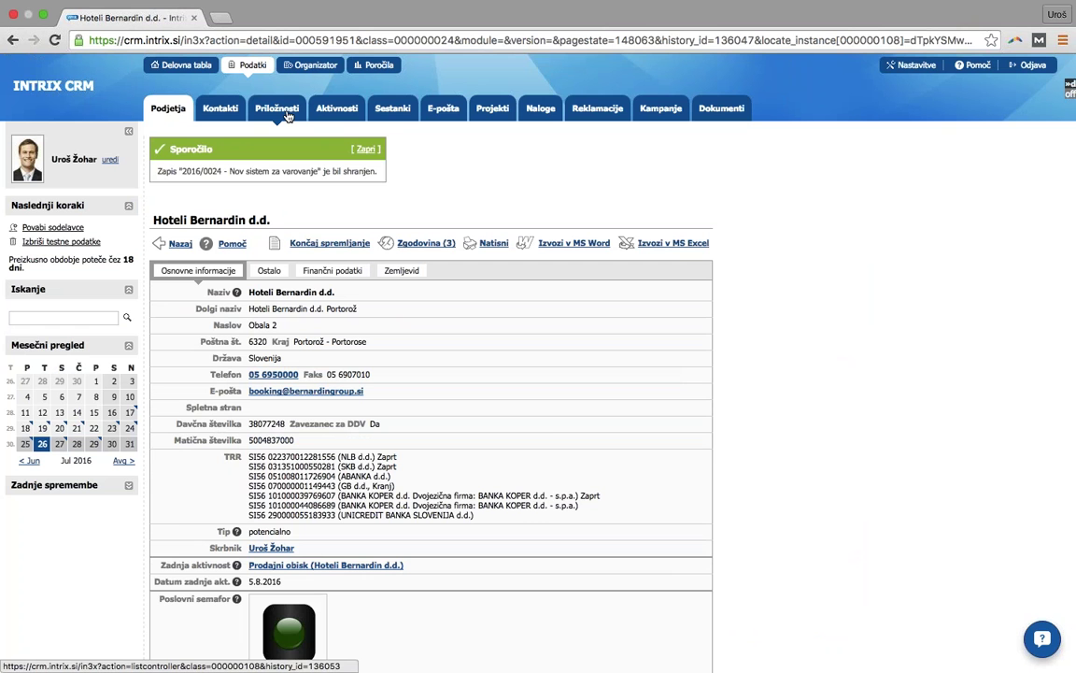
- Look over the company page, then open the Projekti list of 17 projects
{"action": "scroll", "coordinate": [827, 289], "scroll_direction": "down", "scroll_amount": 5}
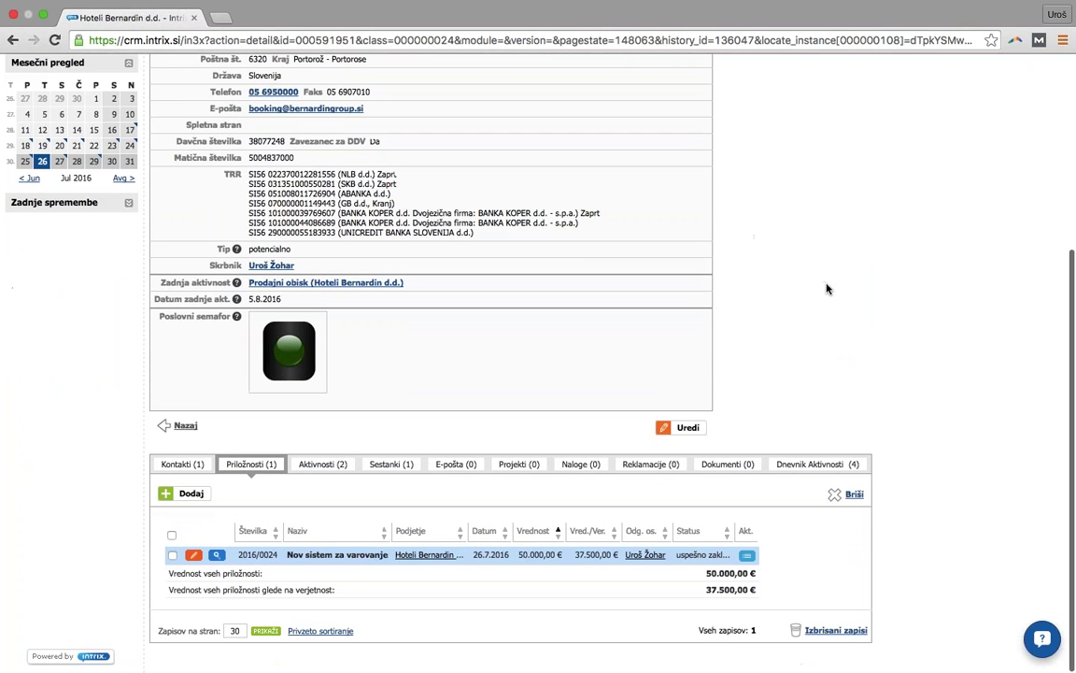
{"action": "scroll", "coordinate": [827, 289], "scroll_direction": "up", "scroll_amount": 5}
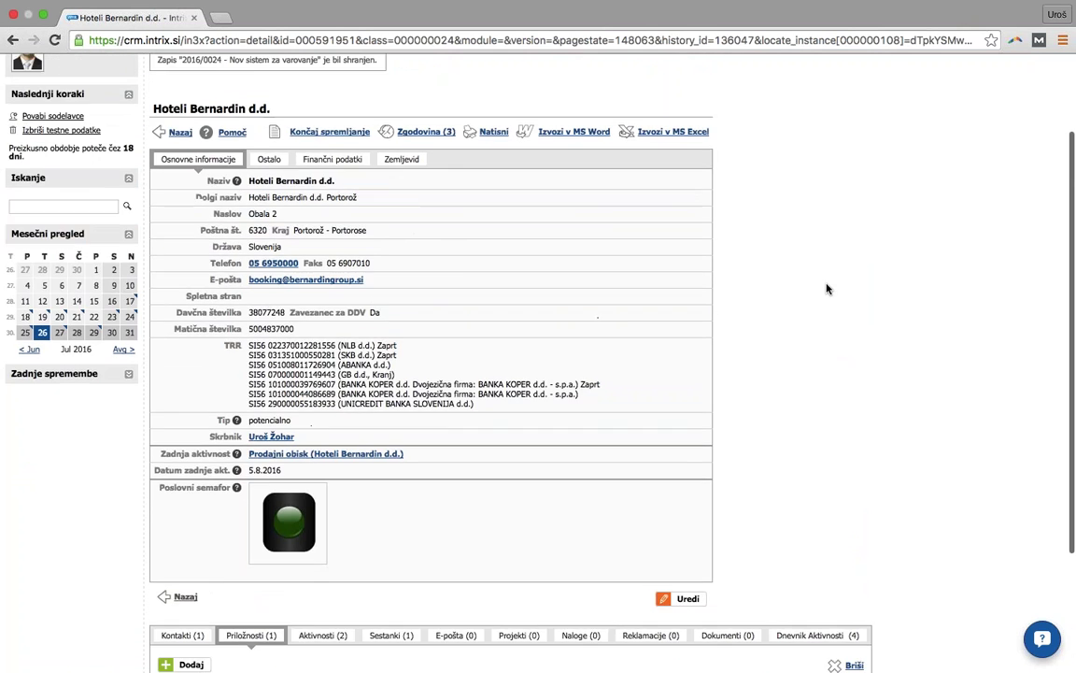
{"action": "scroll", "coordinate": [827, 288], "scroll_direction": "up", "scroll_amount": 2}
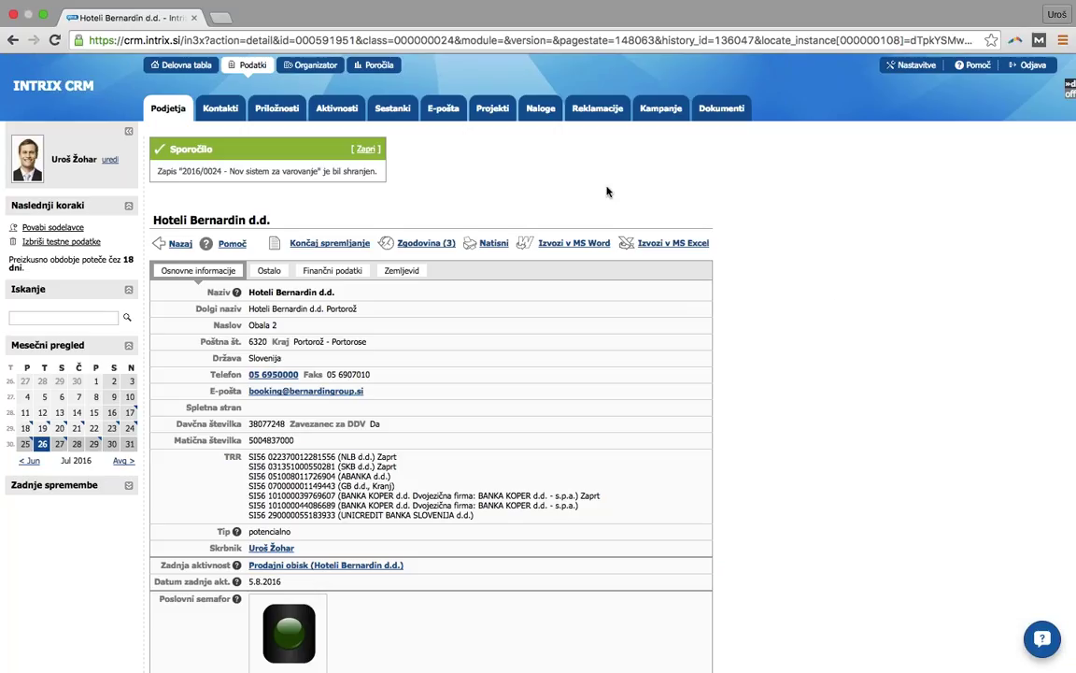
{"action": "left_click", "coordinate": [493, 109]}
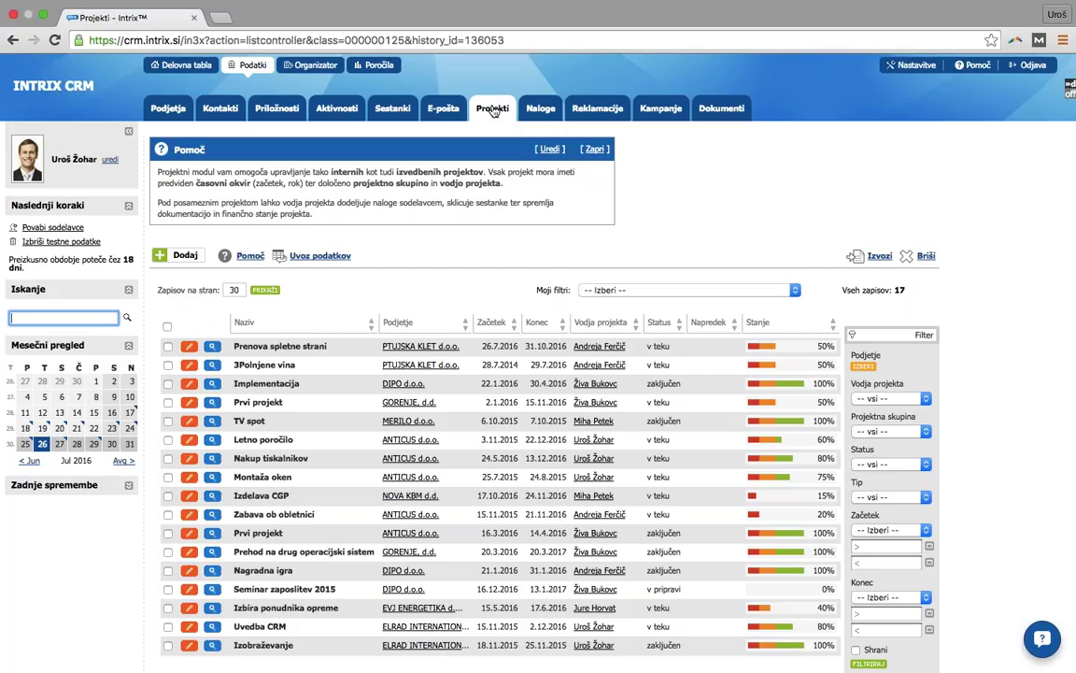
- Open the Prenova spletne strani project and check its meetings, time usage and documents
{"action": "left_click", "coordinate": [343, 351]}
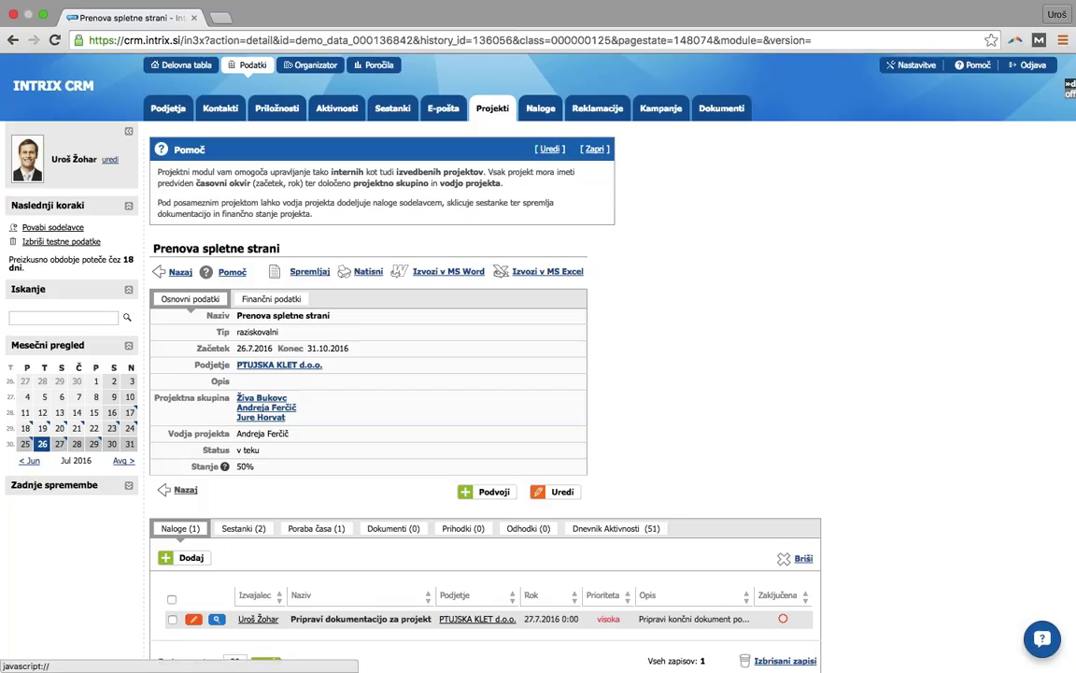
{"action": "left_click", "coordinate": [243, 528]}
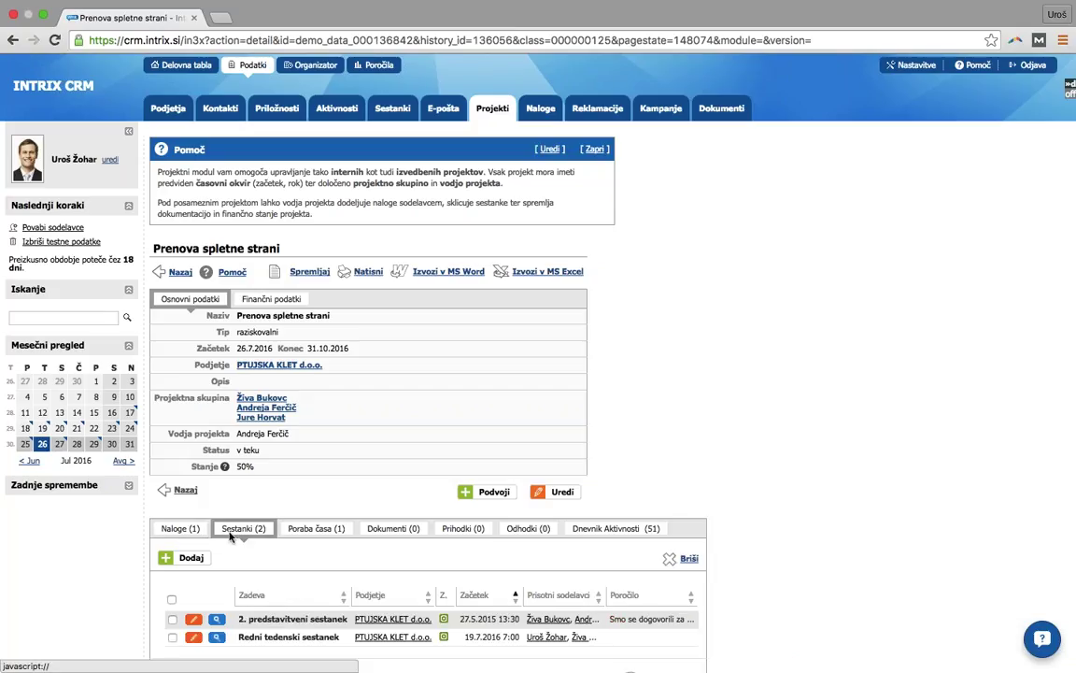
{"action": "left_click", "coordinate": [316, 528]}
{"action": "left_click", "coordinate": [393, 528]}
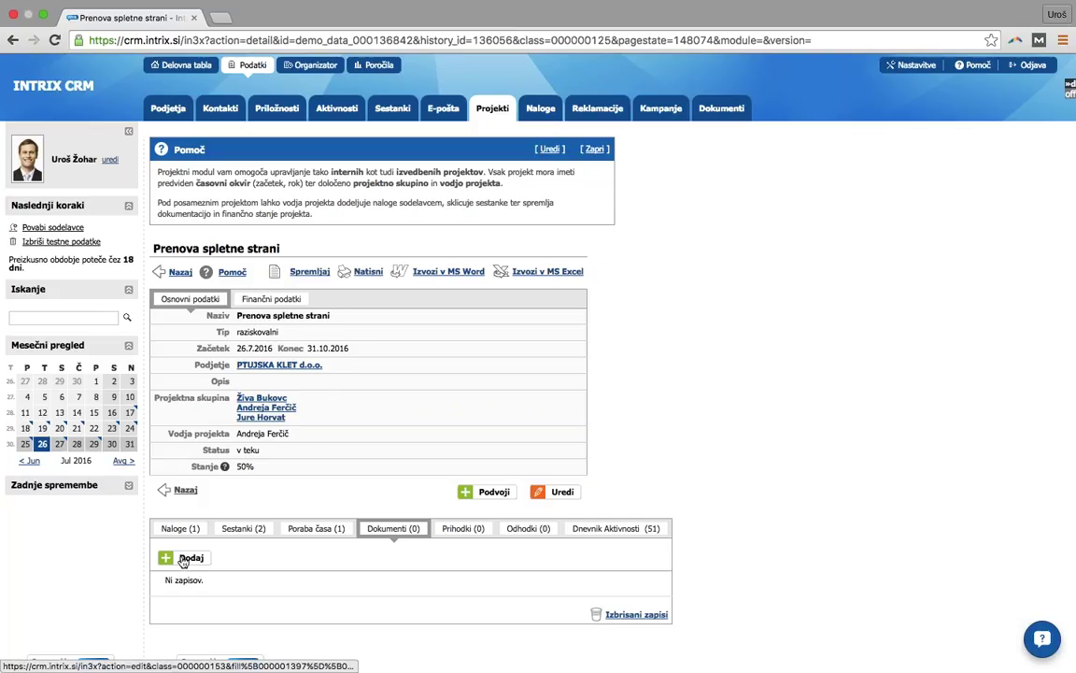
- Start a new document in the Dokumenti module, noting the 15 MB size limit
{"action": "left_click", "coordinate": [718, 112]}
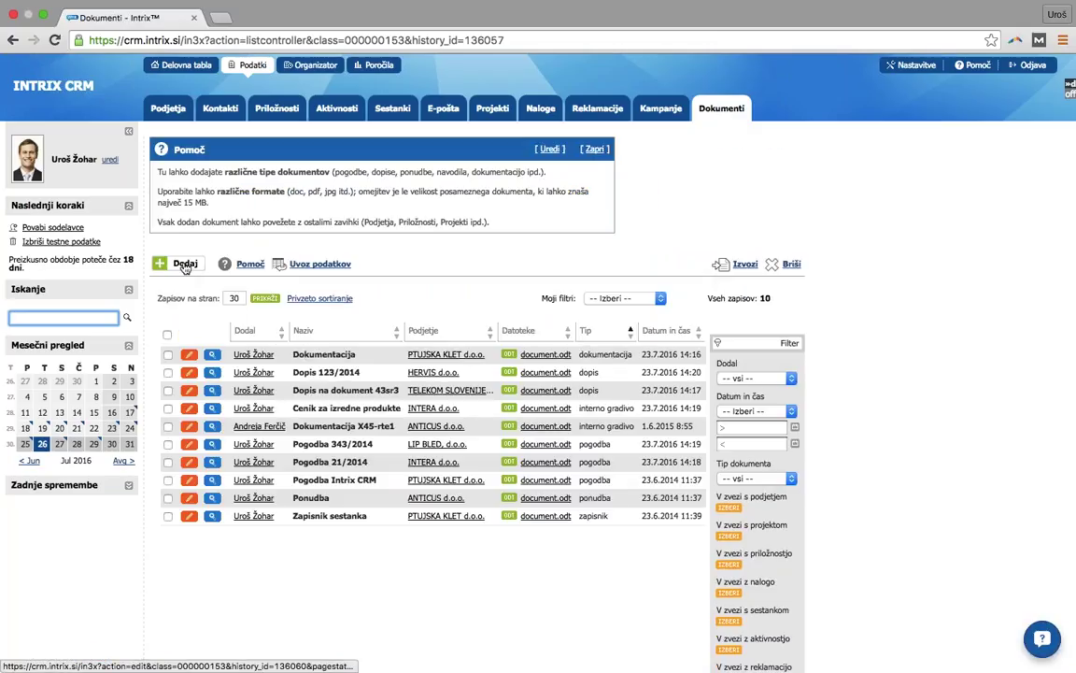
{"action": "left_click", "coordinate": [185, 264]}
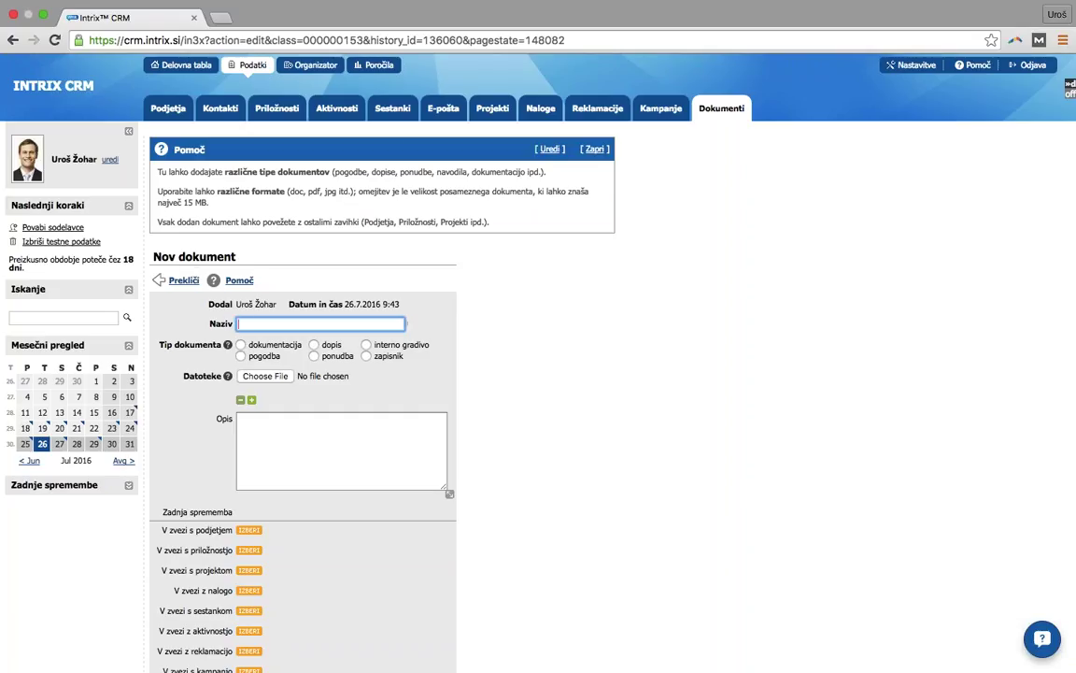
{"action": "left_click_drag", "start_coordinate": [157, 202], "coordinate": [205, 202]}
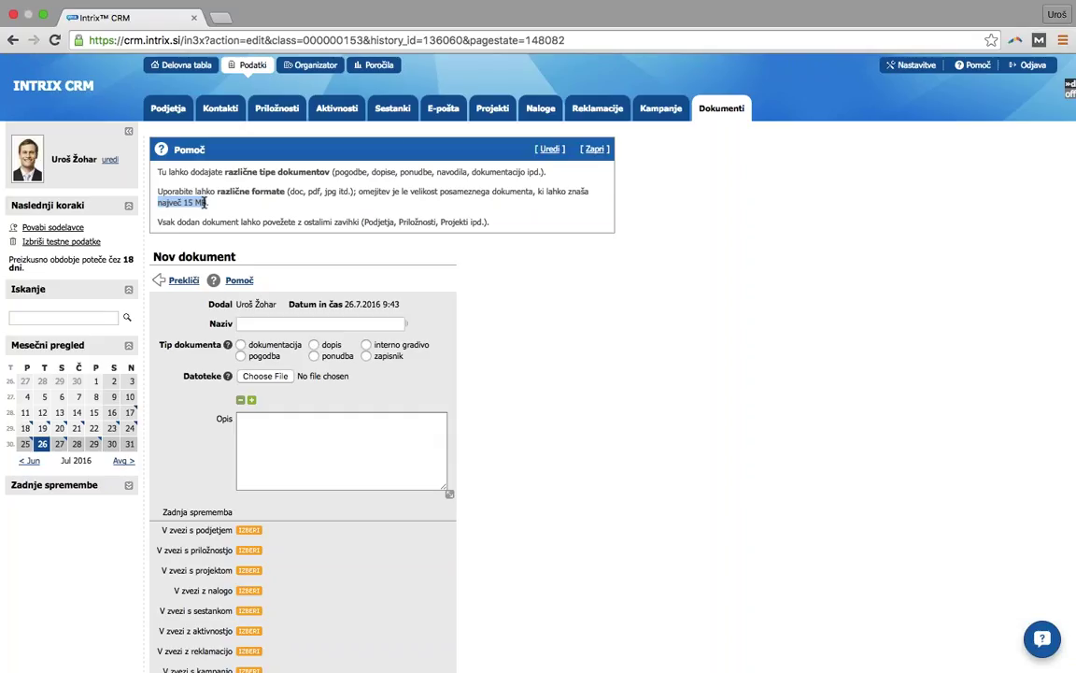
{"action": "left_click_drag", "start_coordinate": [205, 202], "coordinate": [207, 202]}
{"action": "left_click", "coordinate": [280, 323]}
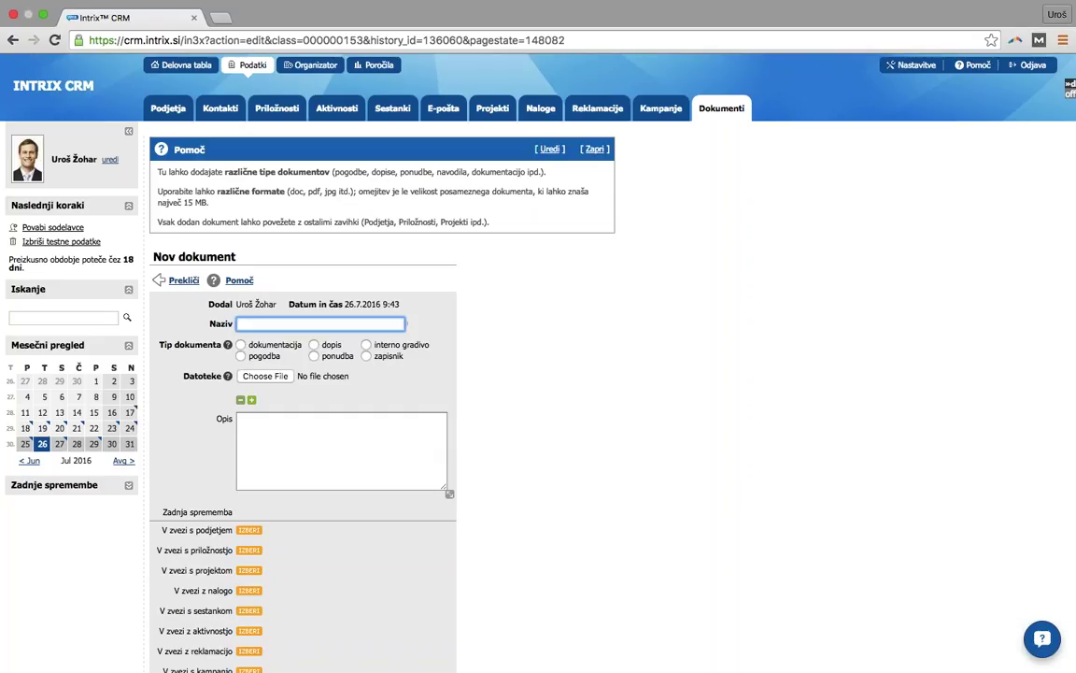
- Name the new document 'Ponudba', set its type to ponudba, and attach 20160718_125208 (1).jpg
{"action": "type", "text": "Ponudba"}
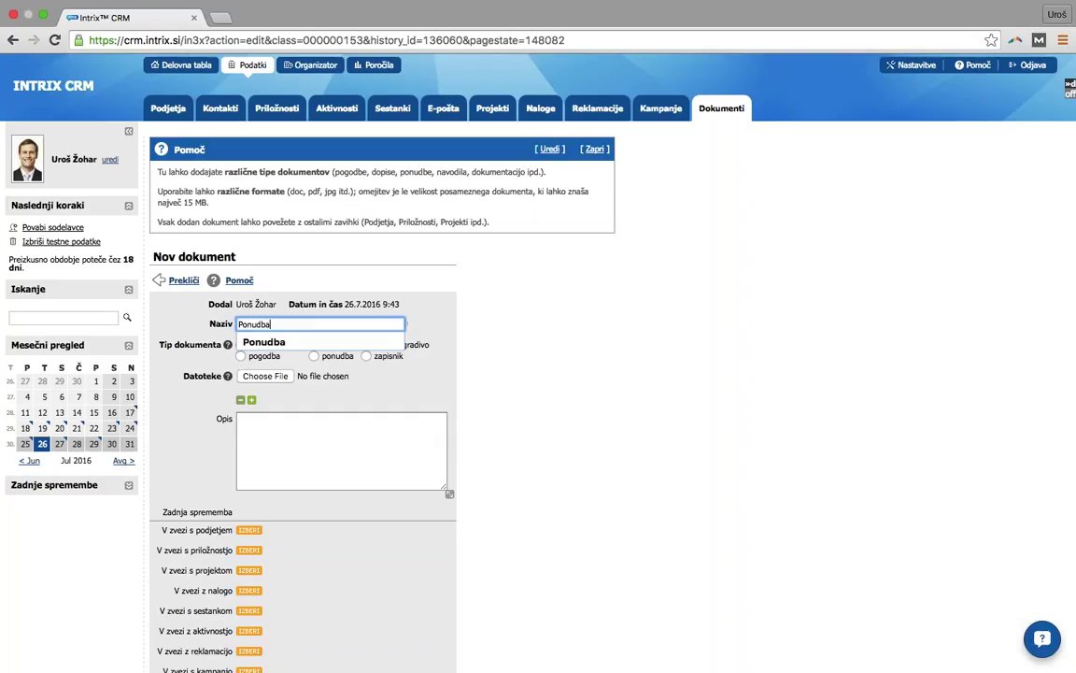
{"action": "left_click", "coordinate": [534, 353]}
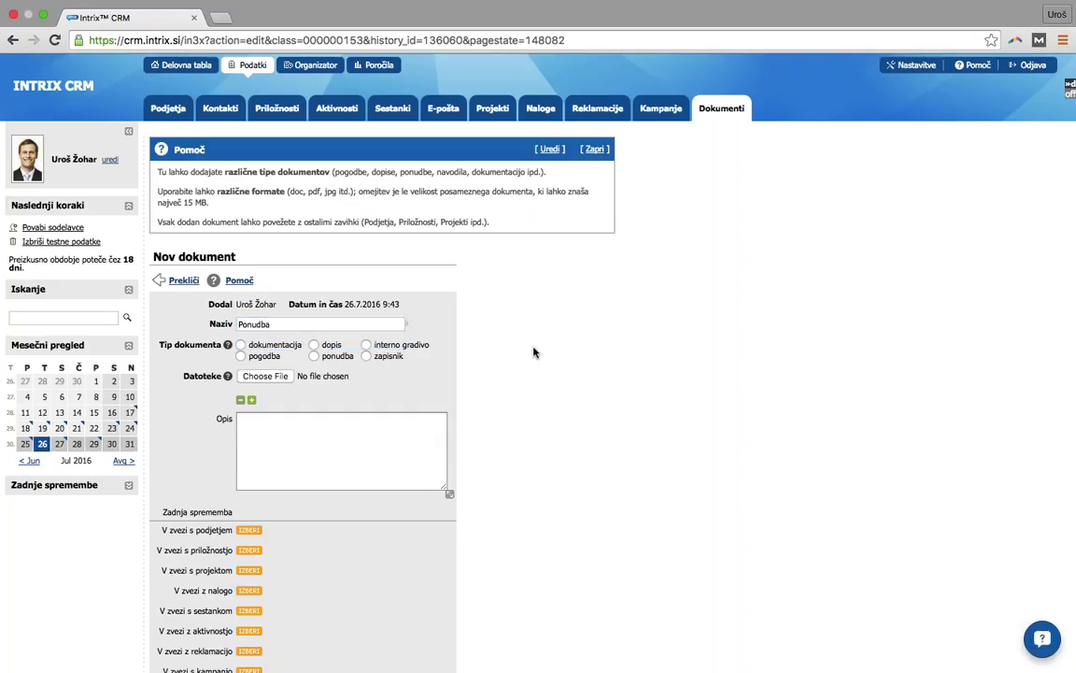
{"action": "left_click", "coordinate": [315, 357]}
{"action": "left_click", "coordinate": [280, 376]}
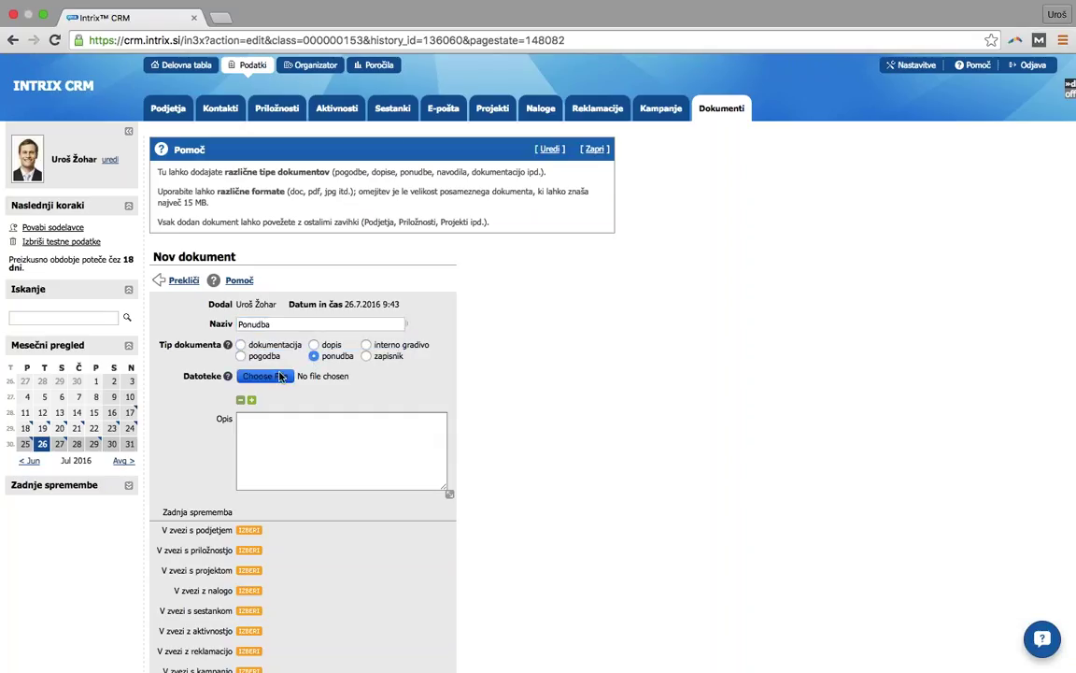
{"action": "scroll", "coordinate": [509, 156], "scroll_direction": "up", "scroll_amount": 1}
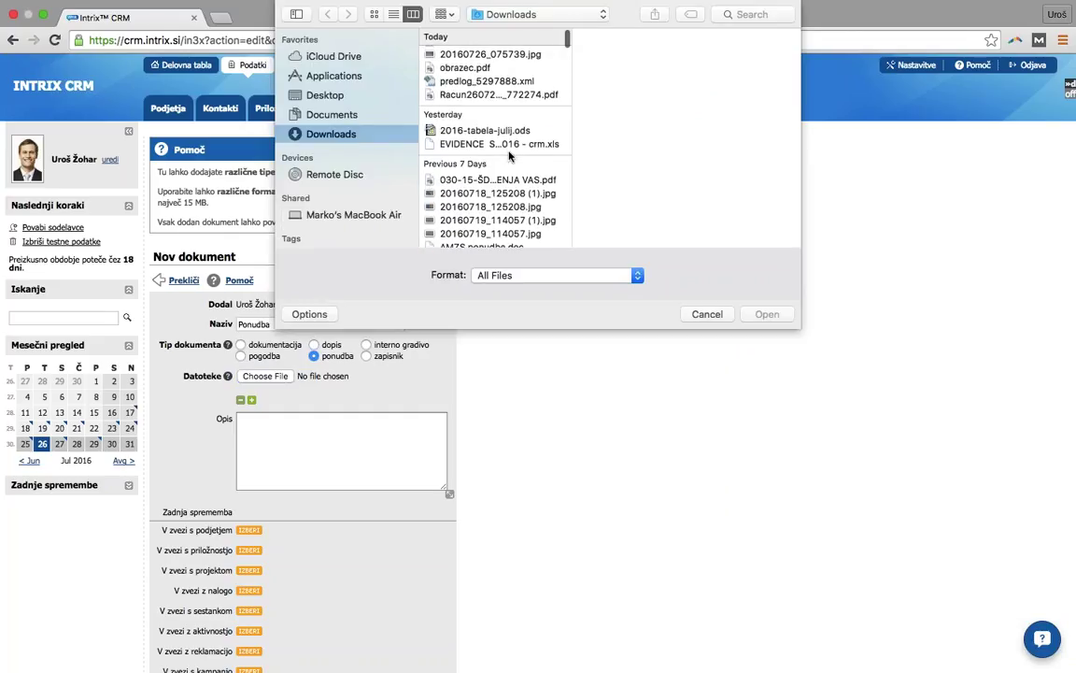
{"action": "scroll", "coordinate": [510, 156], "scroll_direction": "down", "scroll_amount": 2}
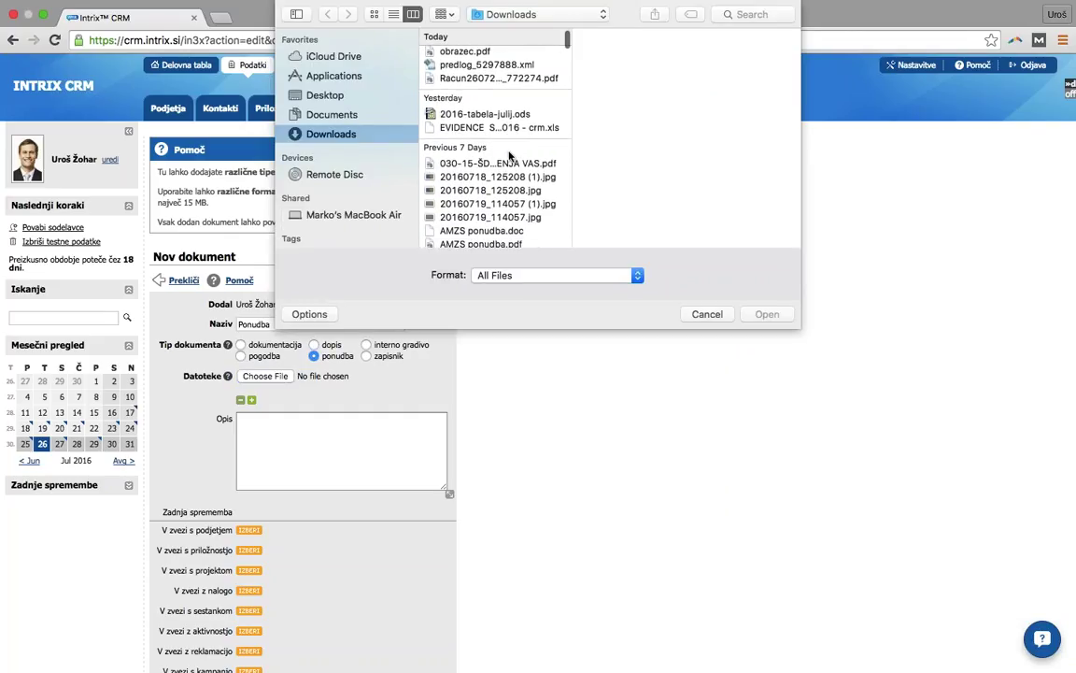
{"action": "left_click", "coordinate": [437, 176]}
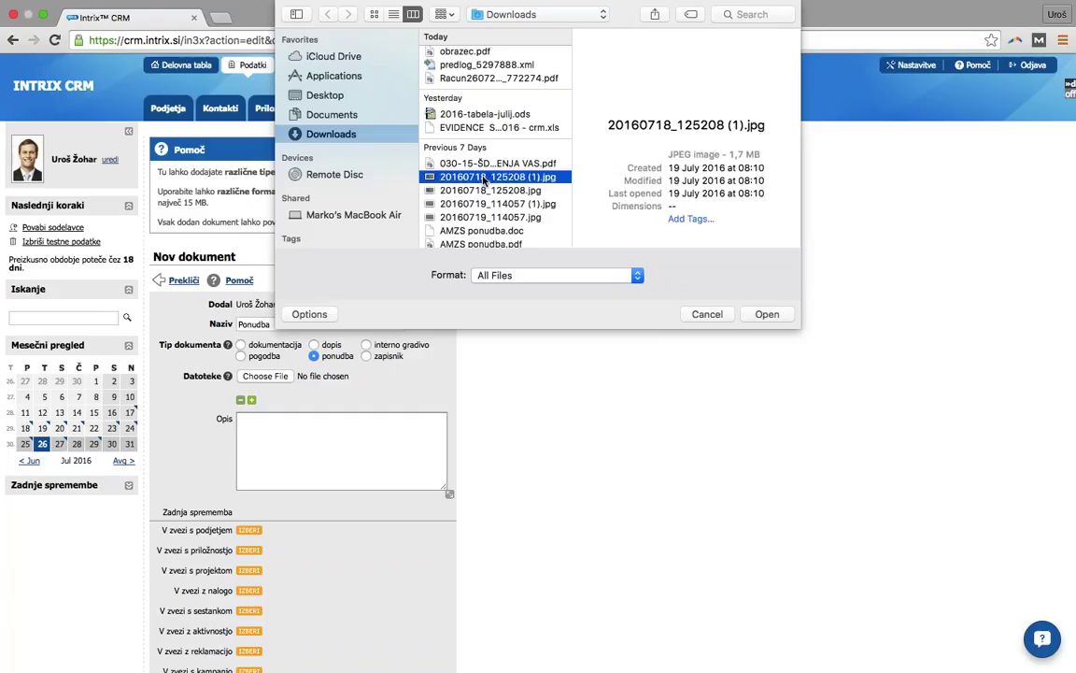
{"action": "double_click", "coordinate": [437, 177]}
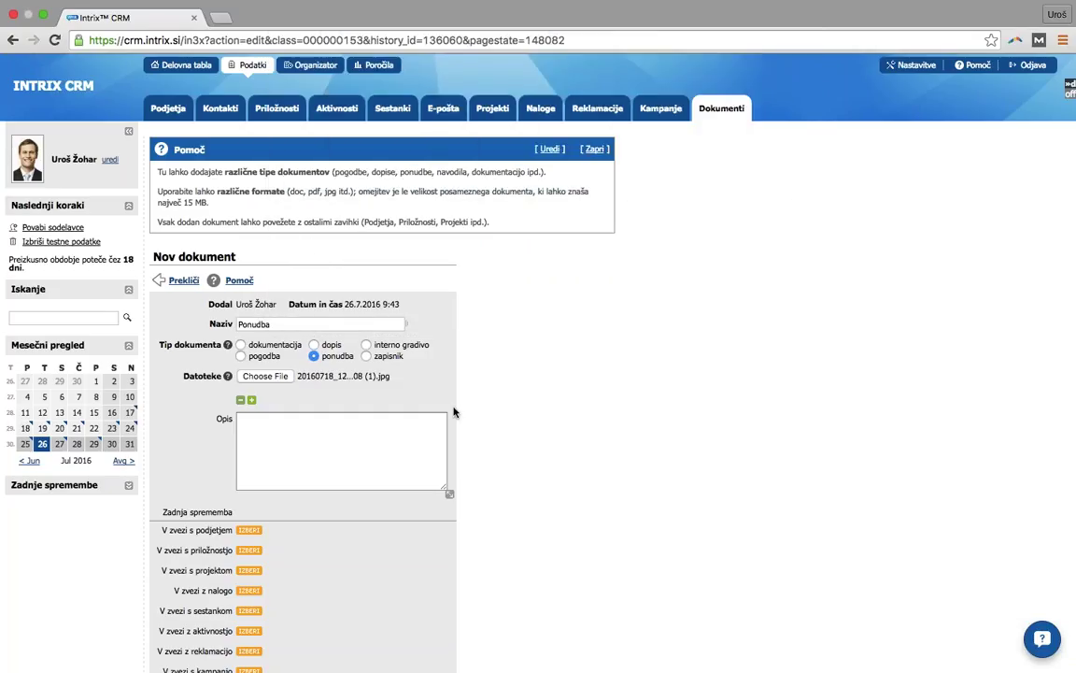
- Link it to Hoteli Bernardin d.d. and the 2016/0024 Nov sistem za varovanje opportunity, then save
{"action": "left_click", "coordinate": [249, 530]}
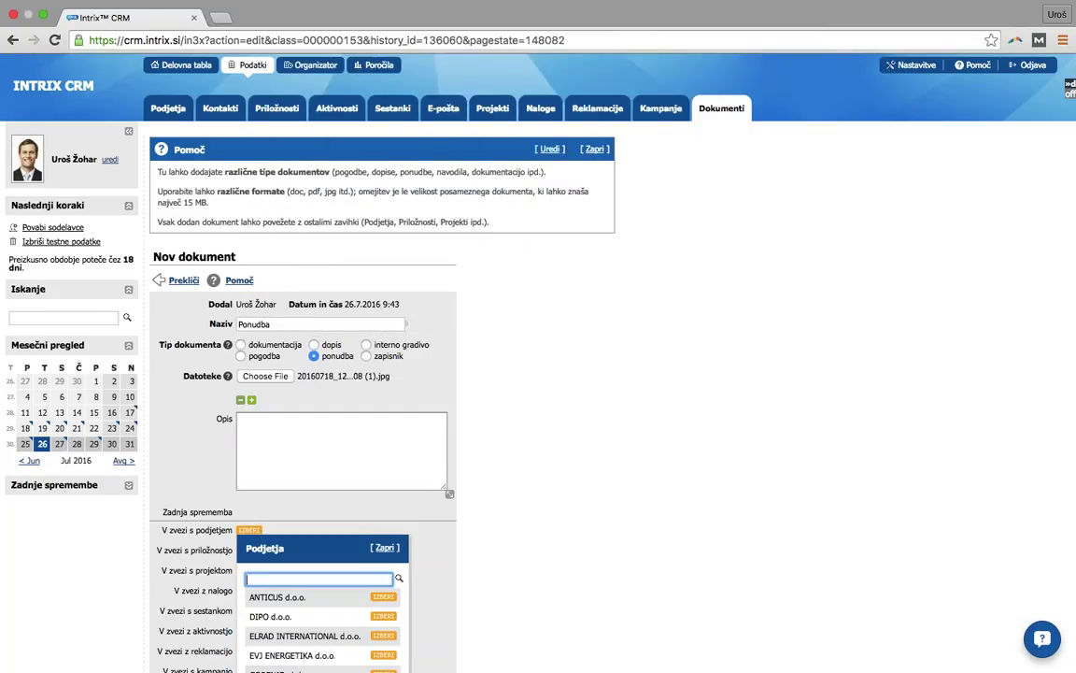
{"action": "scroll", "coordinate": [318, 523], "scroll_direction": "down", "scroll_amount": 3}
{"action": "scroll", "coordinate": [313, 533], "scroll_direction": "down", "scroll_amount": 1}
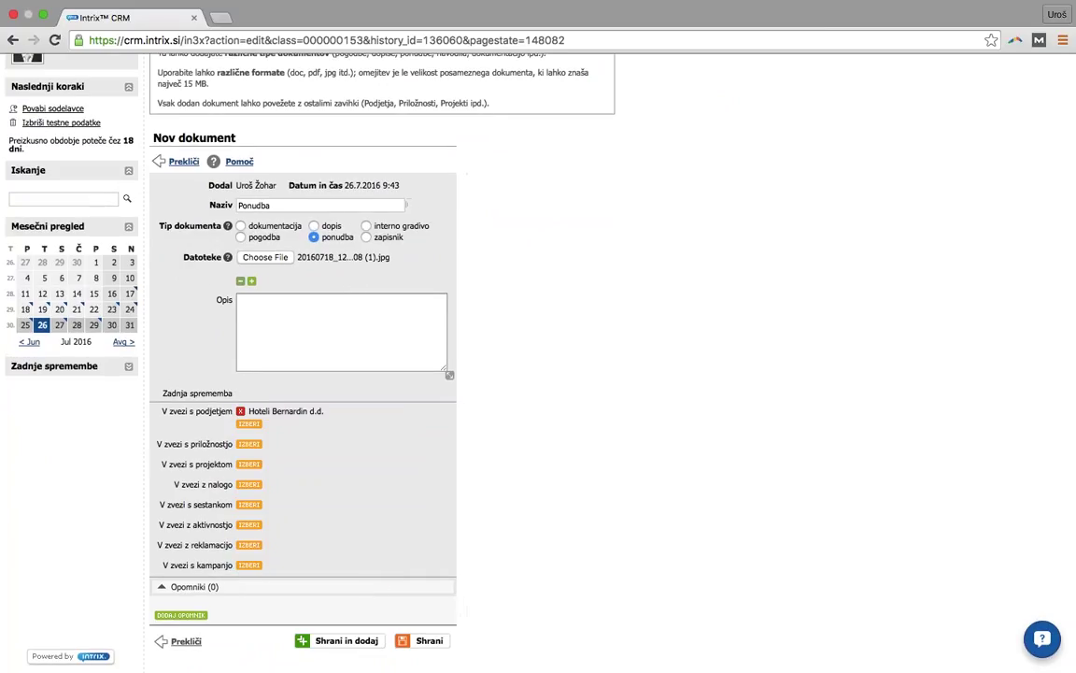
{"action": "left_click", "coordinate": [249, 444]}
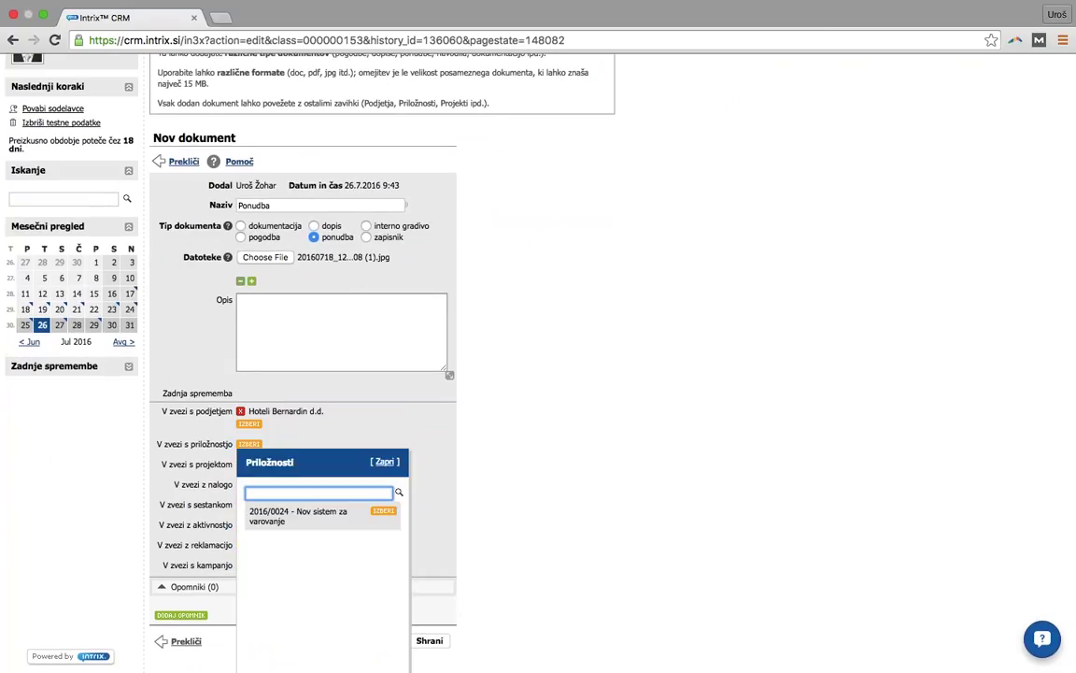
{"action": "left_click", "coordinate": [271, 509]}
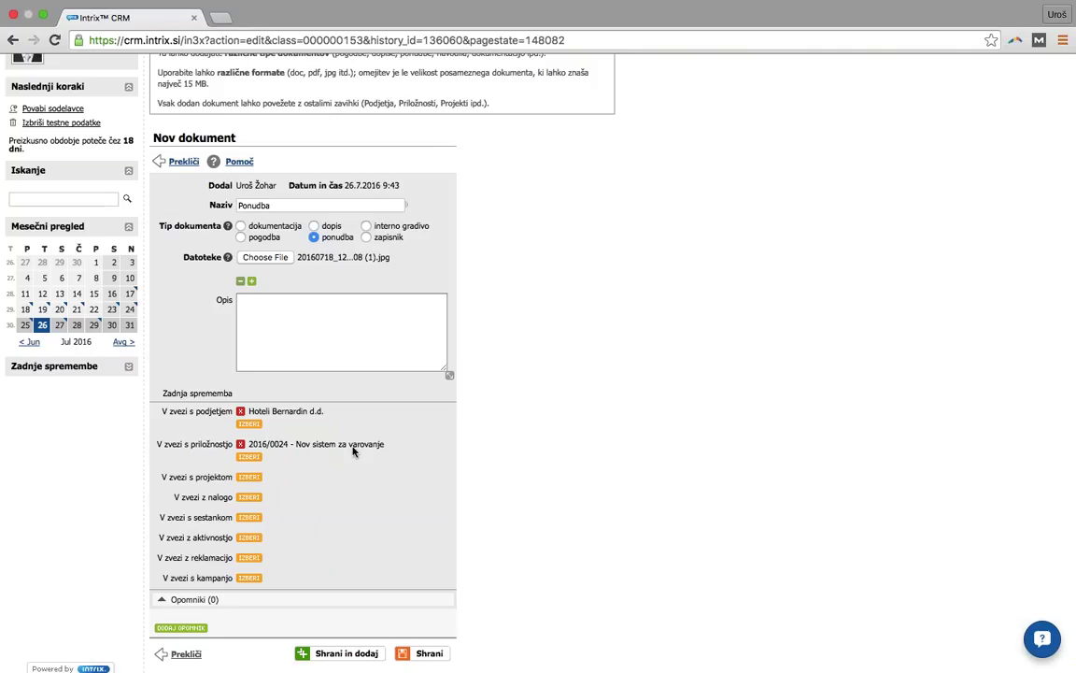
{"action": "left_click", "coordinate": [429, 657]}
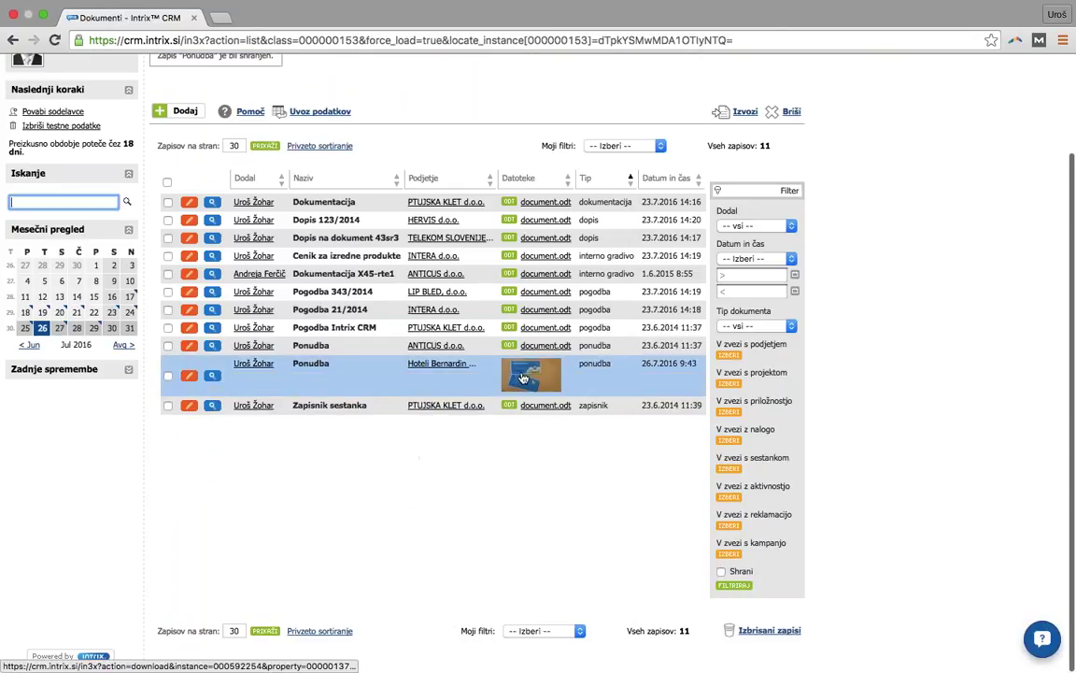
{"action": "scroll", "coordinate": [495, 439], "scroll_direction": "up", "scroll_amount": 2}
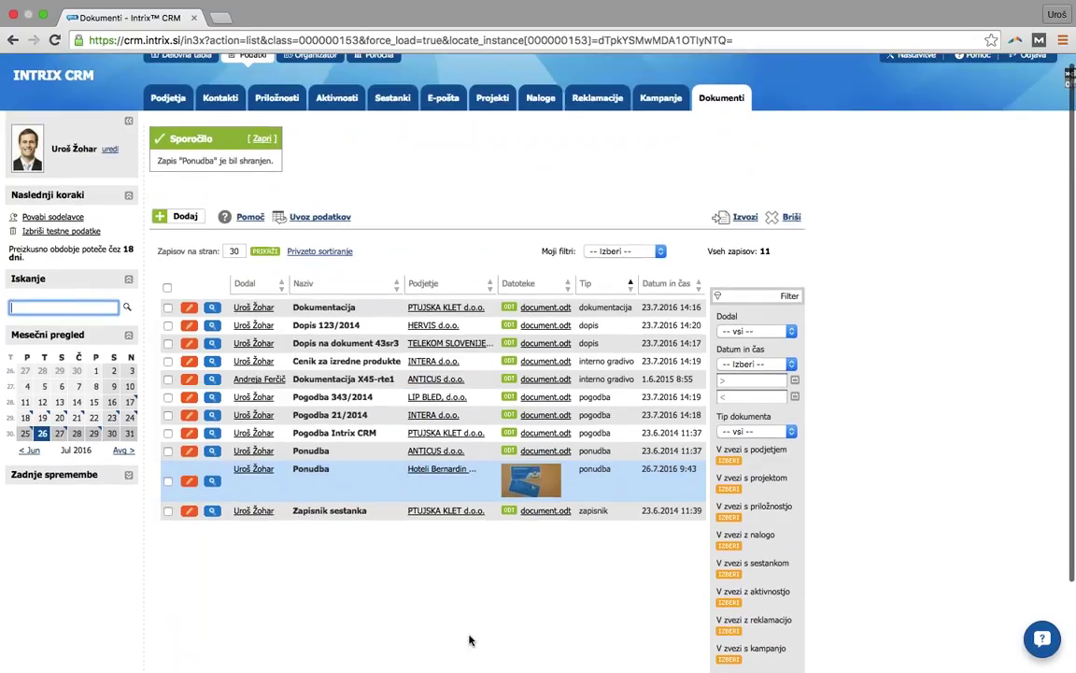
- Open Hoteli Bernardin d.d.'s record and review its opportunities, activities, meetings, documents and complaints
{"action": "left_click", "coordinate": [439, 472]}
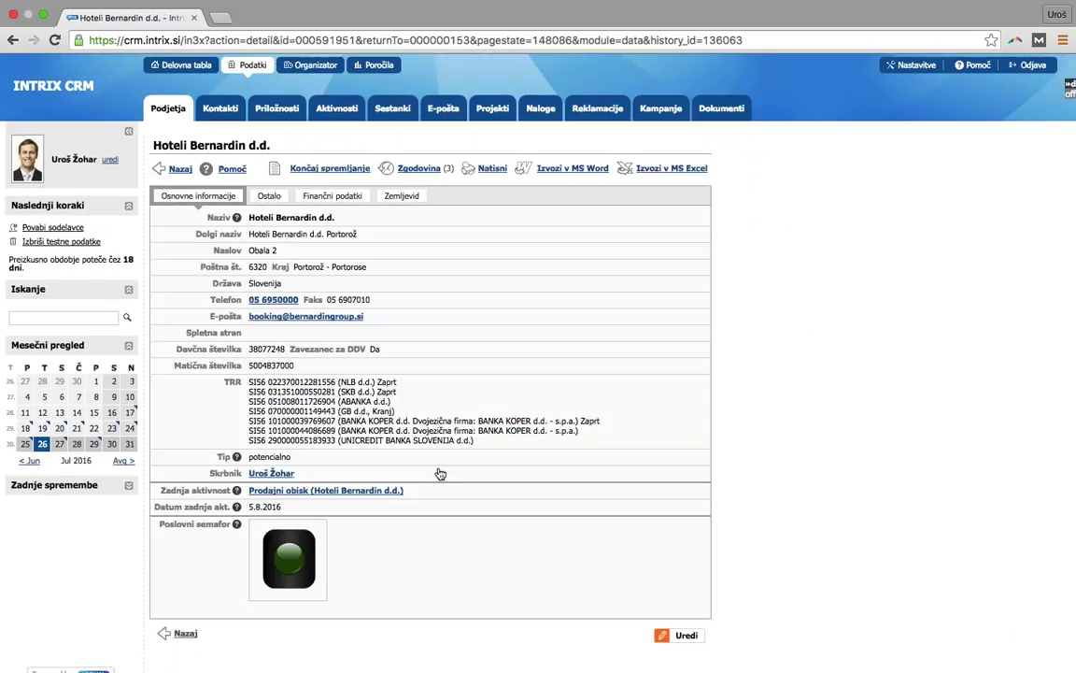
{"action": "scroll", "coordinate": [559, 471], "scroll_direction": "down", "scroll_amount": 4}
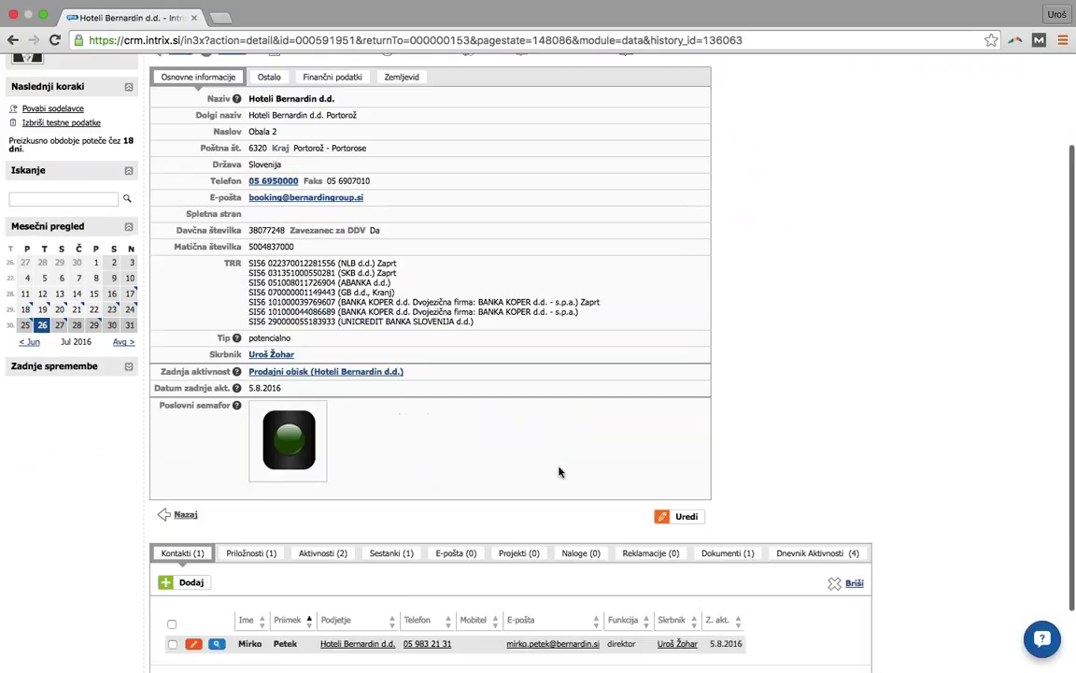
{"action": "left_click", "coordinate": [252, 507]}
{"action": "left_click", "coordinate": [323, 507]}
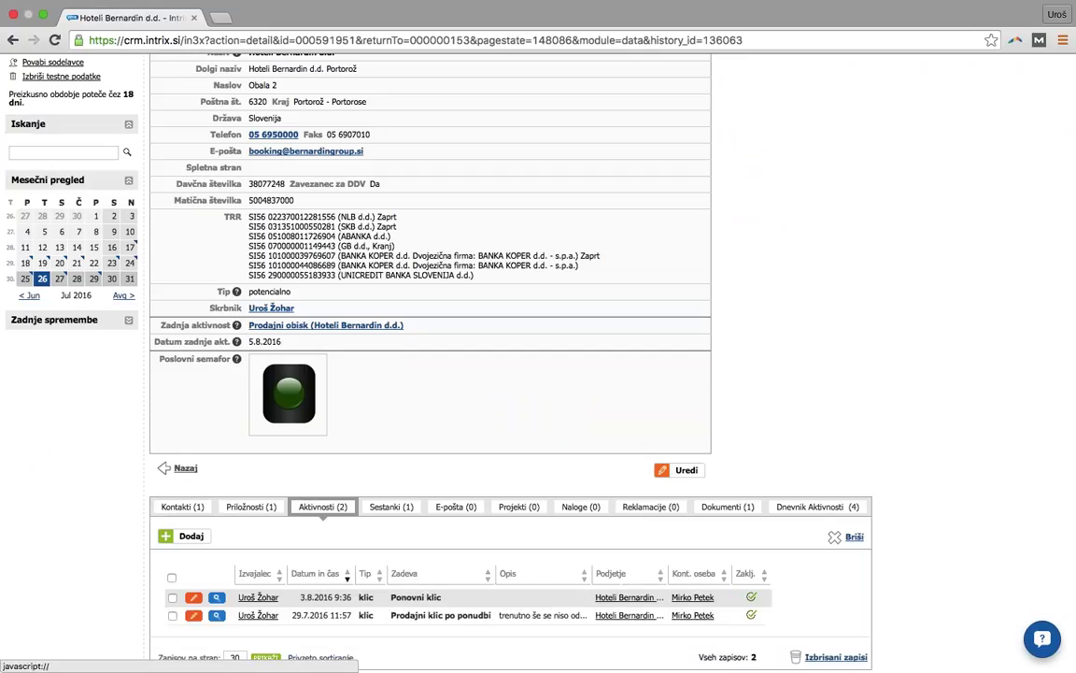
{"action": "left_click", "coordinate": [392, 507]}
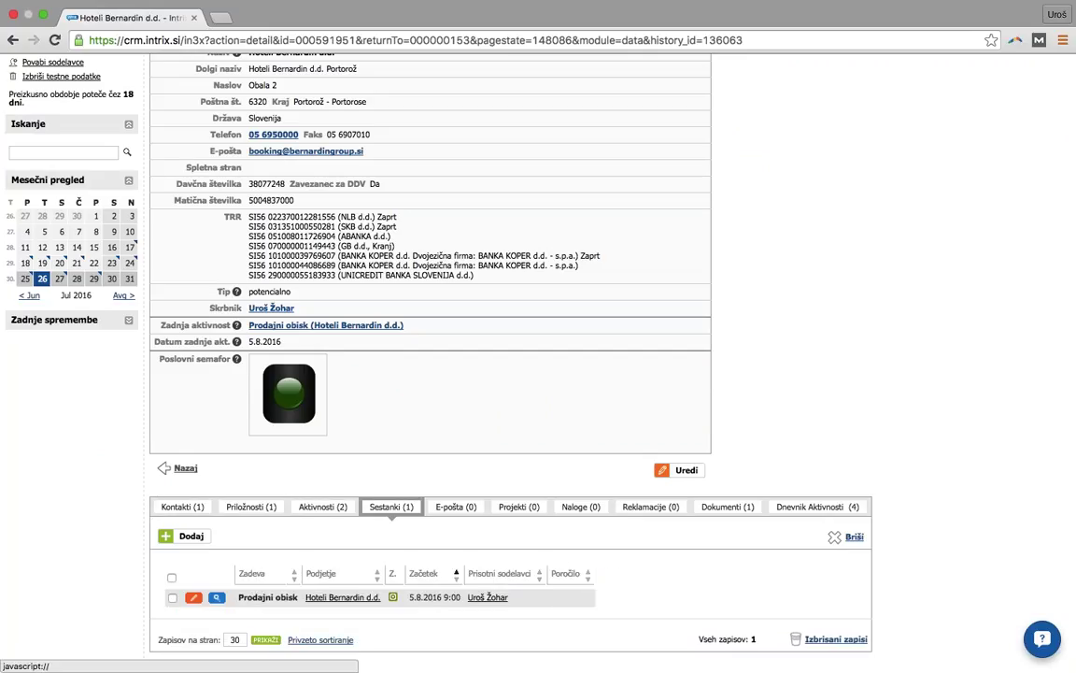
{"action": "left_click", "coordinate": [728, 506]}
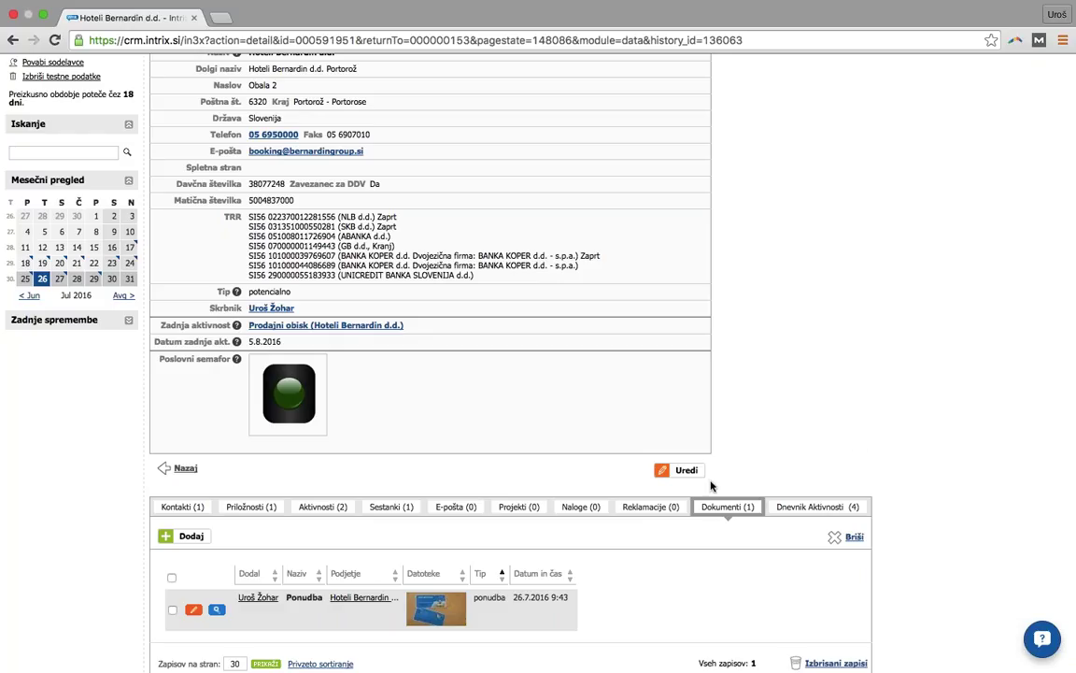
{"action": "left_click", "coordinate": [665, 507]}
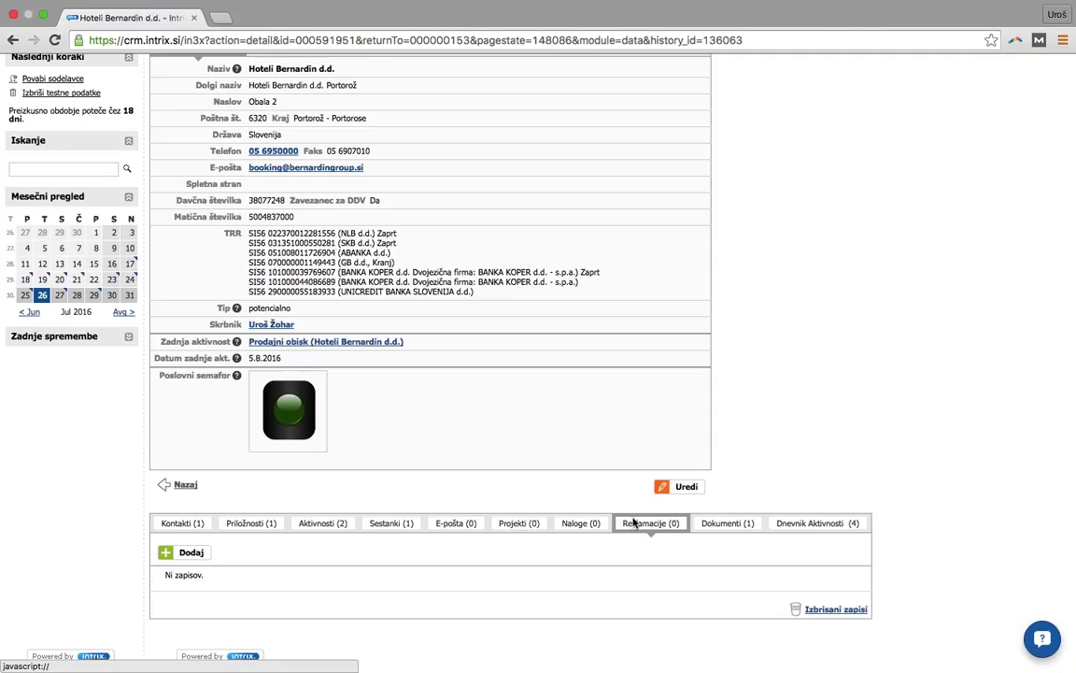
- Start a new complaint of type napačen račun with deadline 26.8.2016
{"action": "left_click", "coordinate": [196, 553]}
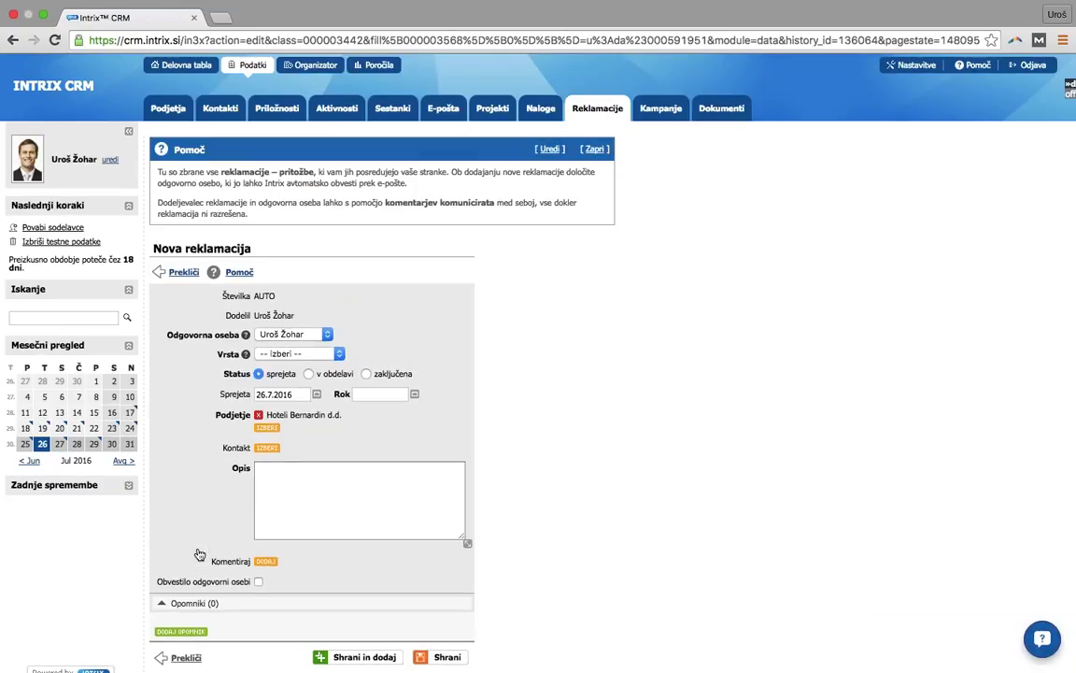
{"action": "left_click", "coordinate": [301, 353]}
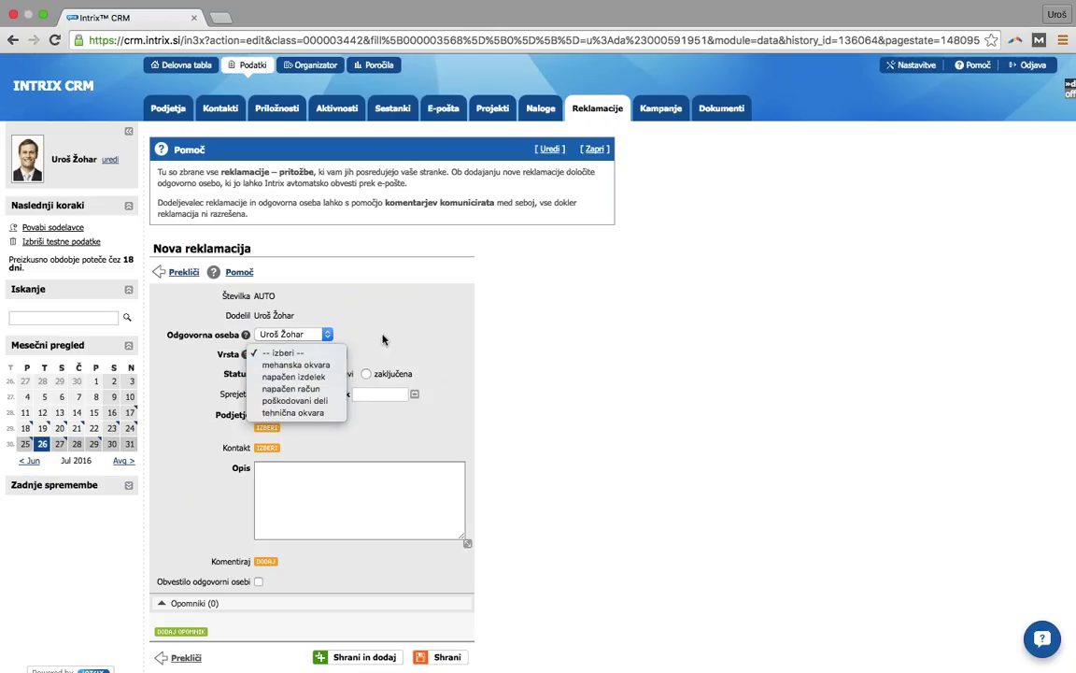
{"action": "left_click", "coordinate": [320, 336]}
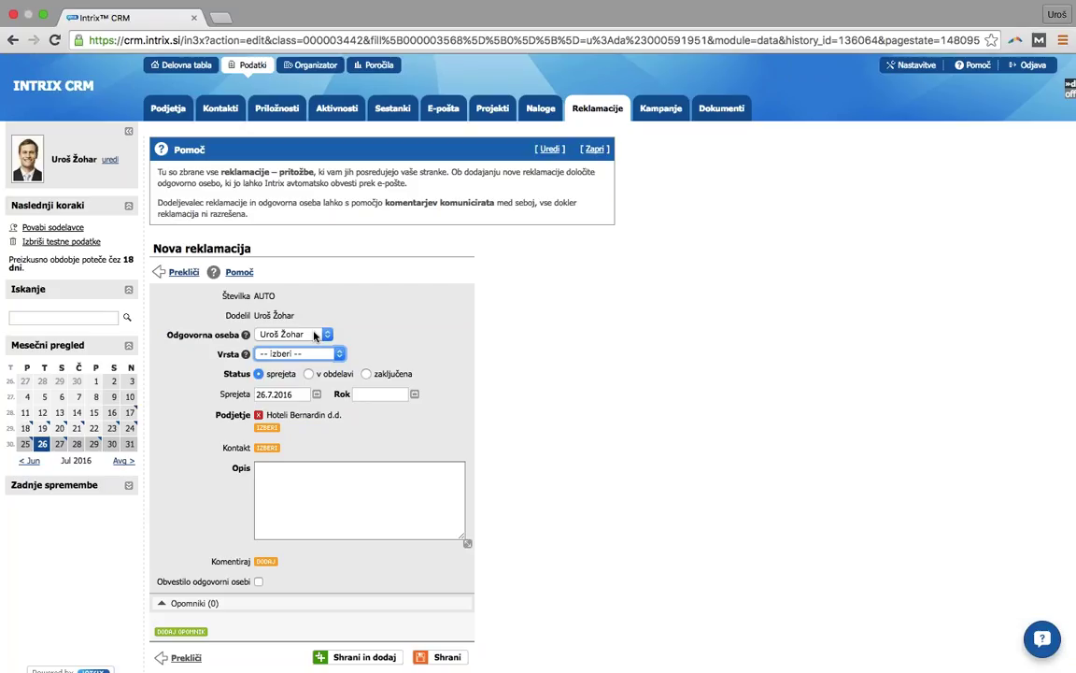
{"action": "left_click", "coordinate": [312, 354]}
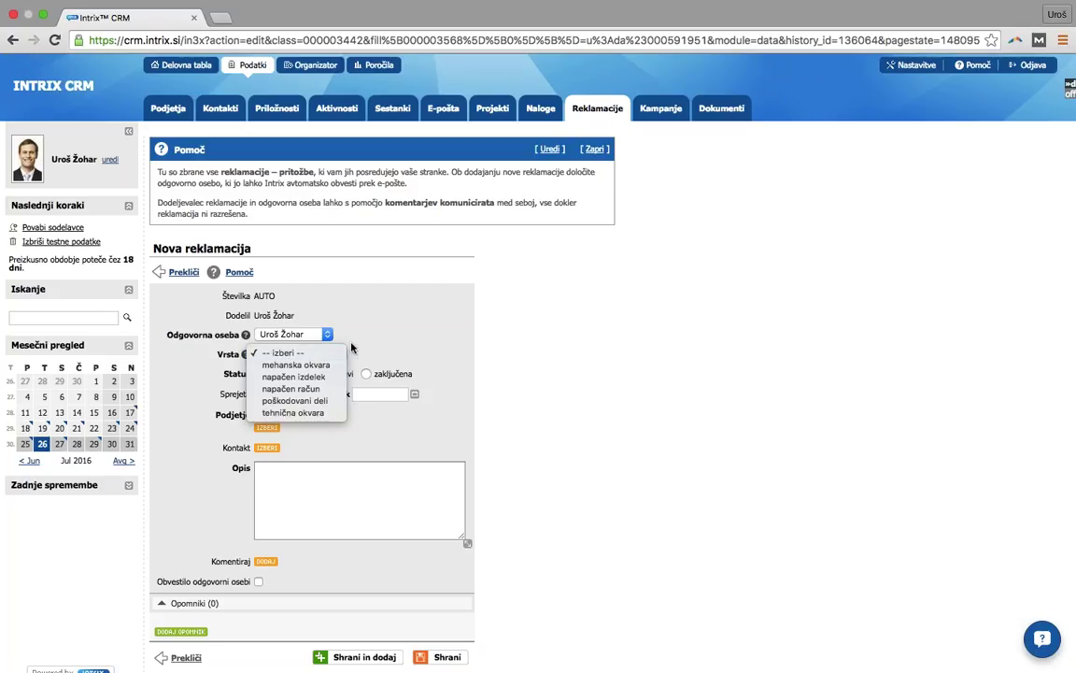
{"action": "left_click", "coordinate": [297, 387]}
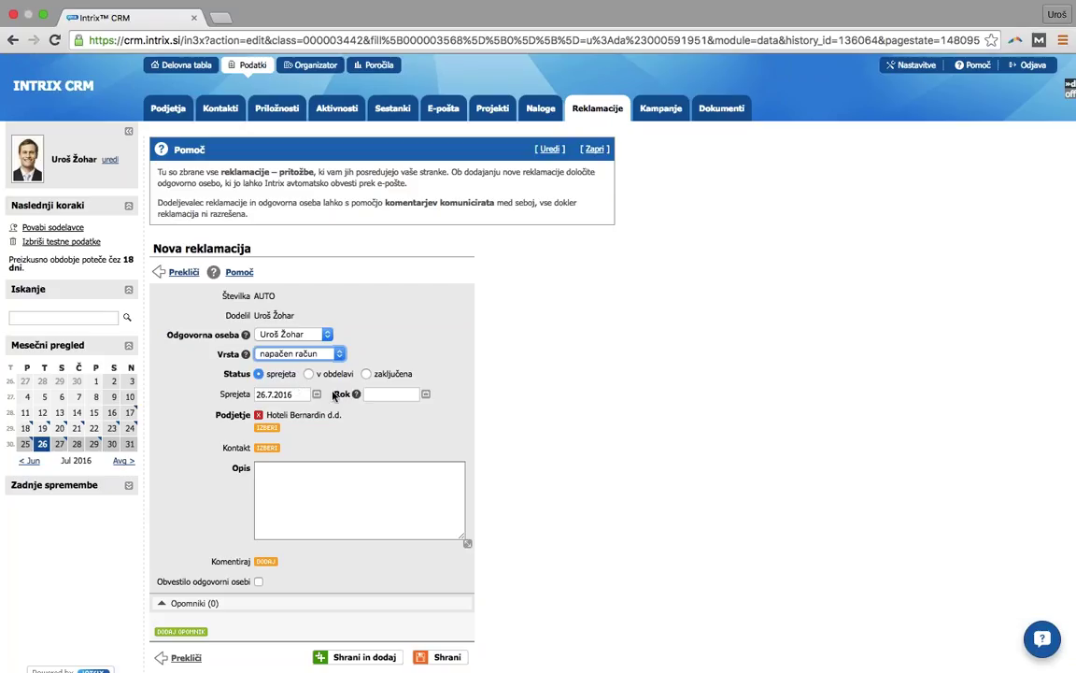
{"action": "left_click", "coordinate": [395, 393]}
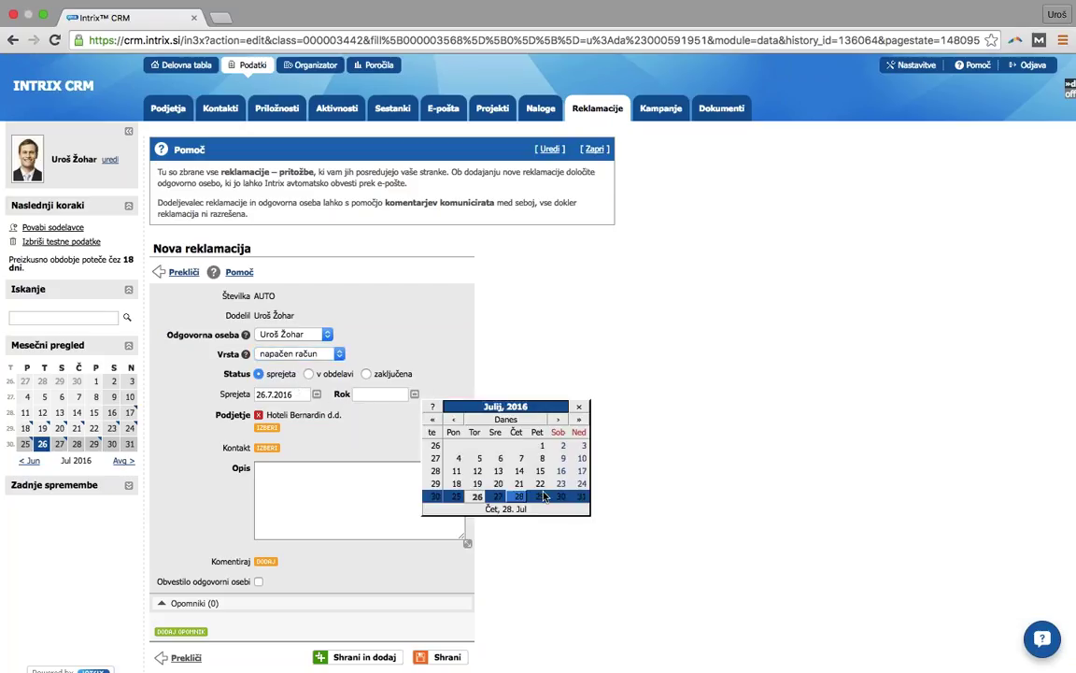
{"action": "left_click", "coordinate": [561, 422]}
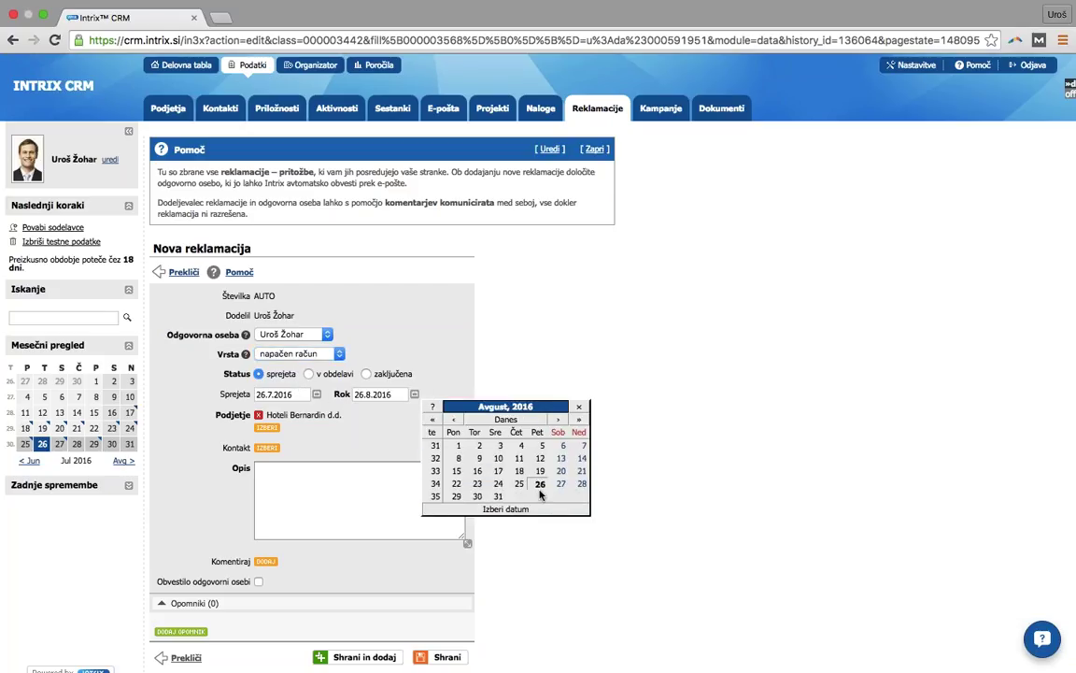
{"action": "left_click", "coordinate": [539, 484]}
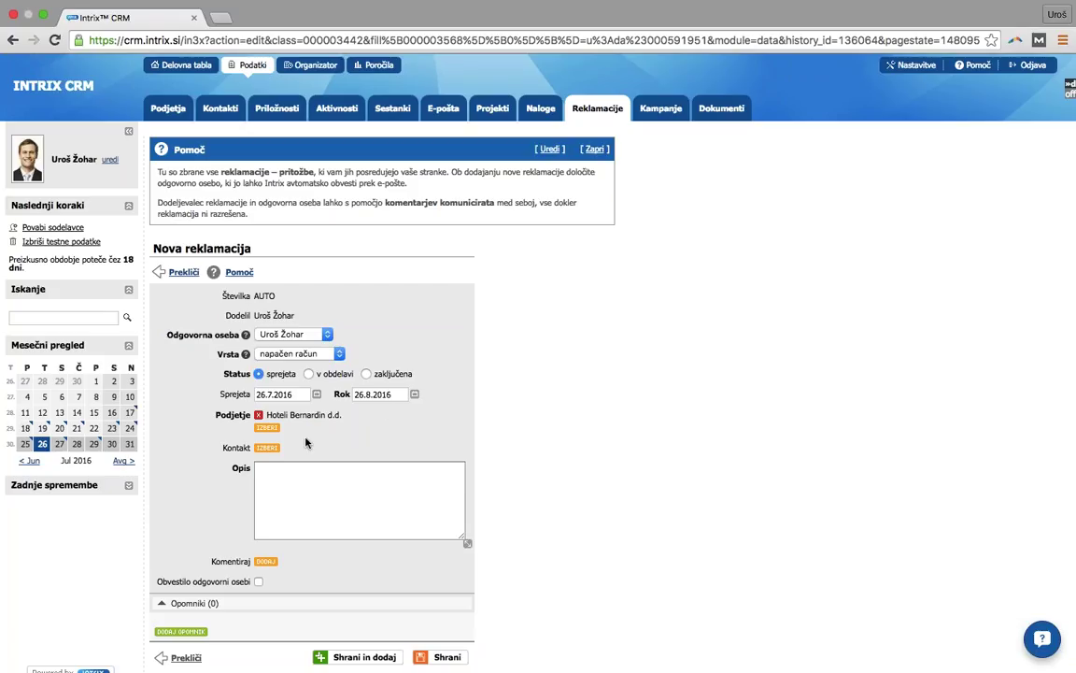
- Pick the company contact, describe it as 'okvara kompresorja', notify the responsible person, and save
{"action": "left_click", "coordinate": [268, 448]}
{"action": "left_click", "coordinate": [400, 514]}
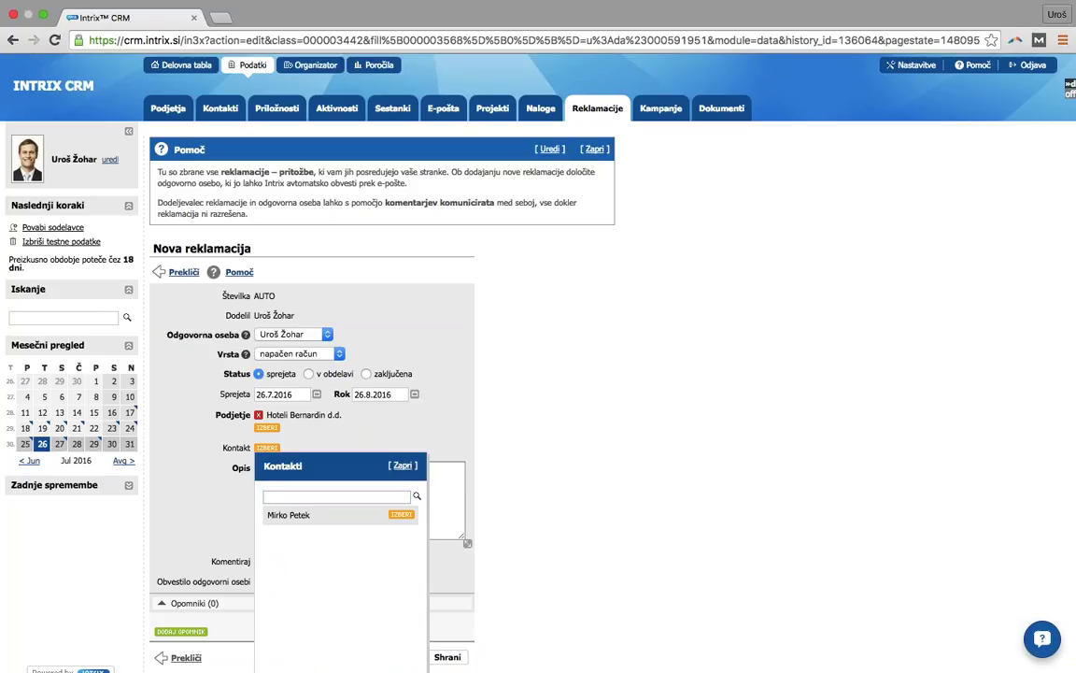
{"action": "left_click", "coordinate": [360, 512]}
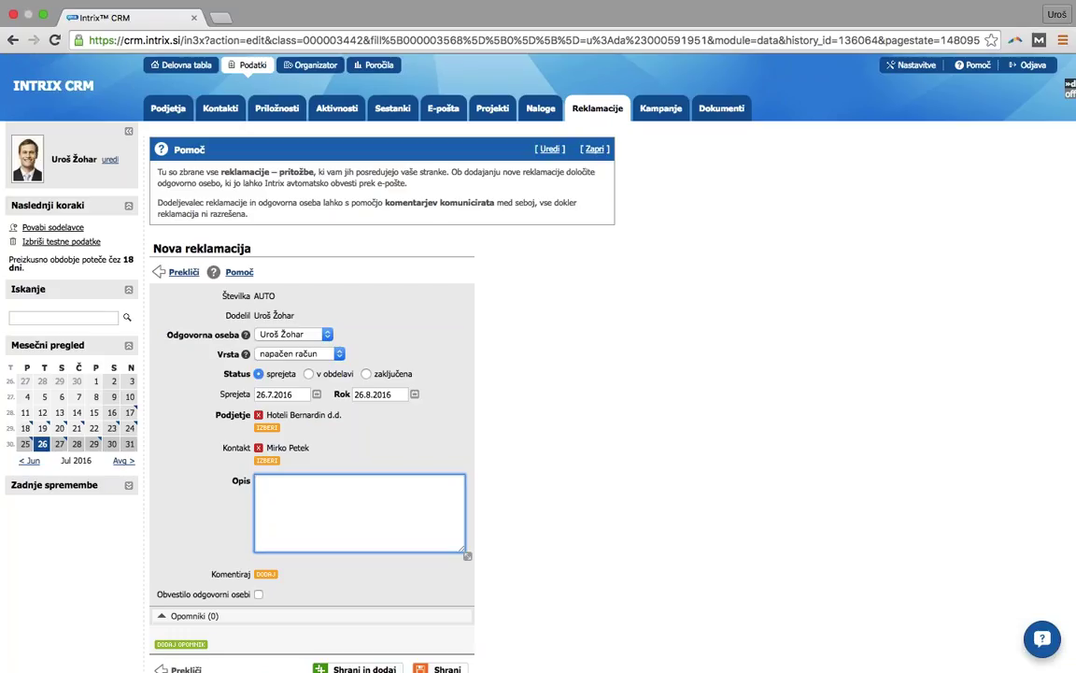
{"action": "type", "text": "okvara kompresorja"}
{"action": "scroll", "coordinate": [546, 529], "scroll_direction": "down", "scroll_amount": 1}
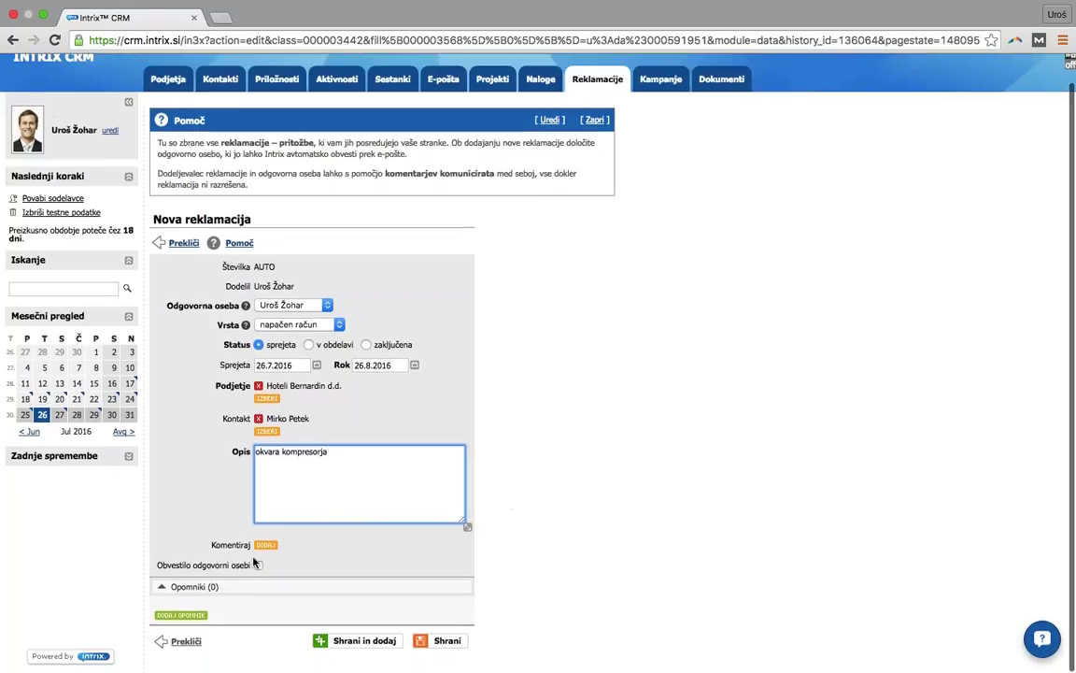
{"action": "left_click", "coordinate": [258, 565]}
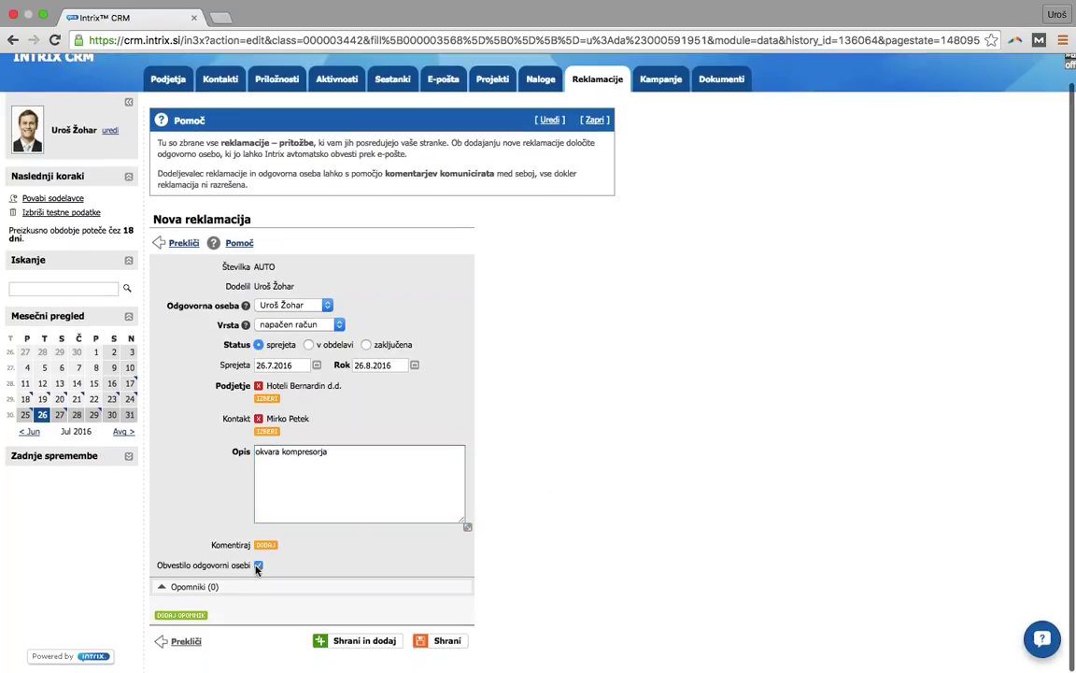
{"action": "left_click", "coordinate": [447, 641]}
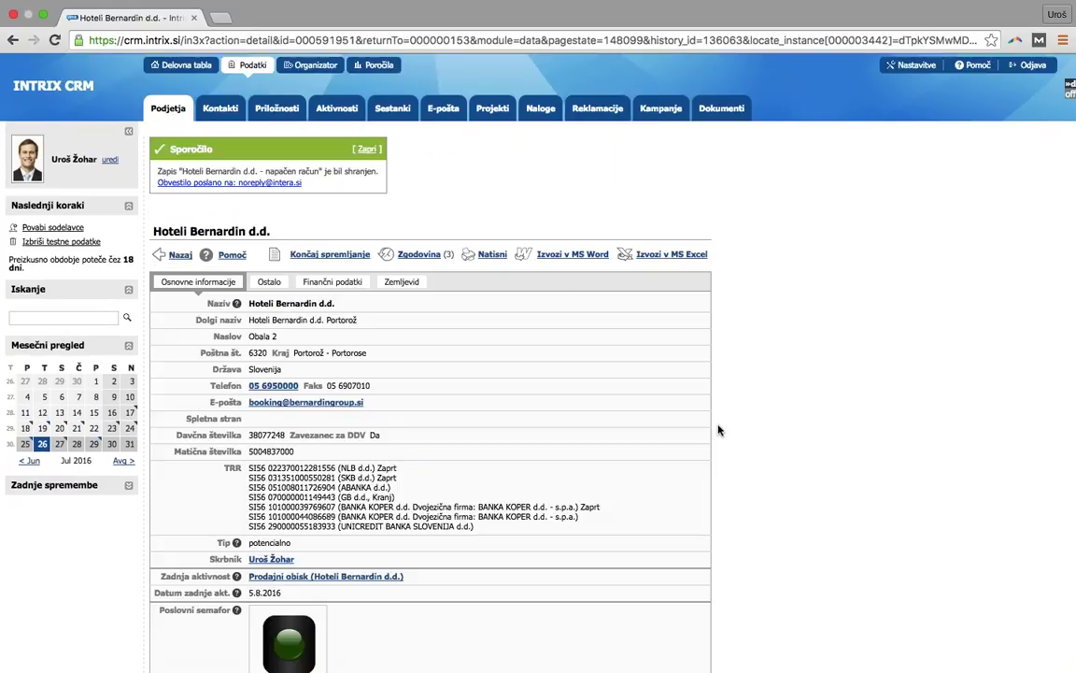
- Filter all complaints by 'Odprte reklamacije, kjer sem jaz odgovorna oseba', leaving 6 records
{"action": "scroll", "coordinate": [724, 433], "scroll_direction": "down", "scroll_amount": 5}
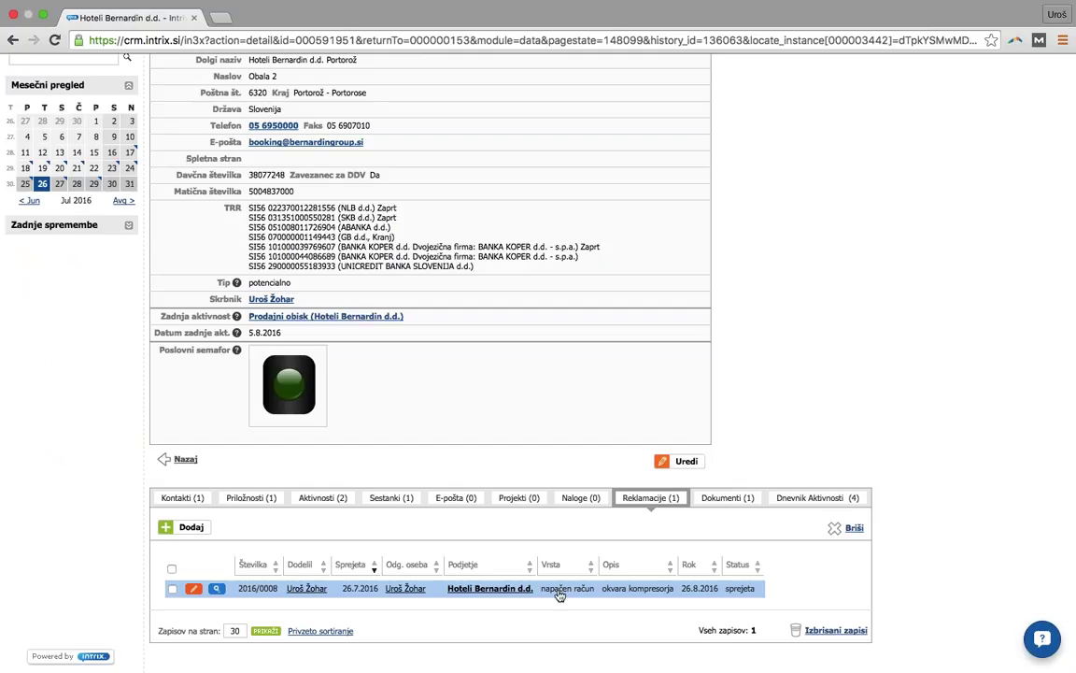
{"action": "scroll", "coordinate": [883, 341], "scroll_direction": "up", "scroll_amount": 5}
{"action": "left_click", "coordinate": [599, 110]}
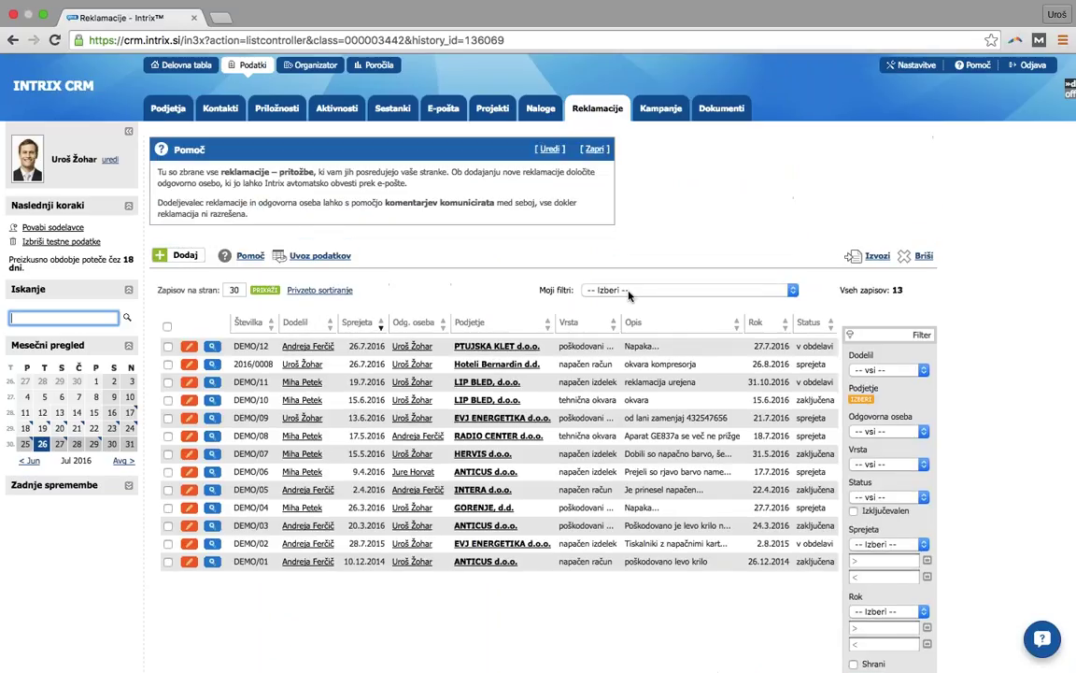
{"action": "left_click", "coordinate": [632, 290]}
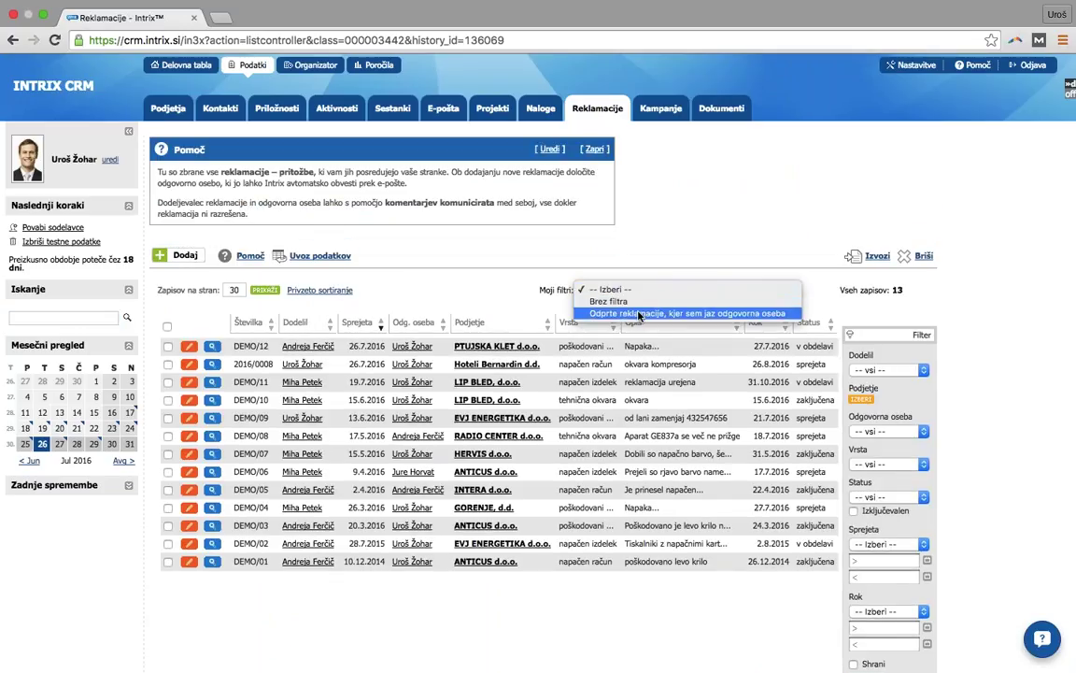
{"action": "left_click", "coordinate": [645, 313]}
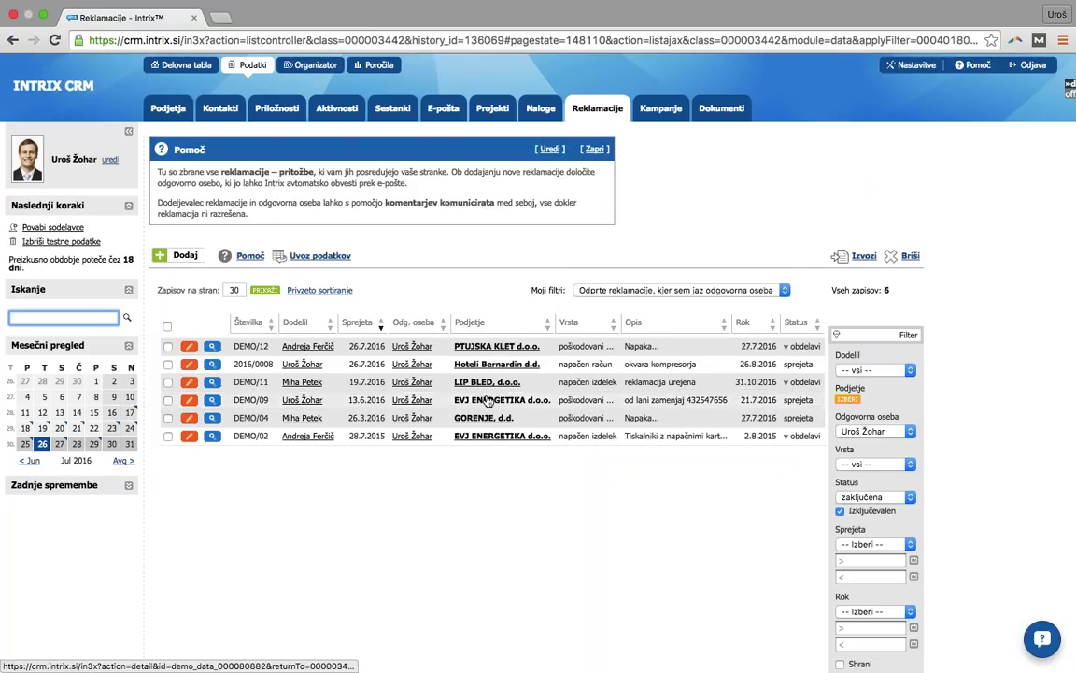
{"action": "right_click", "coordinate": [636, 438]}
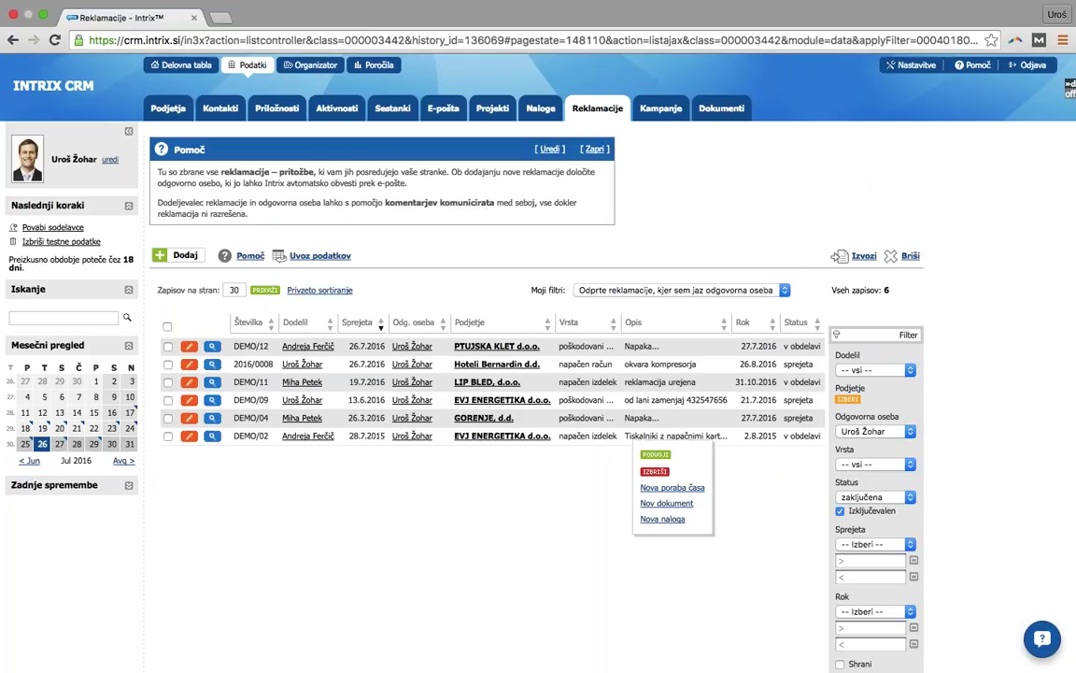
{"action": "left_click", "coordinate": [508, 482]}
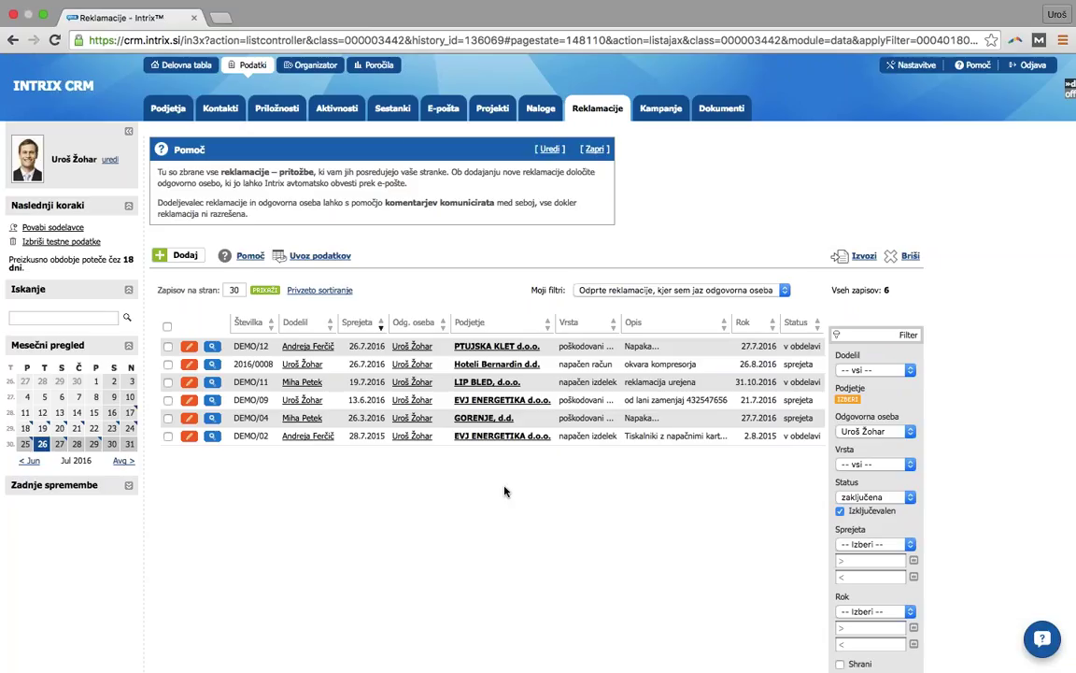
- Apply the saved potential-Slovenian-companies filter to the companies list, leaving 5 companies
{"action": "left_click", "coordinate": [169, 109]}
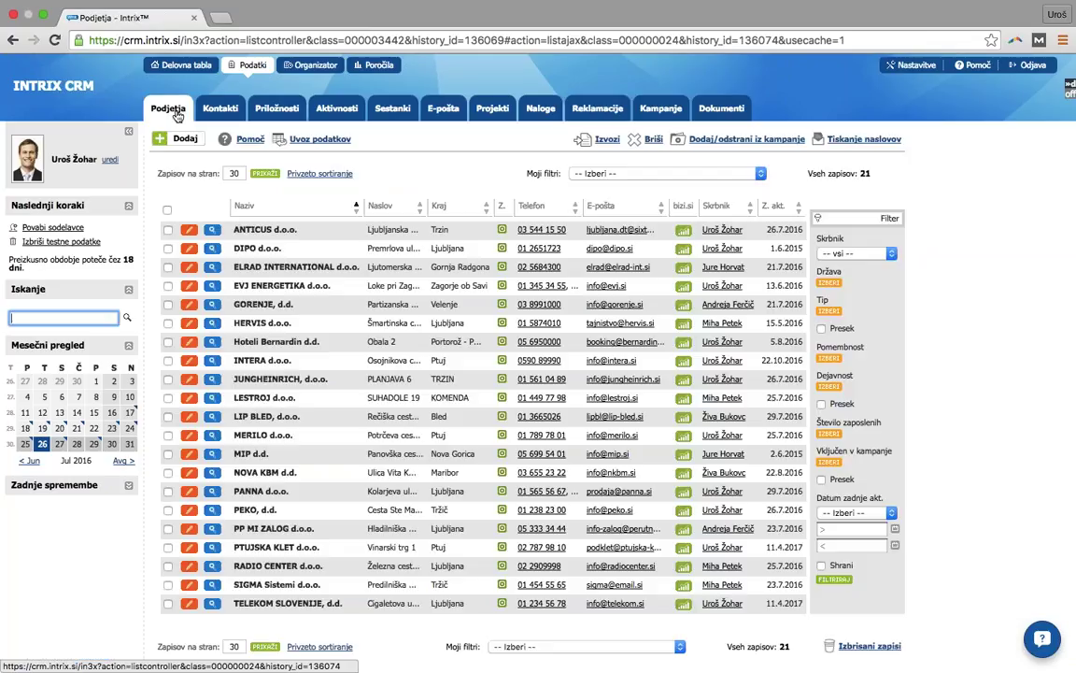
{"action": "left_click", "coordinate": [687, 174]}
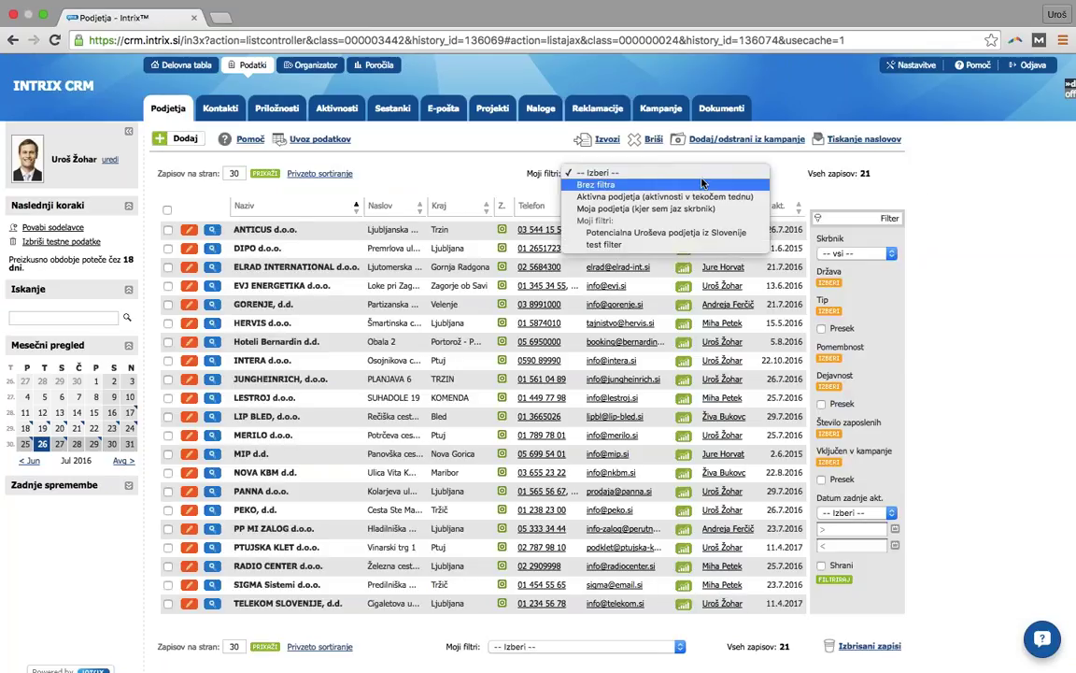
{"action": "left_click", "coordinate": [690, 233]}
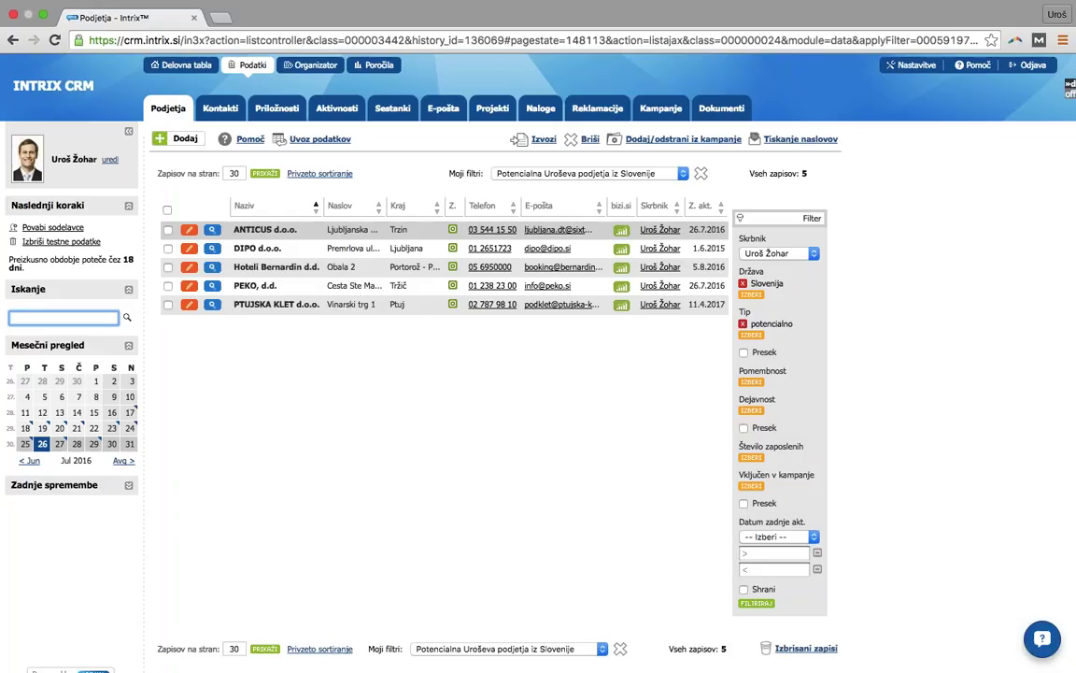
{"action": "scroll", "coordinate": [645, 300], "scroll_direction": "down", "scroll_amount": 1}
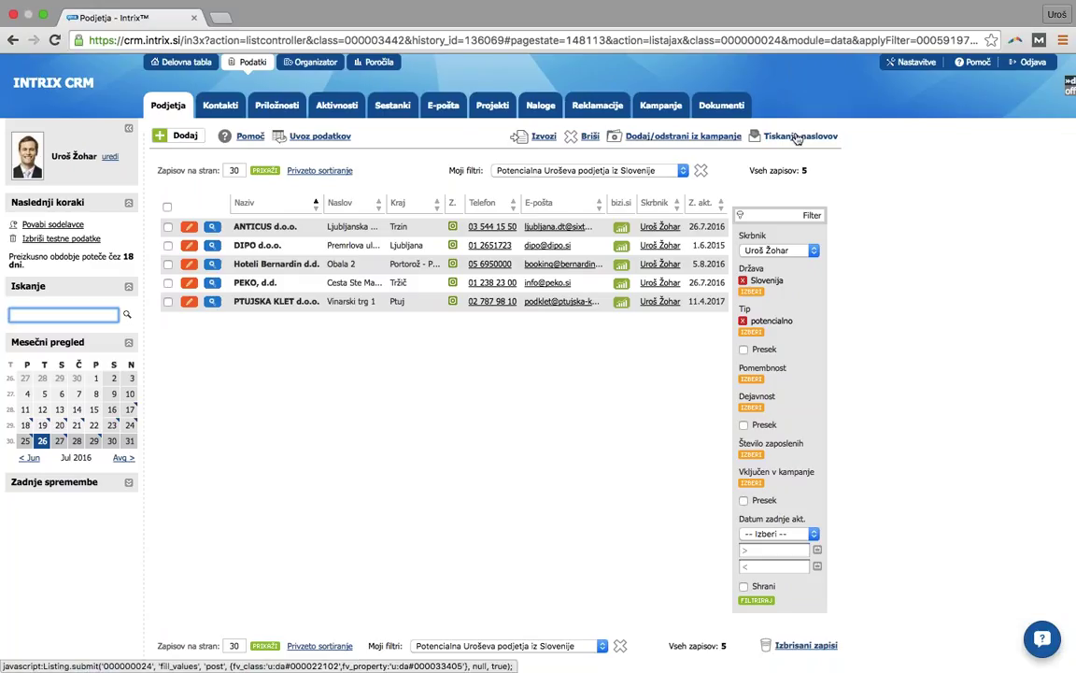
{"action": "left_click", "coordinate": [797, 138]}
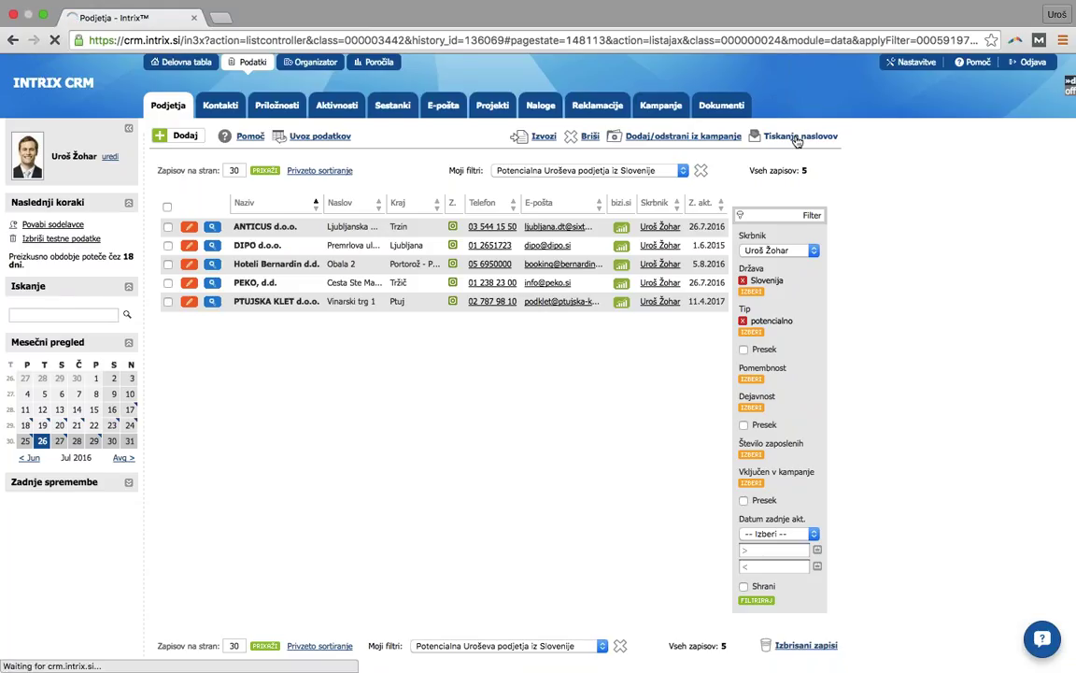
- Print 48,5 x 25,4 mm address labels for the displayed records from label 1, producing nalepke (6).pdf
{"action": "left_click", "coordinate": [335, 194]}
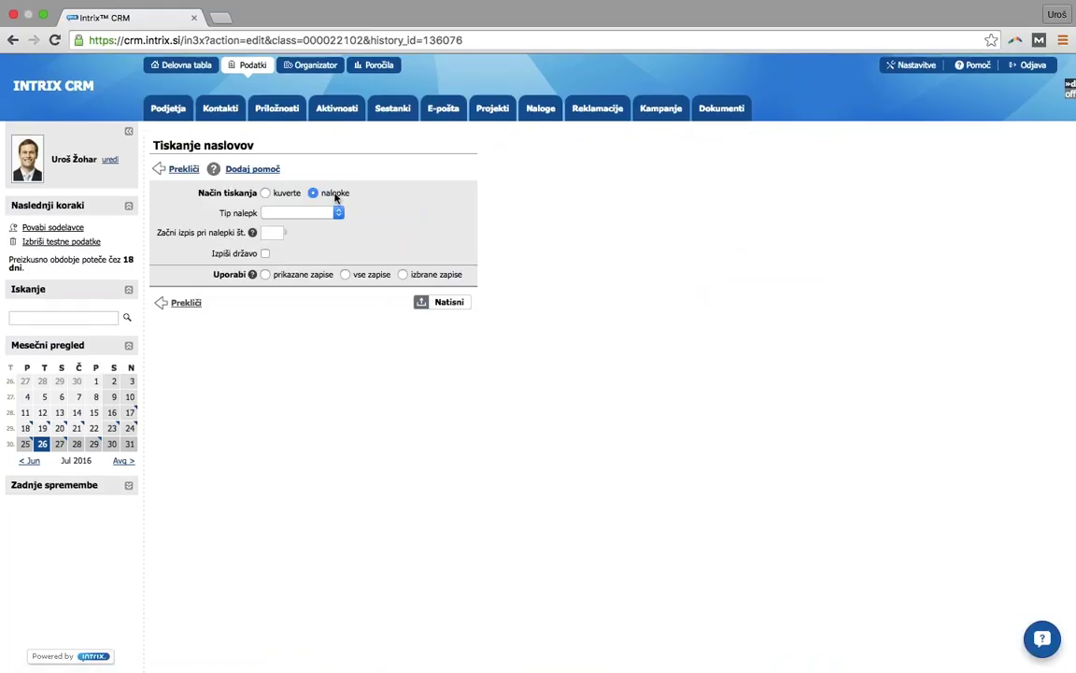
{"action": "left_click", "coordinate": [300, 212]}
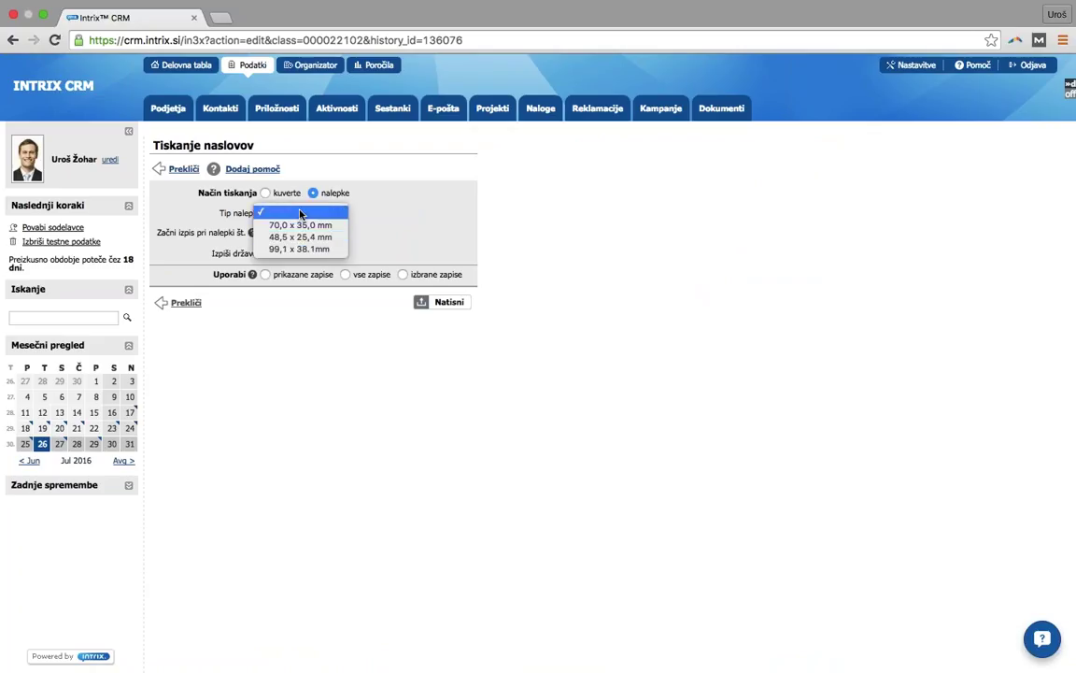
{"action": "left_click", "coordinate": [285, 233]}
{"action": "left_click", "coordinate": [271, 234]}
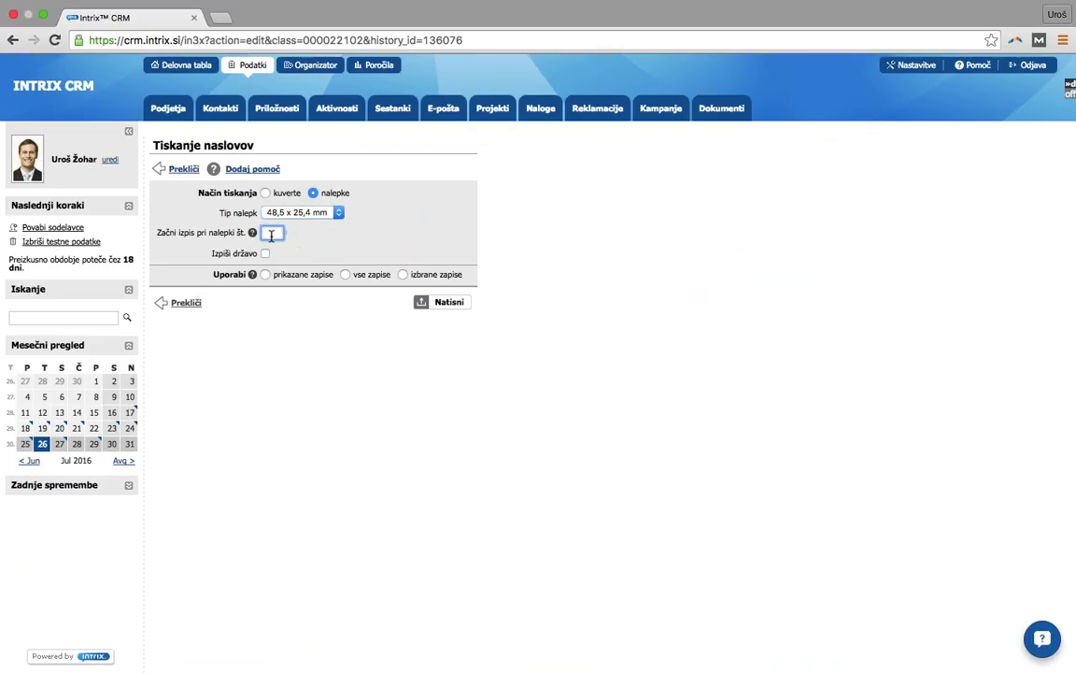
{"action": "left_click", "coordinate": [304, 222]}
{"action": "left_click", "coordinate": [318, 277]}
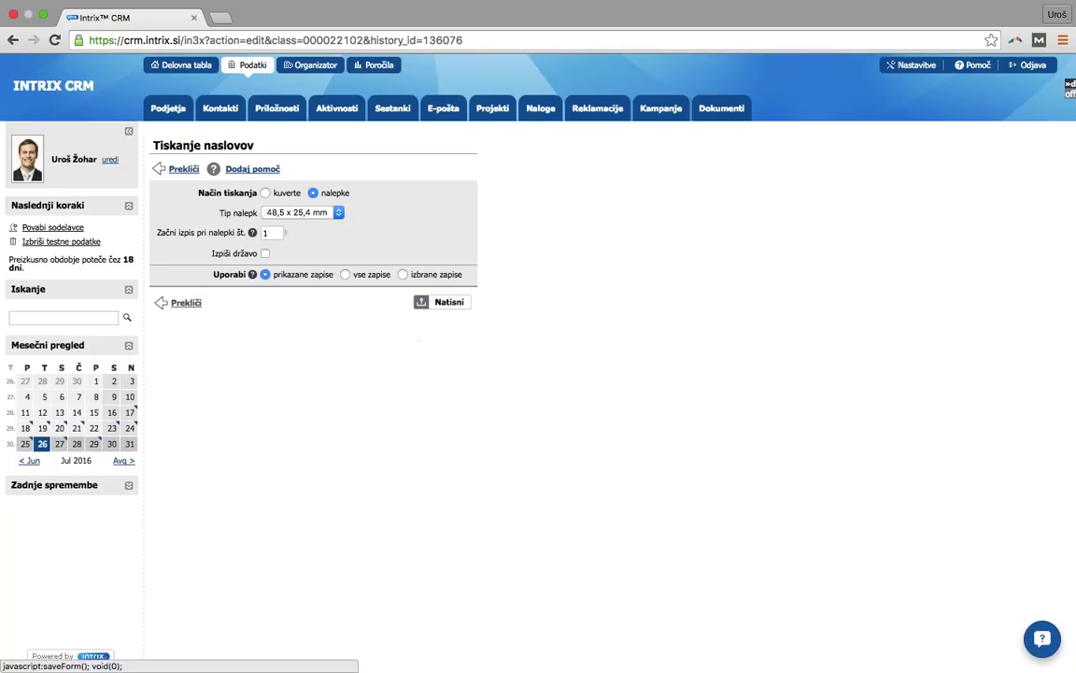
{"action": "left_click", "coordinate": [445, 302]}
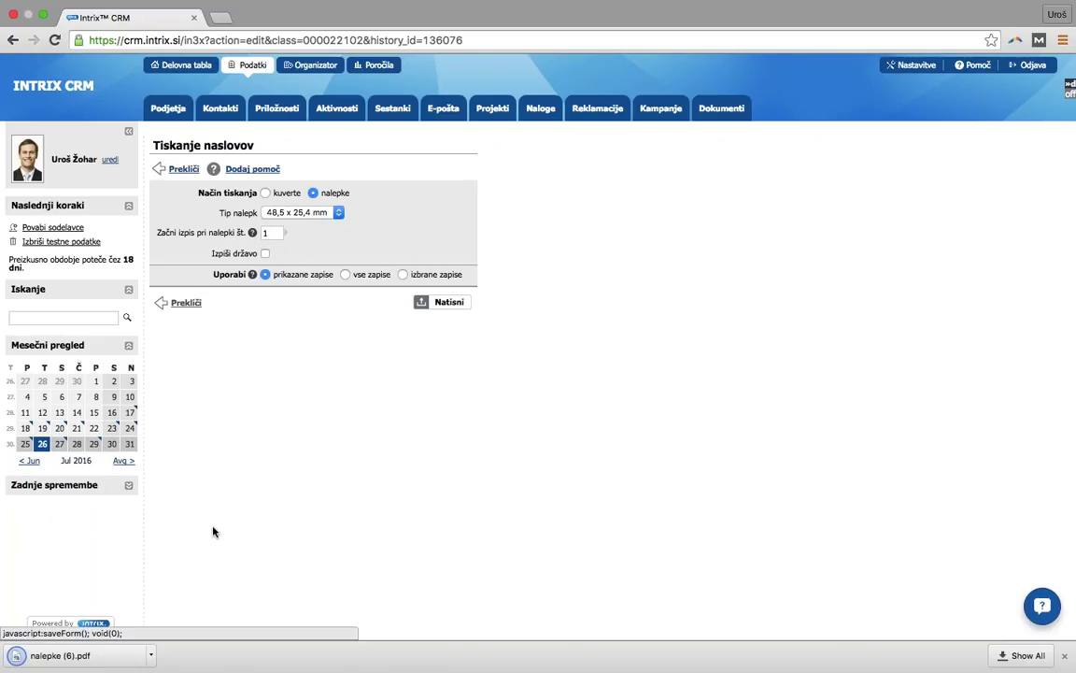
{"action": "left_click", "coordinate": [100, 659]}
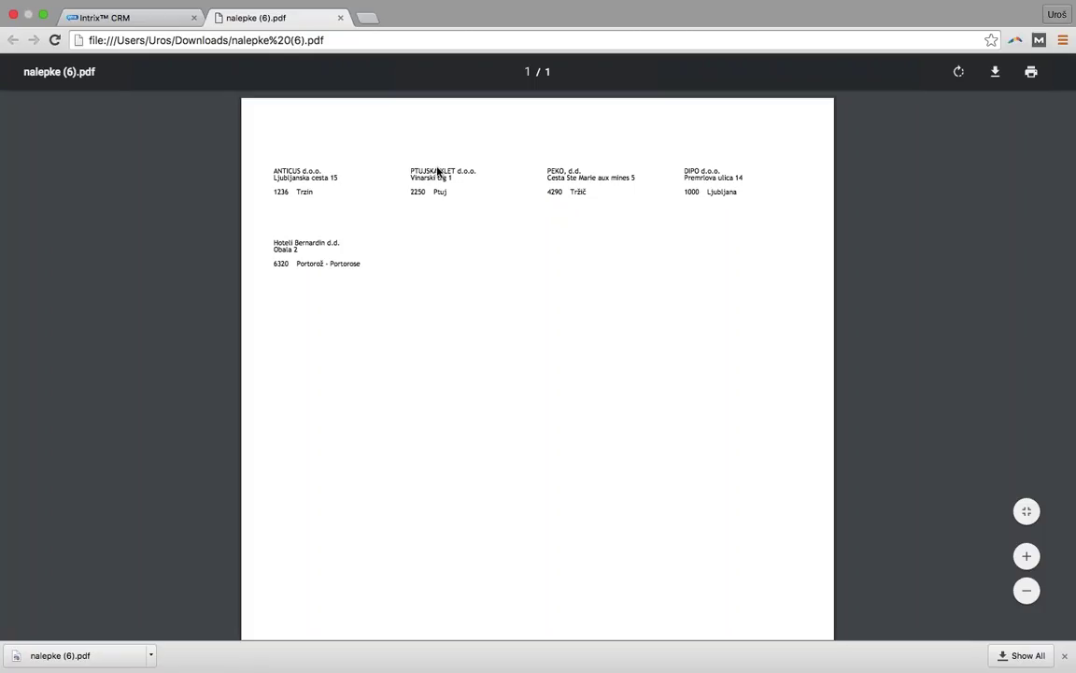
{"action": "left_click", "coordinate": [341, 19]}
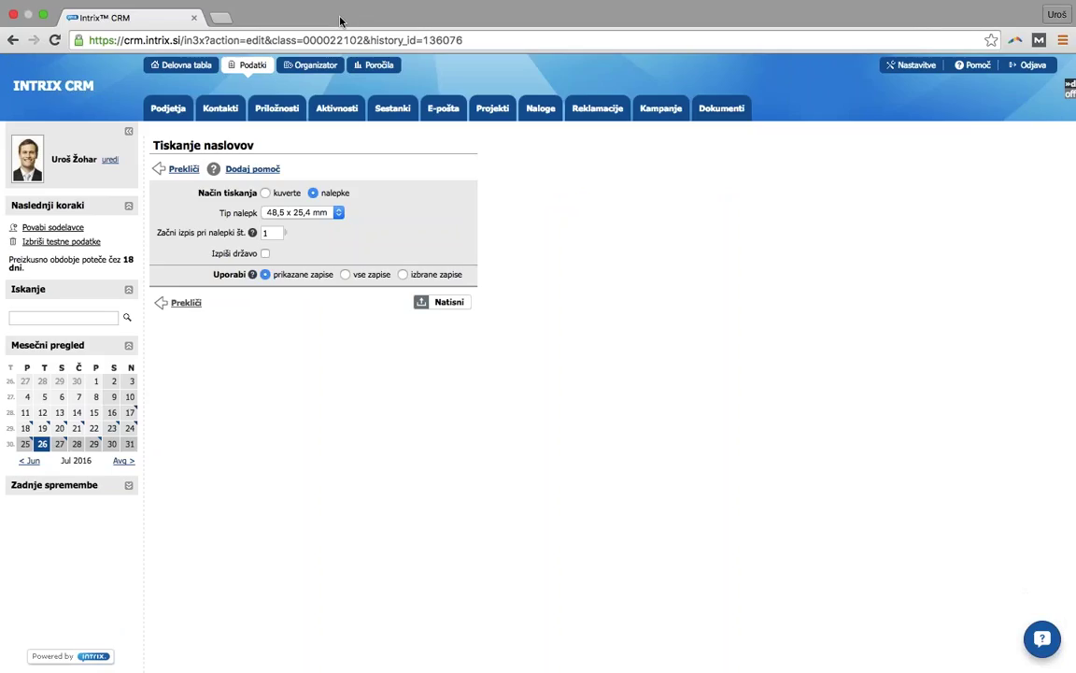
- Return to the companies list and reapply the saved potential-Slovenian-companies filter
{"action": "left_click", "coordinate": [178, 113]}
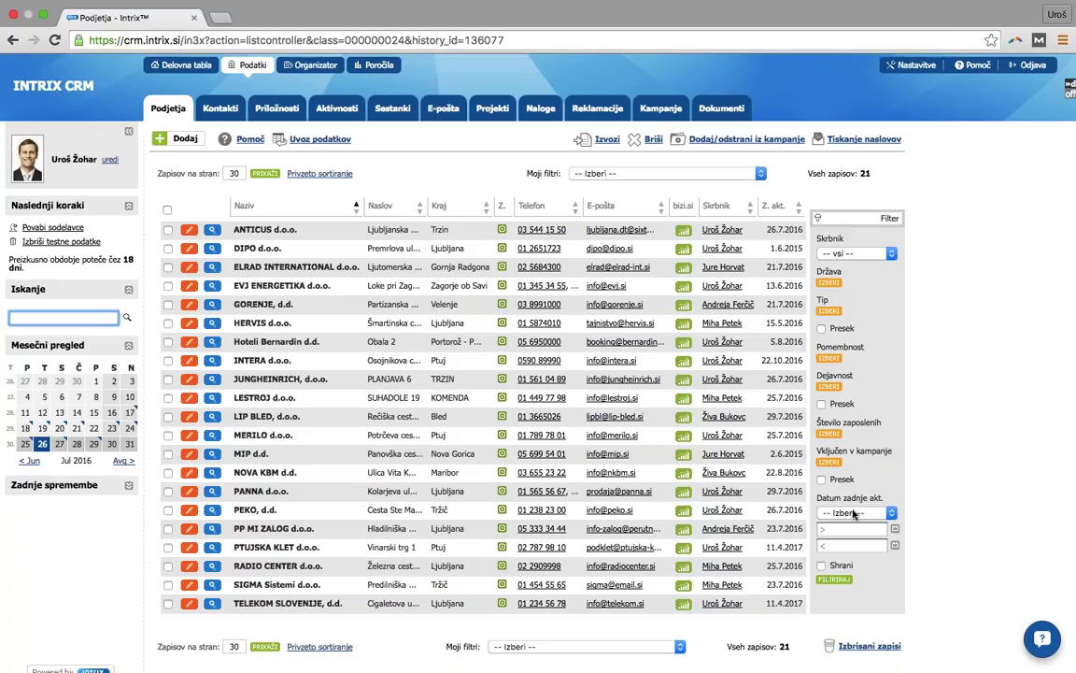
{"action": "left_click", "coordinate": [617, 173]}
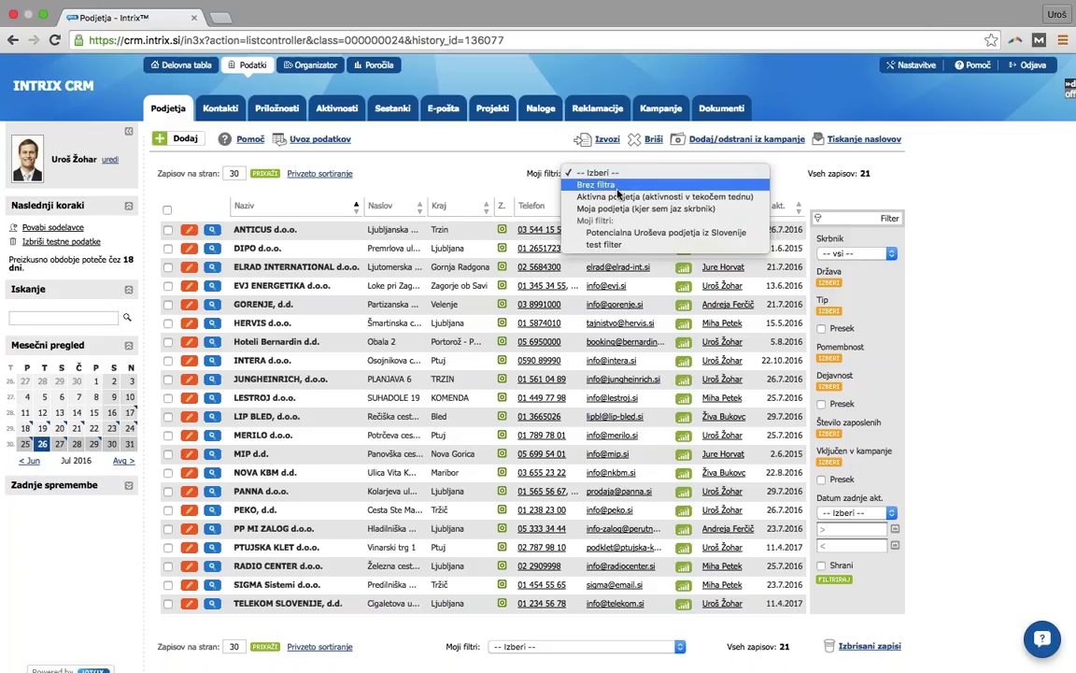
{"action": "left_click", "coordinate": [619, 232]}
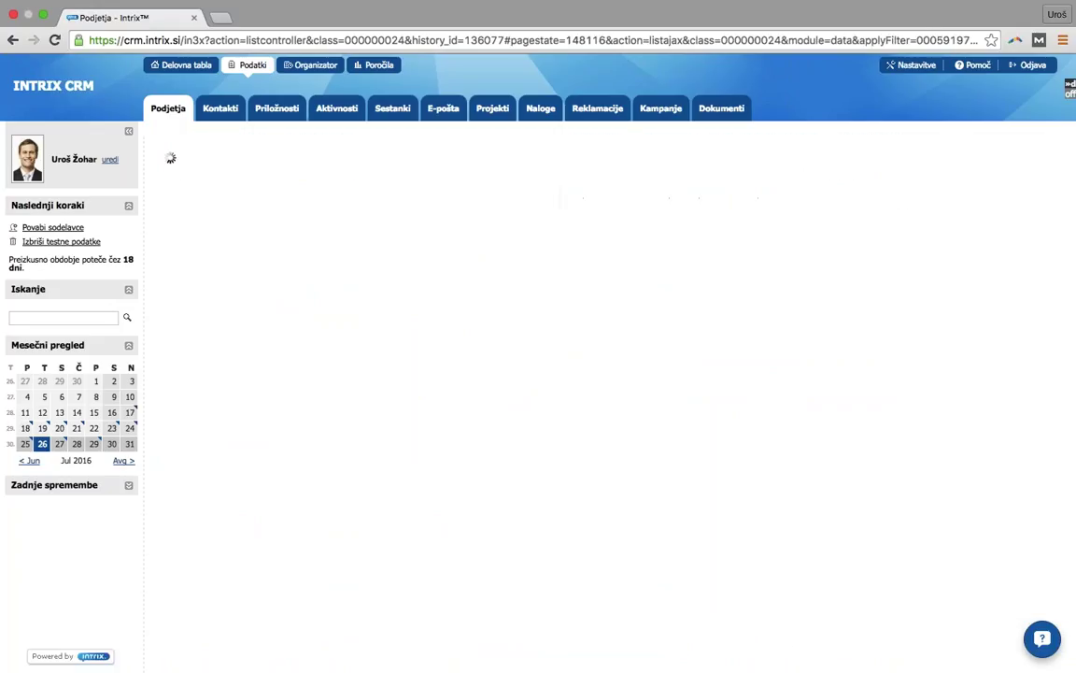
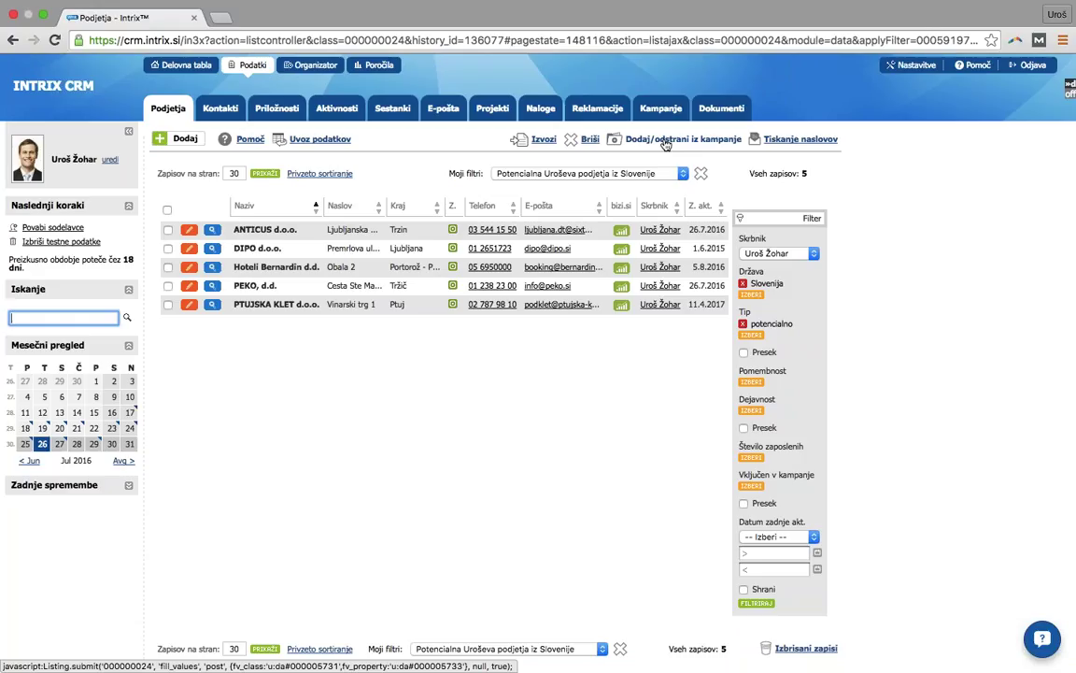
- Create the new campaign 'Povabilo na sejem MOS' and select it for adding companies
{"action": "left_click", "coordinate": [665, 142]}
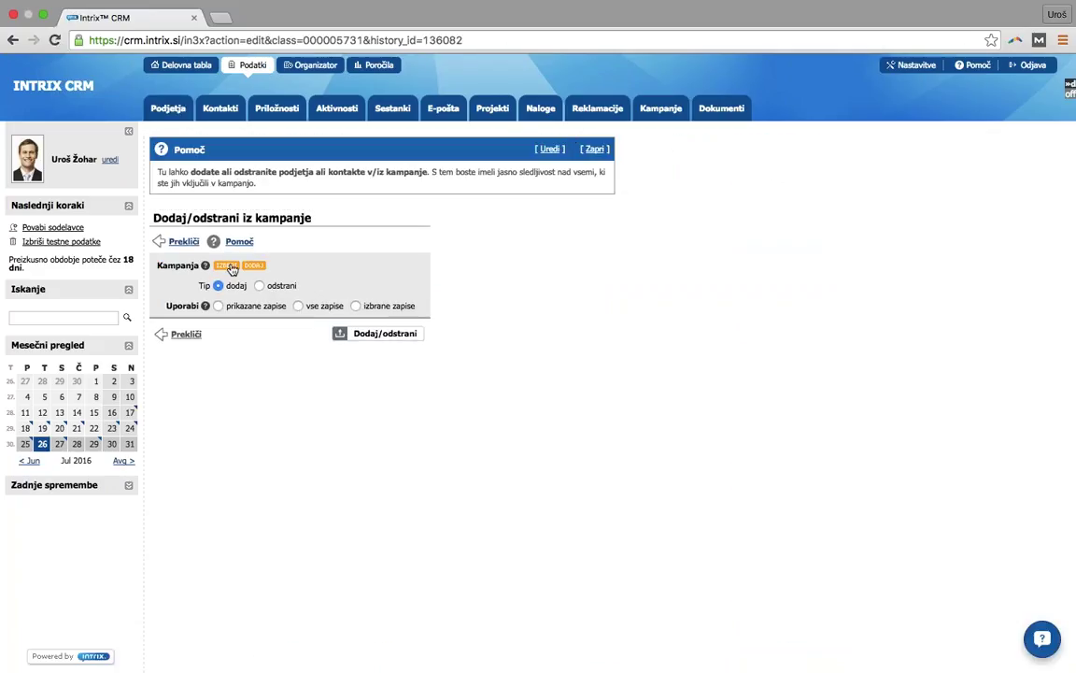
{"action": "left_click", "coordinate": [254, 267]}
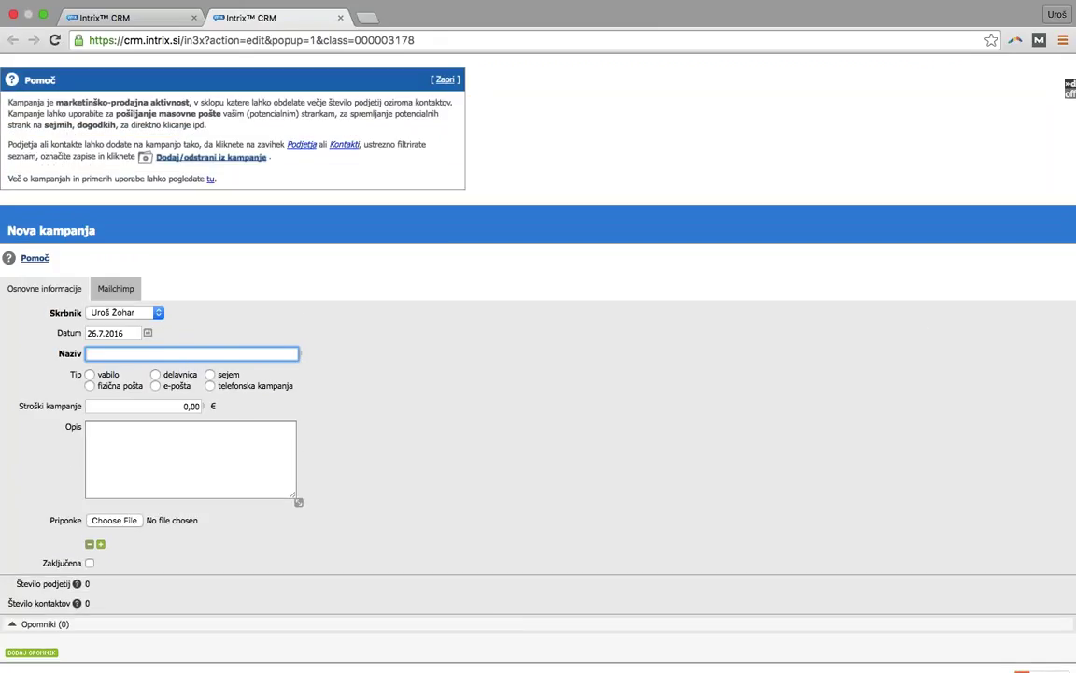
{"action": "type", "text": "Povabilo na sejem MOS"}
{"action": "scroll", "coordinate": [1009, 598], "scroll_direction": "down", "scroll_amount": 1}
{"action": "left_click", "coordinate": [1046, 643]}
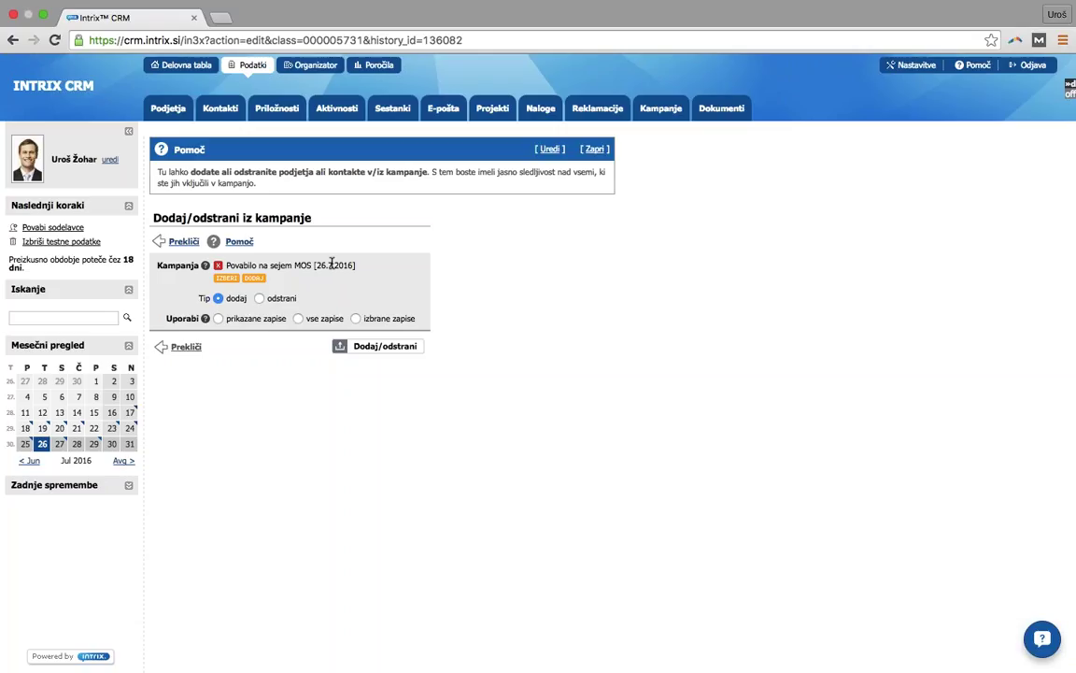
- Add the displayed companies to the campaign, check PTUJSKA KLET d.o.o.'s Ostalo tab, and view the campaigns
{"action": "left_click", "coordinate": [259, 322]}
{"action": "left_click", "coordinate": [378, 350]}
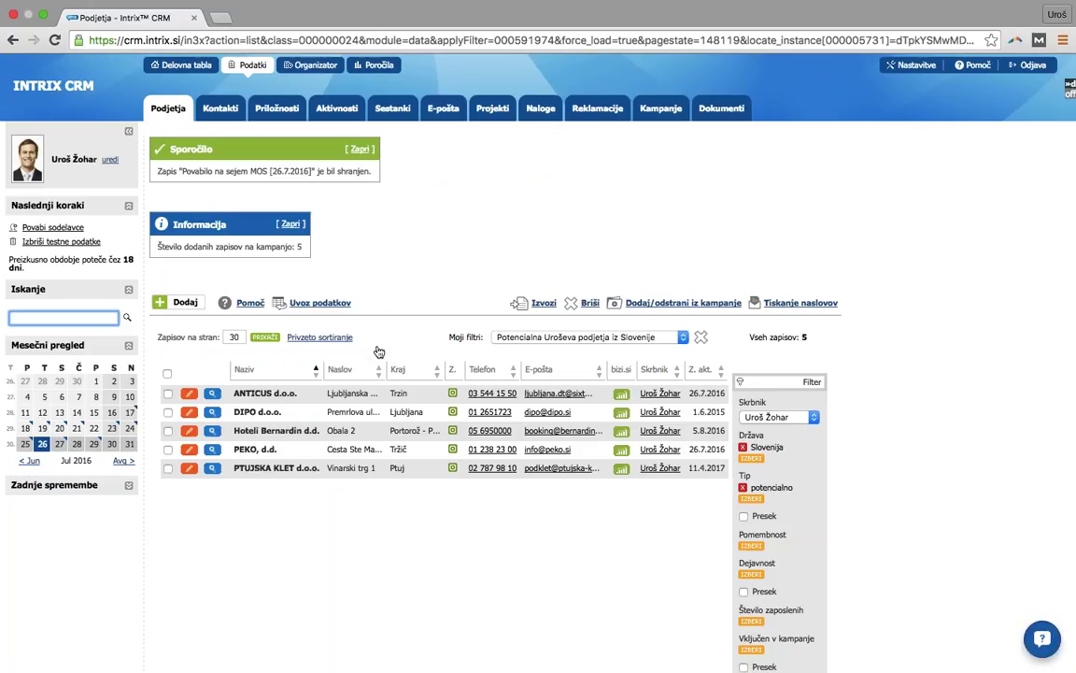
{"action": "left_click", "coordinate": [265, 473]}
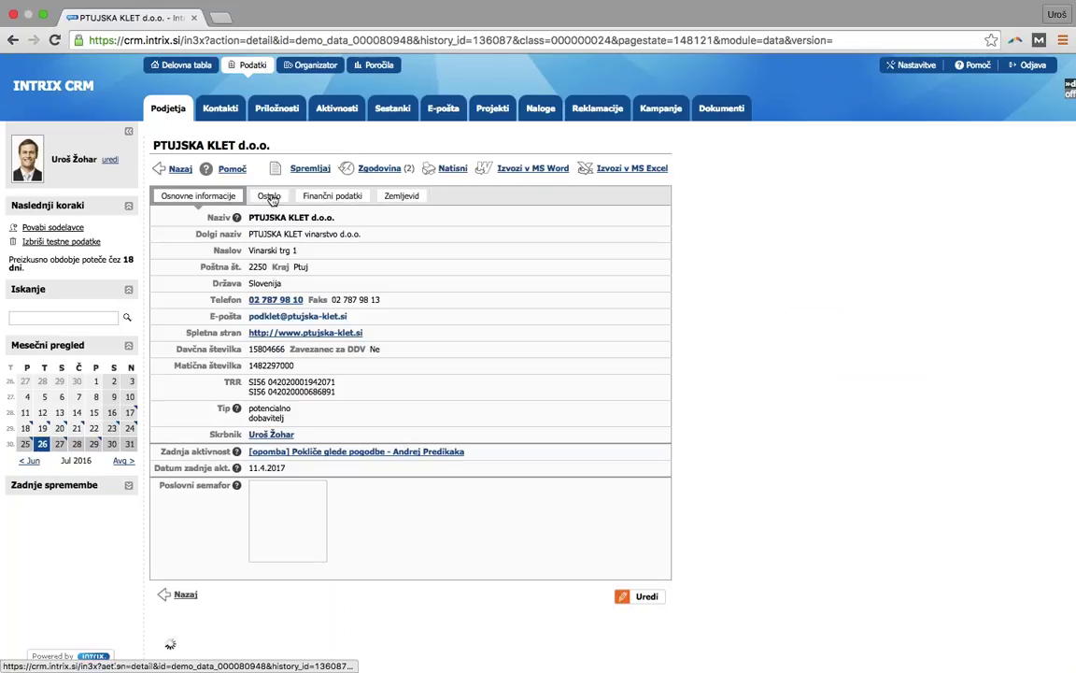
{"action": "left_click", "coordinate": [270, 198]}
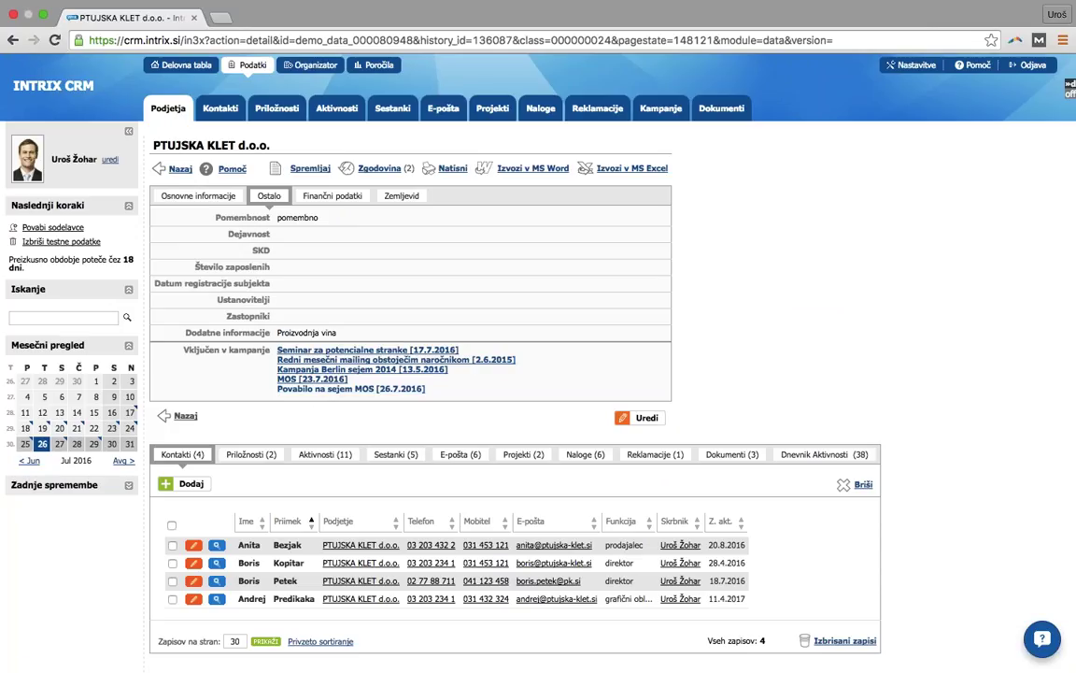
{"action": "left_click", "coordinate": [660, 110]}
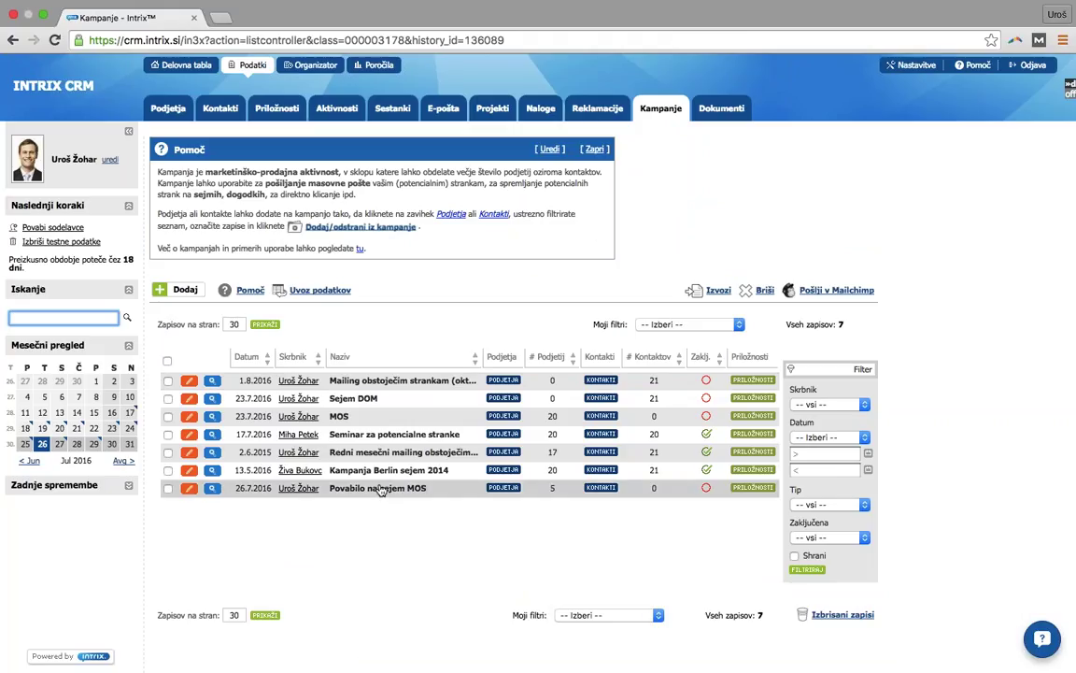
- Send Povabilo na sejem MOS to Mailchimp, then view the MOS campaign's Mailchimp results
{"action": "left_click", "coordinate": [168, 488]}
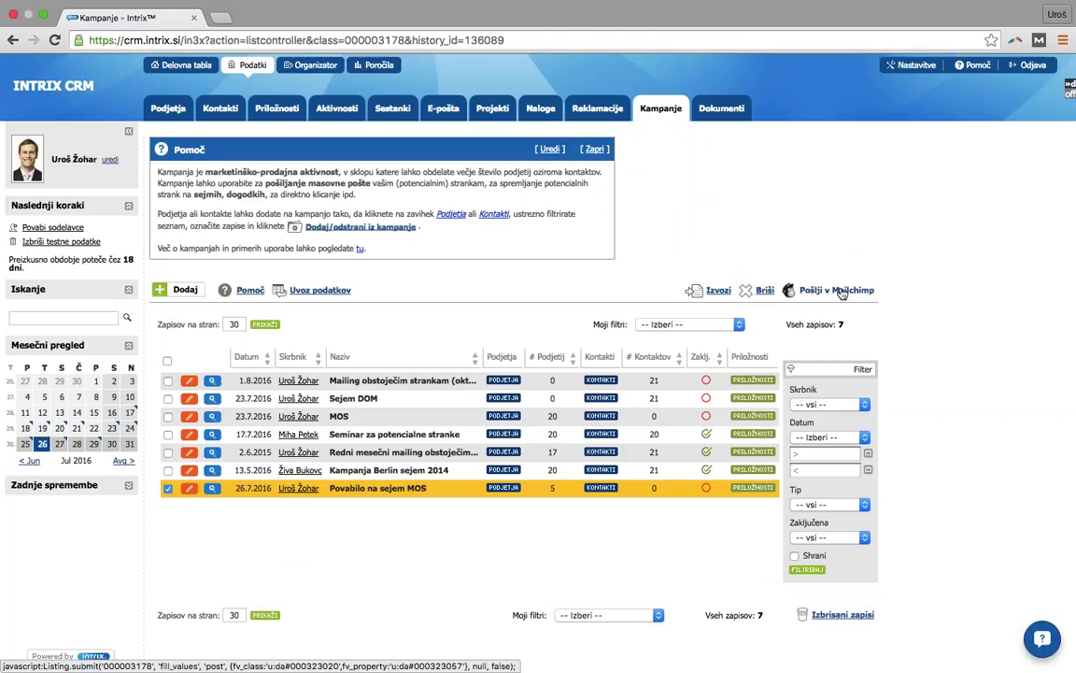
{"action": "left_click", "coordinate": [842, 292]}
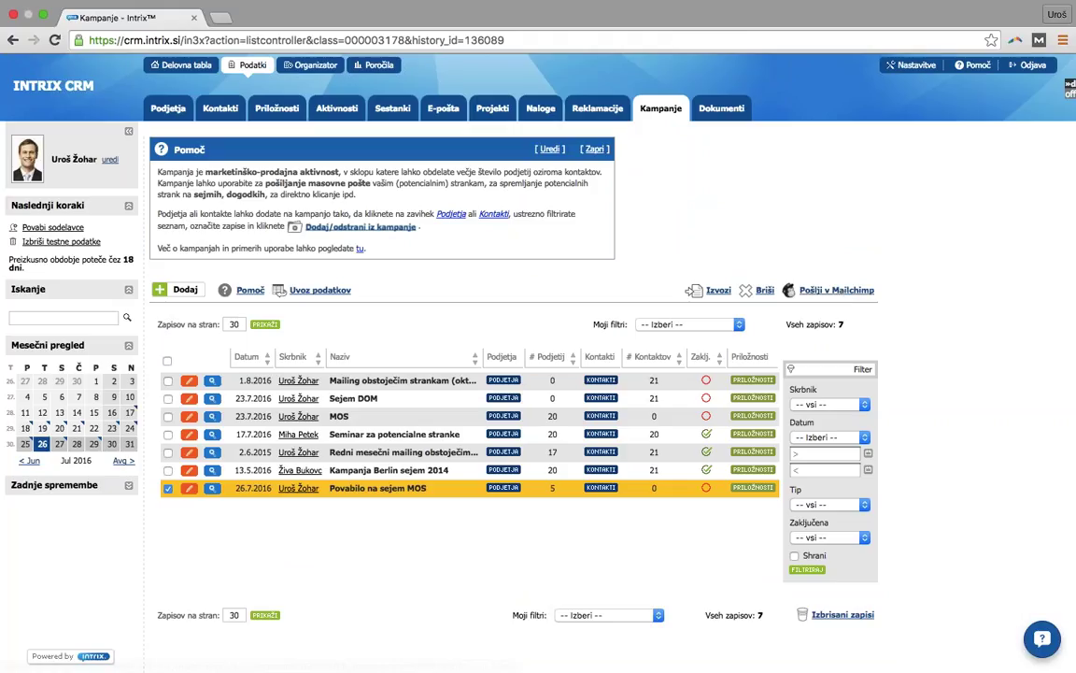
{"action": "left_click", "coordinate": [355, 420]}
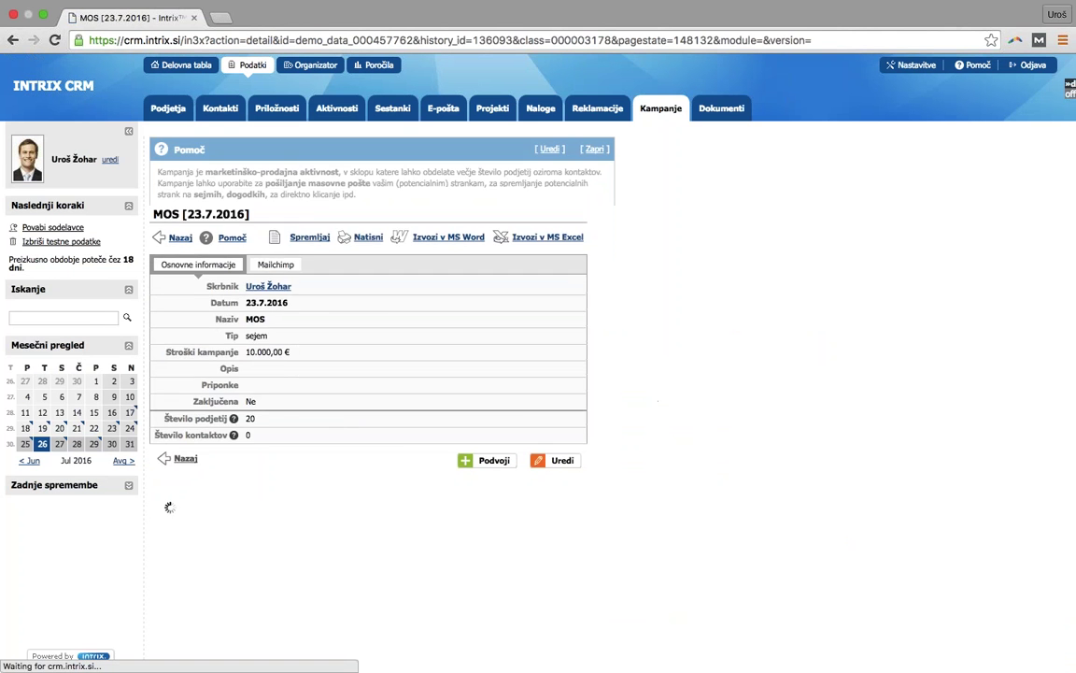
{"action": "left_click", "coordinate": [276, 333]}
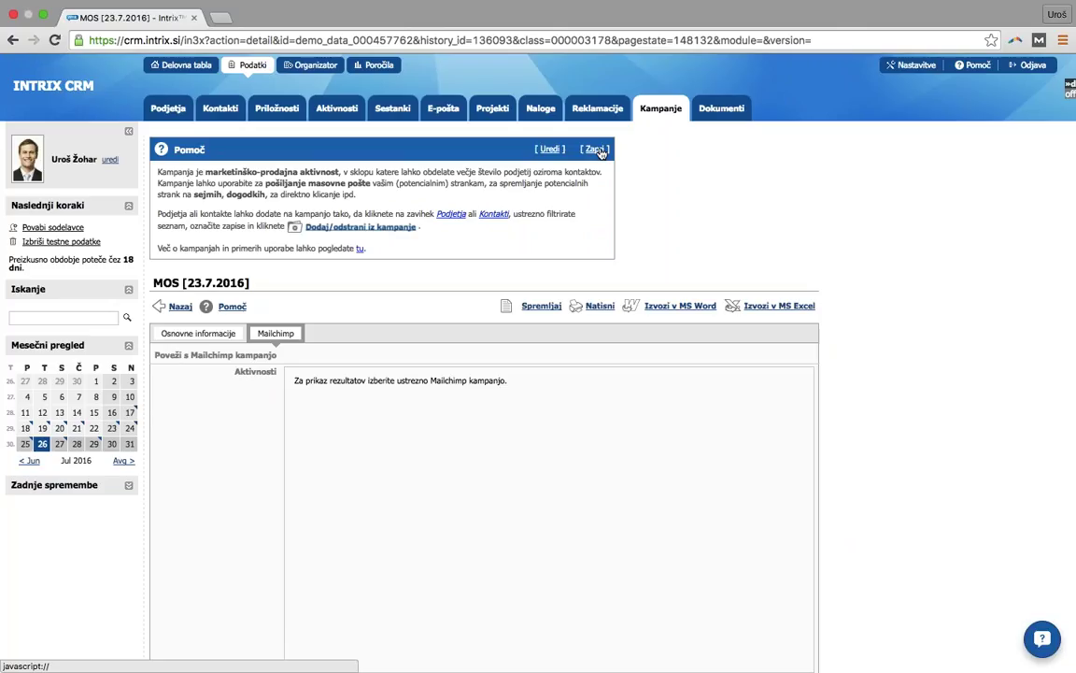
{"action": "left_click", "coordinate": [597, 150]}
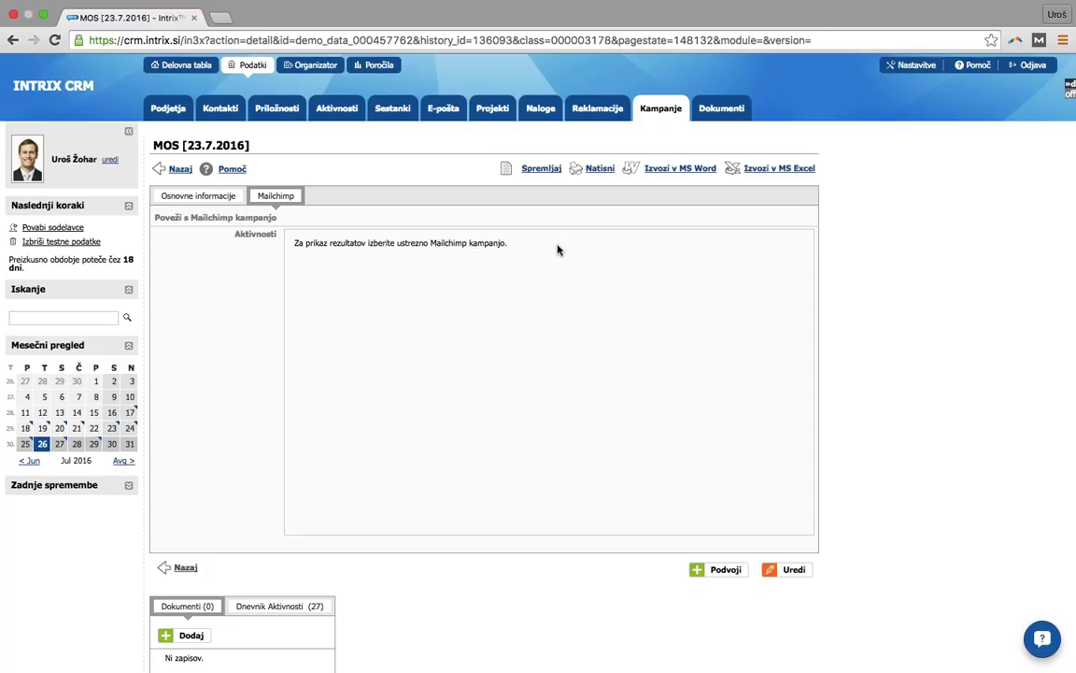
- Cancel editing DEMO/01 and open opportunity 2016/0024 Nov sistem za varovanje for editing
{"action": "left_click", "coordinate": [285, 118]}
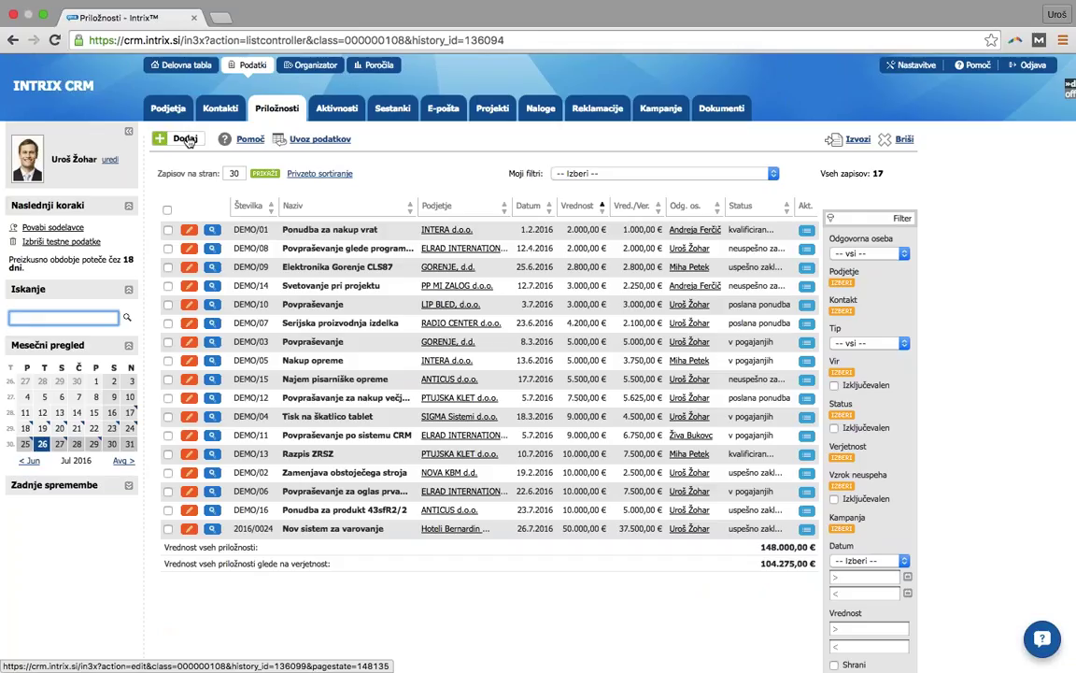
{"action": "scroll", "coordinate": [204, 228], "scroll_direction": "down", "scroll_amount": 1}
{"action": "scroll", "coordinate": [204, 228], "scroll_direction": "down", "scroll_amount": 1}
{"action": "left_click", "coordinate": [190, 228]}
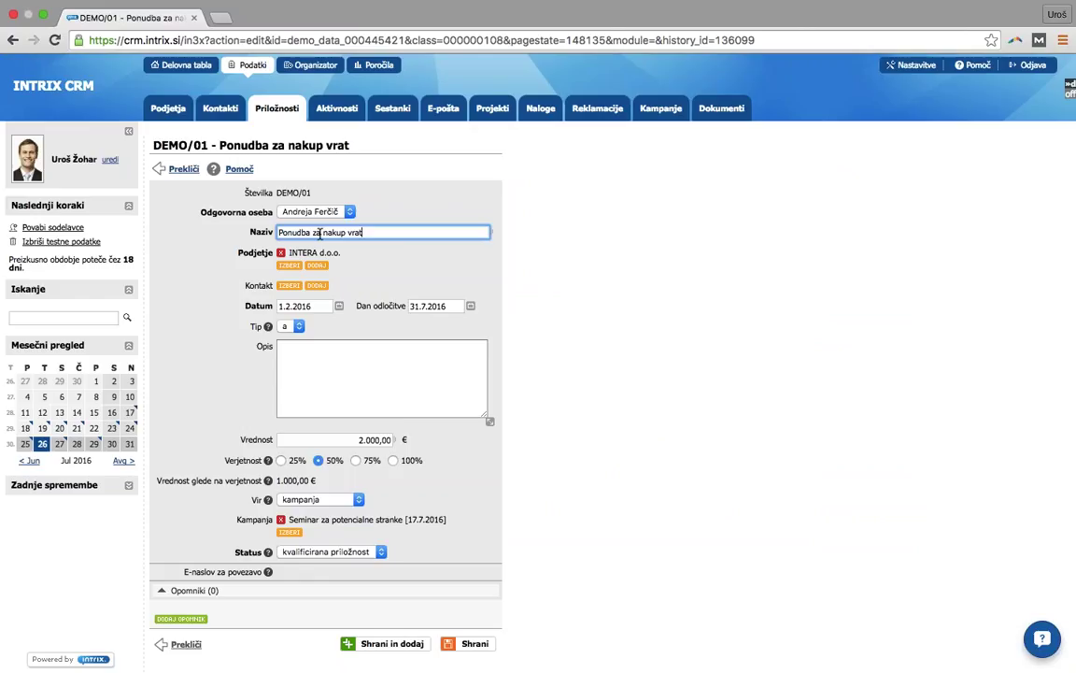
{"action": "left_click", "coordinate": [184, 644]}
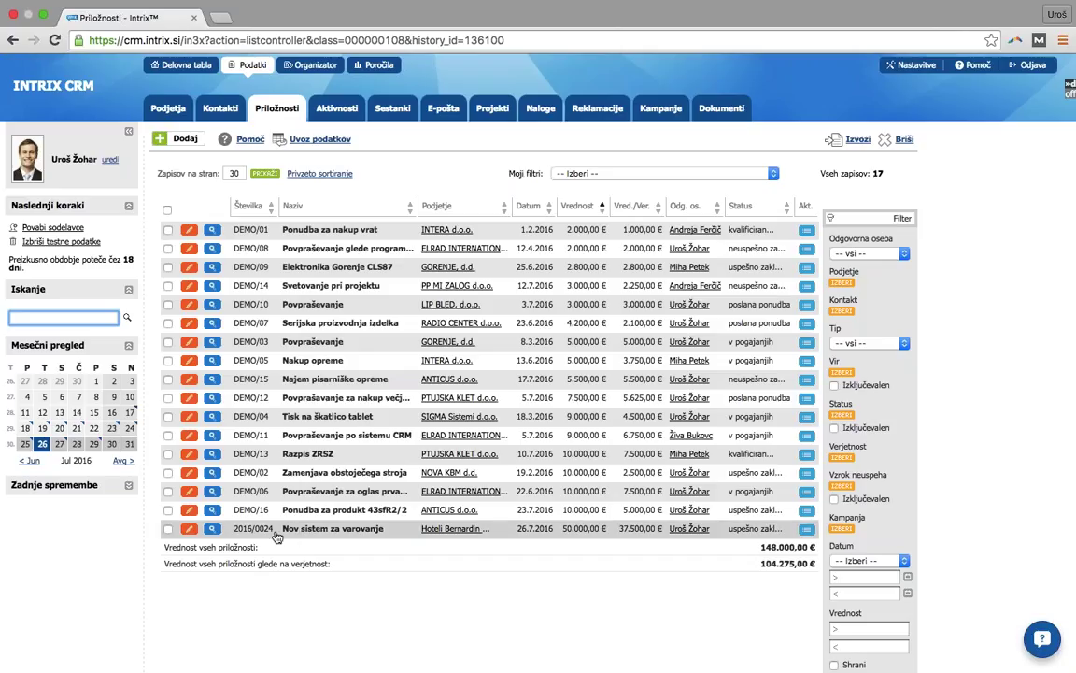
{"action": "left_click", "coordinate": [187, 530]}
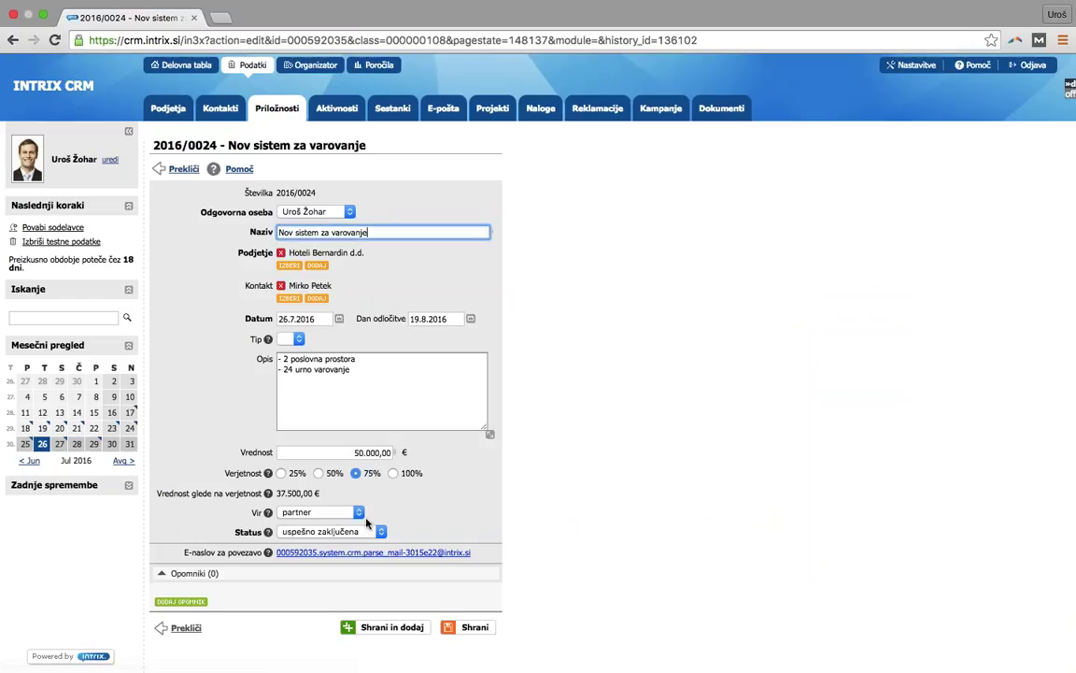
- Set opportunity 2016/0024's source to kampanja, campaign Povabilo na sejem MOS, and save it
{"action": "left_click", "coordinate": [334, 513]}
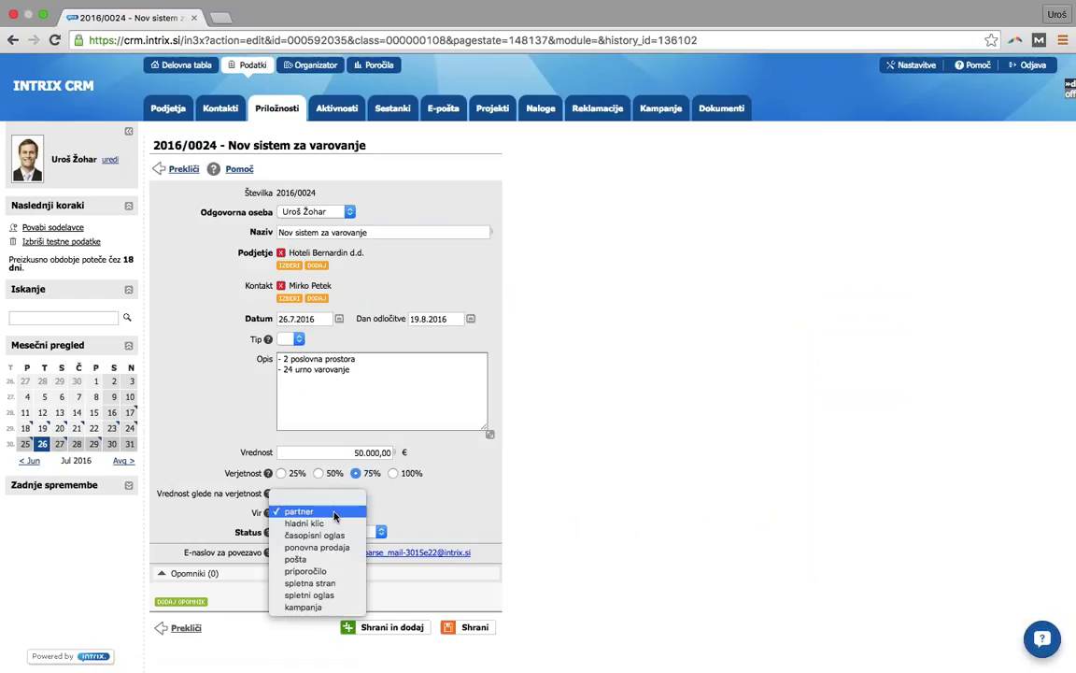
{"action": "left_click", "coordinate": [318, 609]}
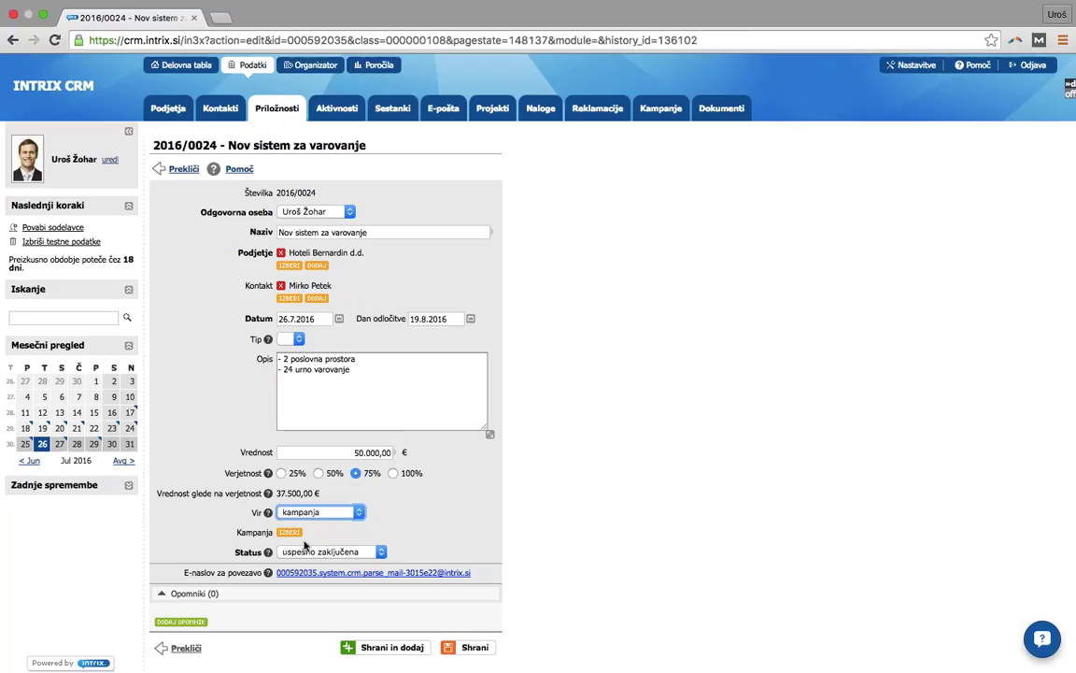
{"action": "left_click", "coordinate": [290, 531]}
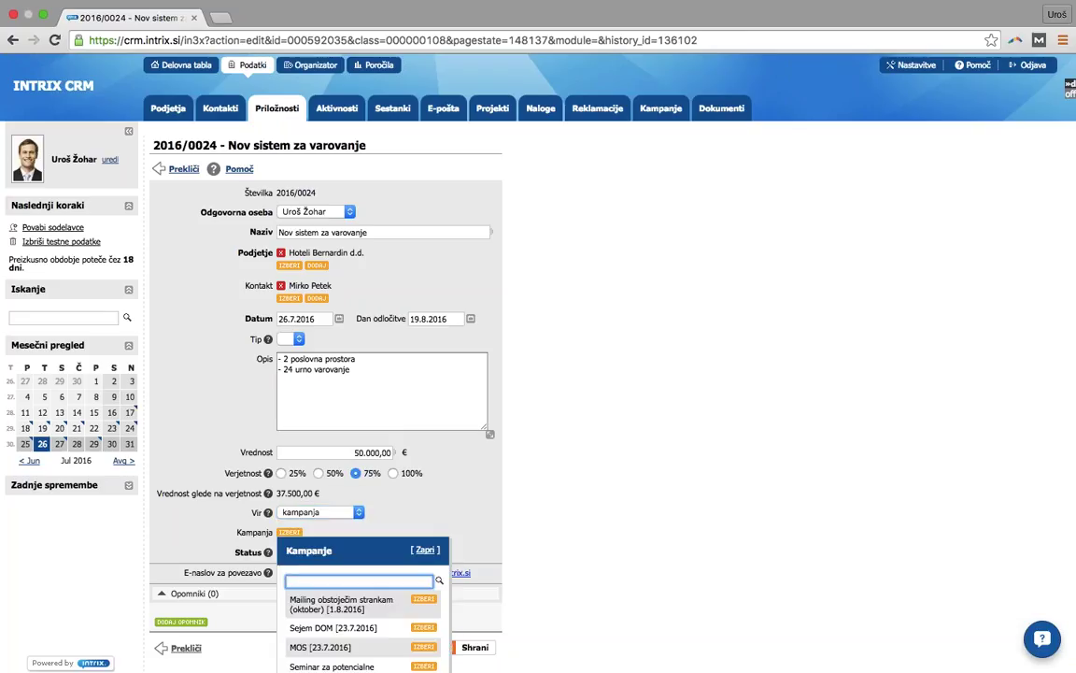
{"action": "scroll", "coordinate": [538, 374], "scroll_direction": "down", "scroll_amount": 2}
{"action": "scroll", "coordinate": [374, 524], "scroll_direction": "down", "scroll_amount": 2}
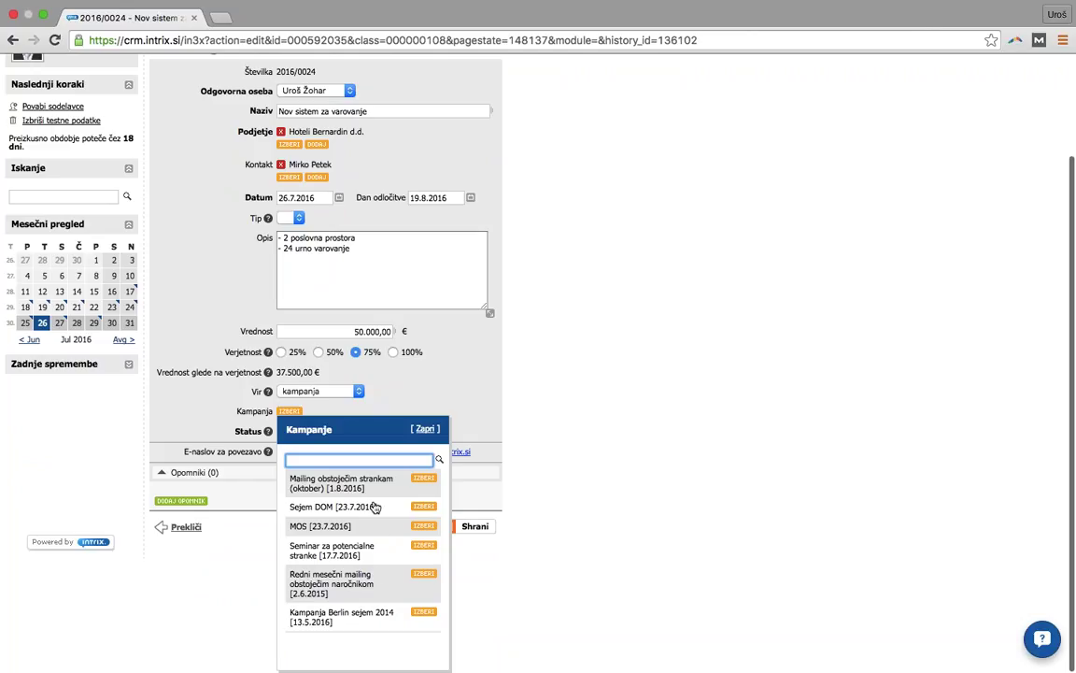
{"action": "scroll", "coordinate": [374, 519], "scroll_direction": "down", "scroll_amount": 1}
{"action": "left_click", "coordinate": [424, 612]}
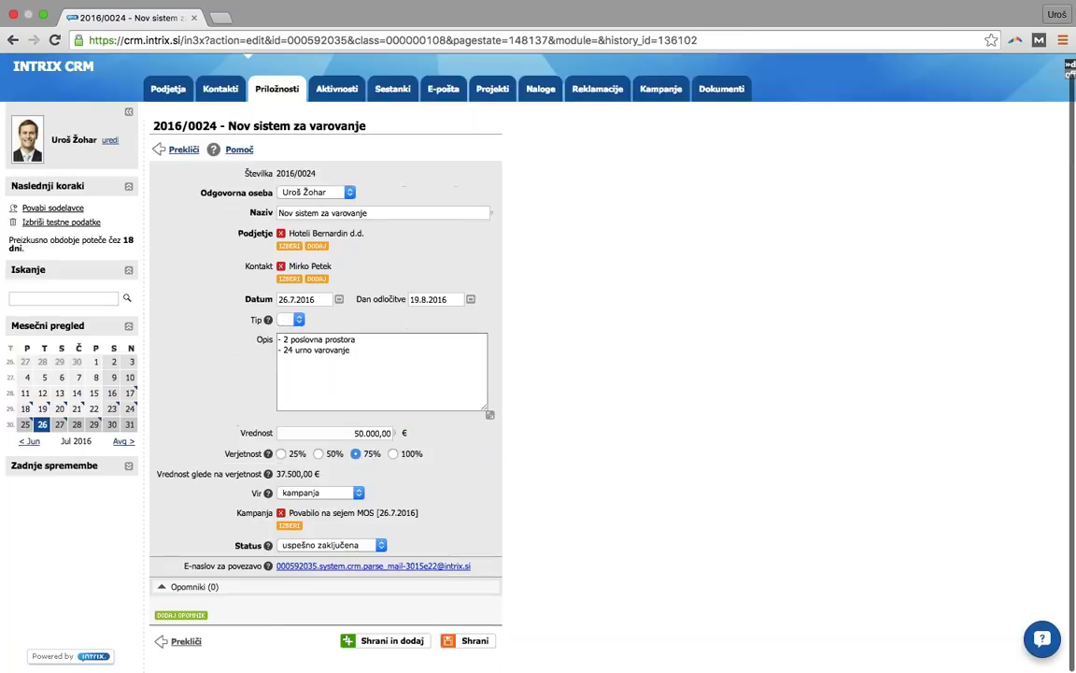
{"action": "left_click", "coordinate": [474, 642]}
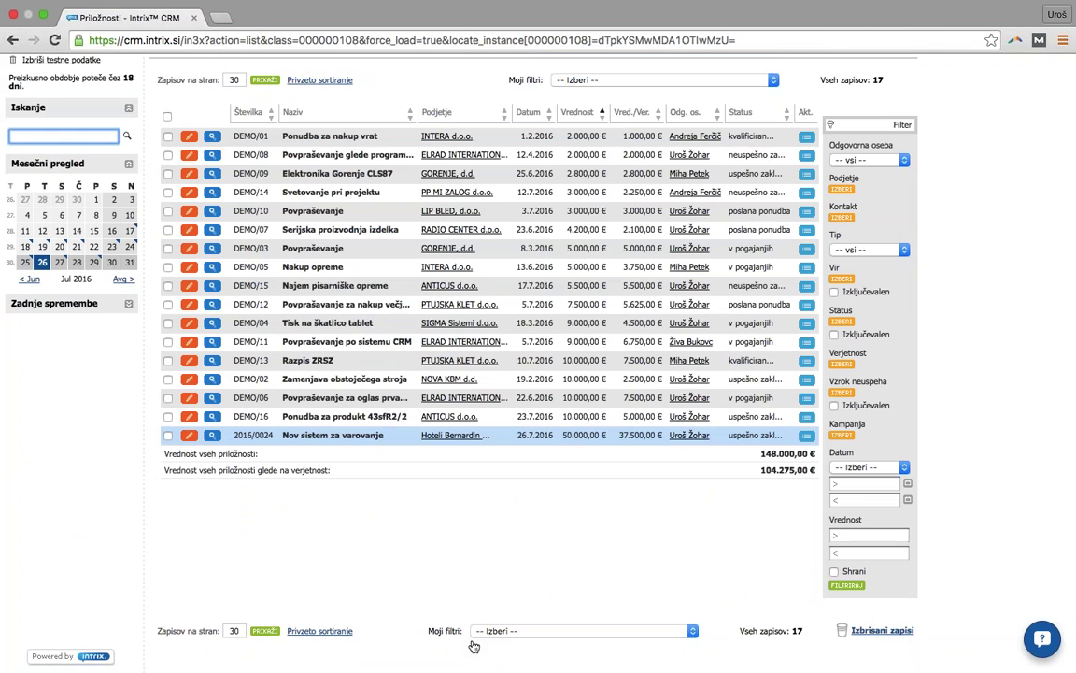
{"action": "scroll", "coordinate": [467, 582], "scroll_direction": "up", "scroll_amount": 2}
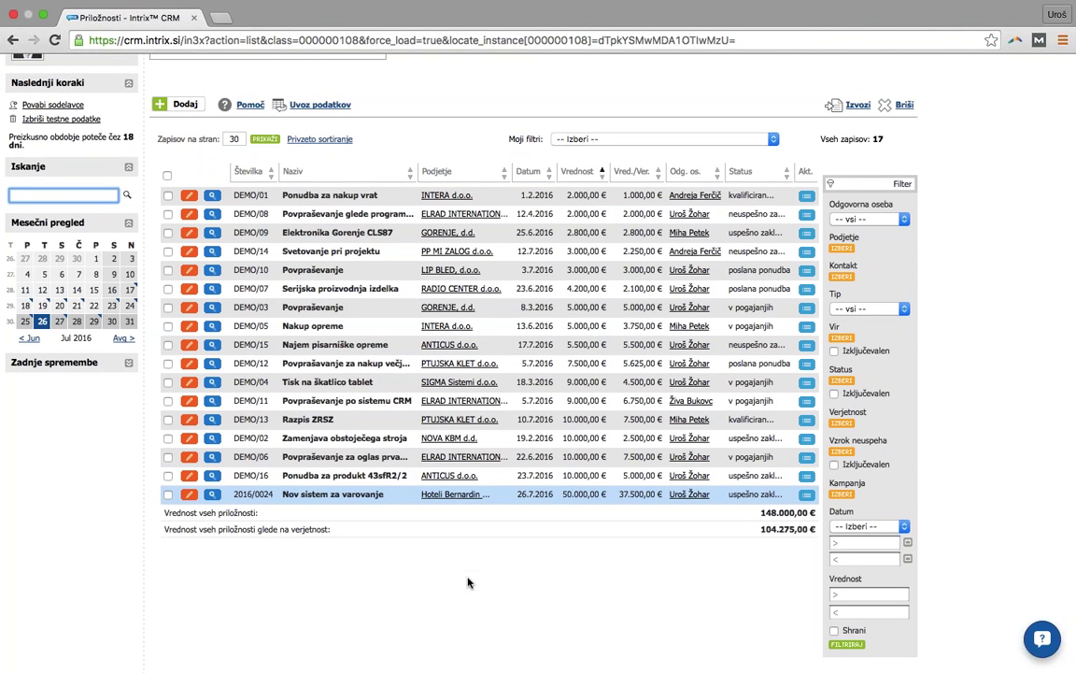
{"action": "scroll", "coordinate": [467, 582], "scroll_direction": "up", "scroll_amount": 3}
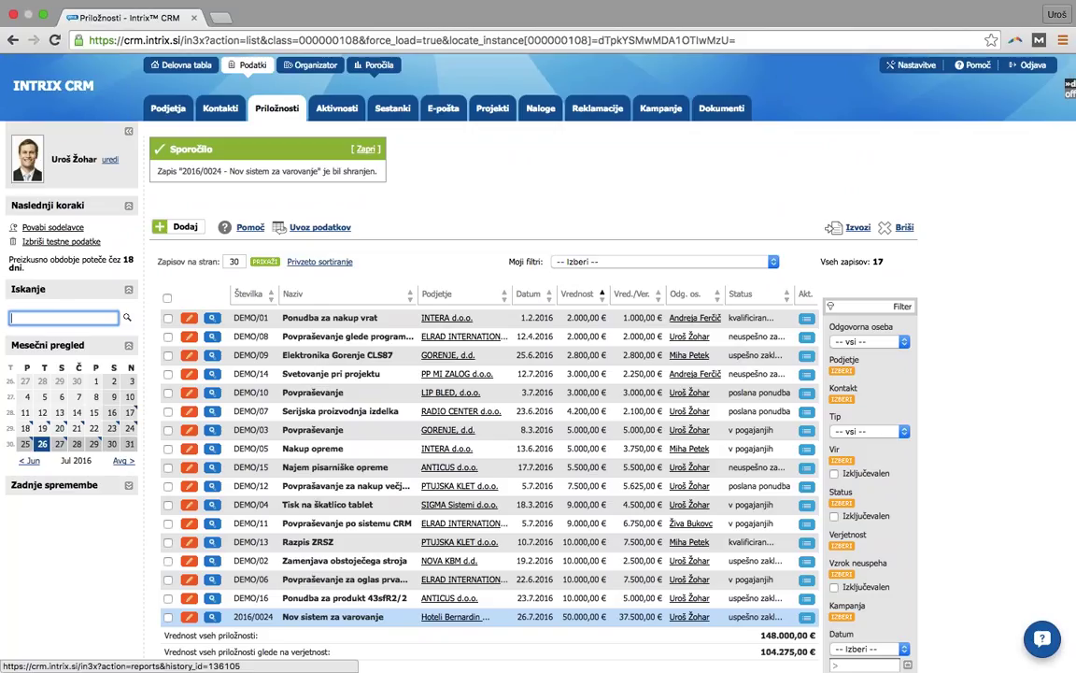
- Review the Aktivnosti po uporabnikih report chart, then return to the activity reports list
{"action": "left_click", "coordinate": [378, 65]}
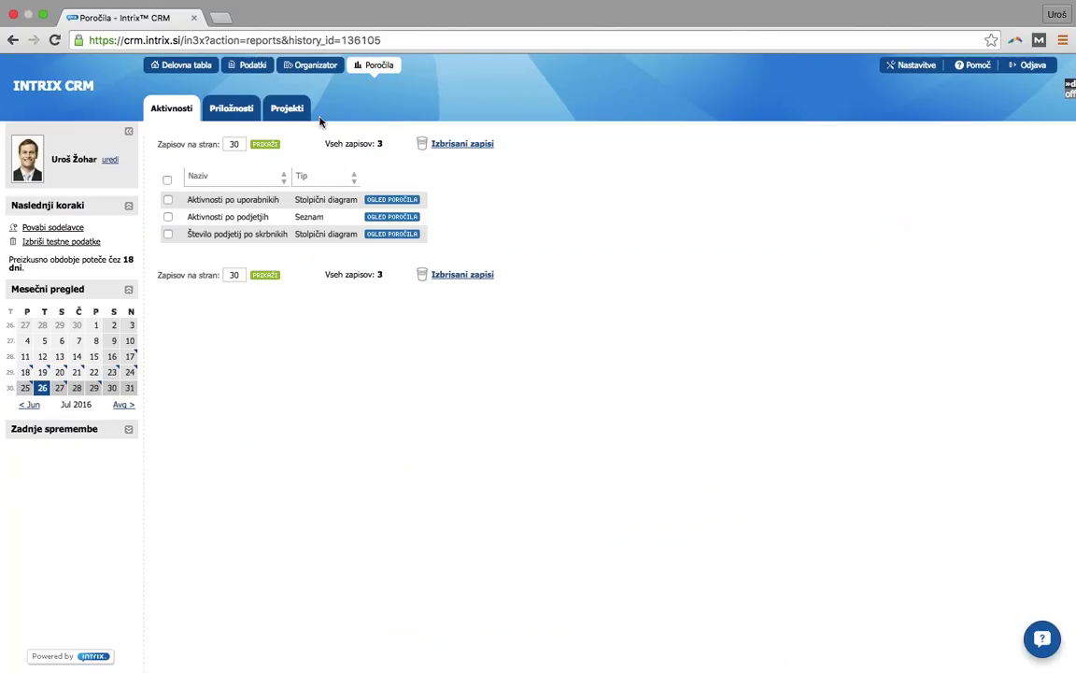
{"action": "left_click", "coordinate": [391, 200]}
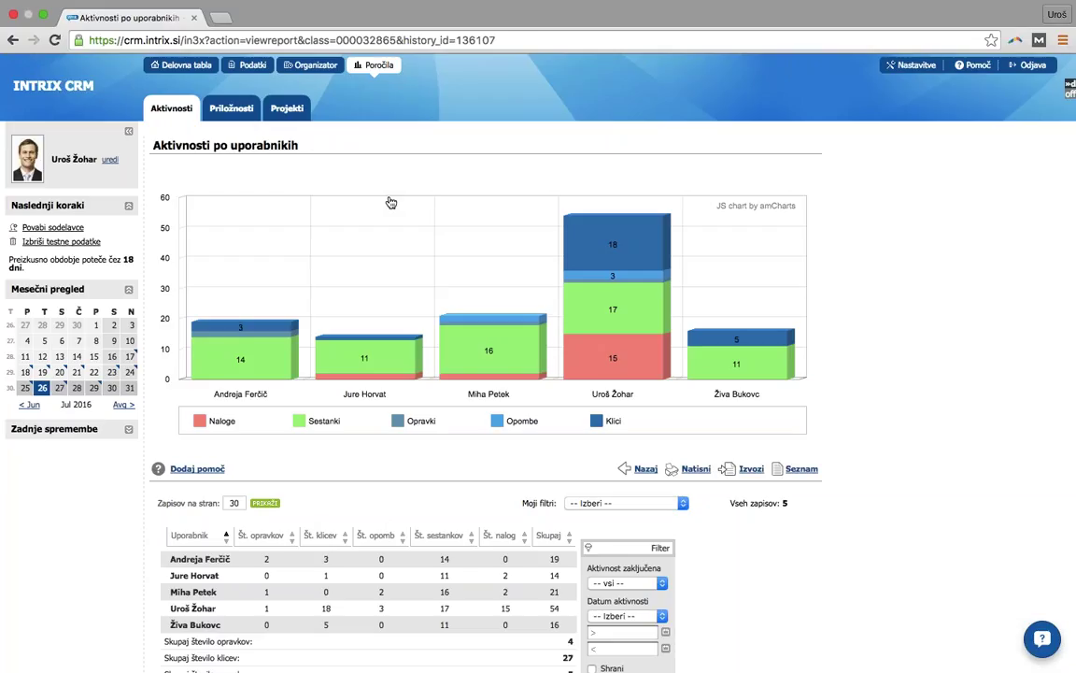
{"action": "scroll", "coordinate": [1018, 287], "scroll_direction": "down", "scroll_amount": 1}
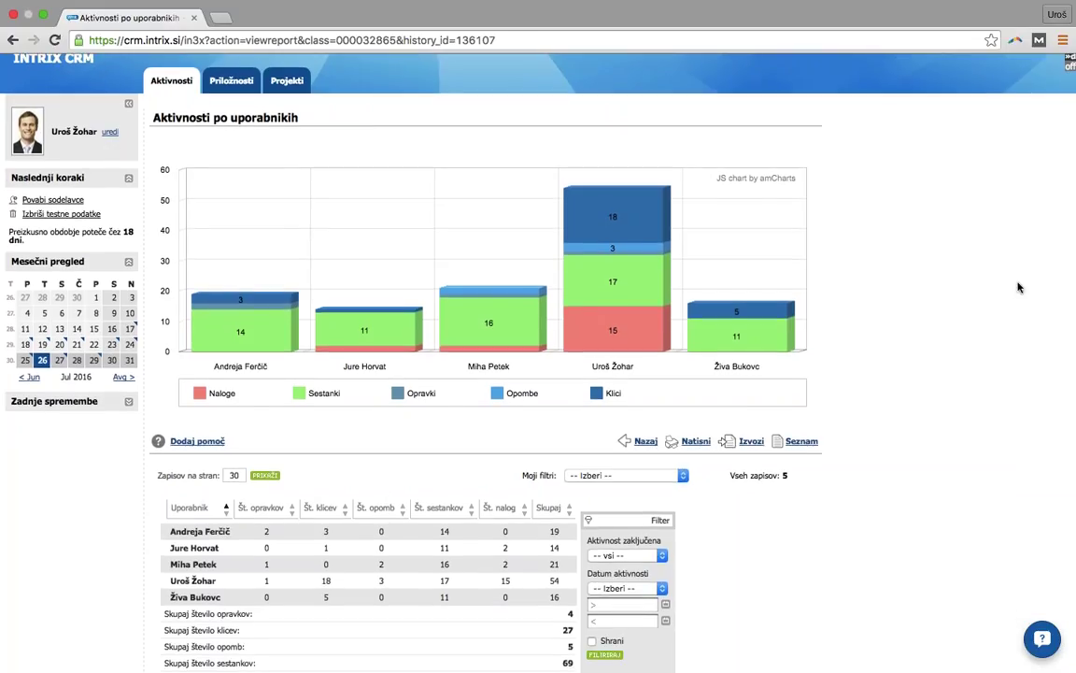
{"action": "scroll", "coordinate": [1018, 287], "scroll_direction": "down", "scroll_amount": 1}
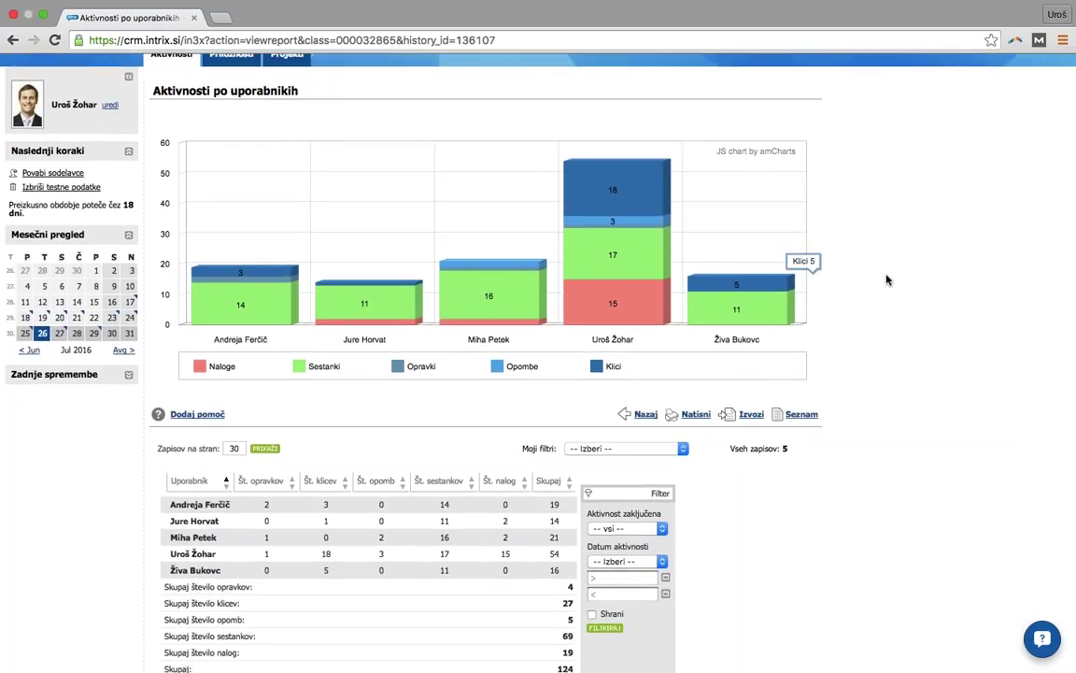
{"action": "scroll", "coordinate": [888, 281], "scroll_direction": "down", "scroll_amount": 1}
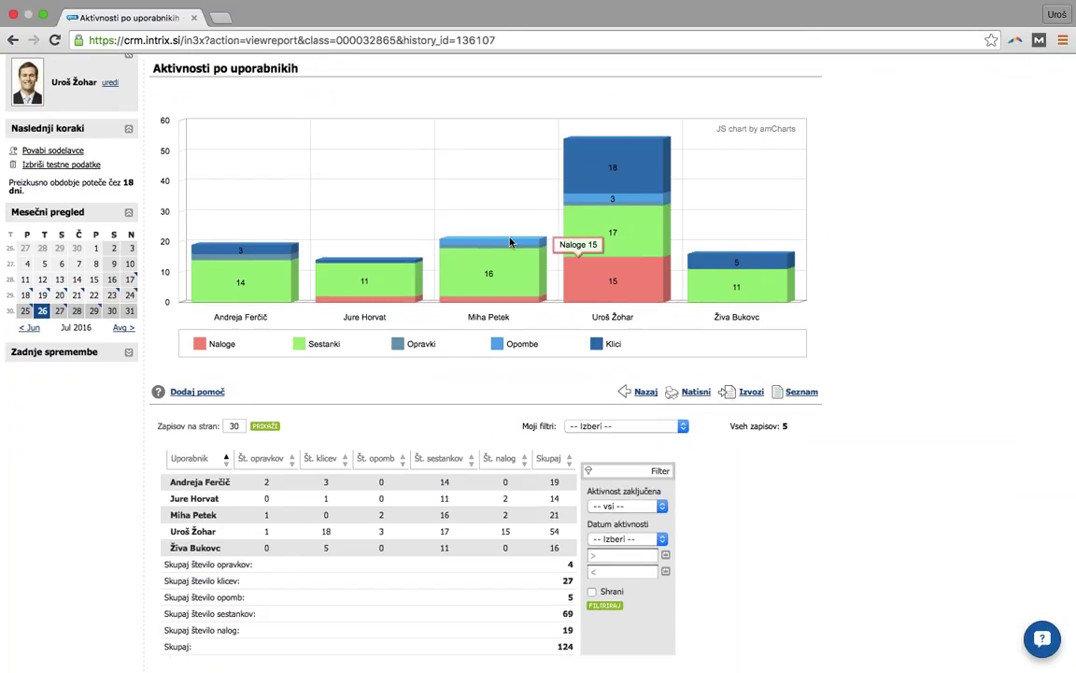
{"action": "scroll", "coordinate": [380, 189], "scroll_direction": "up", "scroll_amount": 3}
{"action": "left_click", "coordinate": [179, 109]}
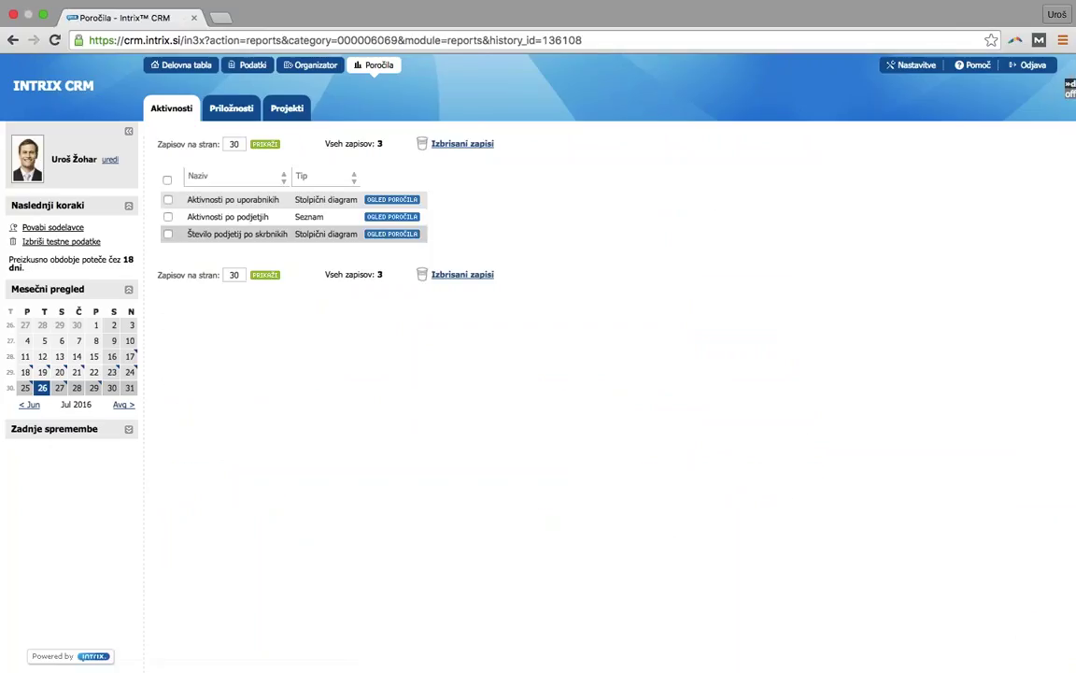
- Review the Aktivnosti po podjetjih report, noting PTUJSKA KLET's 22 activities
{"action": "left_click", "coordinate": [397, 217]}
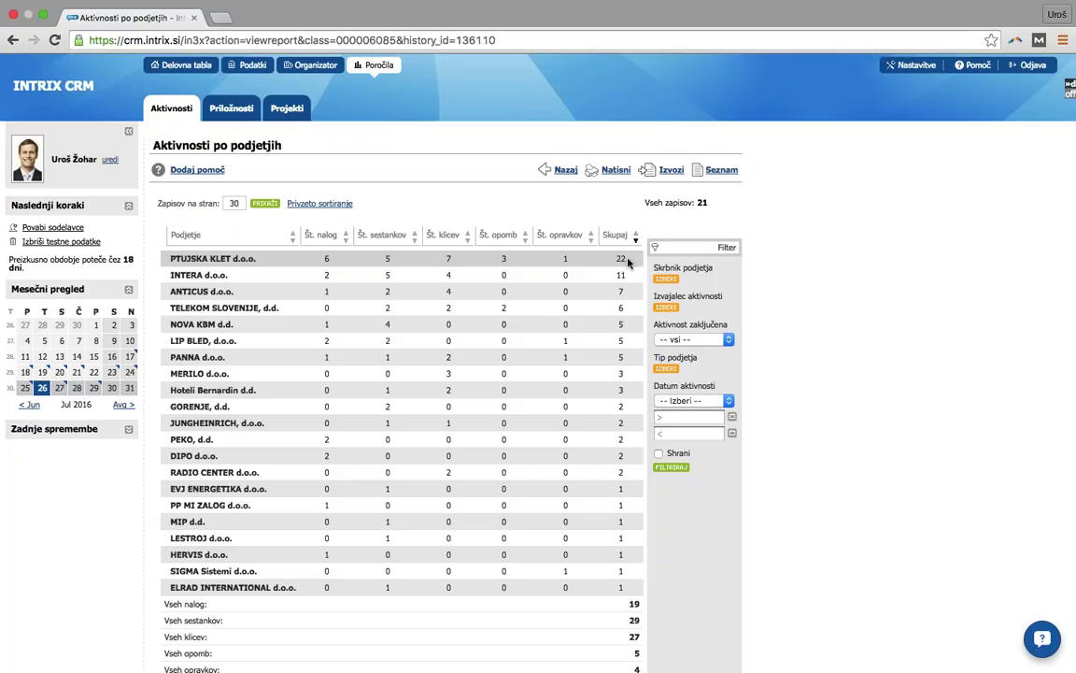
{"action": "double_click", "coordinate": [622, 259]}
{"action": "left_click", "coordinate": [234, 116]}
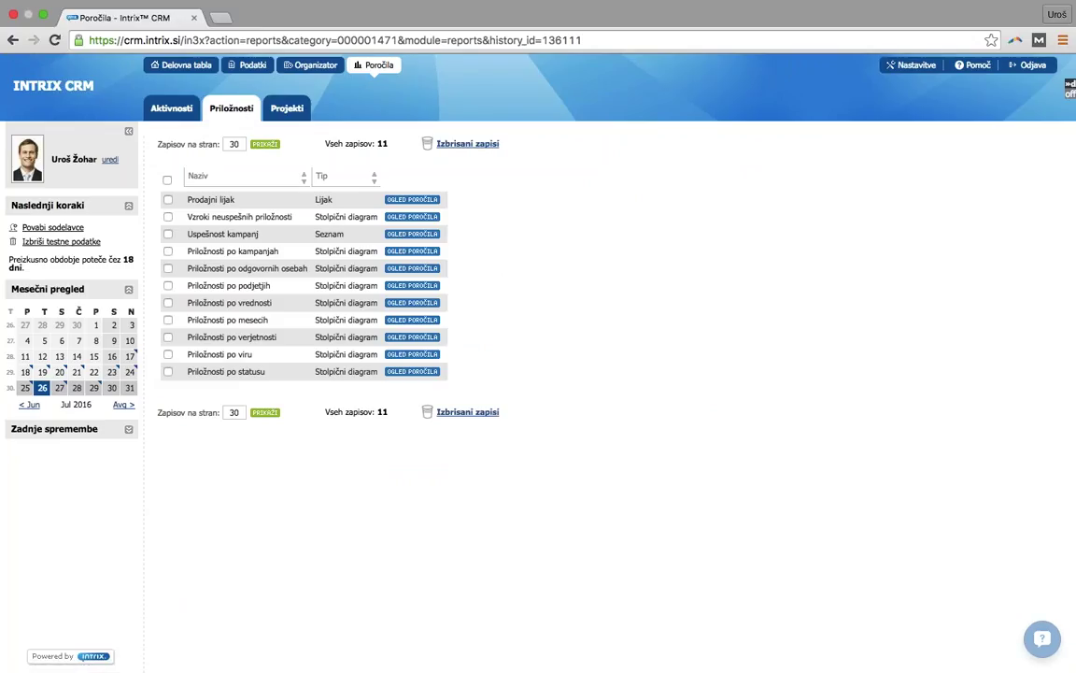
{"action": "left_click", "coordinate": [431, 202]}
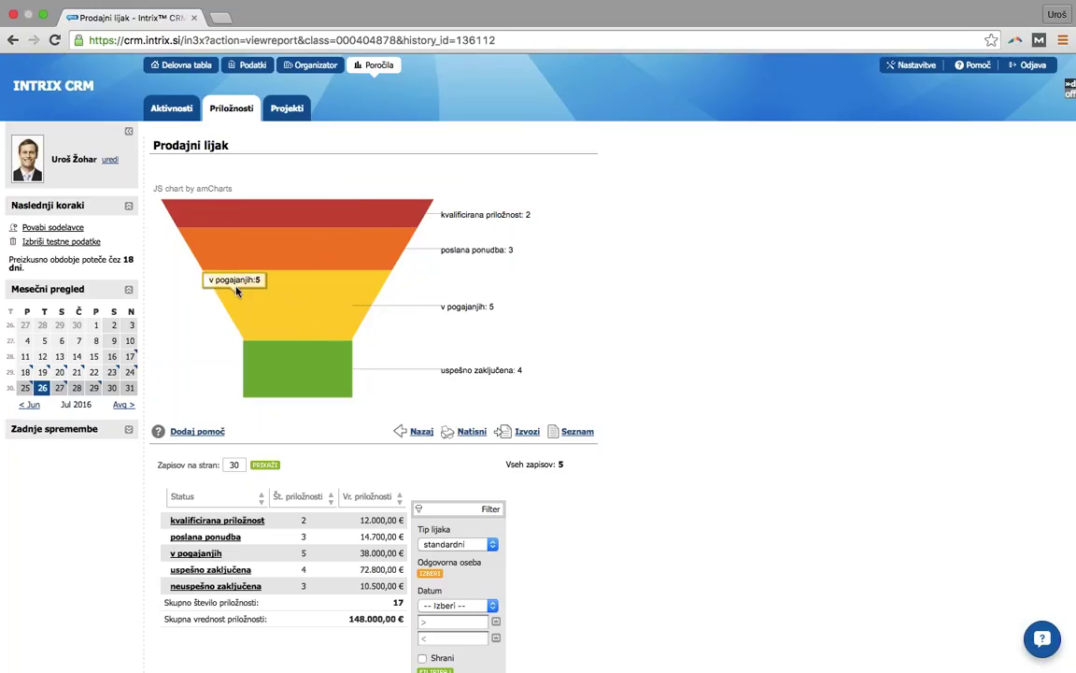
{"action": "left_click", "coordinate": [239, 117]}
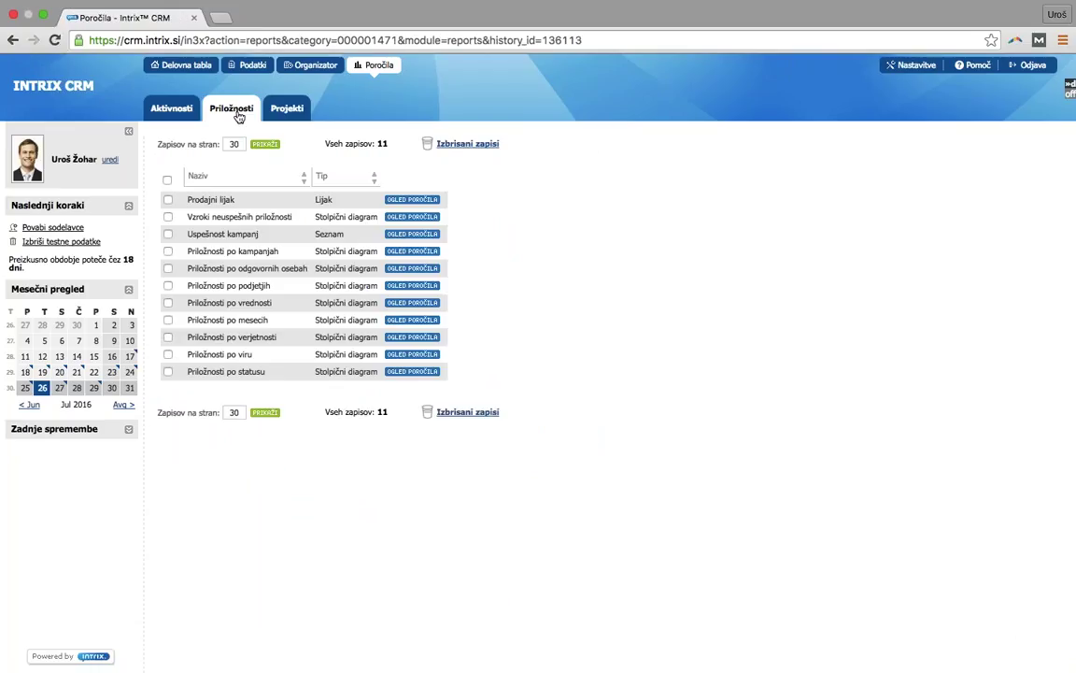
- Inspect the Uspešnost kampanj report: MOS campaign's one won opportunity, zero cost, 50.000,00 € RVC
{"action": "left_click", "coordinate": [396, 241]}
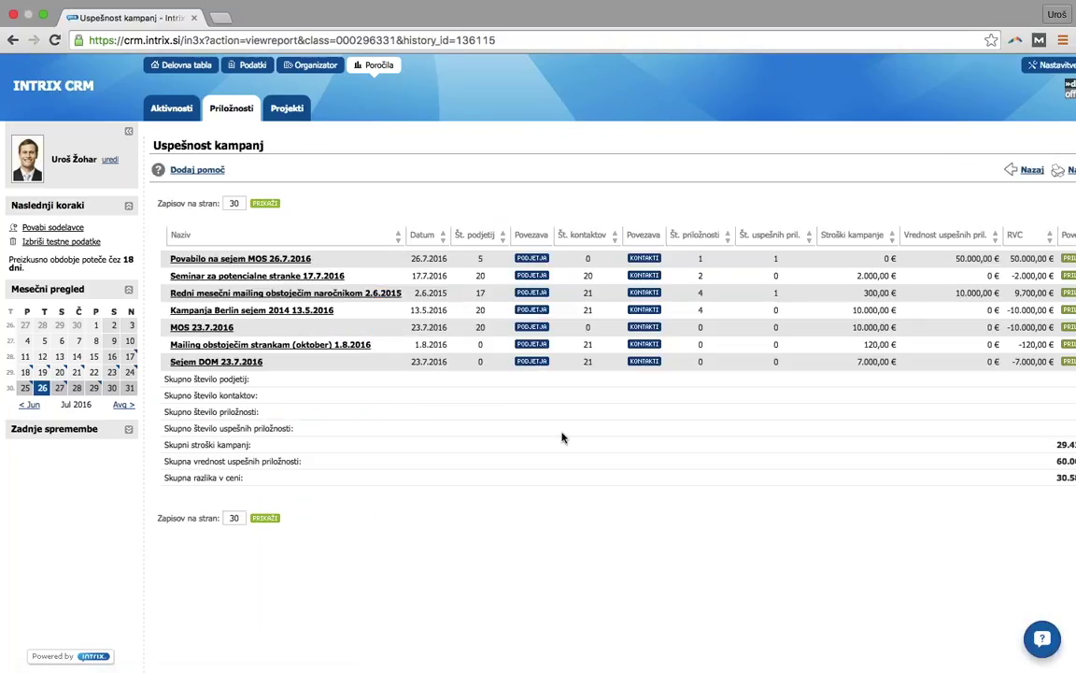
{"action": "scroll", "coordinate": [564, 437], "scroll_direction": "right", "scroll_amount": 3}
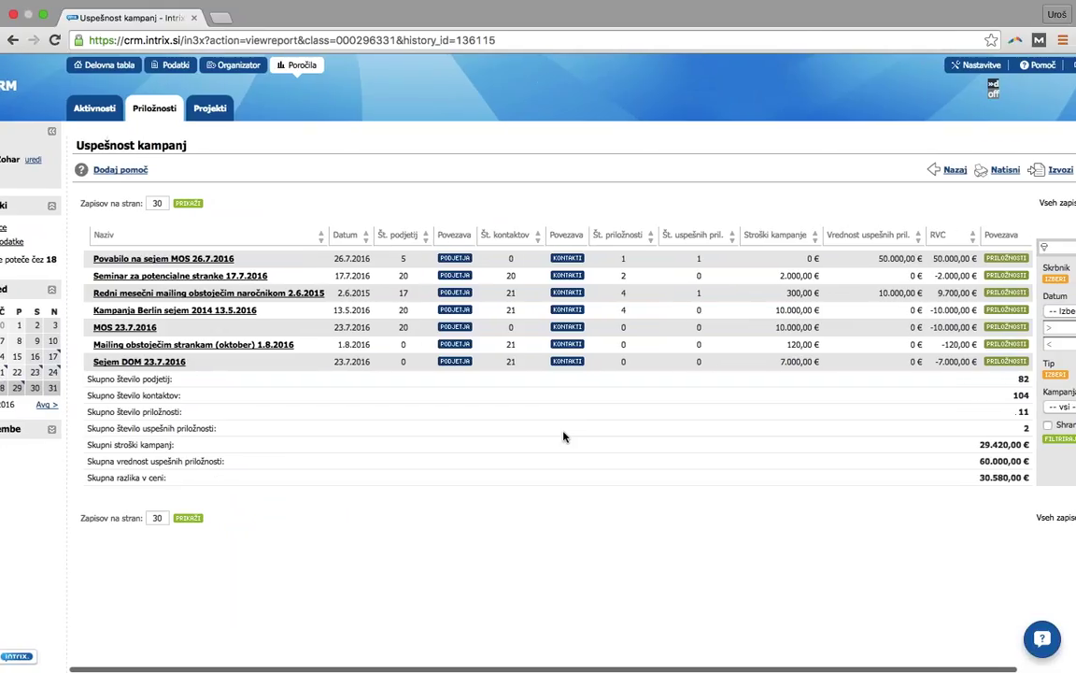
{"action": "scroll", "coordinate": [564, 437], "scroll_direction": "right", "scroll_amount": 2}
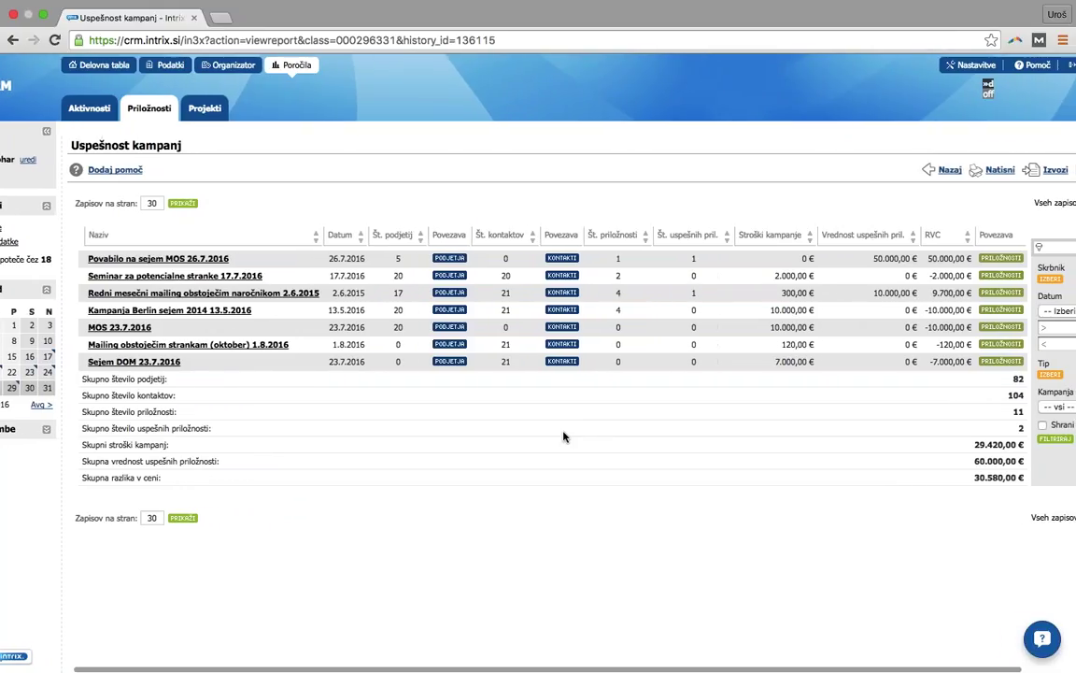
{"action": "scroll", "coordinate": [563, 436], "scroll_direction": "right", "scroll_amount": 2}
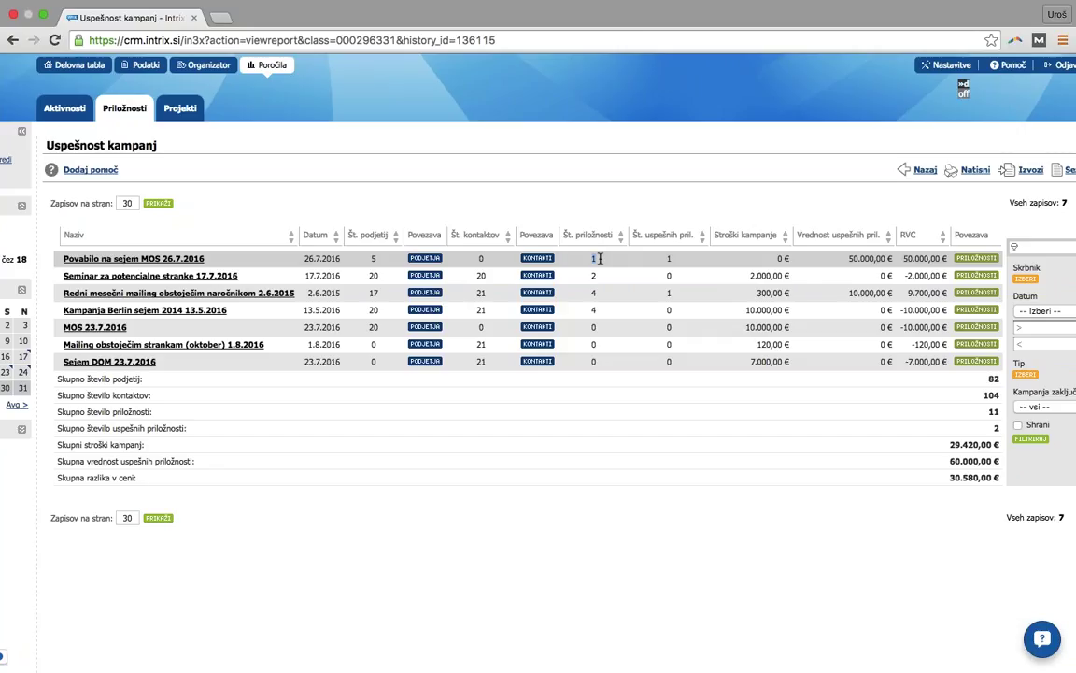
{"action": "double_click", "coordinate": [679, 258]}
{"action": "double_click", "coordinate": [781, 259]}
{"action": "left_click_drag", "start_coordinate": [849, 258], "coordinate": [866, 257]}
{"action": "left_click", "coordinate": [906, 260]}
{"action": "left_click_drag", "start_coordinate": [906, 260], "coordinate": [913, 258]}
{"action": "scroll", "coordinate": [627, 180], "scroll_direction": "left", "scroll_amount": 5}
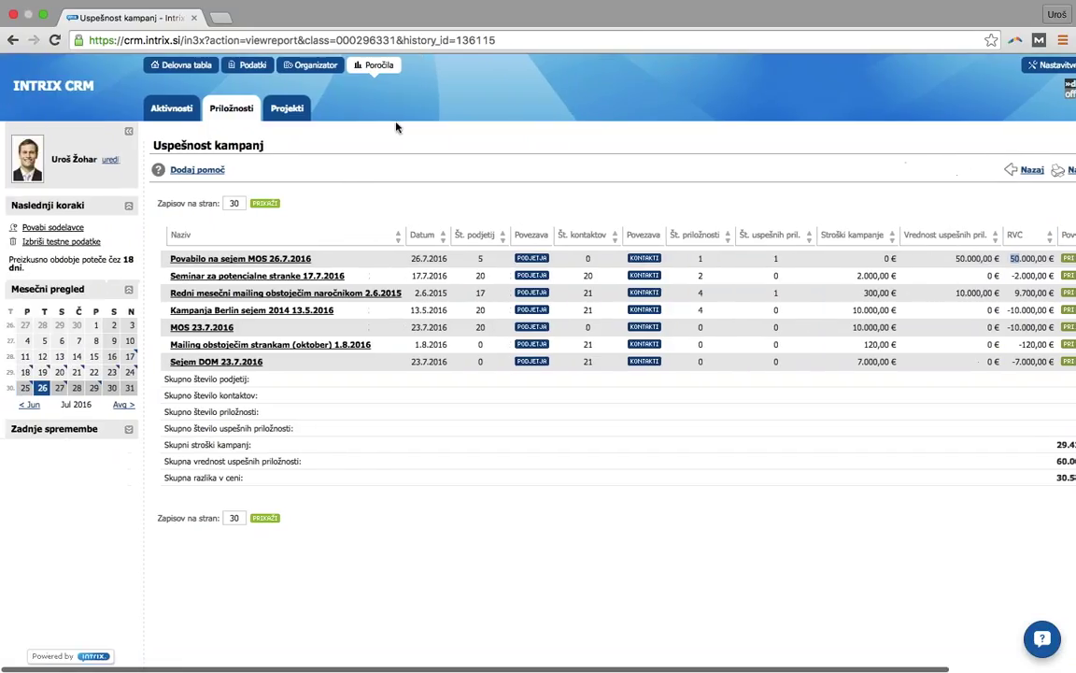
{"action": "left_click", "coordinate": [224, 66]}
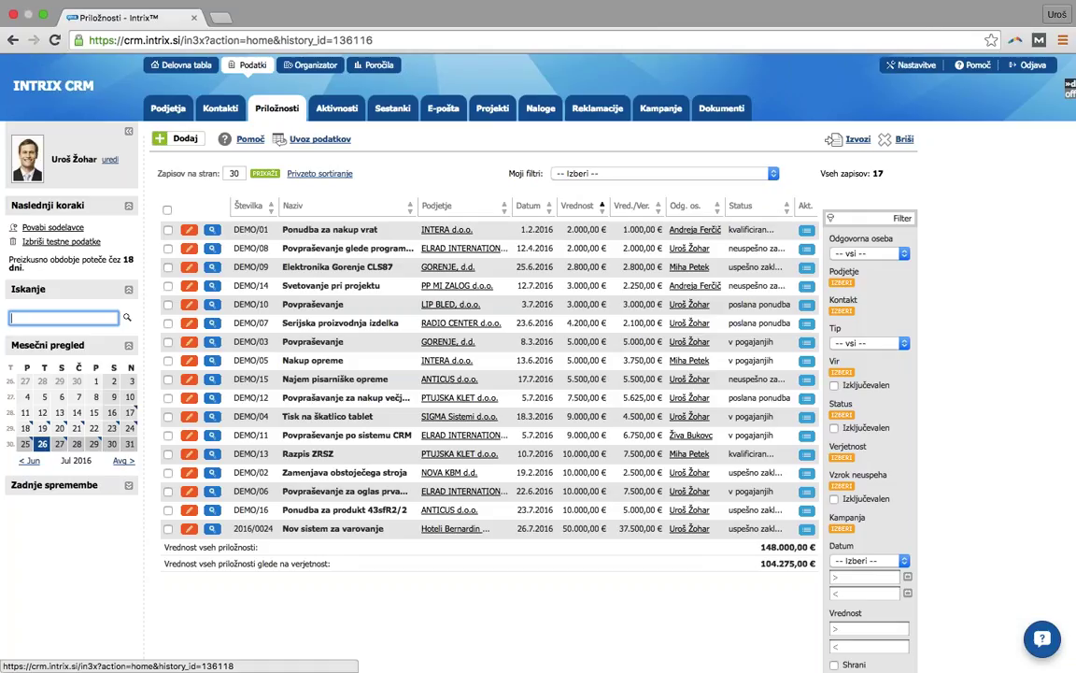
- Reload the Priložnosti list showing all 17 opportunities totalling 148.000,00 €
{"action": "key", "text": "Return"}
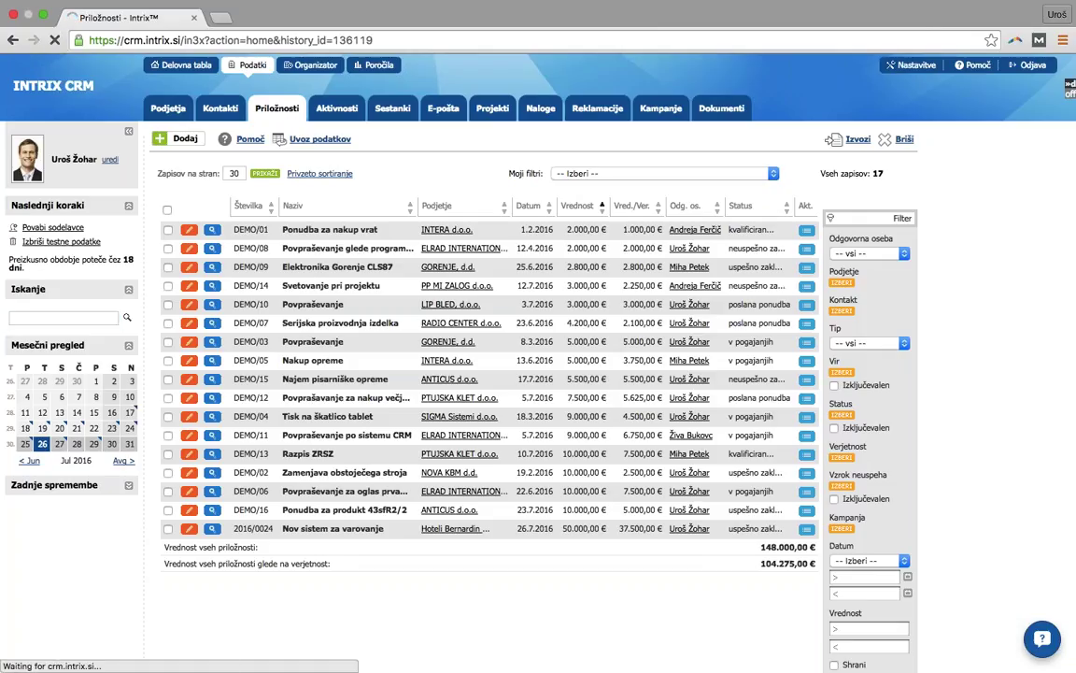